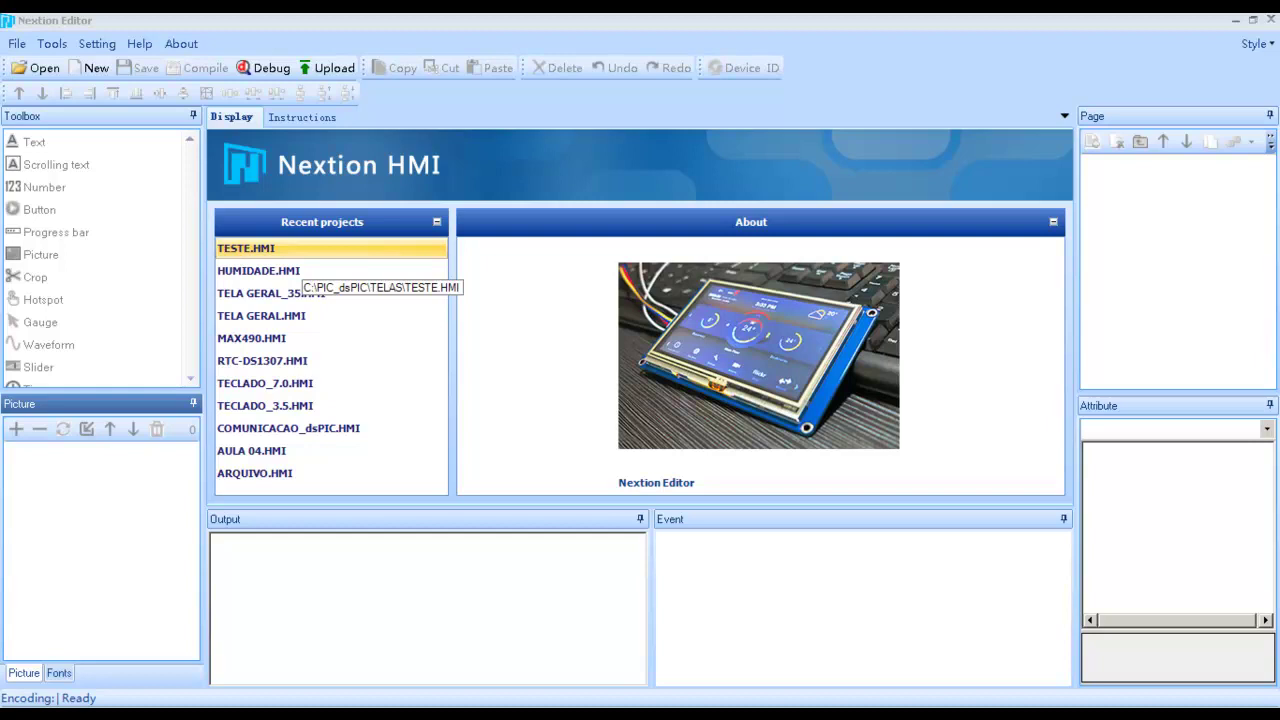
- Open the recent project TESTE.HMI and set page0's background fill to solid color
{"action": "left_click", "coordinate": [290, 248]}
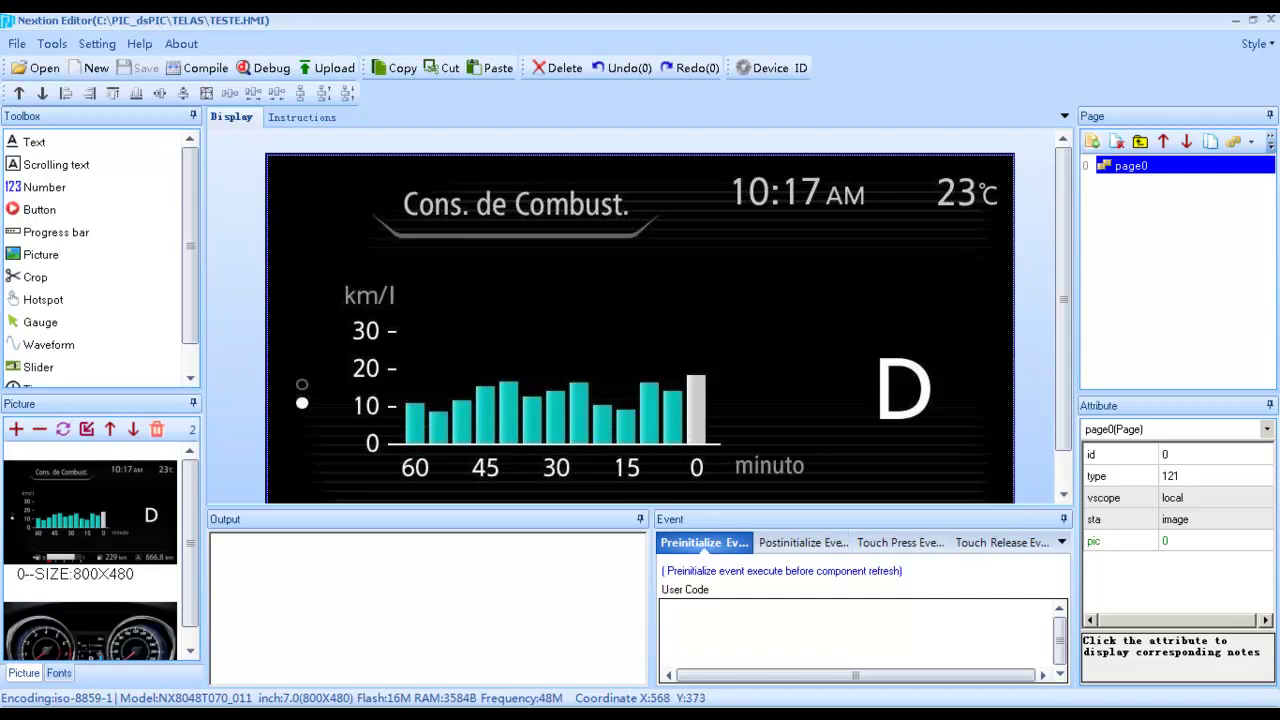
{"action": "left_click", "coordinate": [1214, 519]}
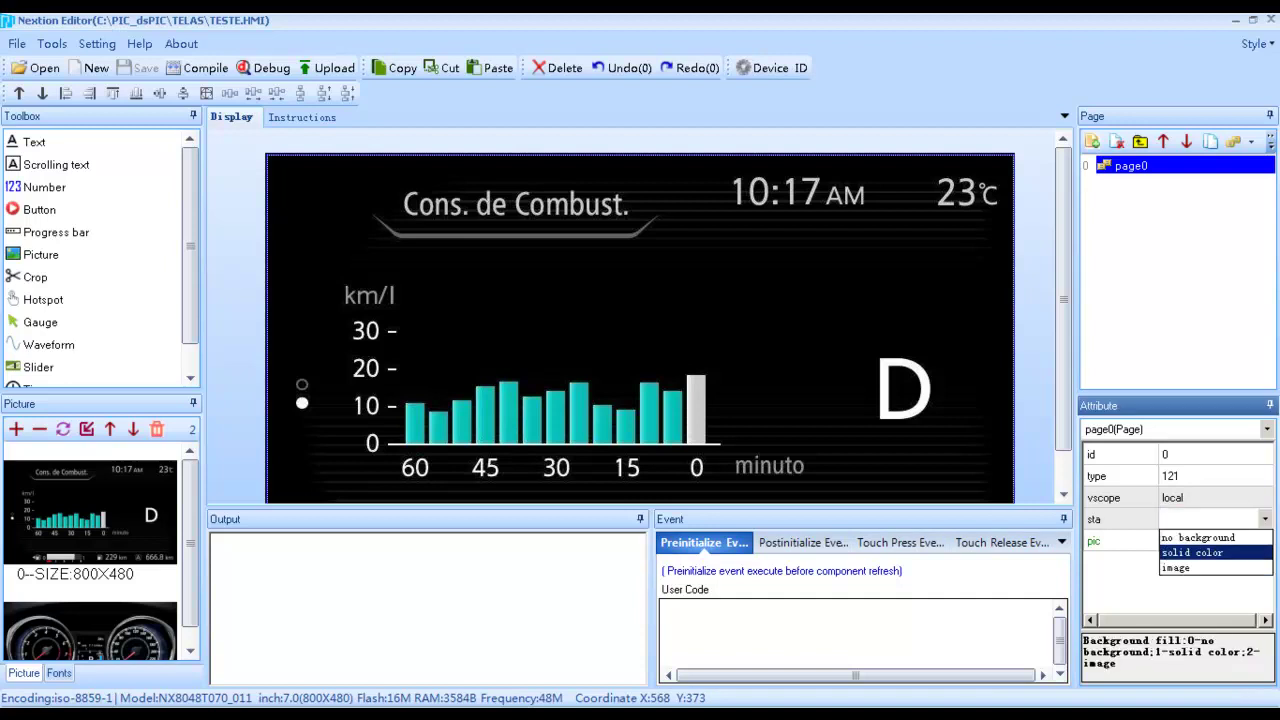
{"action": "left_click", "coordinate": [1192, 552]}
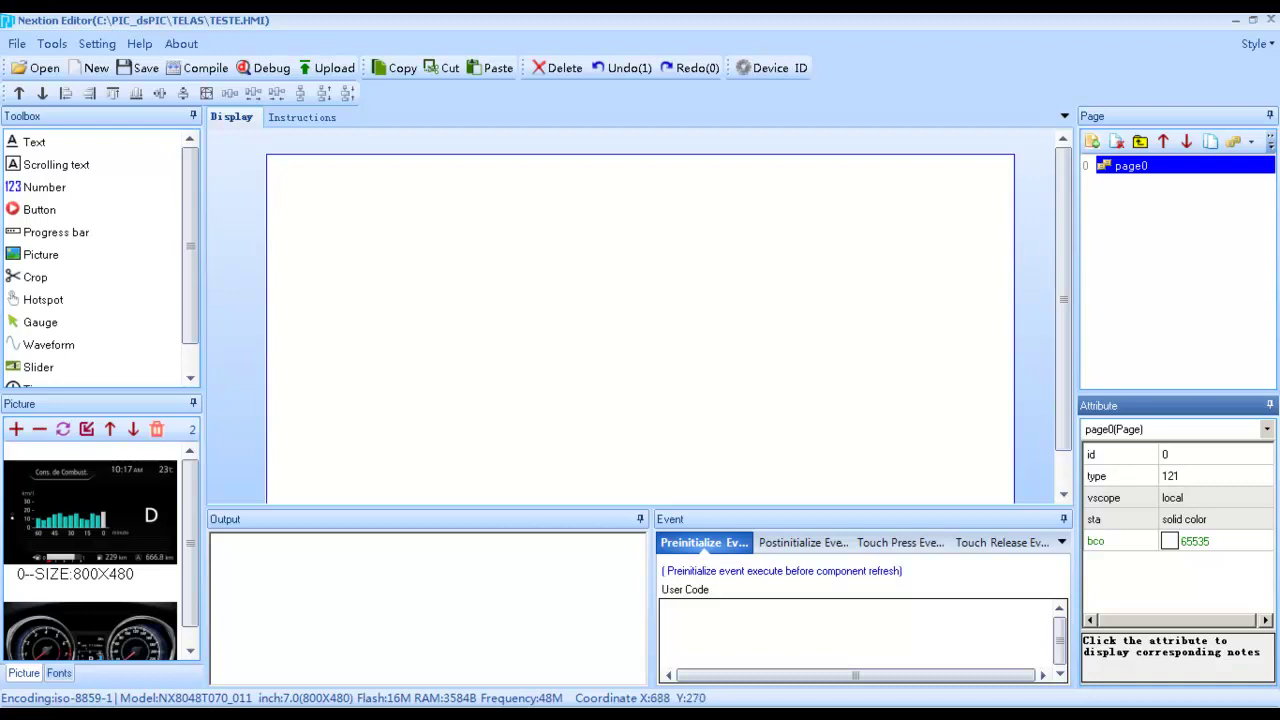
- Delete both 800X480 pictures, the fuel consumption chart and the instrument cluster, from the project's picture resources
{"action": "left_click", "coordinate": [90, 515]}
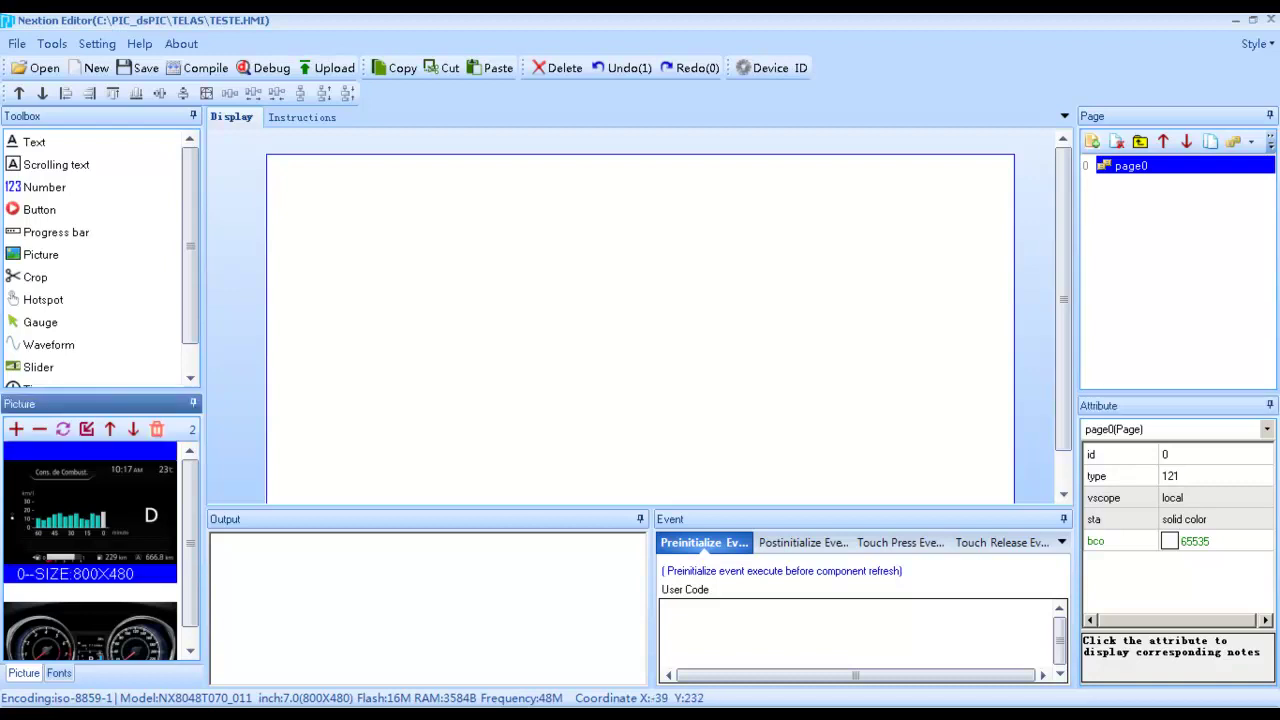
{"action": "left_click", "coordinate": [39, 429]}
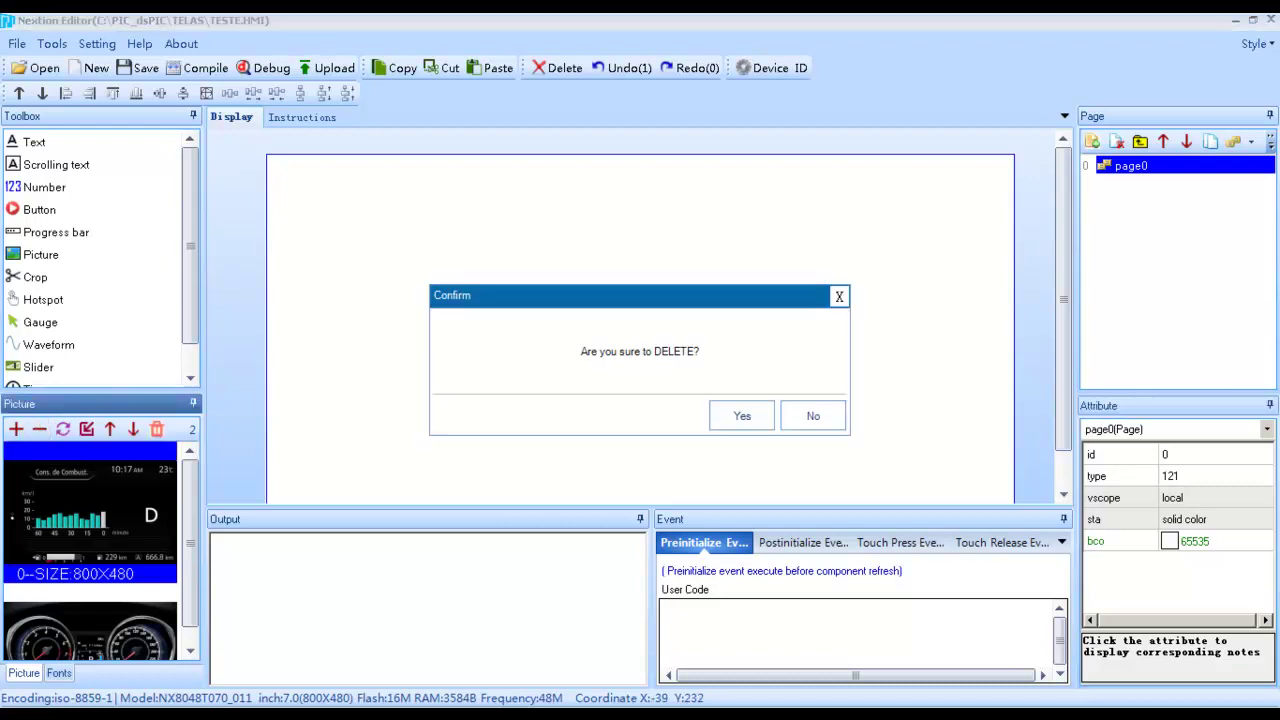
{"action": "left_click", "coordinate": [742, 416]}
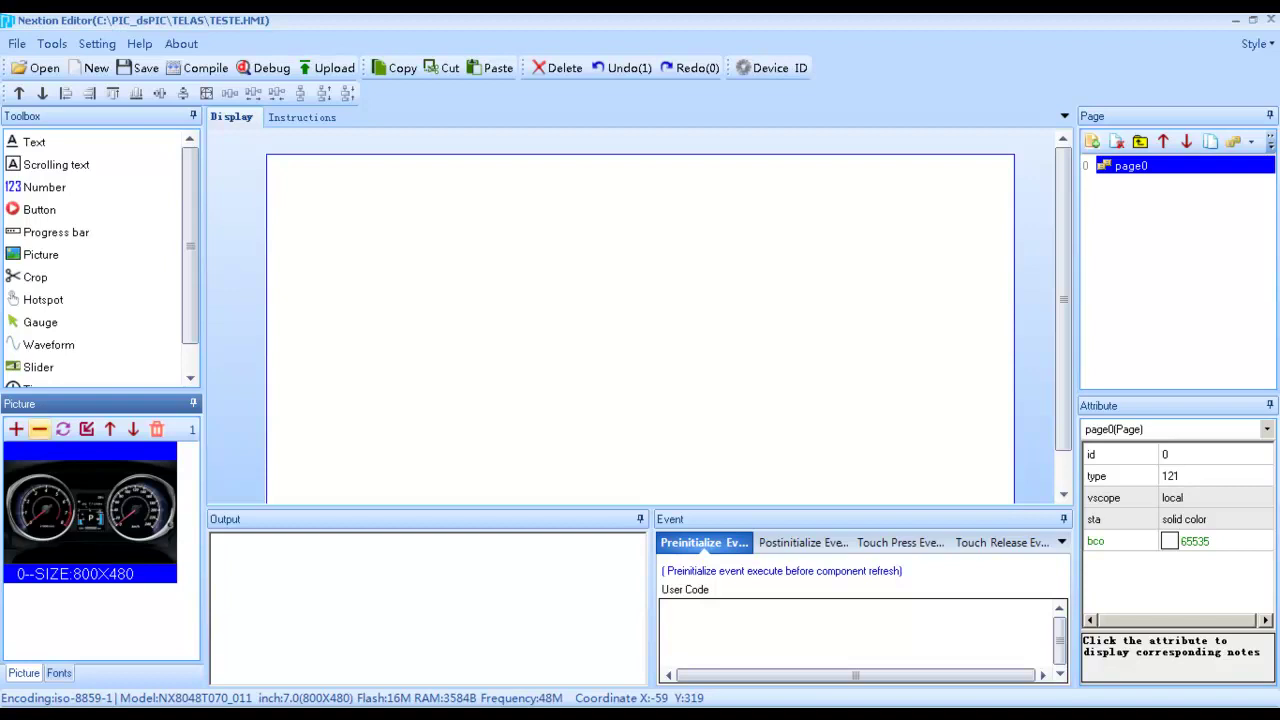
{"action": "left_click", "coordinate": [39, 429]}
{"action": "left_click", "coordinate": [742, 416]}
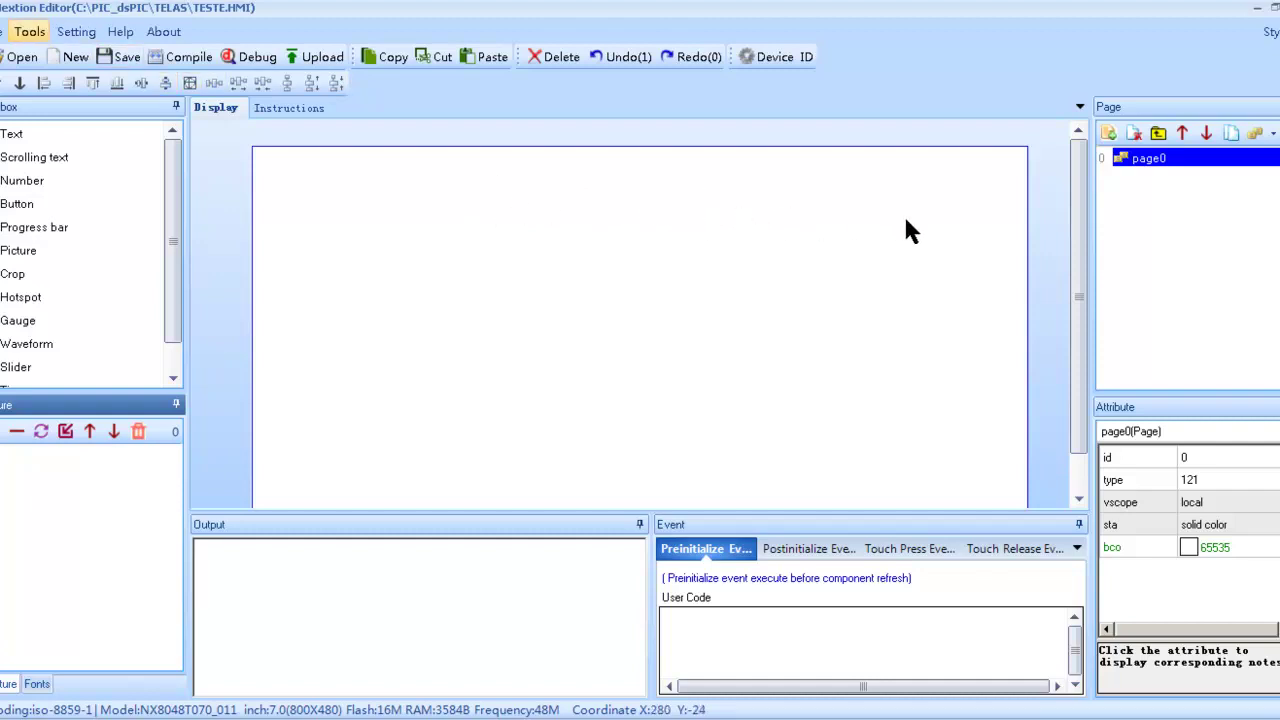
- Open the Font Generator to create a new font for the project
{"action": "key", "text": "Down"}
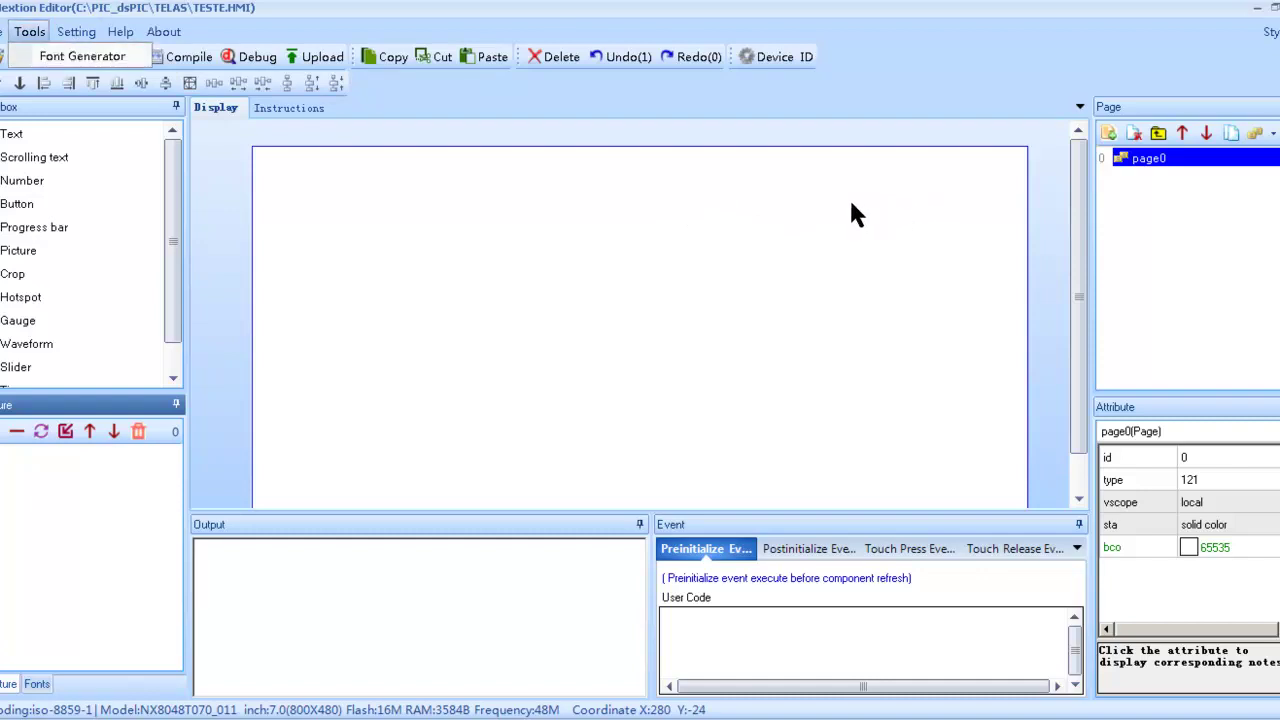
{"action": "key", "text": "Down"}
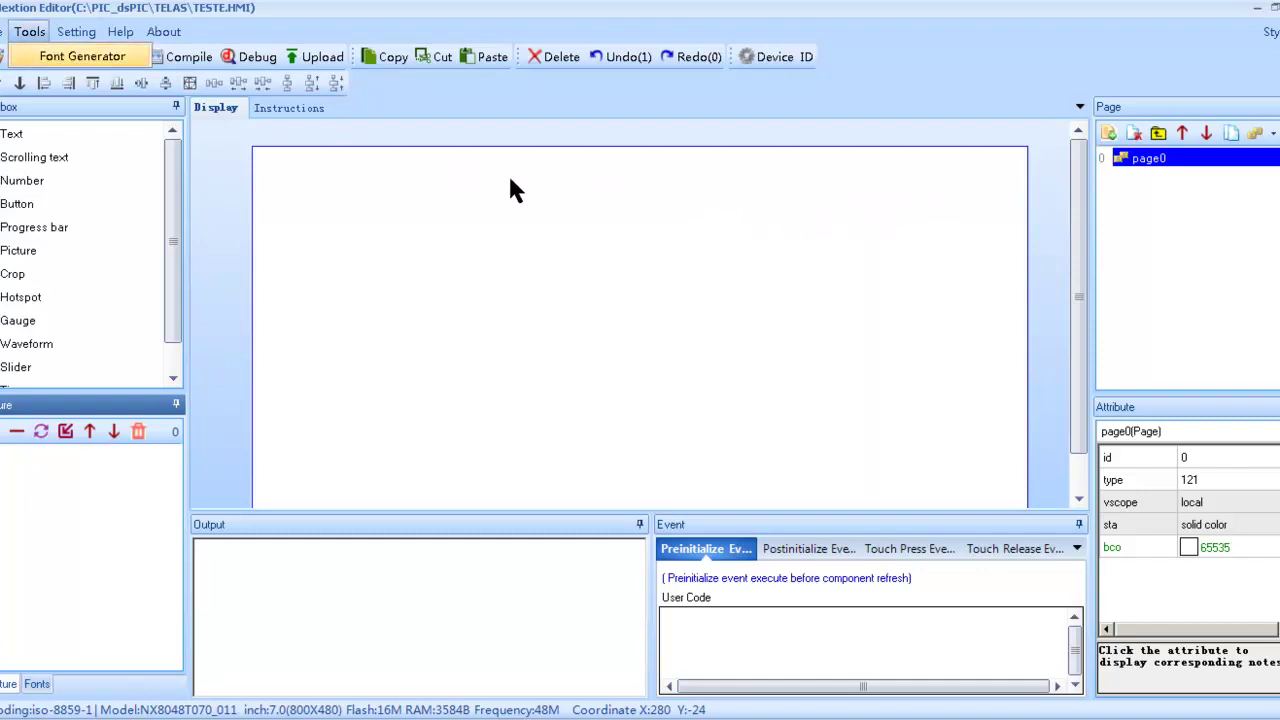
{"action": "key", "text": "Return"}
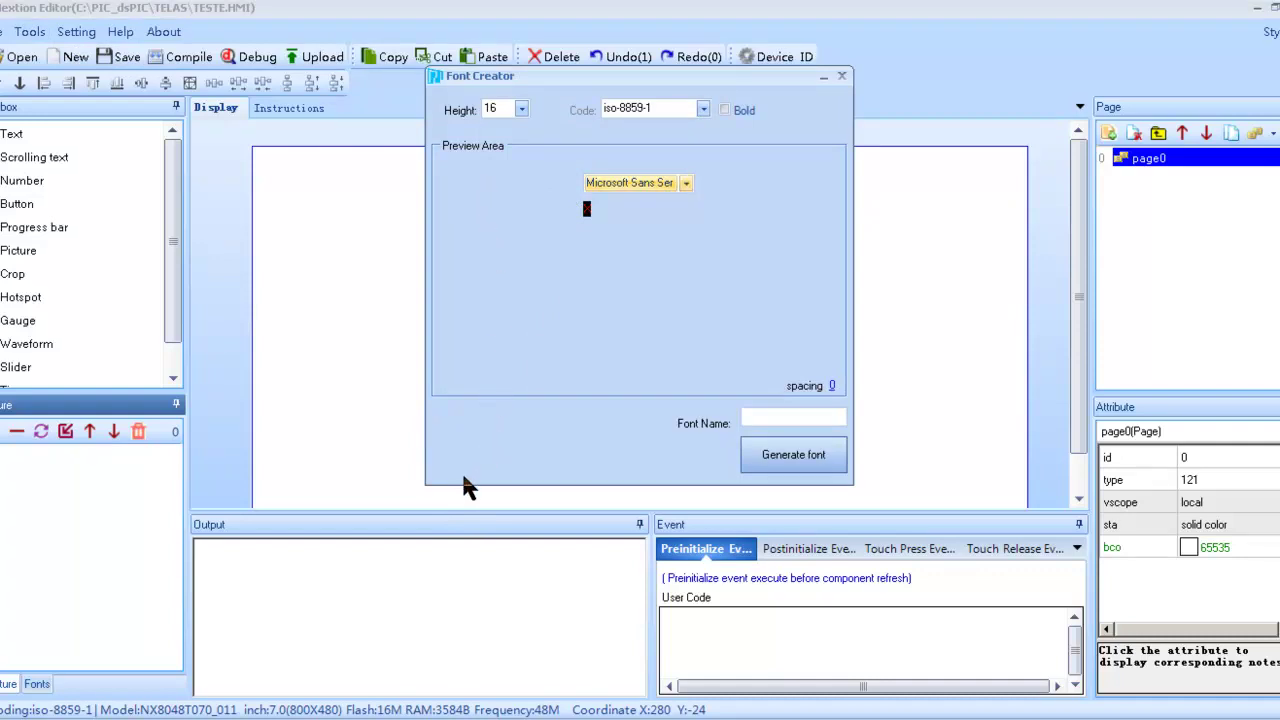
{"action": "key", "text": "alt+Down"}
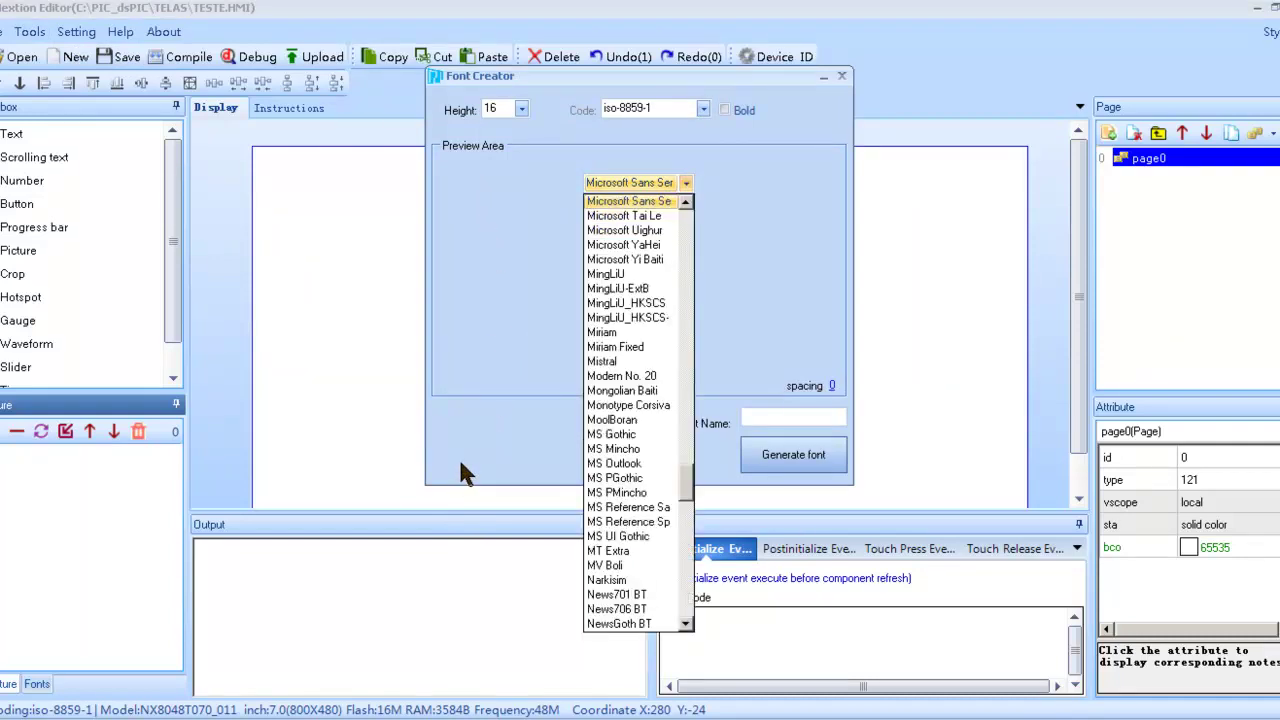
{"action": "type", "text": "ms p"}
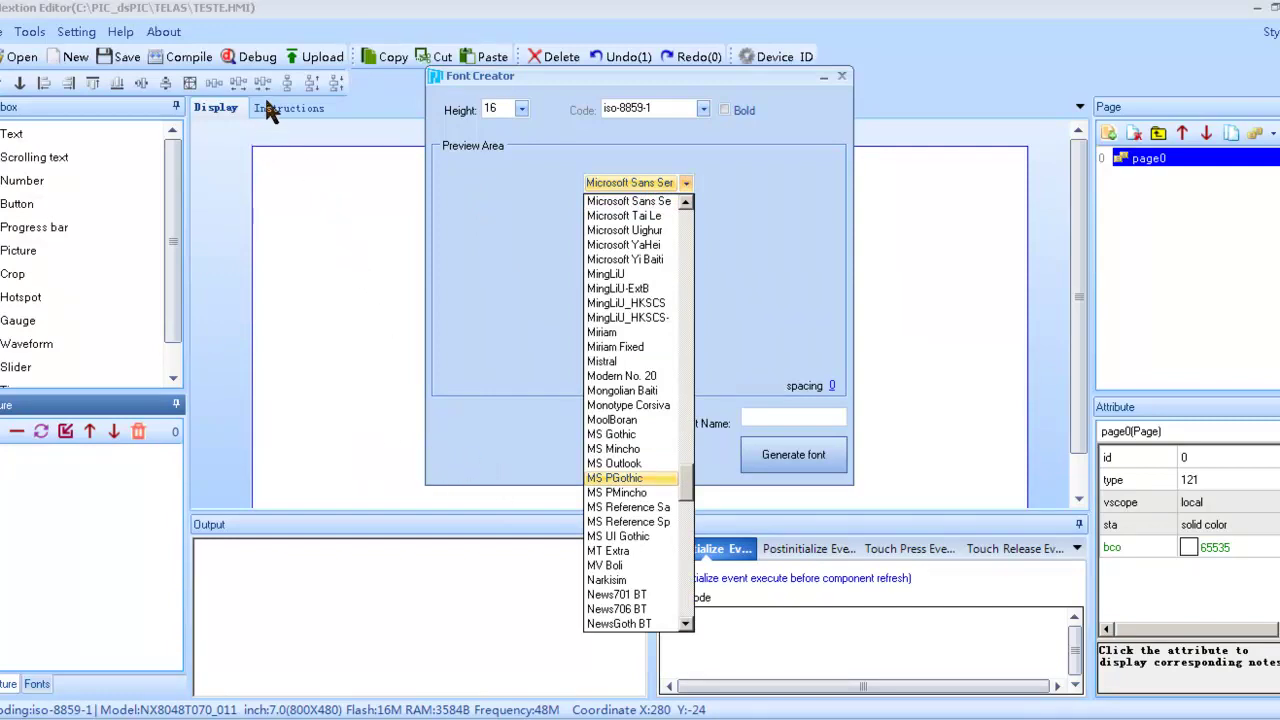
{"action": "left_click", "coordinate": [556, 190]}
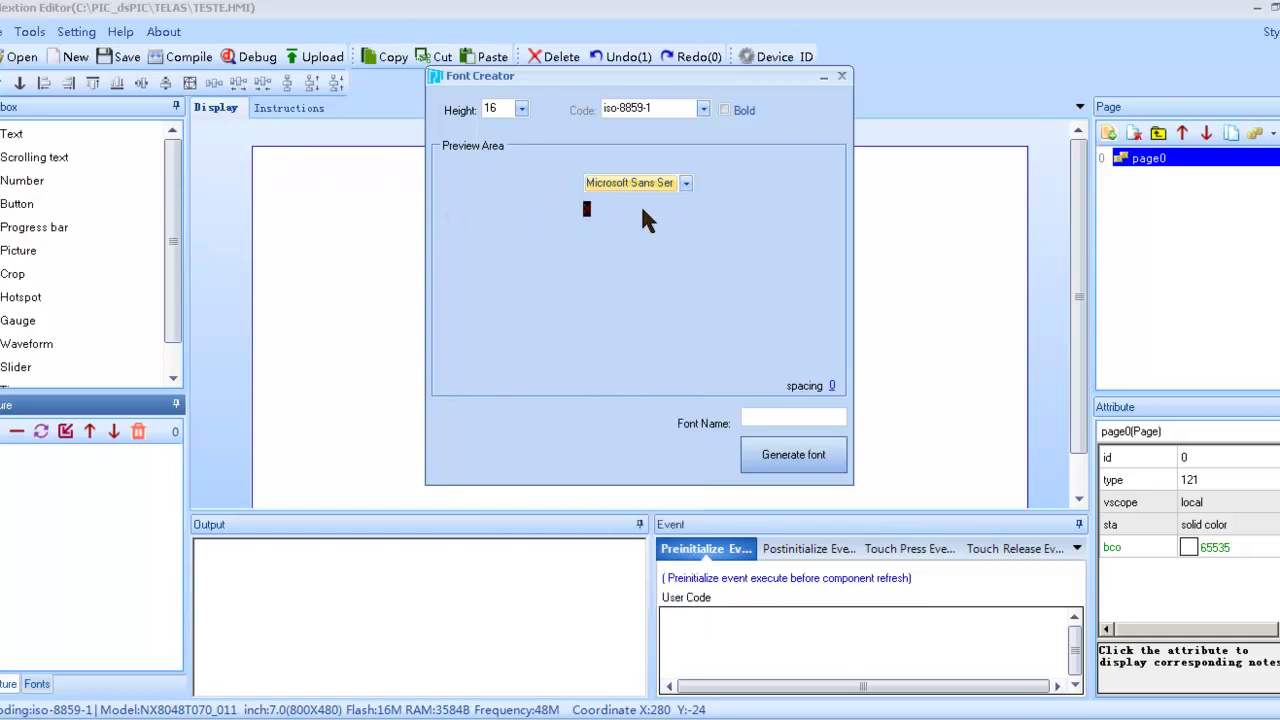
- Set the new font's height to 32
{"action": "left_click", "coordinate": [521, 109]}
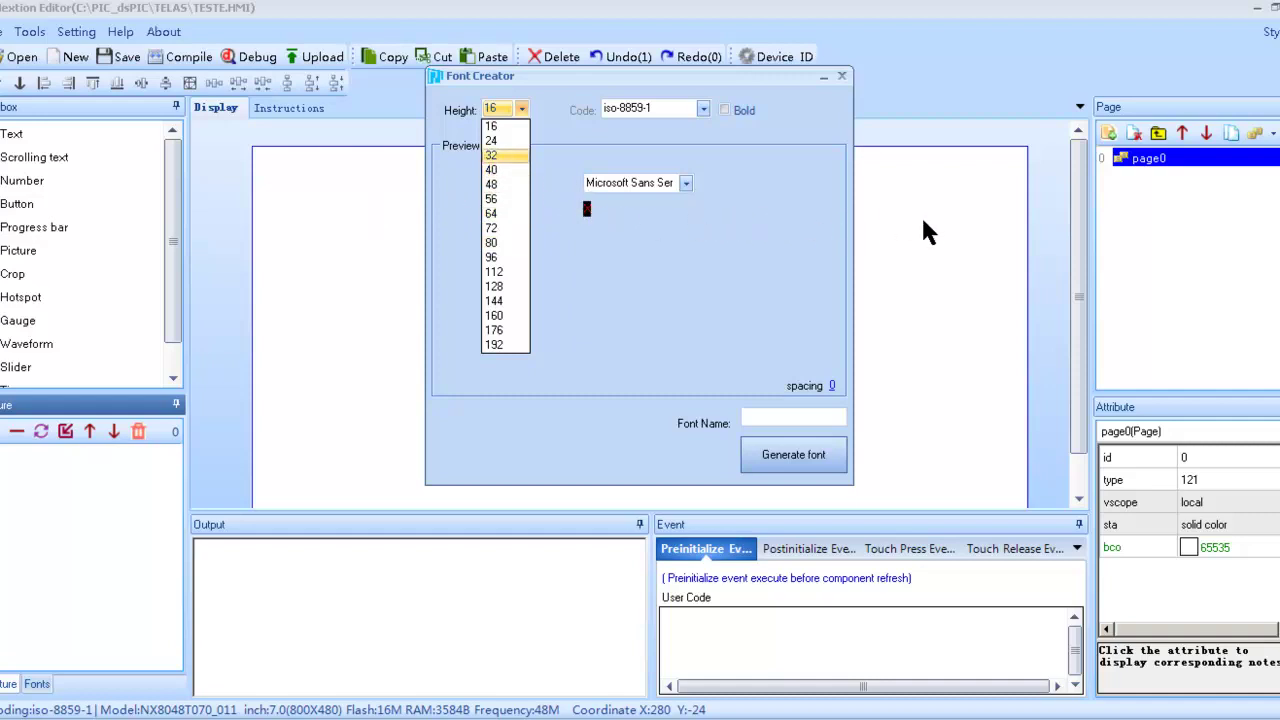
{"action": "key", "text": "Down"}
{"action": "left_click", "coordinate": [860, 644]}
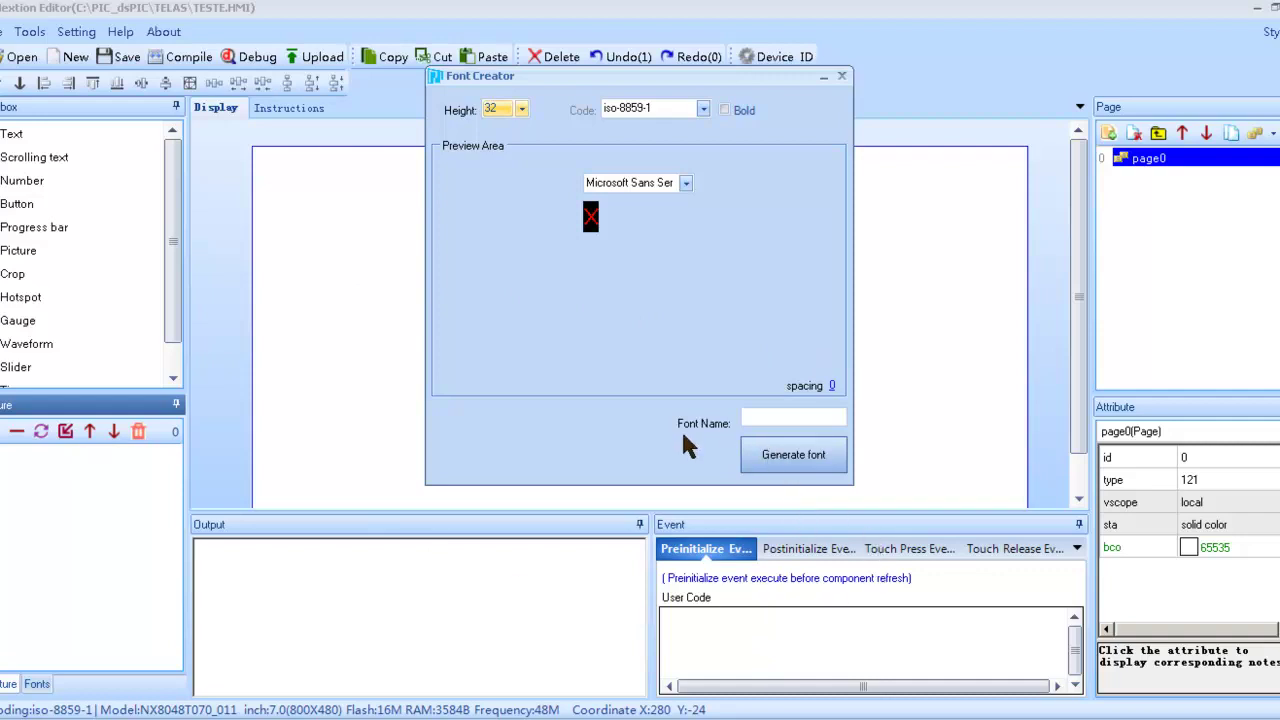
- Try a font height of 192 in the preview and return the height to 32
{"action": "left_click", "coordinate": [521, 109]}
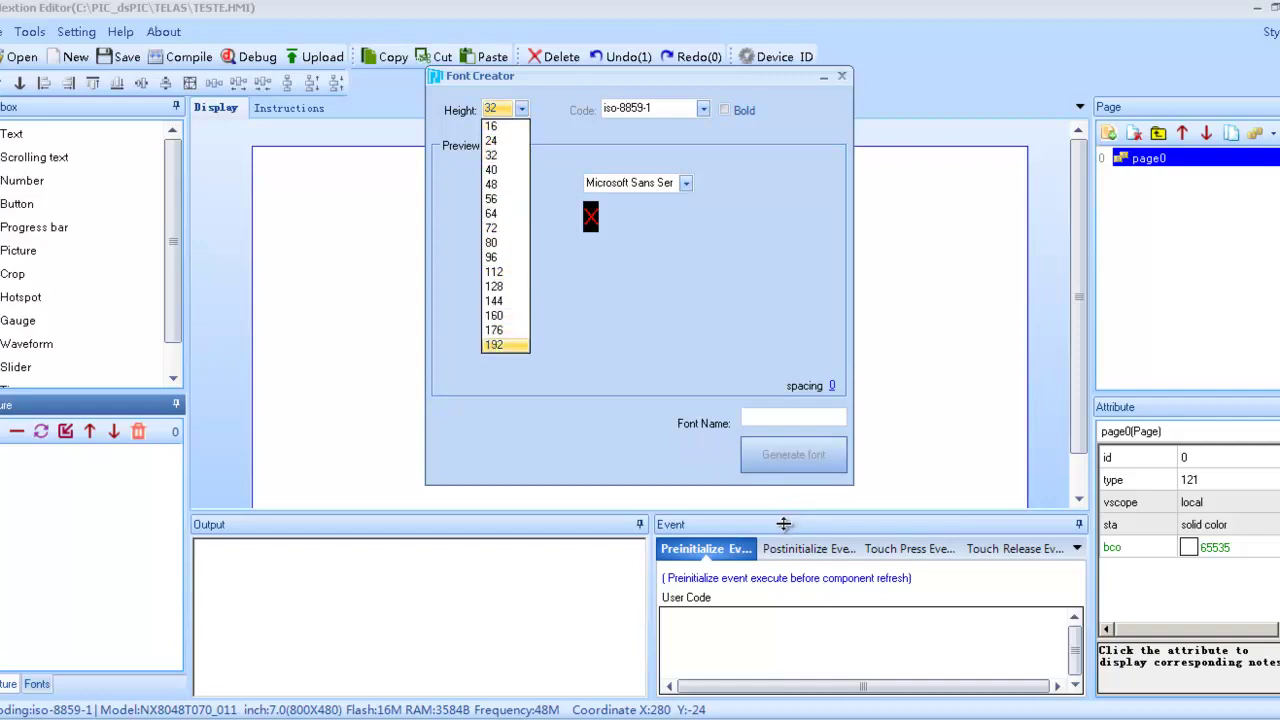
{"action": "key", "text": "Return"}
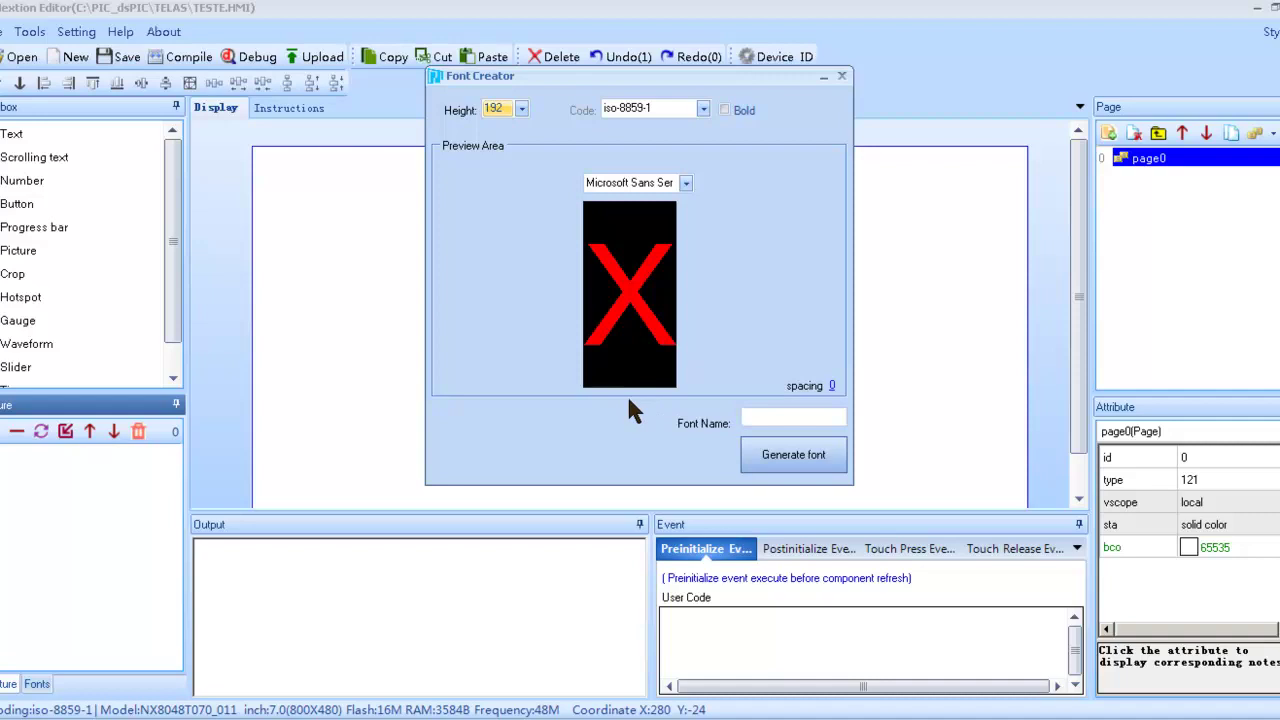
{"action": "key", "text": "alt+Down"}
{"action": "key", "text": "3"}
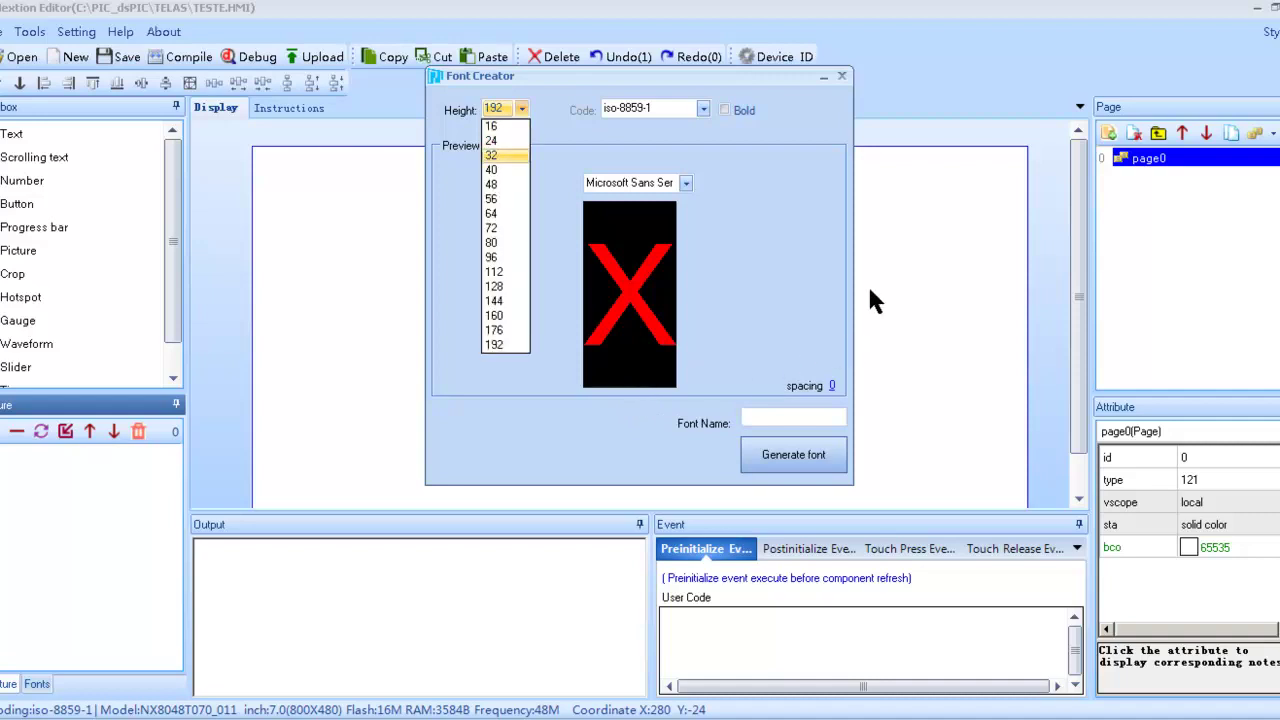
{"action": "key", "text": "Return"}
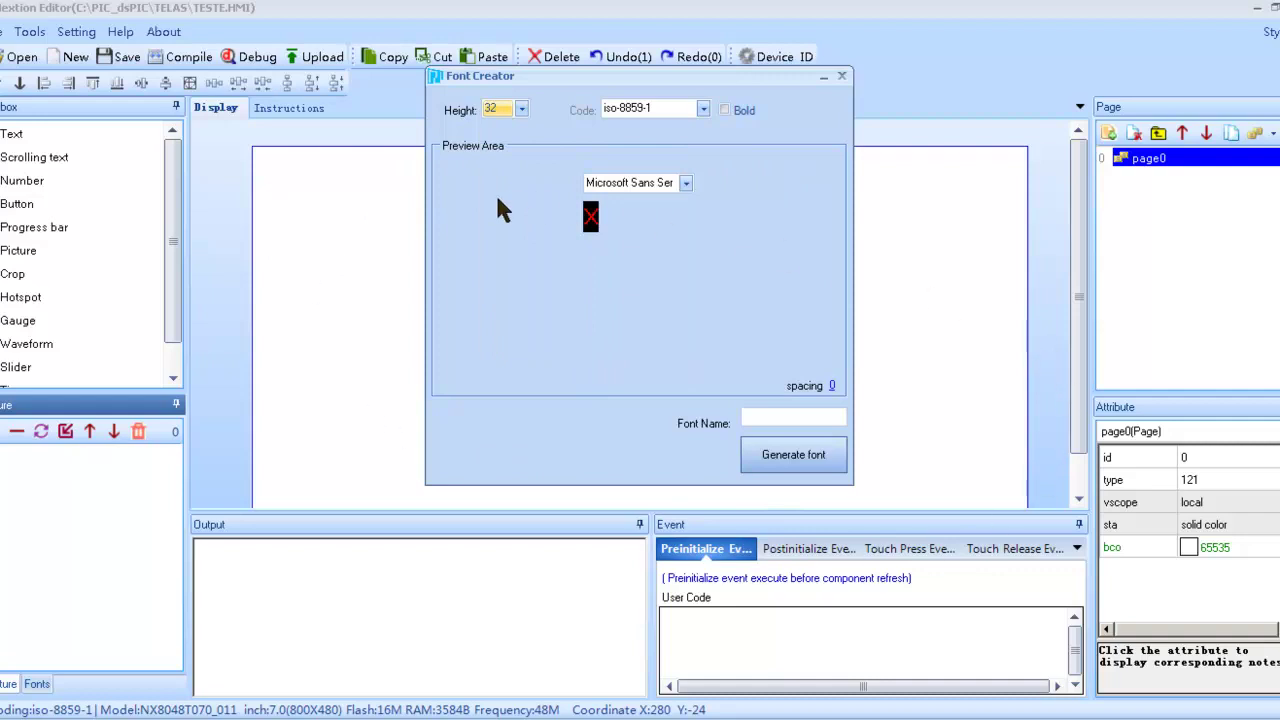
- Name the new font MS Sans Serif 32 and start generating it
{"action": "key", "text": "Tab"}
{"action": "type", "text": "MS Sans"}
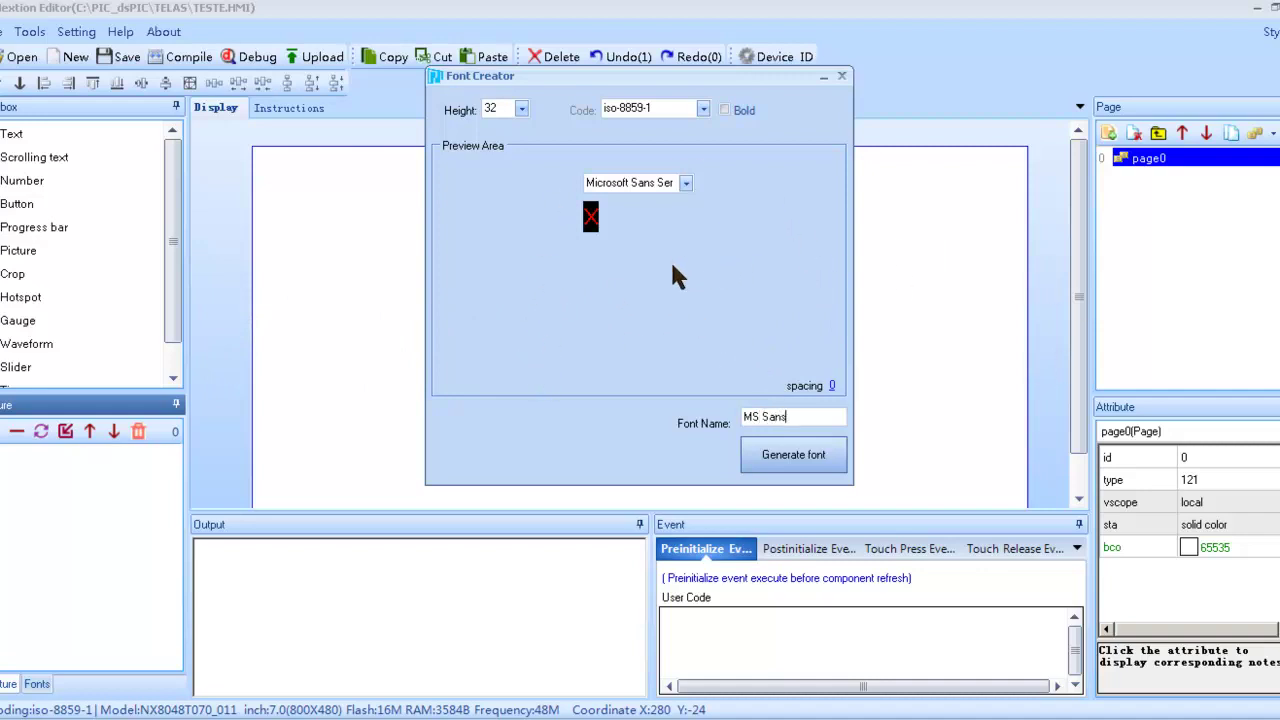
{"action": "type", "text": " Serif 32"}
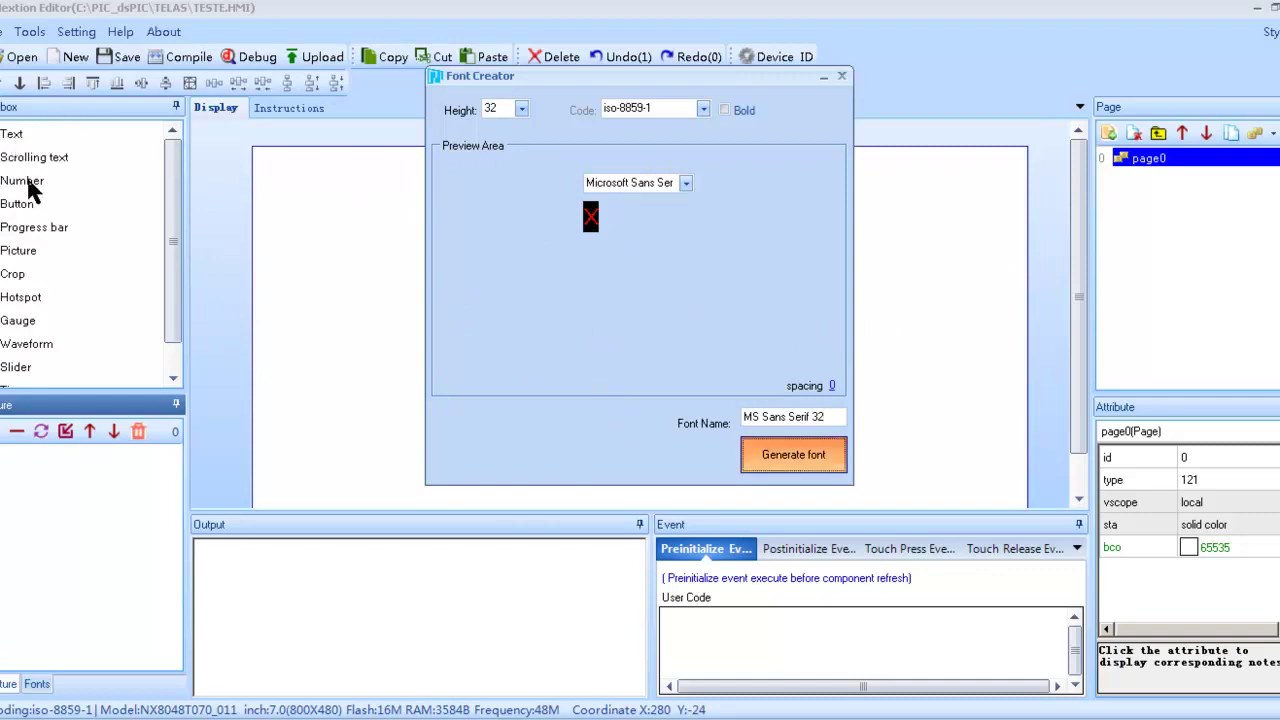
{"action": "key", "text": "Return"}
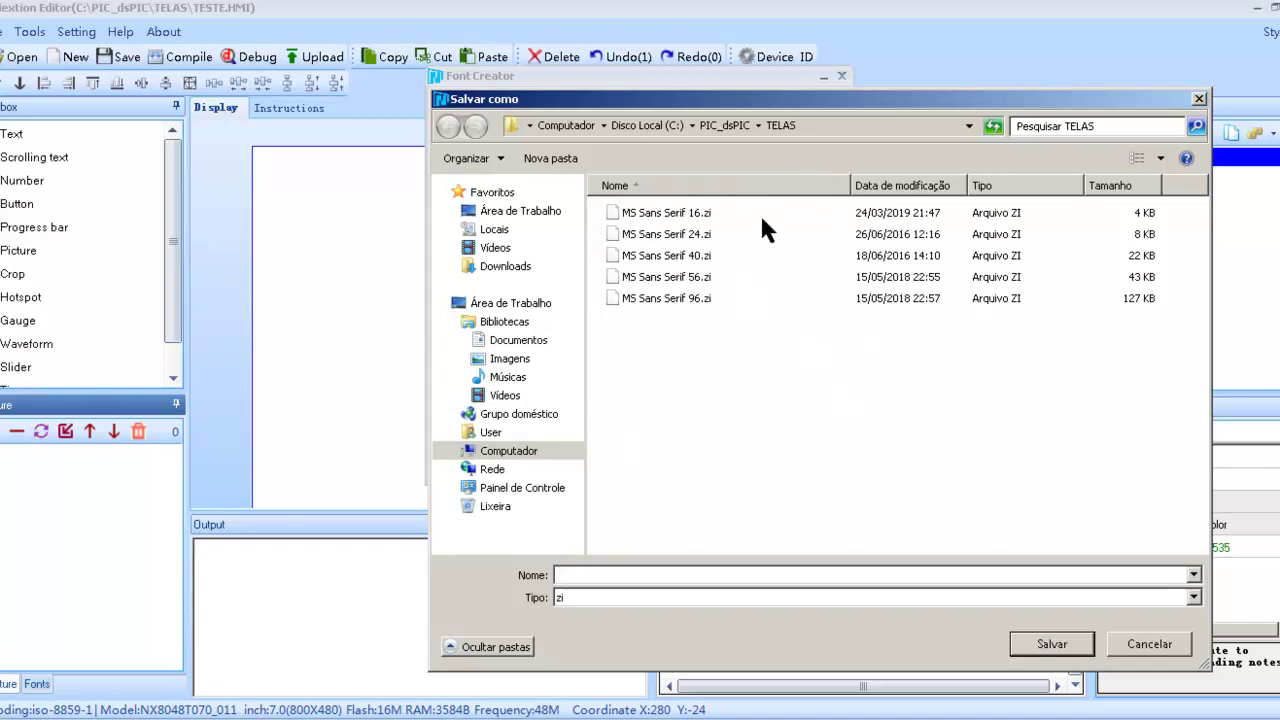
- Save the generated font file as MS Sans Serif 32 in the TELAS folder, adapting the name of MS Sans Serif 96.zi
{"action": "left_click", "coordinate": [680, 298]}
{"action": "key", "text": "Tab"}
{"action": "key", "text": "End"}
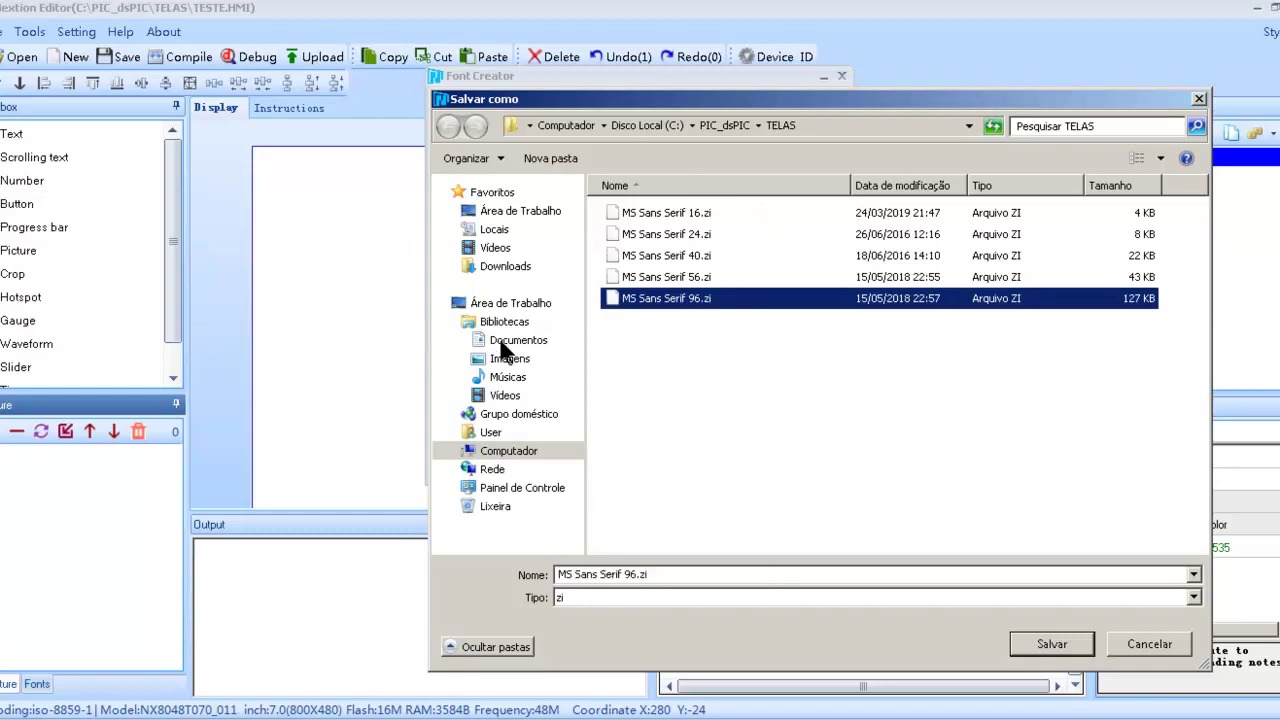
{"action": "key", "text": "BackSpace"}
{"action": "key", "text": "BackSpace"}
{"action": "key", "text": "BackSpace"}
{"action": "key", "text": "BackSpace"}
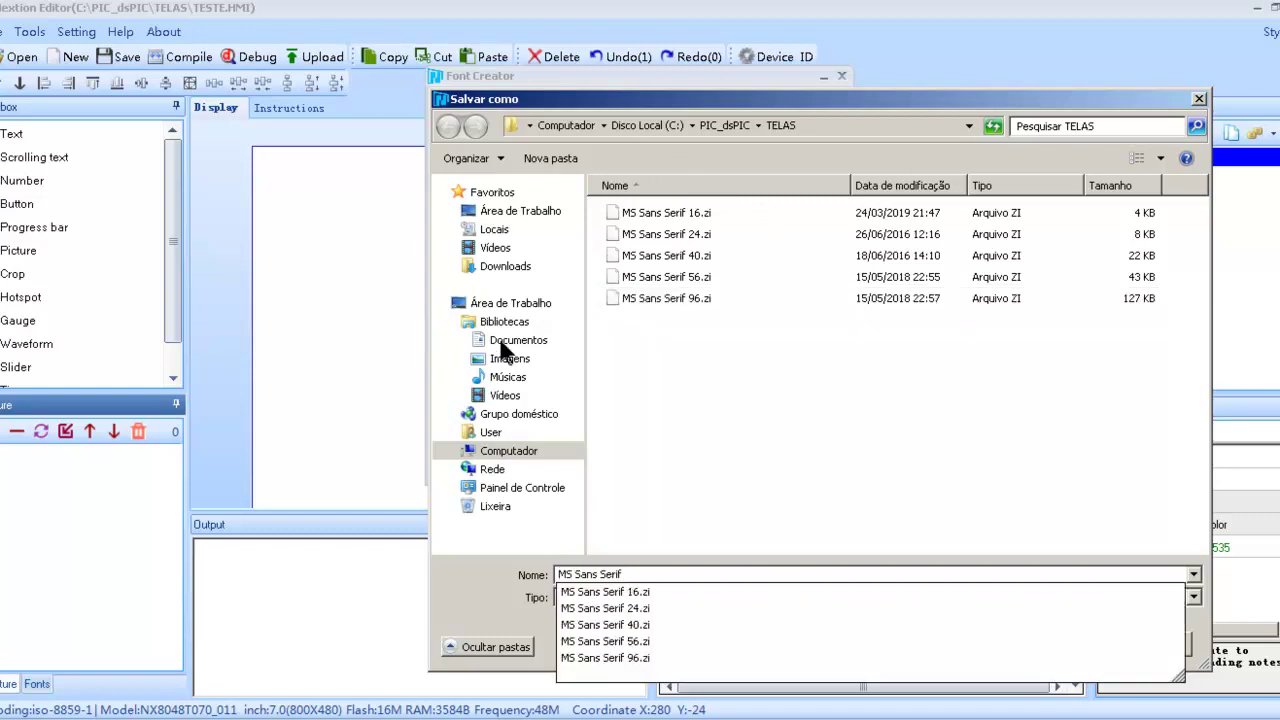
{"action": "type", "text": "32"}
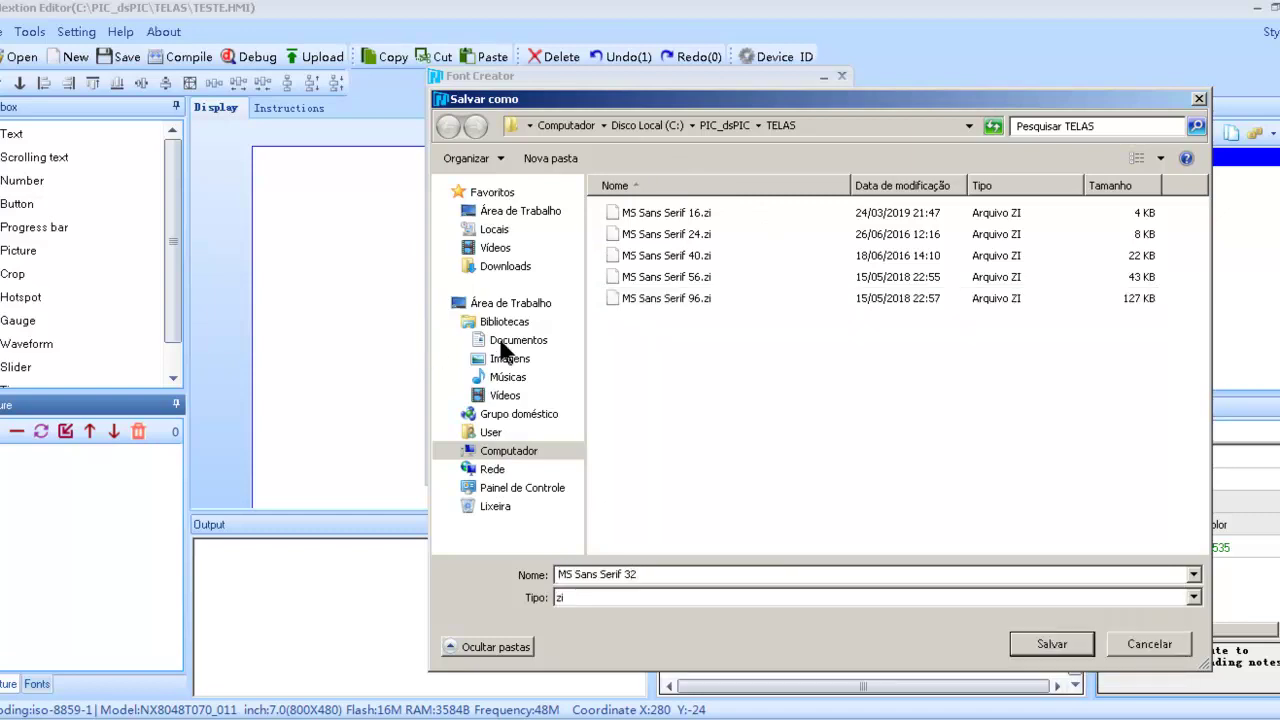
{"action": "key", "text": "Return"}
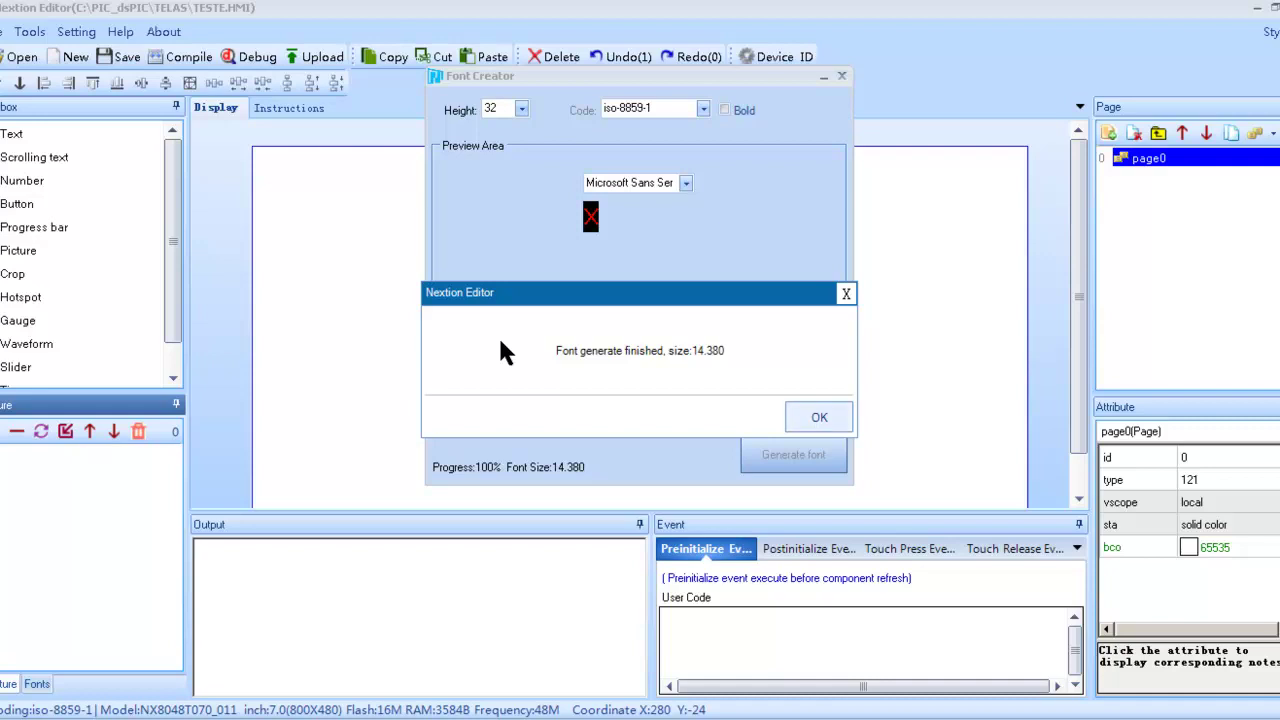
- Add the generated font to the project and close the Font Creator
{"action": "key", "text": "Return"}
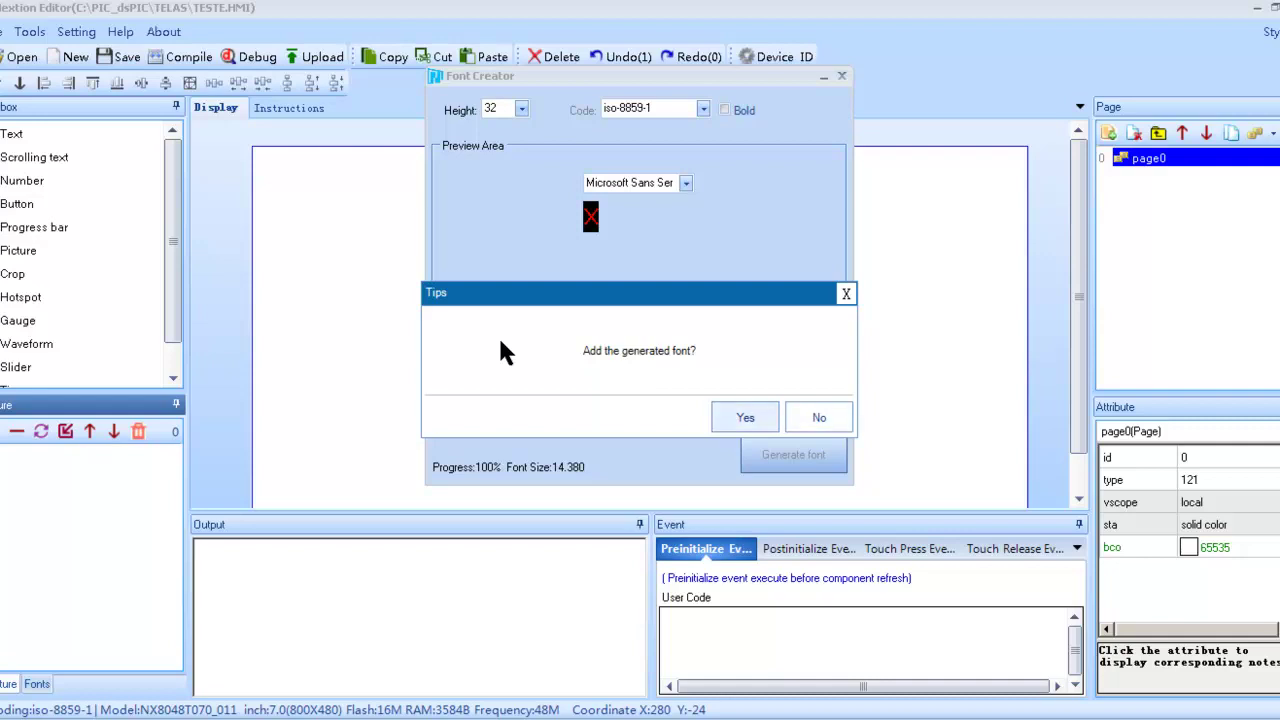
{"action": "key", "text": "Return"}
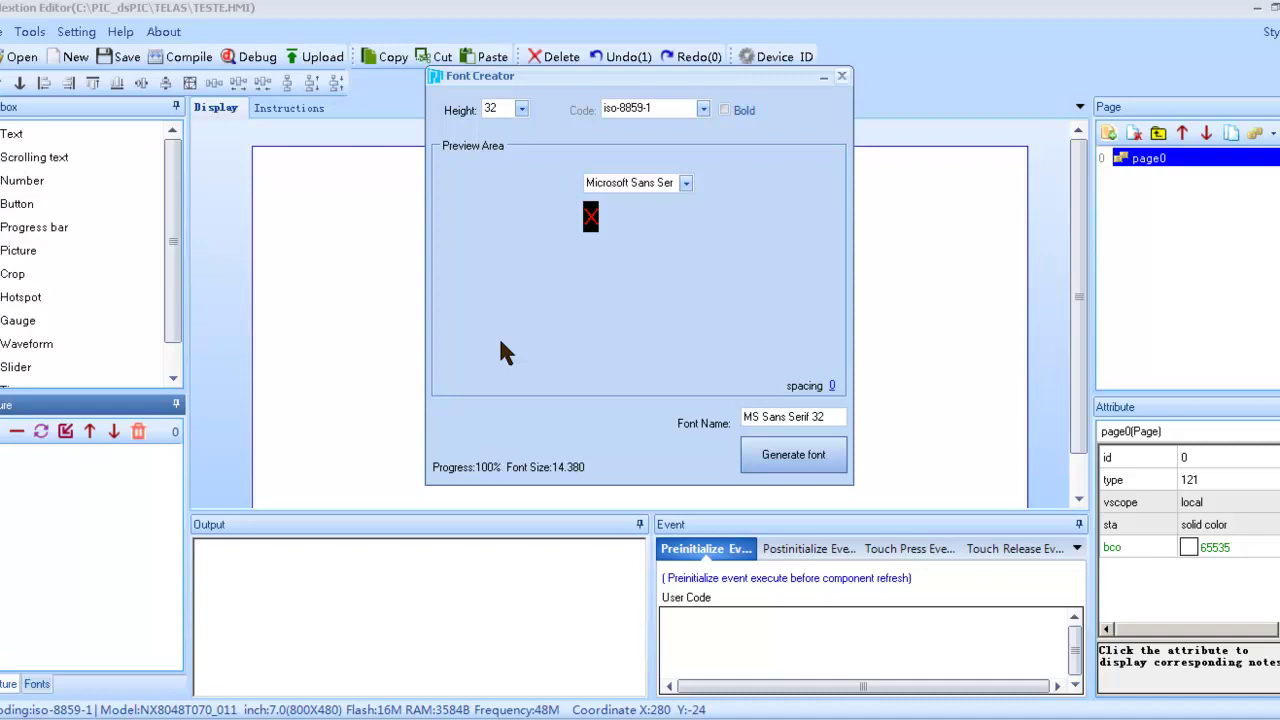
{"action": "key", "text": "Escape"}
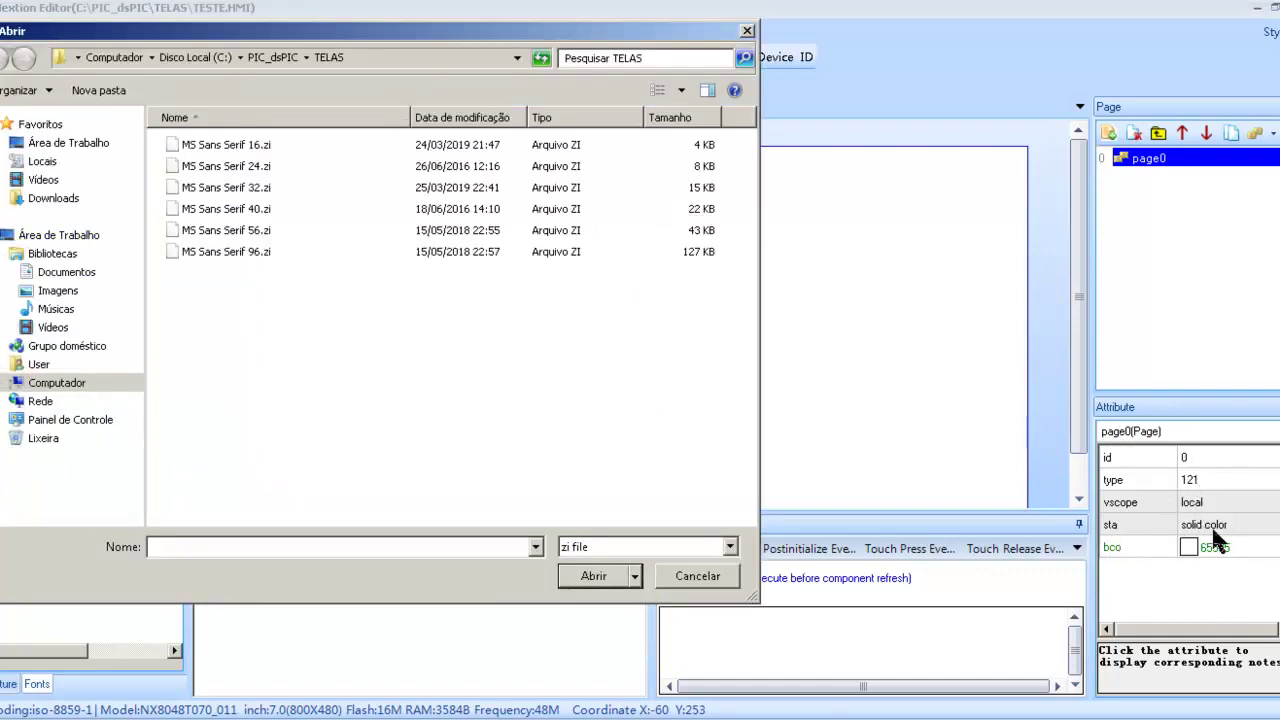
- Add the font files MS Sans Serif 96.zi and MS Sans Serif 40.zi to the project's fonts
{"action": "key", "text": "End"}
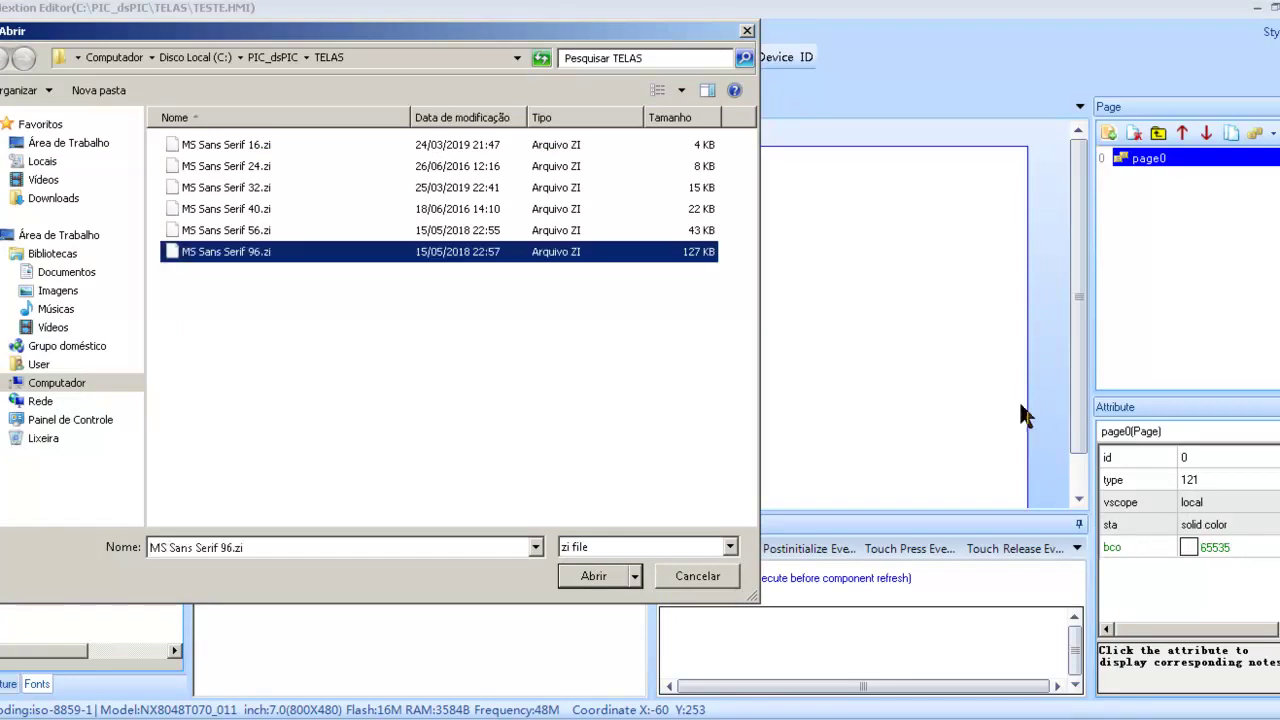
{"action": "key", "text": "Return"}
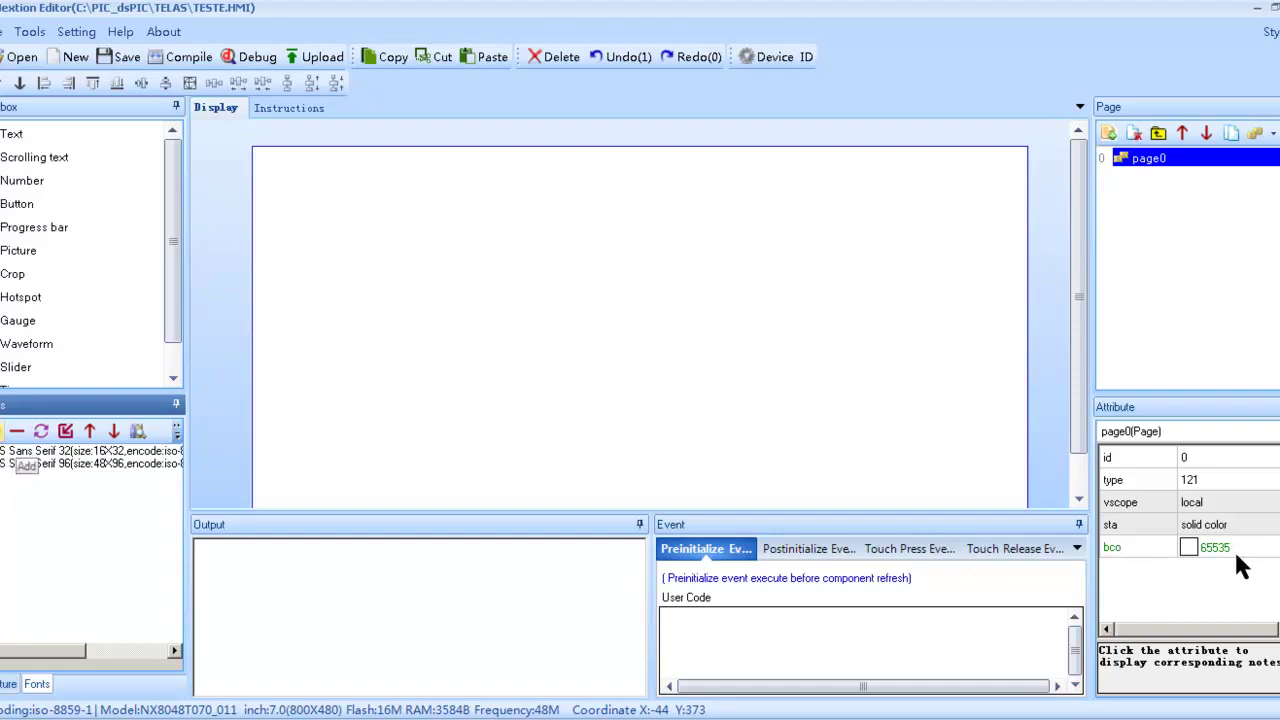
{"action": "left_click", "coordinate": [3, 431]}
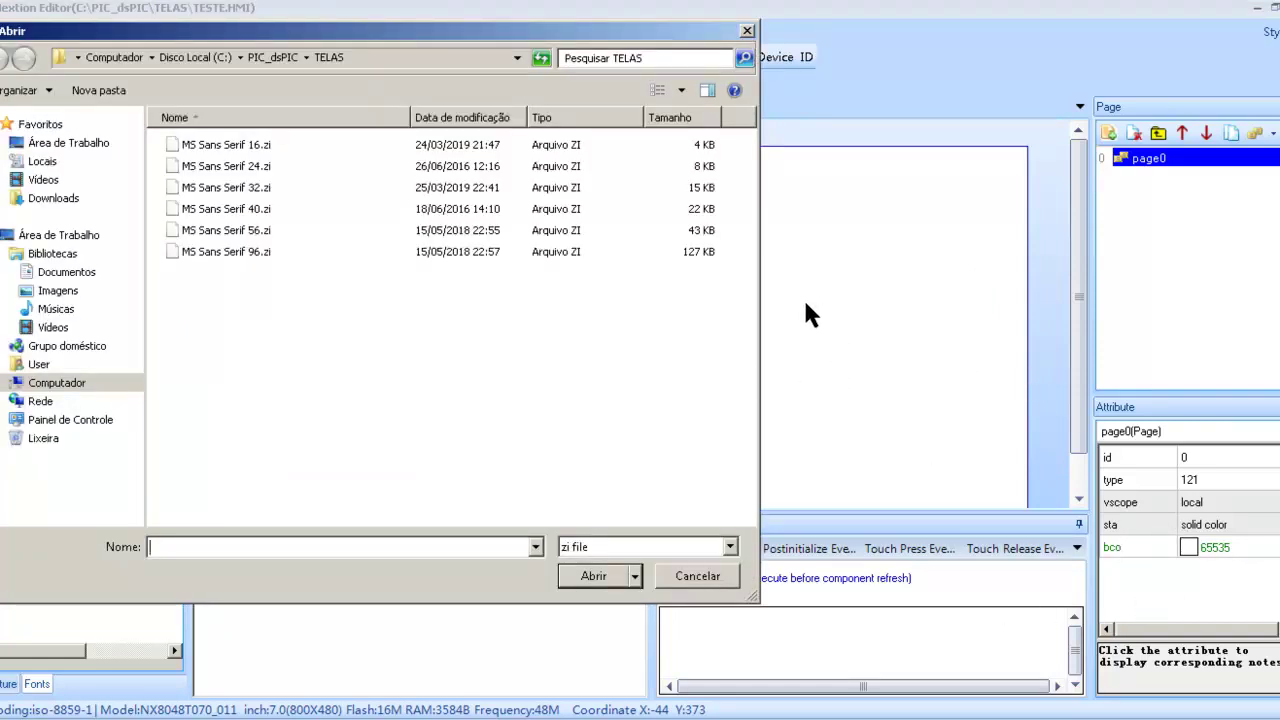
{"action": "left_click", "coordinate": [690, 209]}
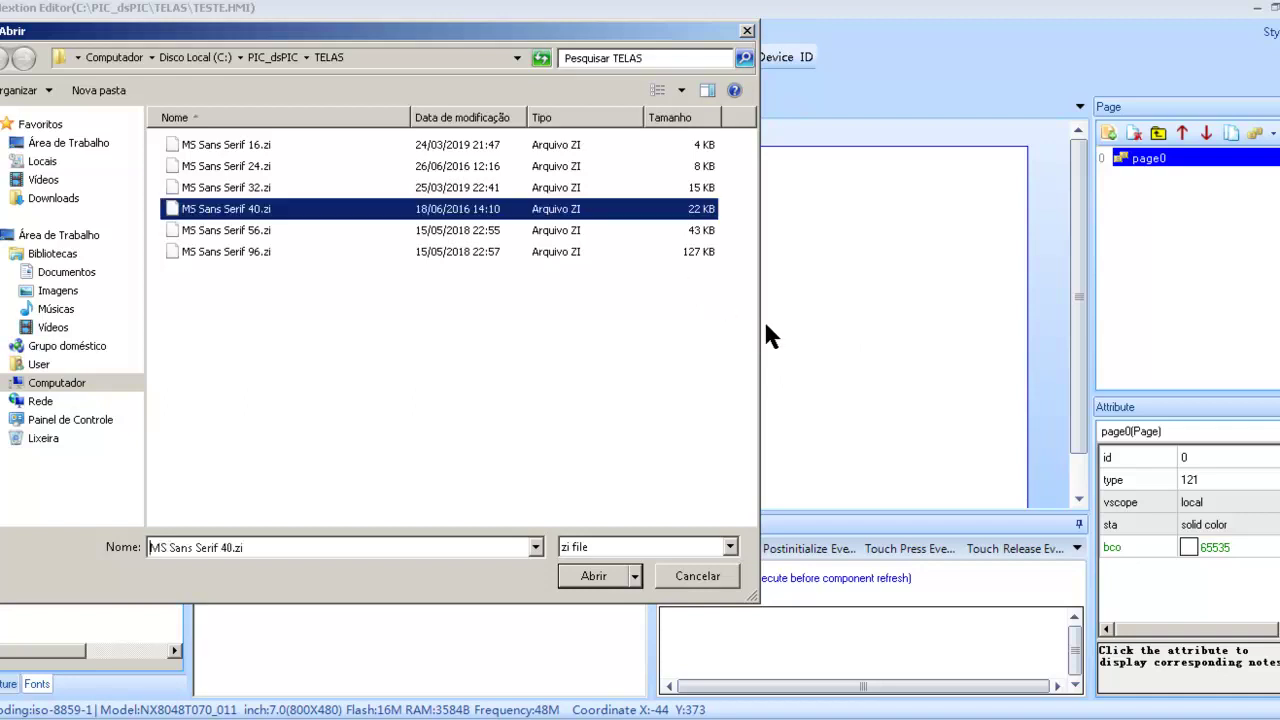
{"action": "key", "text": "Return"}
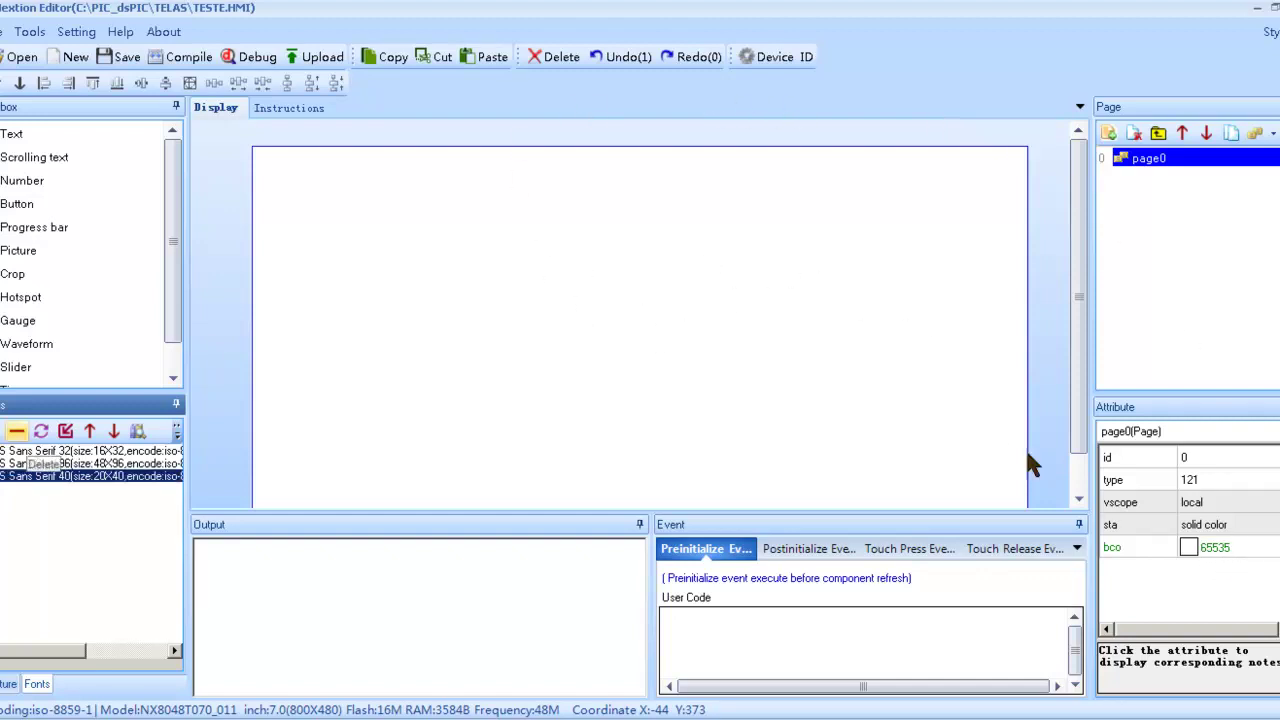
- Delete the MS Sans Serif 40 font from the project's font list and confirm the deletion
{"action": "key", "text": "Delete"}
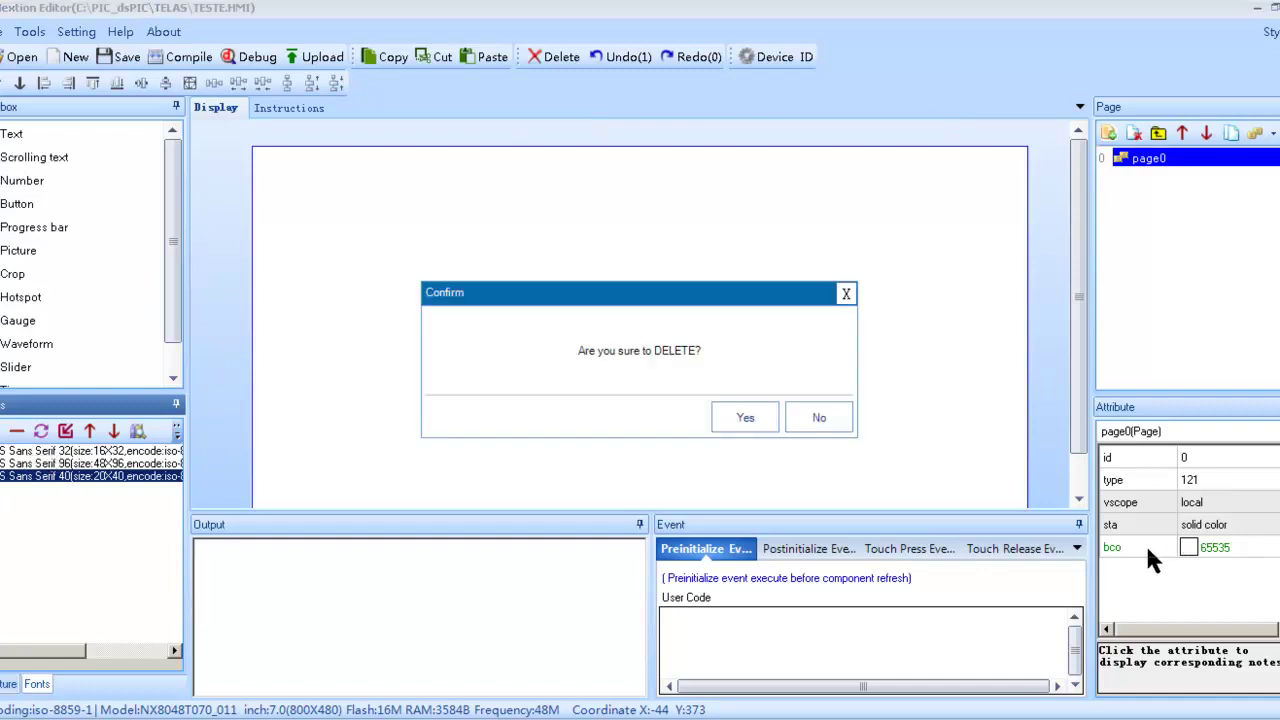
{"action": "key", "text": "Tab"}
{"action": "key", "text": "Tab"}
{"action": "key", "text": "Return"}
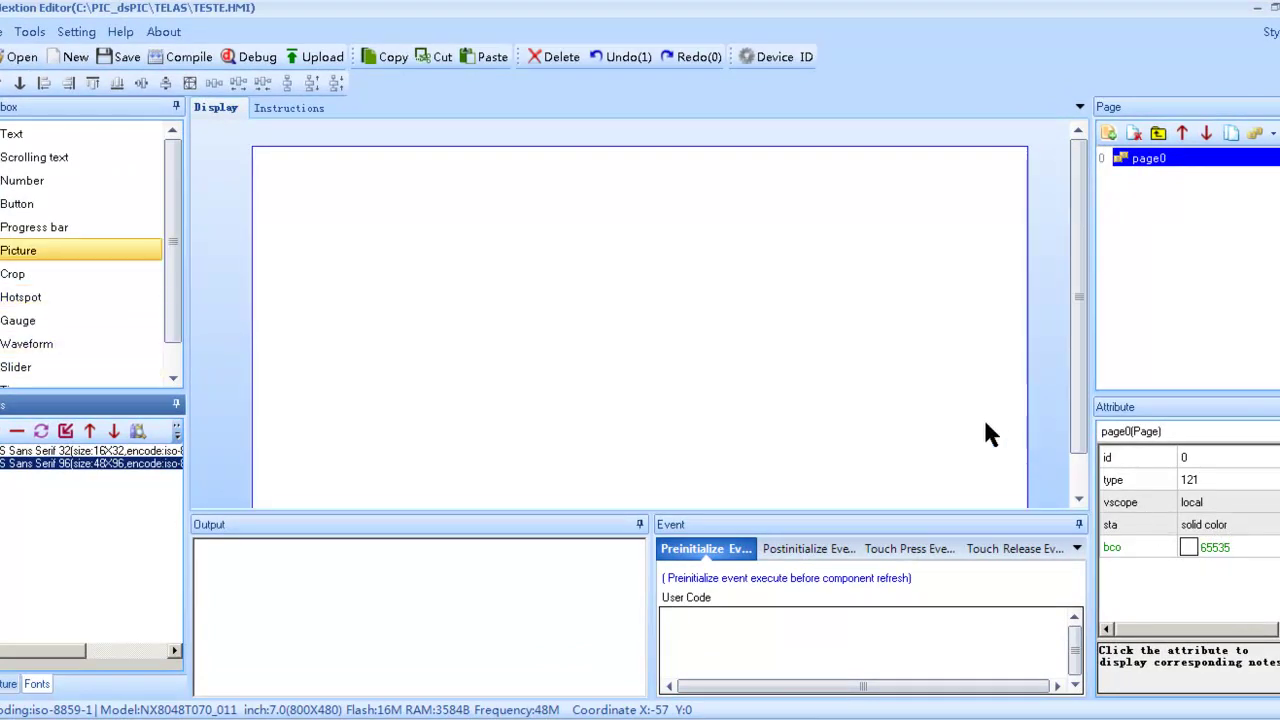
- Add a text component to page0 and move it to the upper middle of the page
{"action": "left_click", "coordinate": [50, 134]}
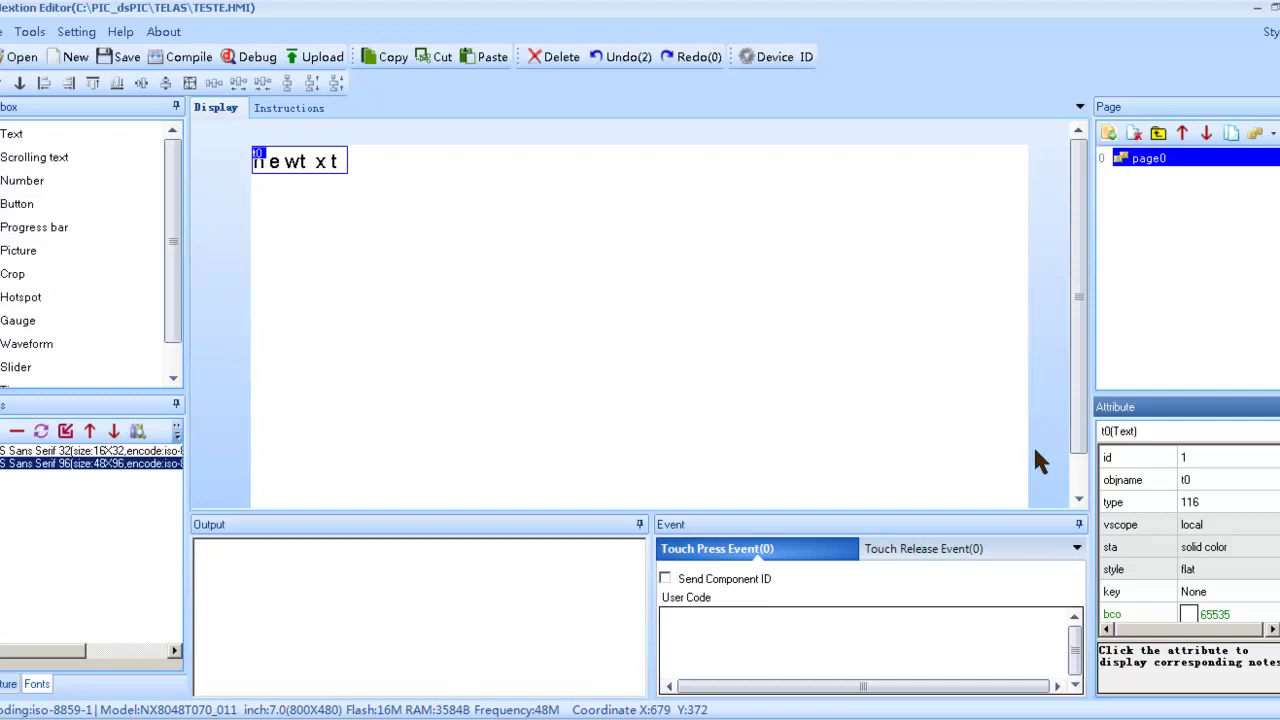
{"action": "left_click", "coordinate": [1222, 540]}
{"action": "left_click_drag", "start_coordinate": [336, 170], "coordinate": [508, 216]}
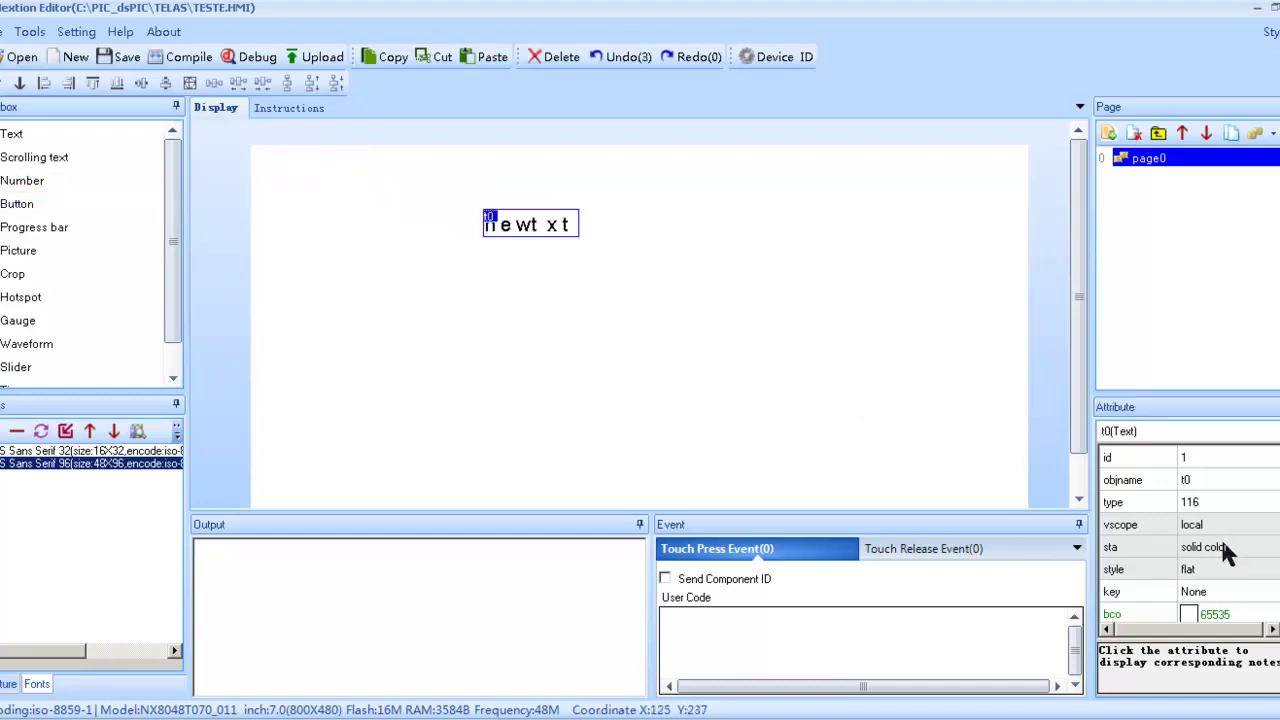
- Add a second text component, place it below the first, and compare the object names of both components
{"action": "left_click", "coordinate": [80, 134]}
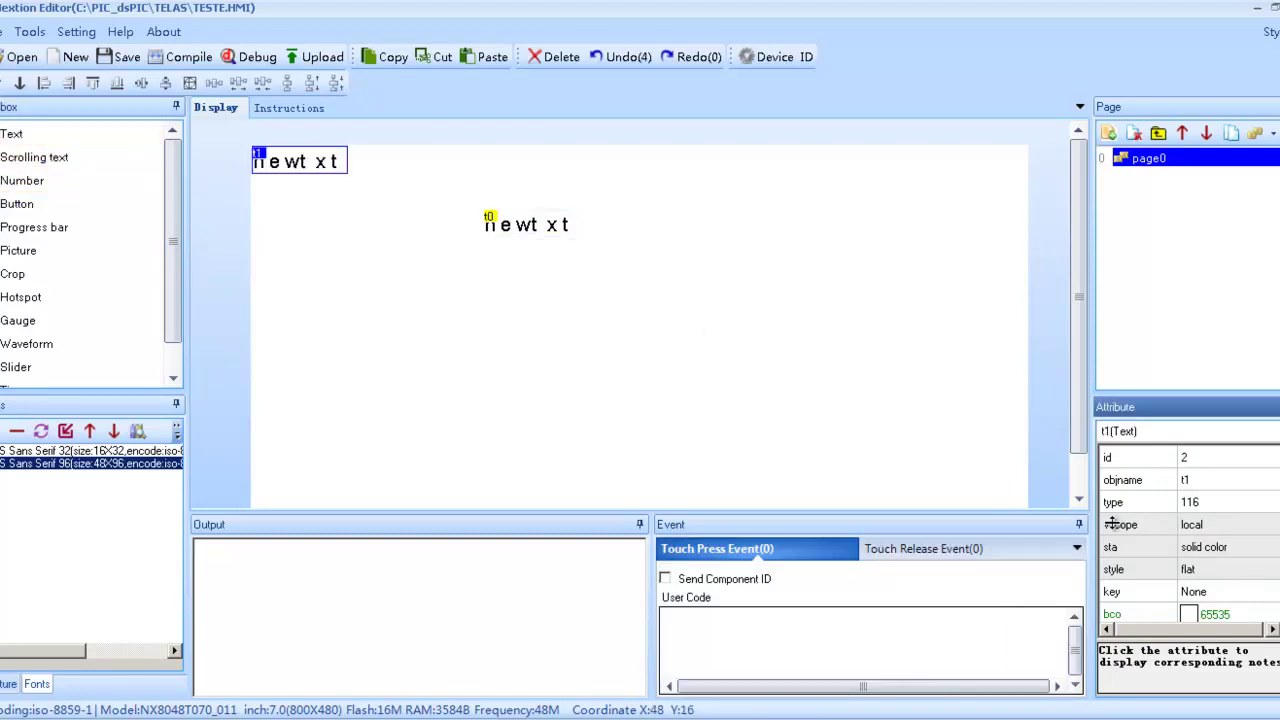
{"action": "left_click_drag", "start_coordinate": [299, 159], "coordinate": [525, 279]}
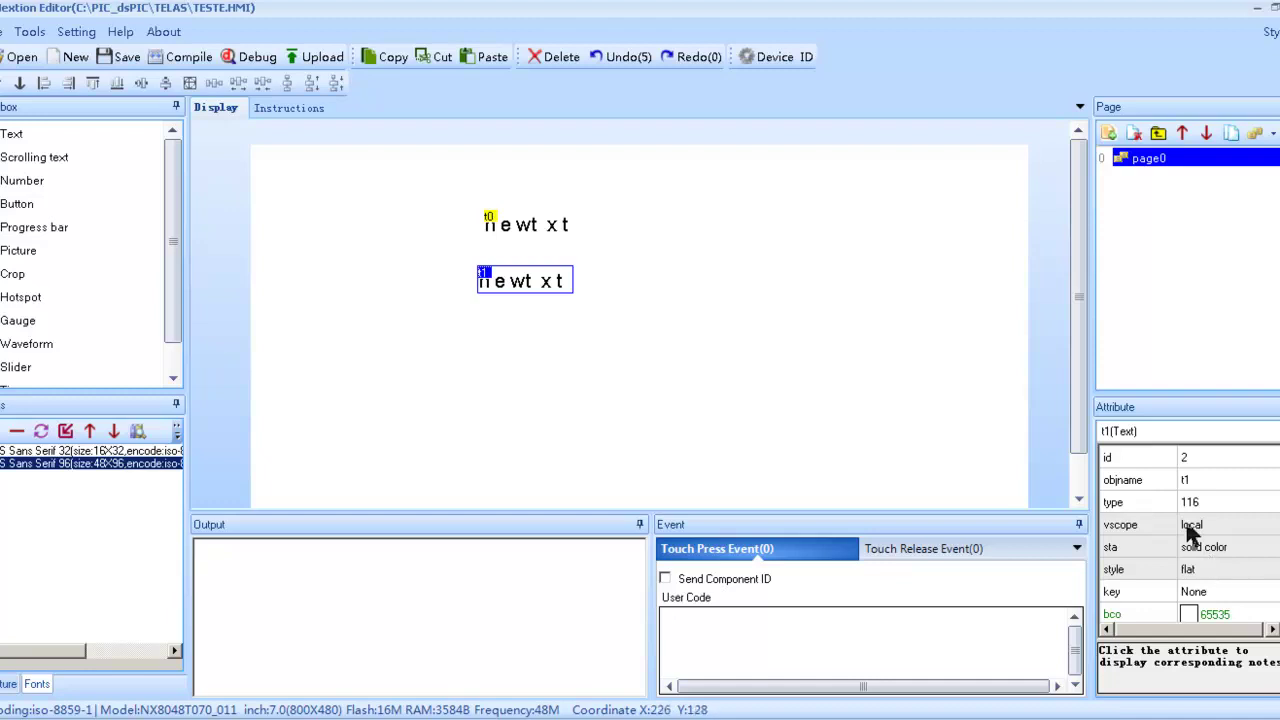
{"action": "left_click", "coordinate": [1205, 480]}
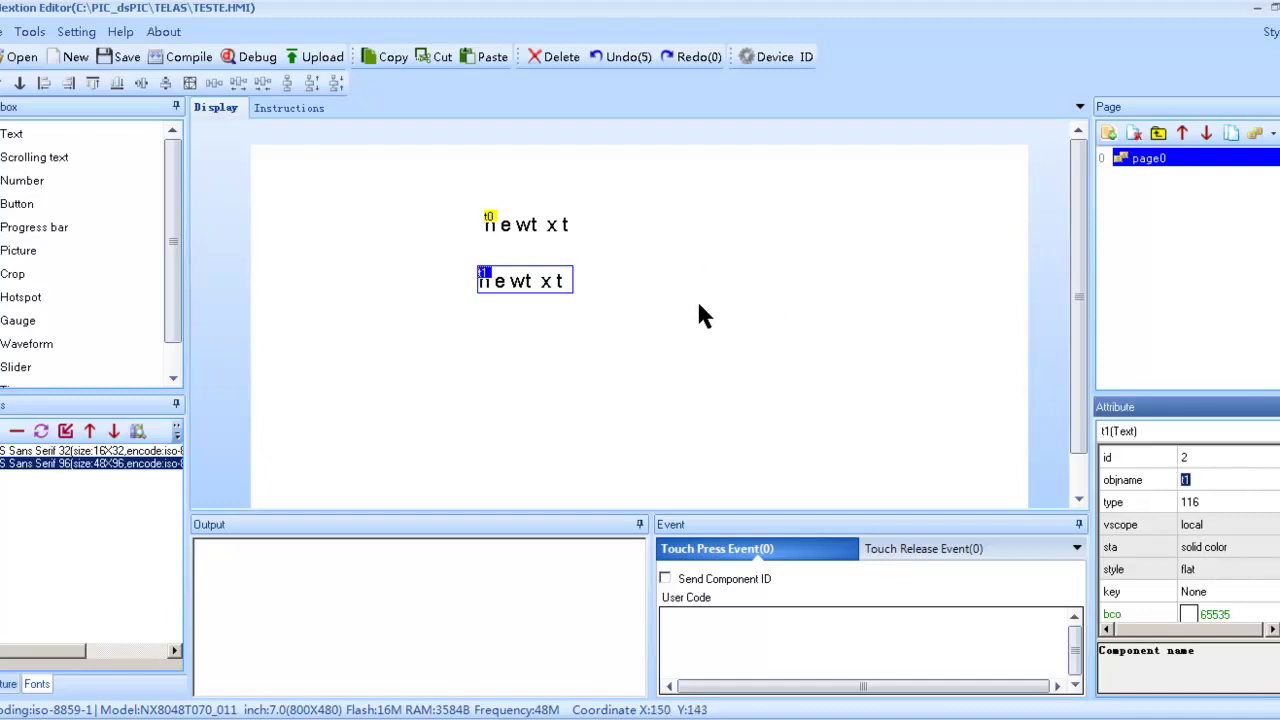
{"action": "left_click", "coordinate": [522, 228]}
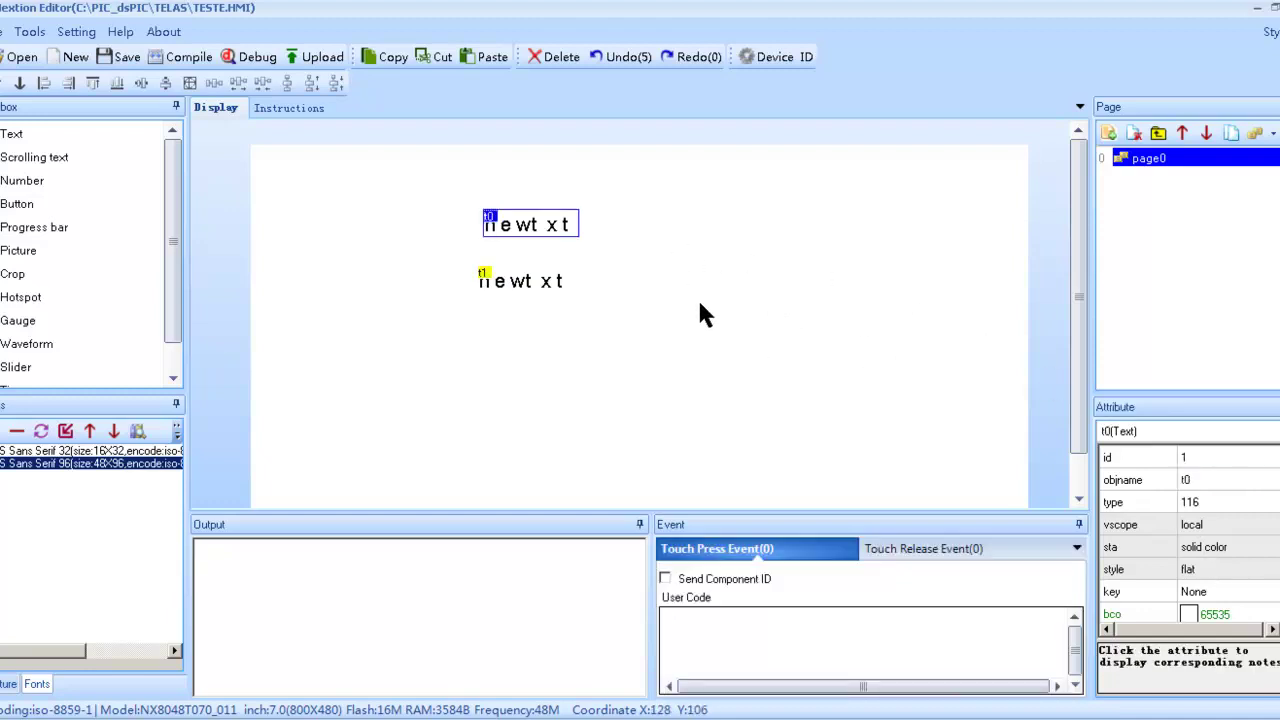
{"action": "left_click", "coordinate": [510, 284]}
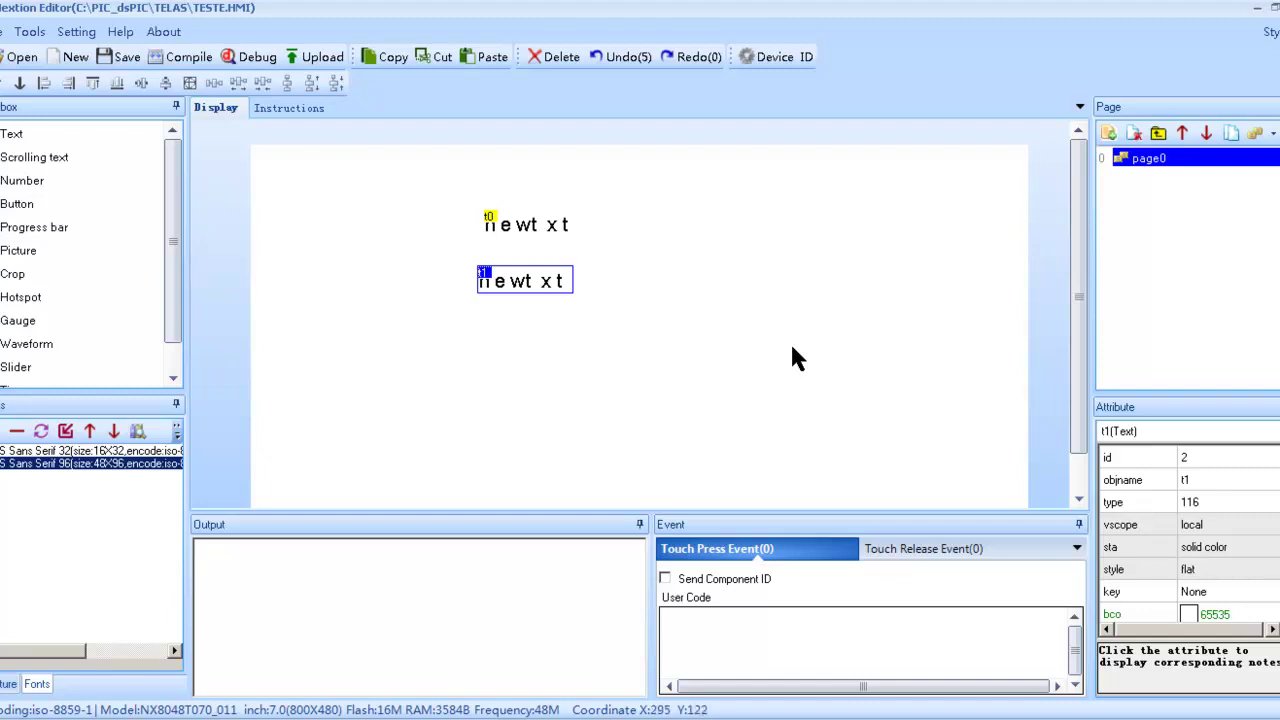
- Delete the second text component, t1, leaving only t0 on the page
{"action": "left_click", "coordinate": [534, 224]}
{"action": "left_click", "coordinate": [535, 276]}
{"action": "key", "text": "Delete"}
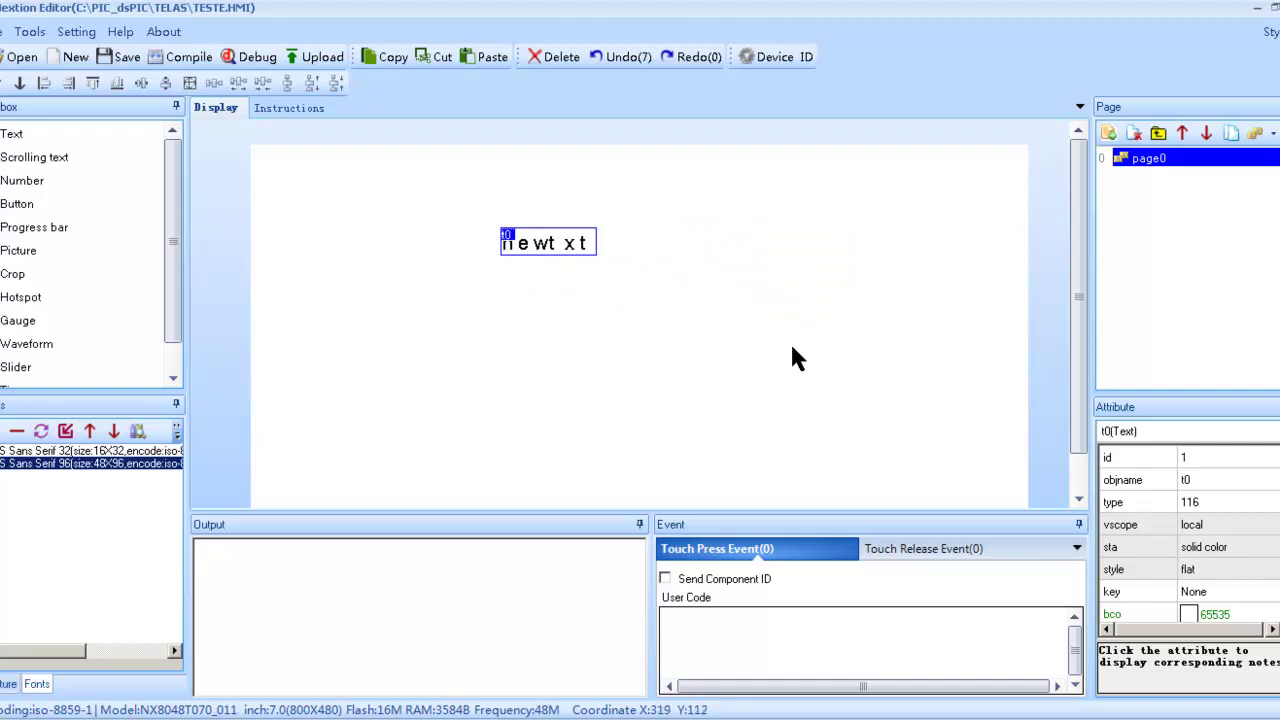
- Enlarge the t0 text component into a wide, tall rectangle and move it to the upper middle of the page
{"action": "left_click_drag", "start_coordinate": [557, 254], "coordinate": [545, 326]}
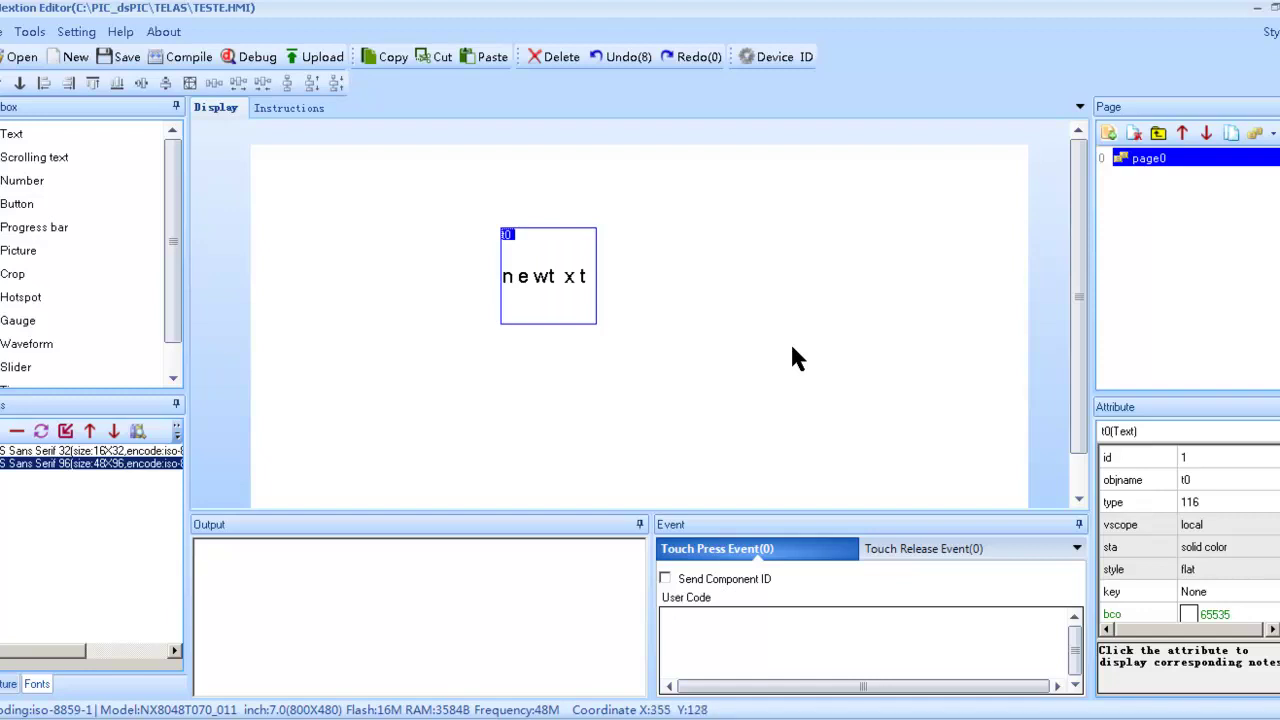
{"action": "left_click_drag", "start_coordinate": [597, 270], "coordinate": [736, 270]}
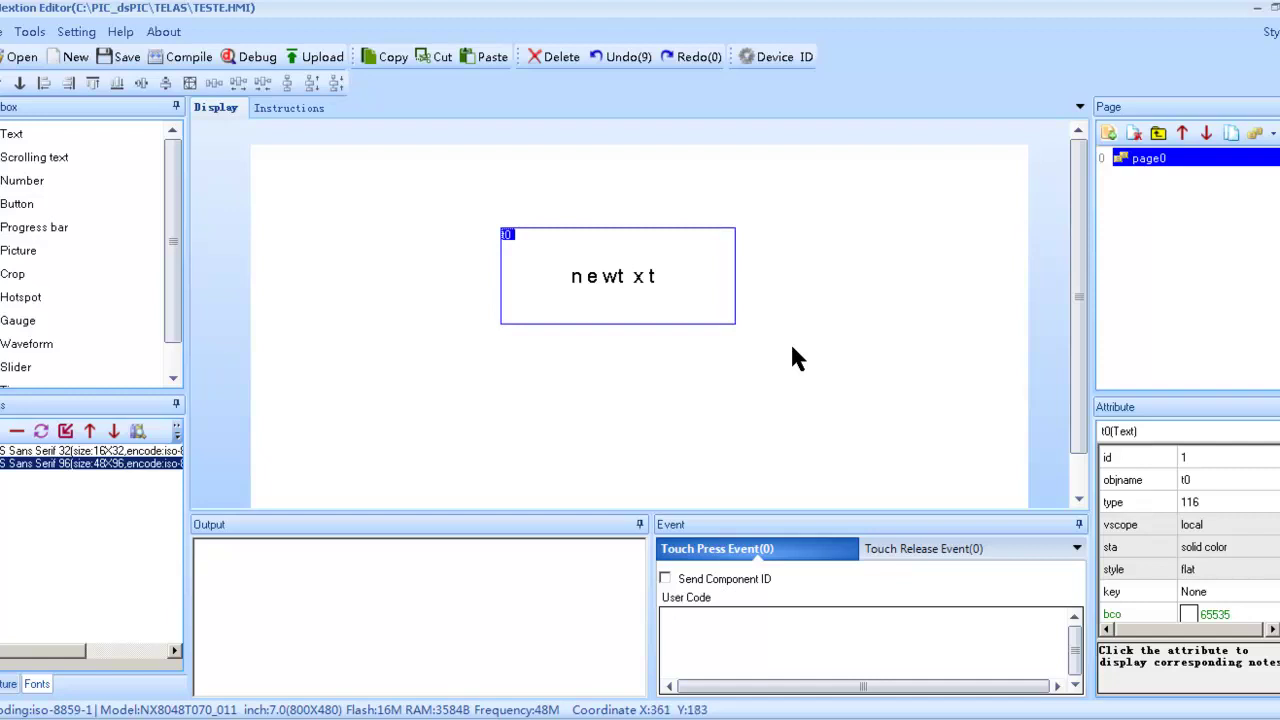
{"action": "left_click_drag", "start_coordinate": [601, 324], "coordinate": [601, 381]}
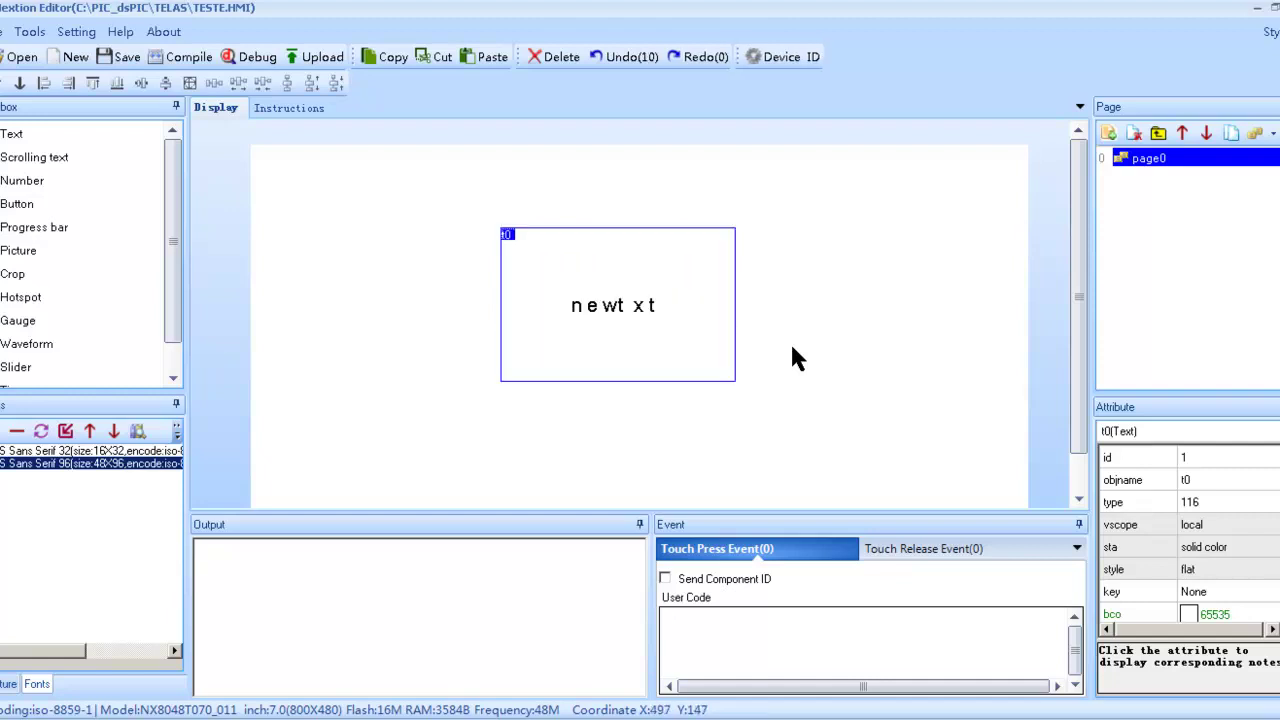
{"action": "left_click_drag", "start_coordinate": [736, 289], "coordinate": [902, 289]}
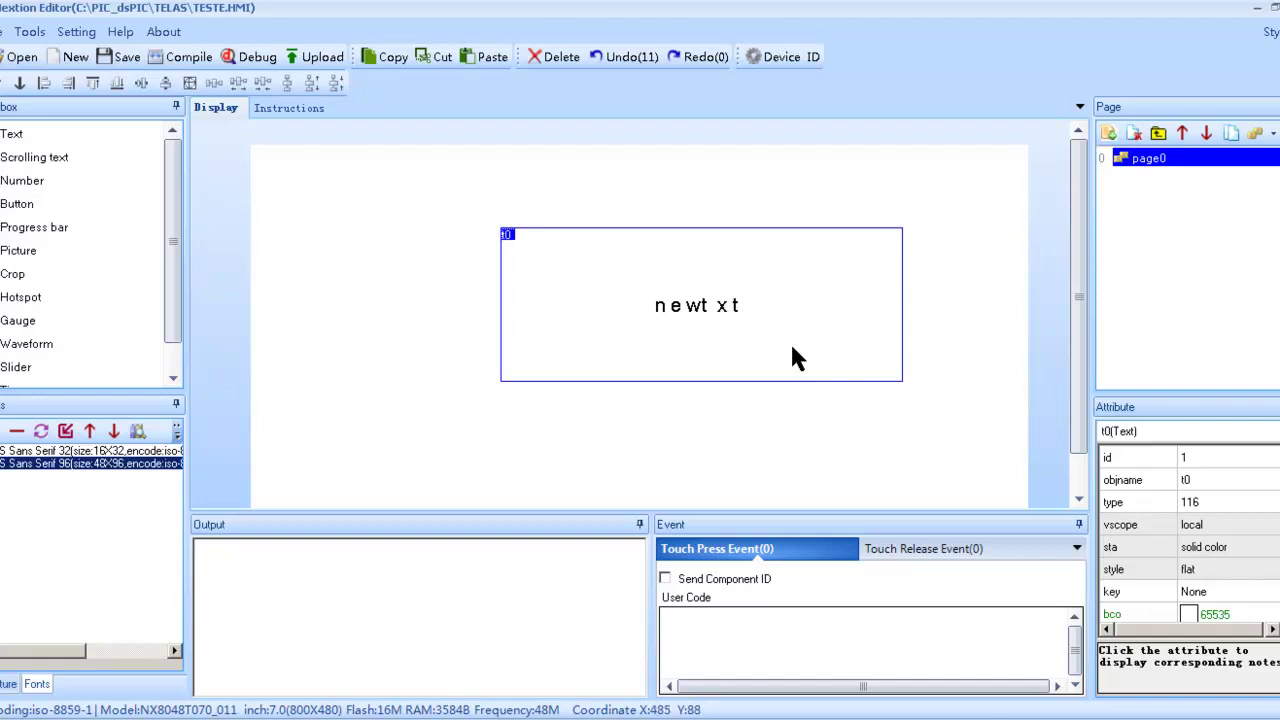
{"action": "left_click_drag", "start_coordinate": [631, 220], "coordinate": [619, 220]}
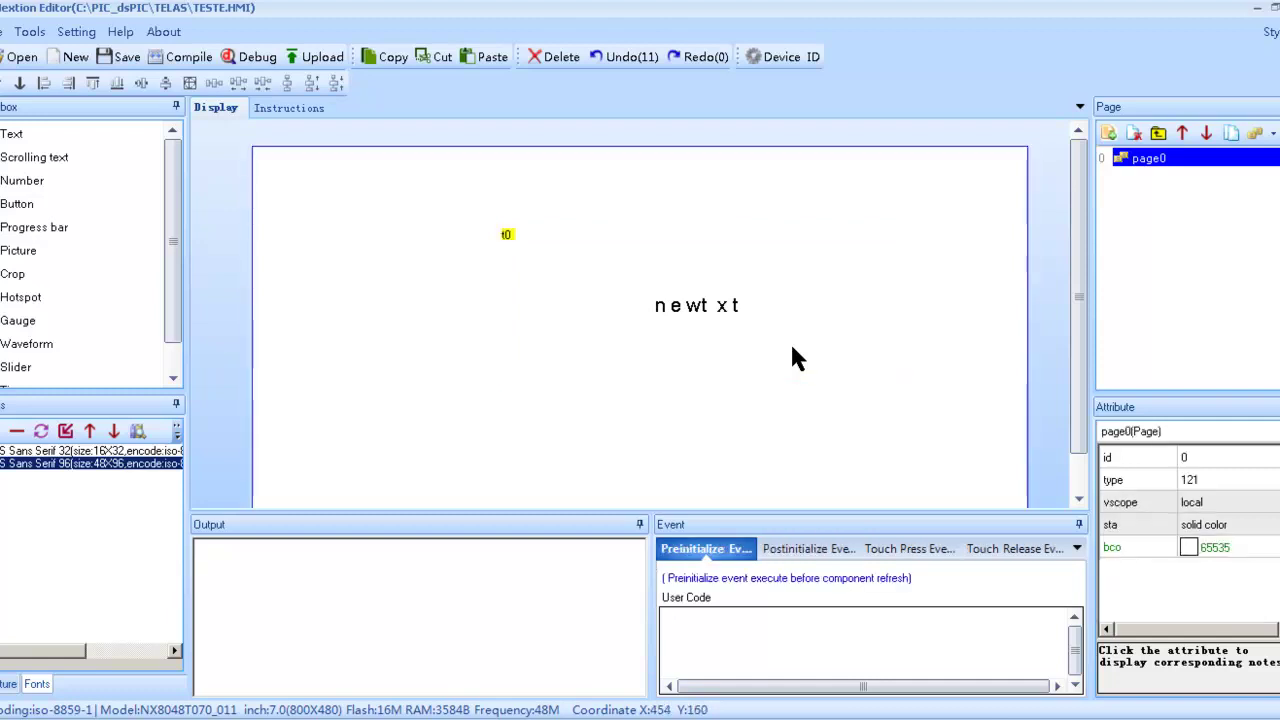
{"action": "mouse_move", "coordinate": [691, 303]}
{"action": "left_mouse_down"}
{"action": "mouse_move", "coordinate": [536, 261]}
{"action": "mouse_move", "coordinate": [517, 223]}
{"action": "mouse_move", "coordinate": [574, 255]}
{"action": "mouse_move", "coordinate": [627, 254]}
{"action": "left_mouse_up"}
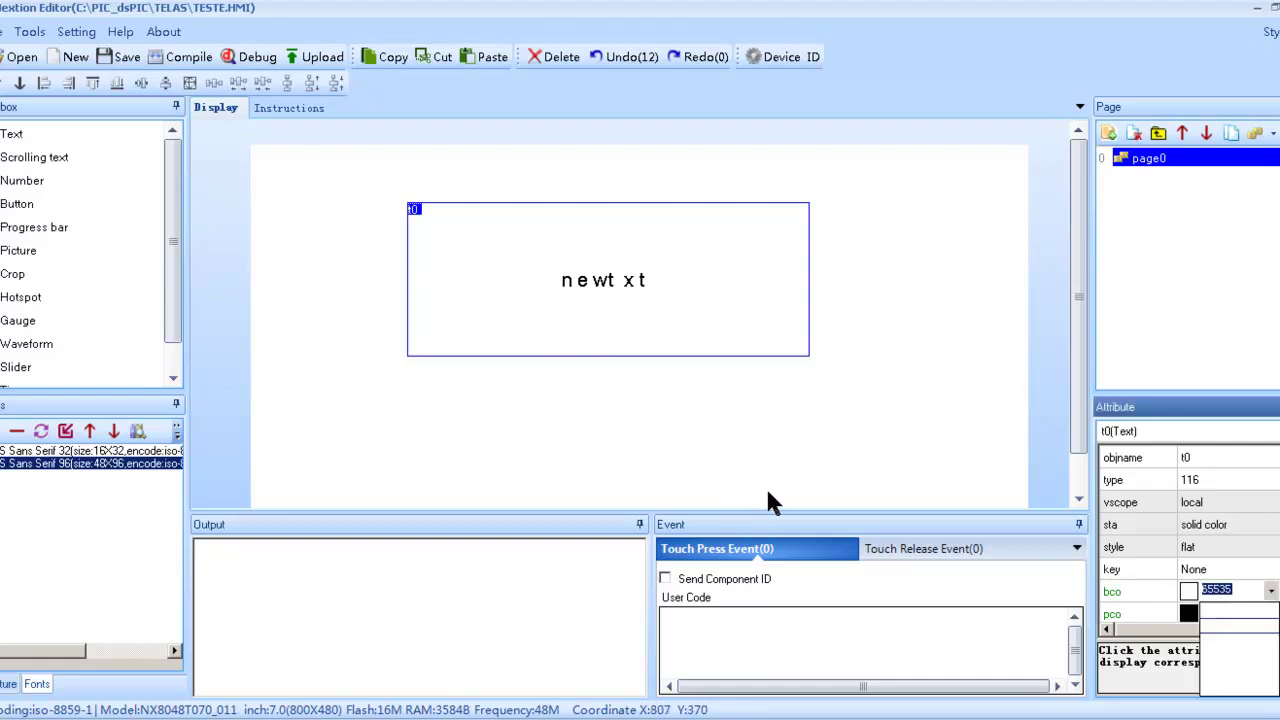
- Try red (63488), brown (29025) and pink (53612) as the background colour of the t0 text component
{"action": "left_click", "coordinate": [1239, 657]}
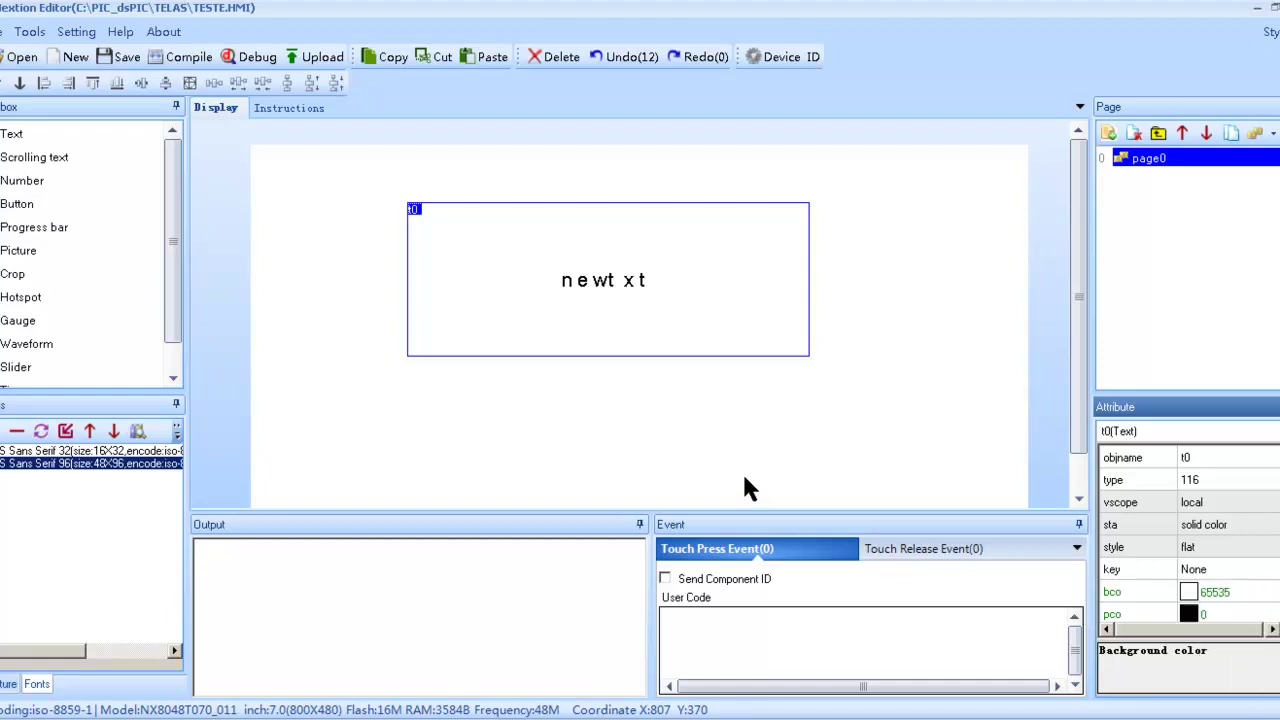
{"action": "left_click", "coordinate": [1216, 592]}
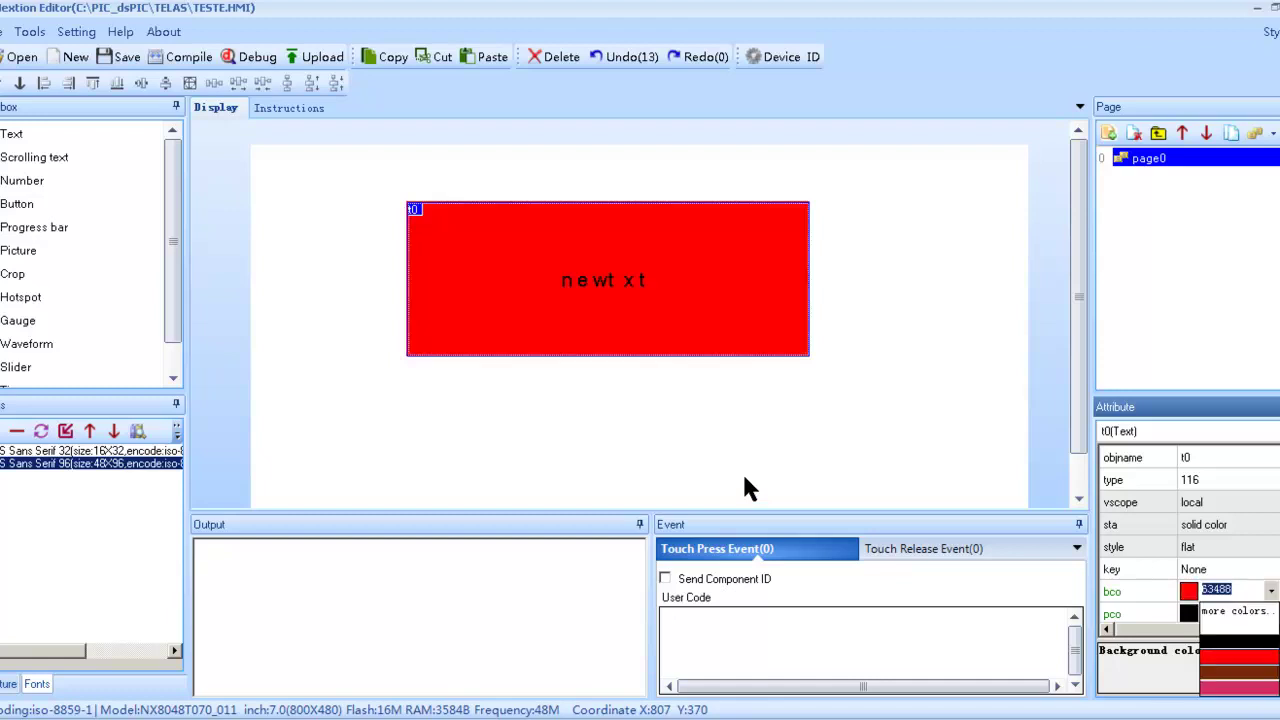
{"action": "left_click", "coordinate": [1239, 672]}
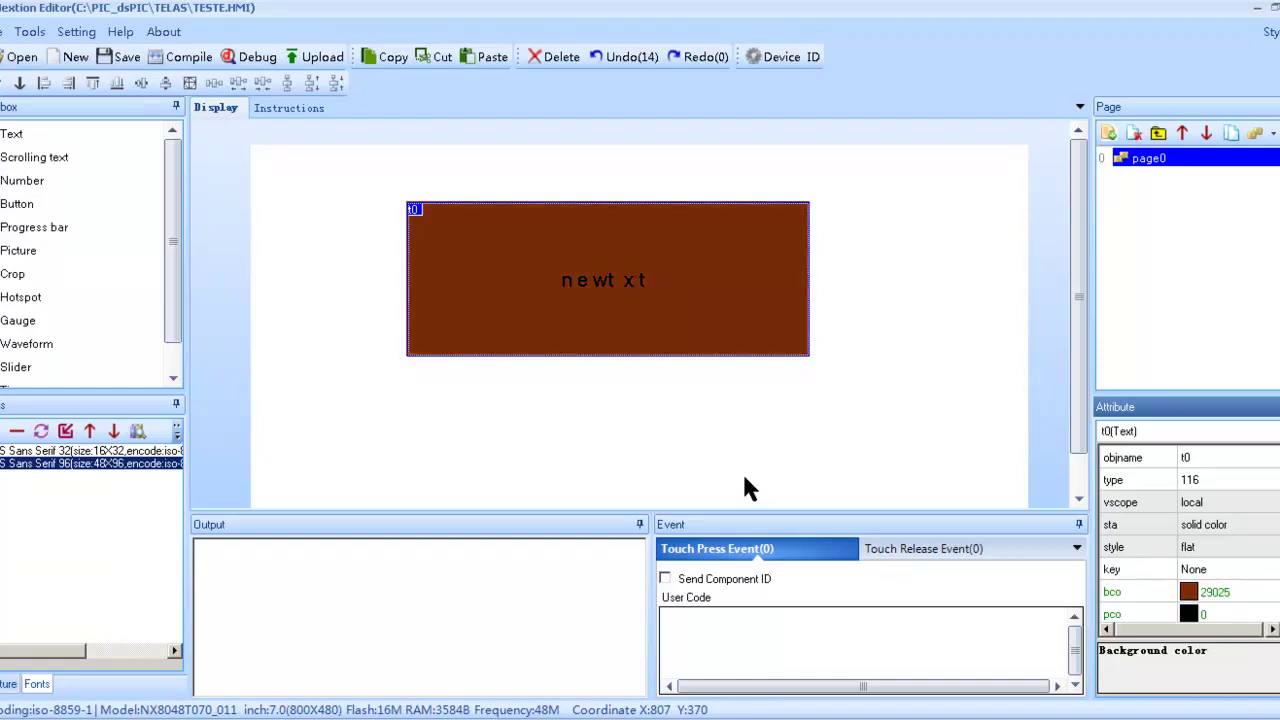
{"action": "left_click", "coordinate": [1216, 592]}
{"action": "left_click", "coordinate": [1239, 688]}
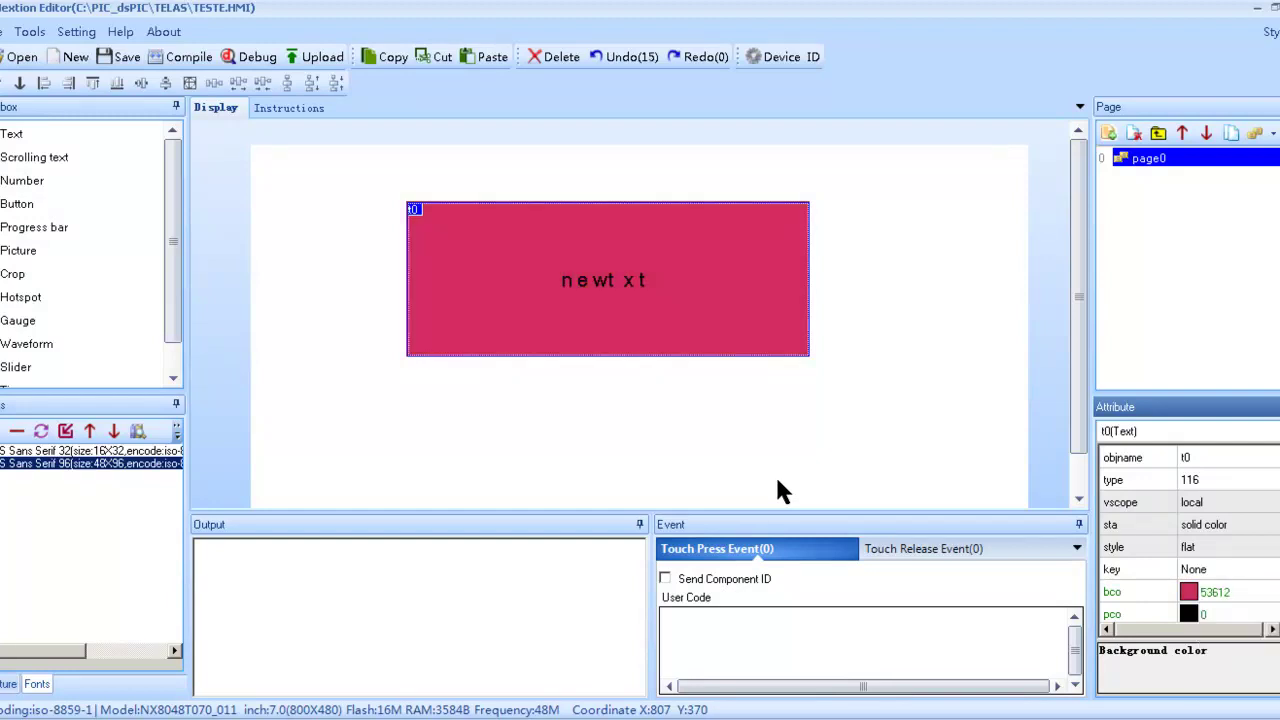
- Open the full colour picker for t0's background, cancel it, and set the background colour to white, 65535
{"action": "left_click", "coordinate": [1216, 592]}
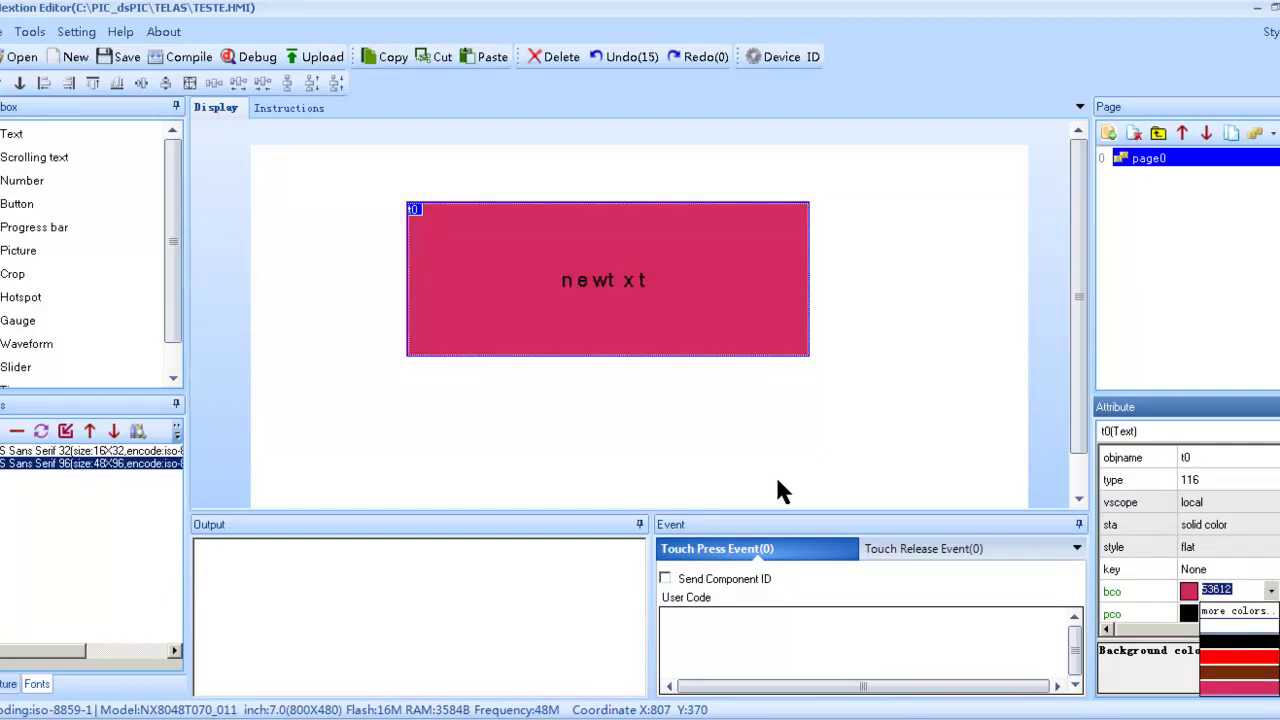
{"action": "key", "text": "Return"}
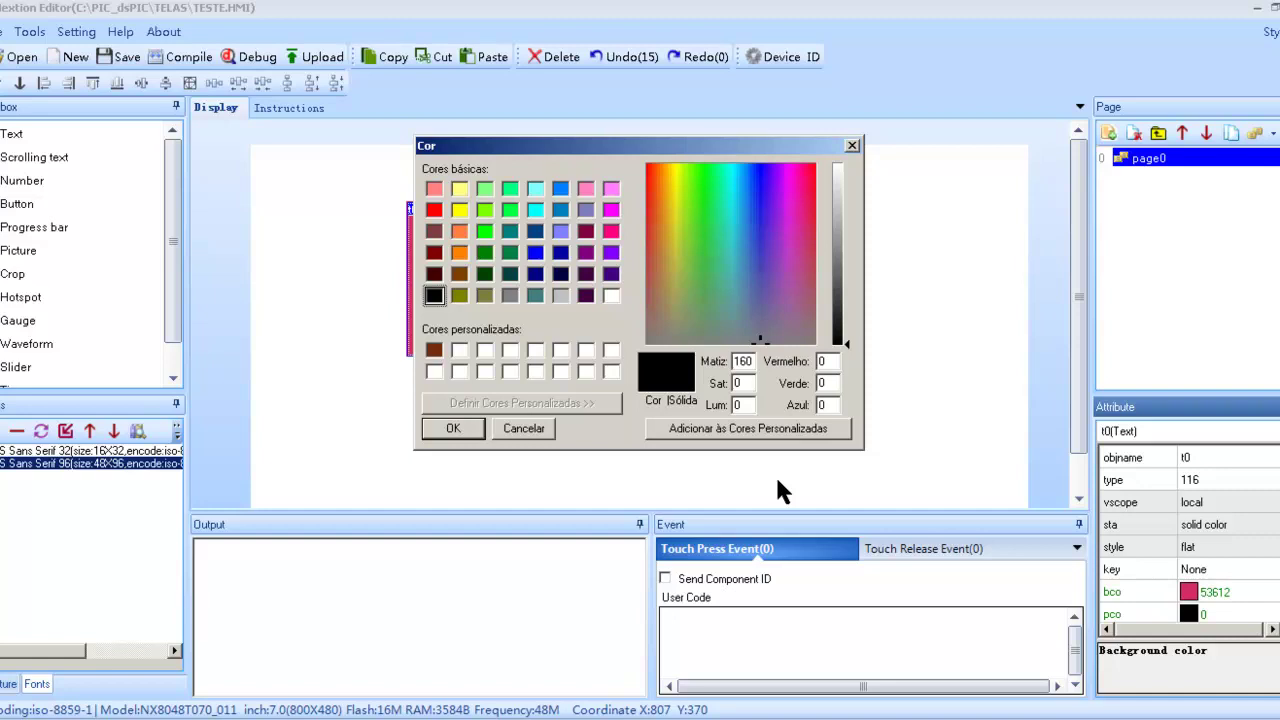
{"action": "key", "text": "Escape"}
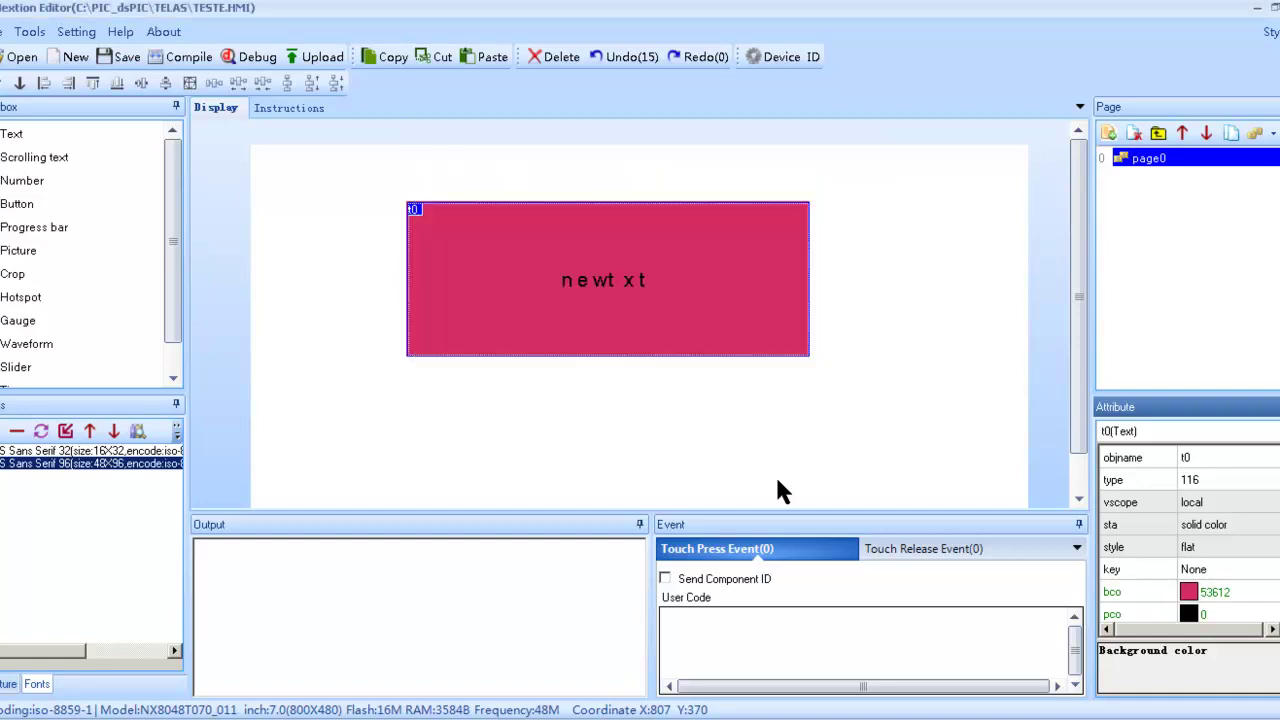
{"action": "type", "text": "65535"}
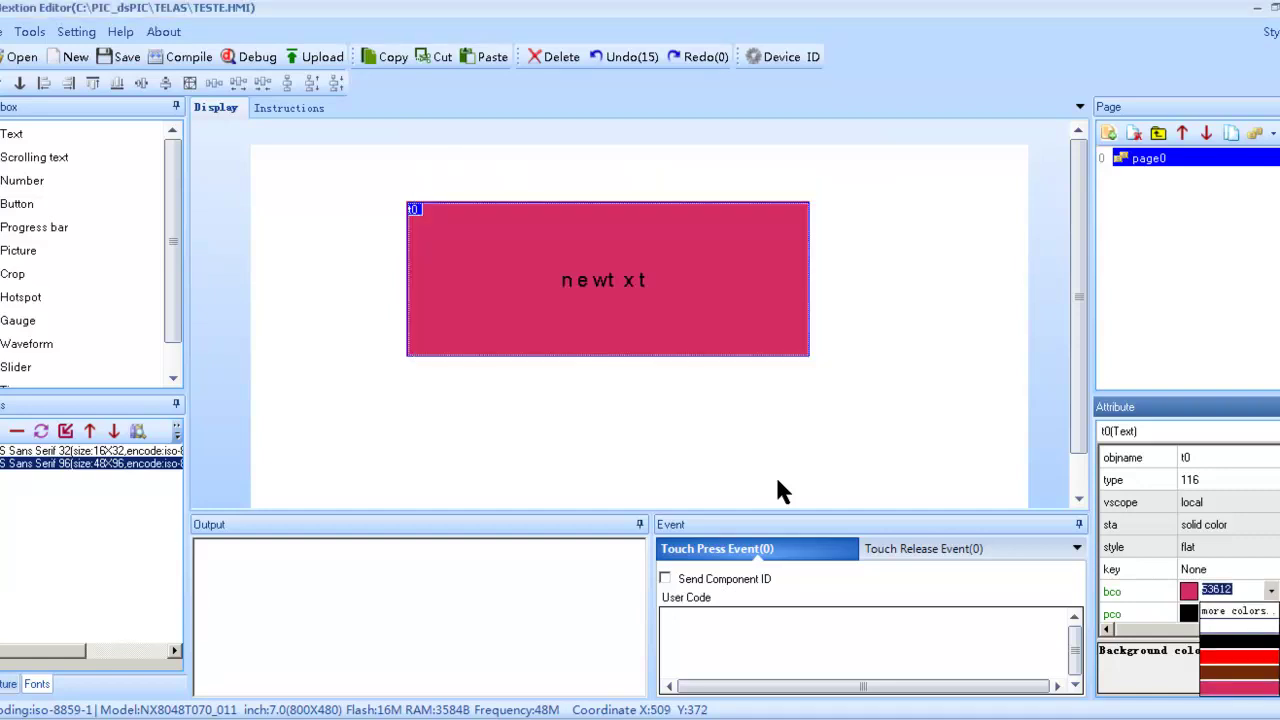
{"action": "key", "text": "Return"}
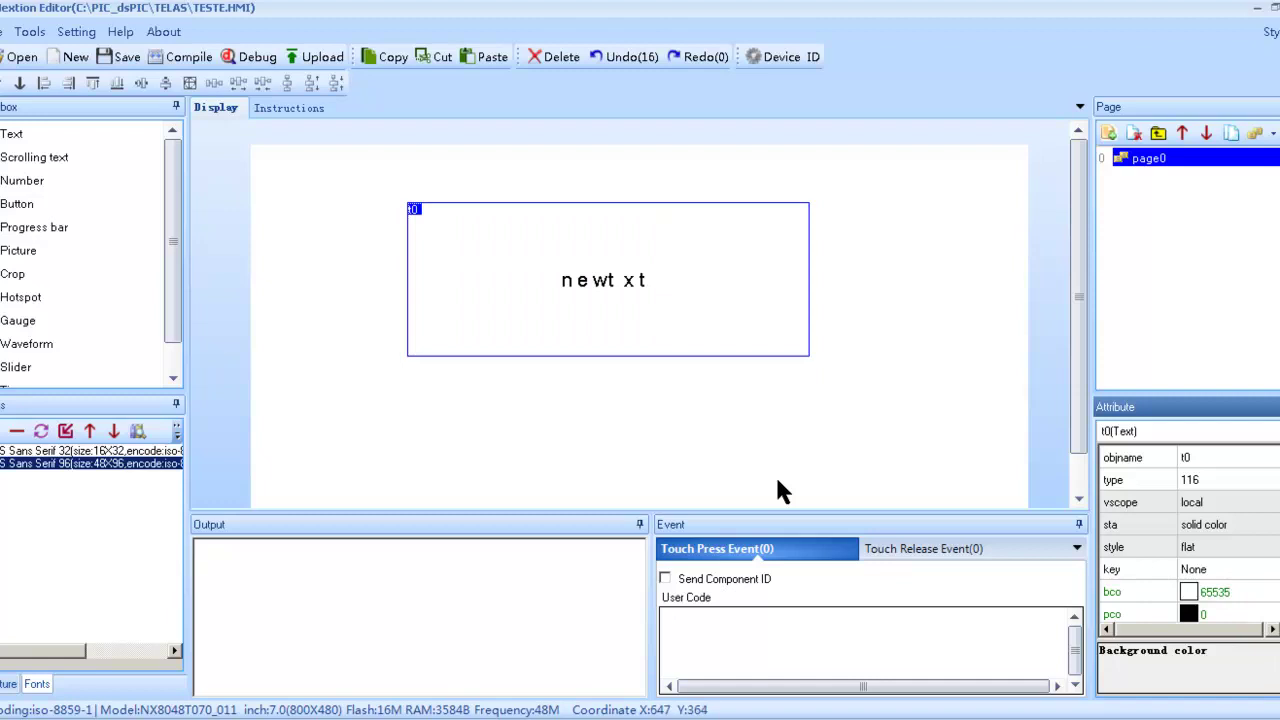
- Try red (63488), pink (53612) and brown (29025) as the font colour of the t0 text component
{"action": "scroll", "coordinate": [782, 490], "scroll_direction": "down", "scroll_amount": 3}
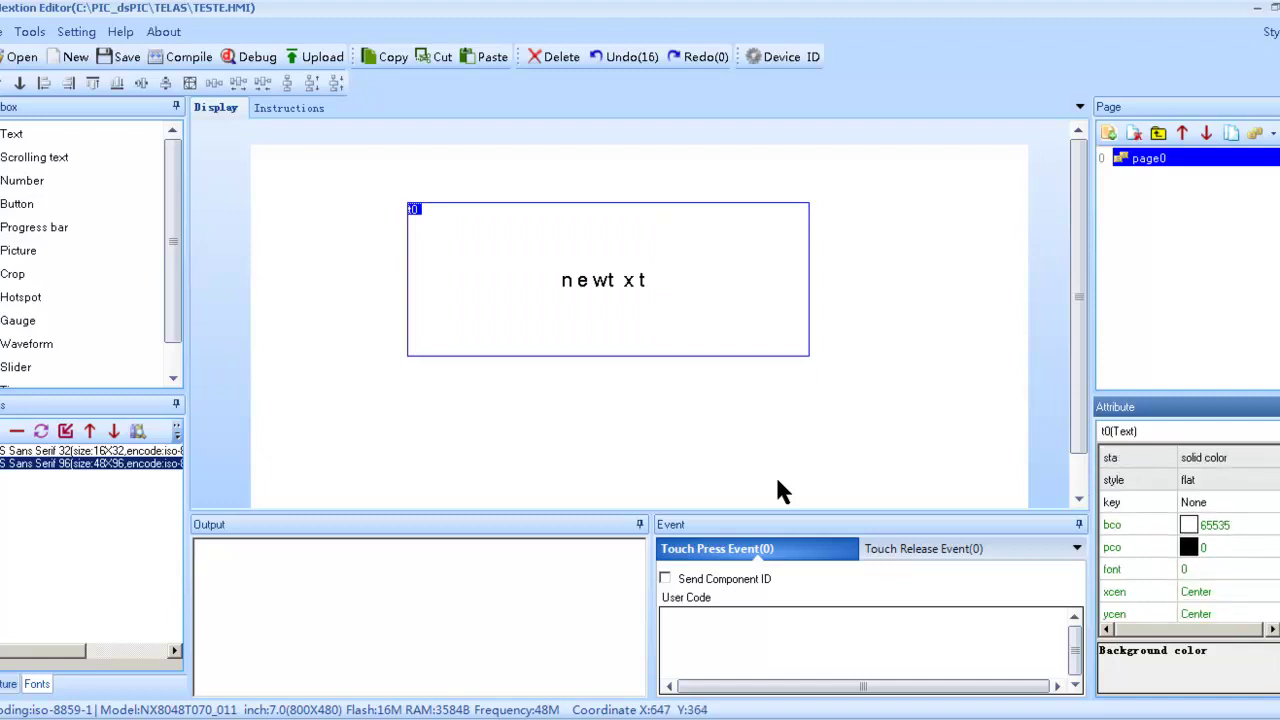
{"action": "key", "text": "Down"}
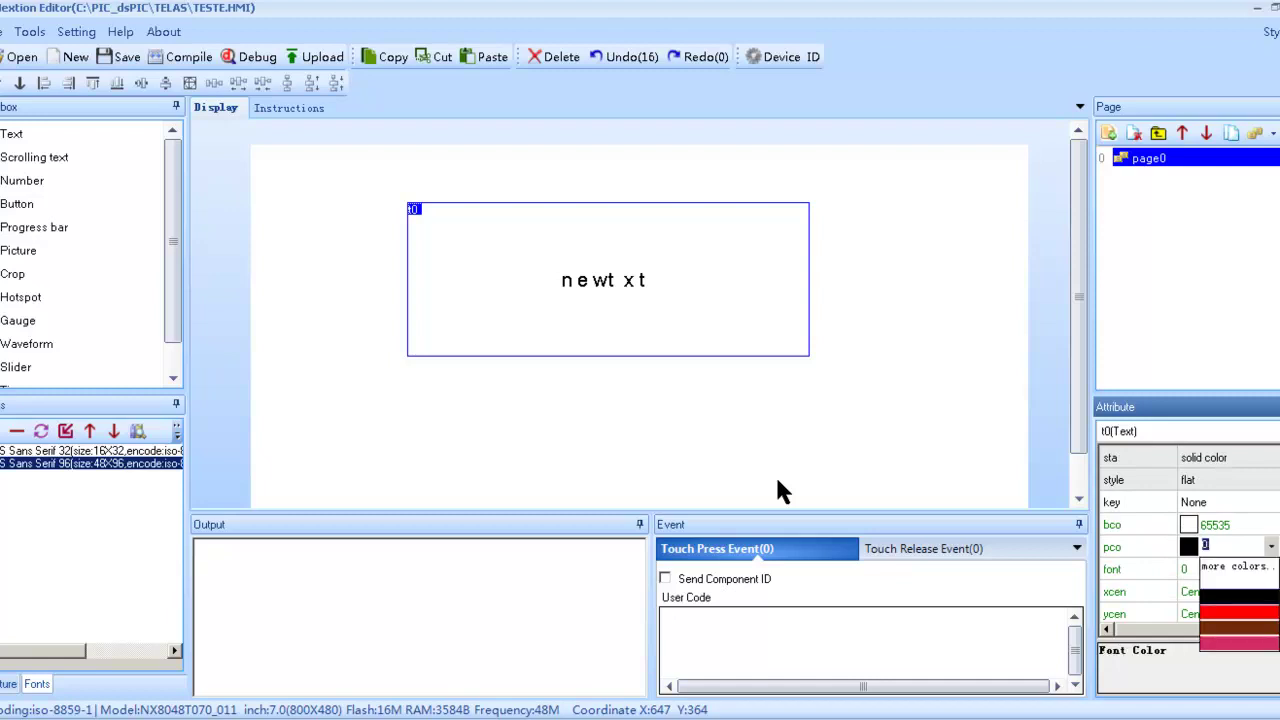
{"action": "key", "text": "Down"}
{"action": "key", "text": "Return"}
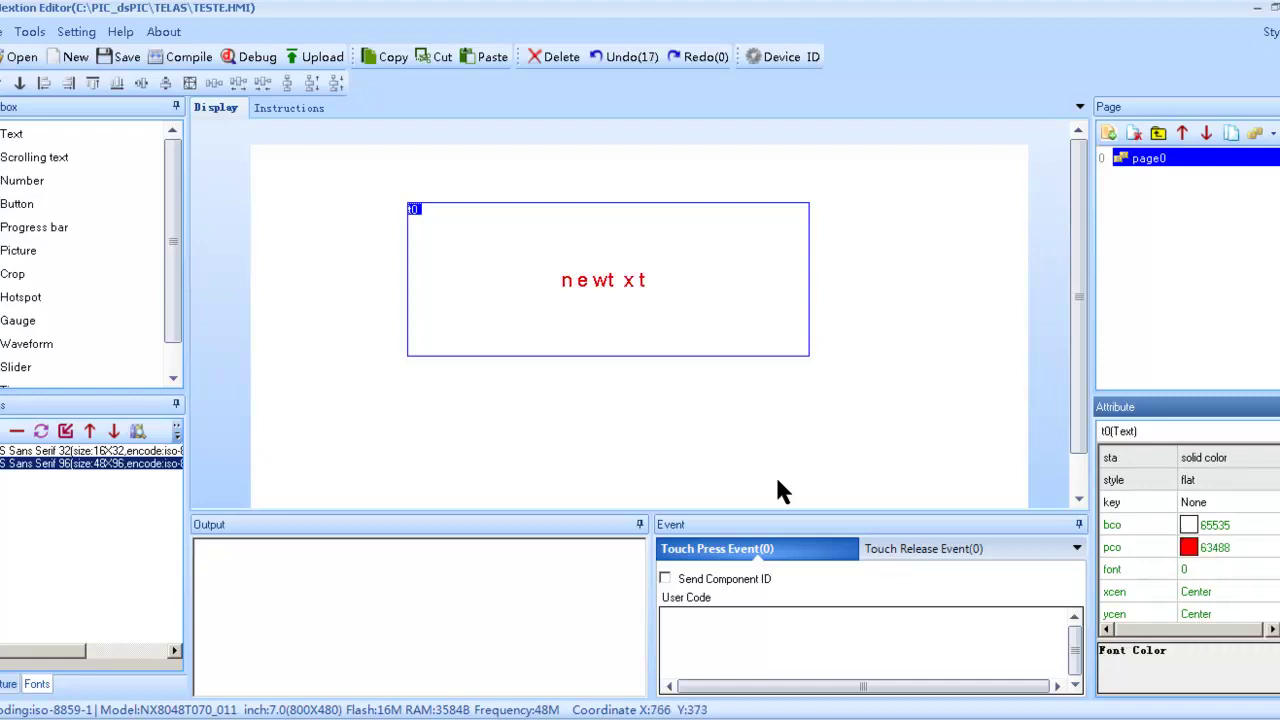
{"action": "key", "text": "Return"}
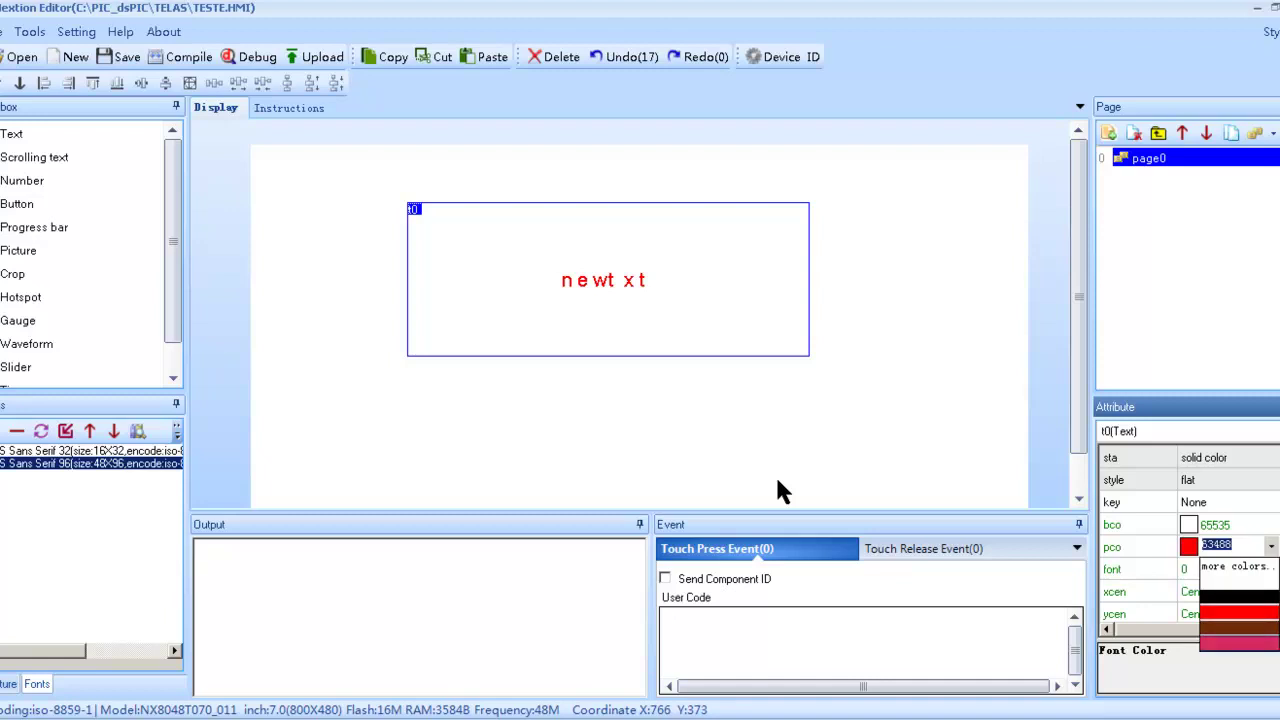
{"action": "key", "text": "Down"}
{"action": "key", "text": "Down"}
{"action": "key", "text": "Return"}
{"action": "key", "text": "Return"}
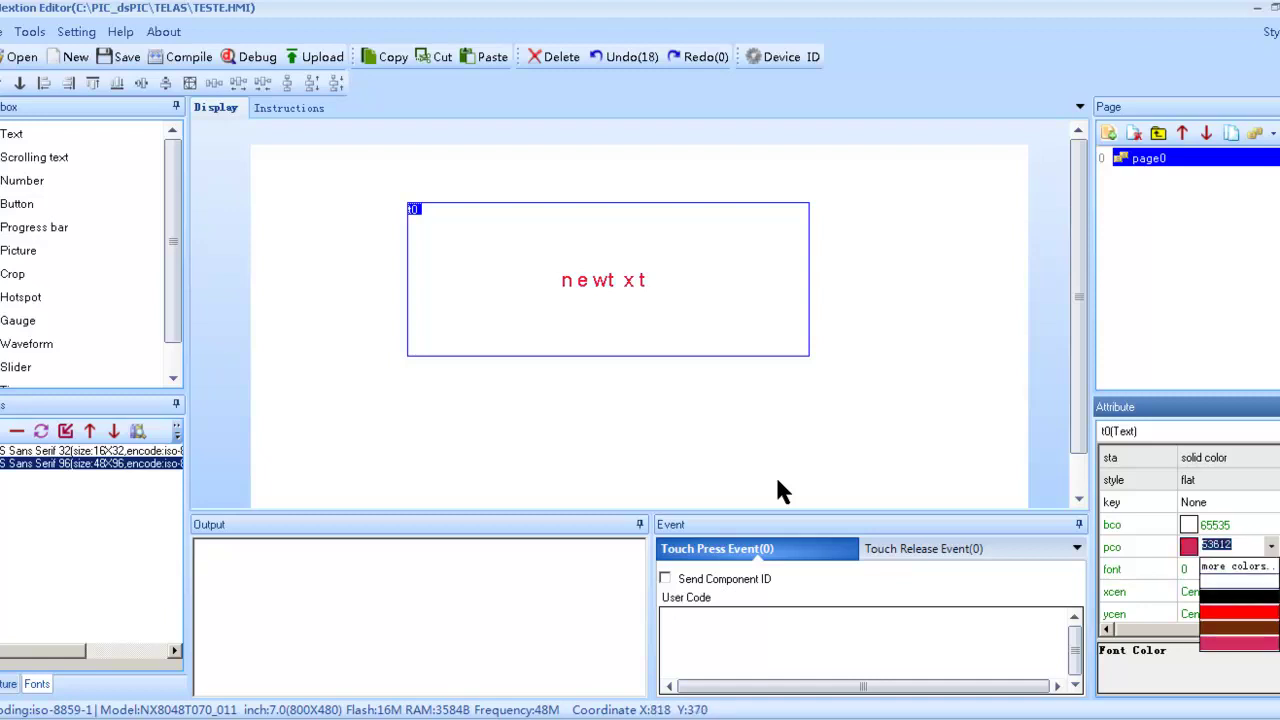
{"action": "key", "text": "Up"}
{"action": "key", "text": "Return"}
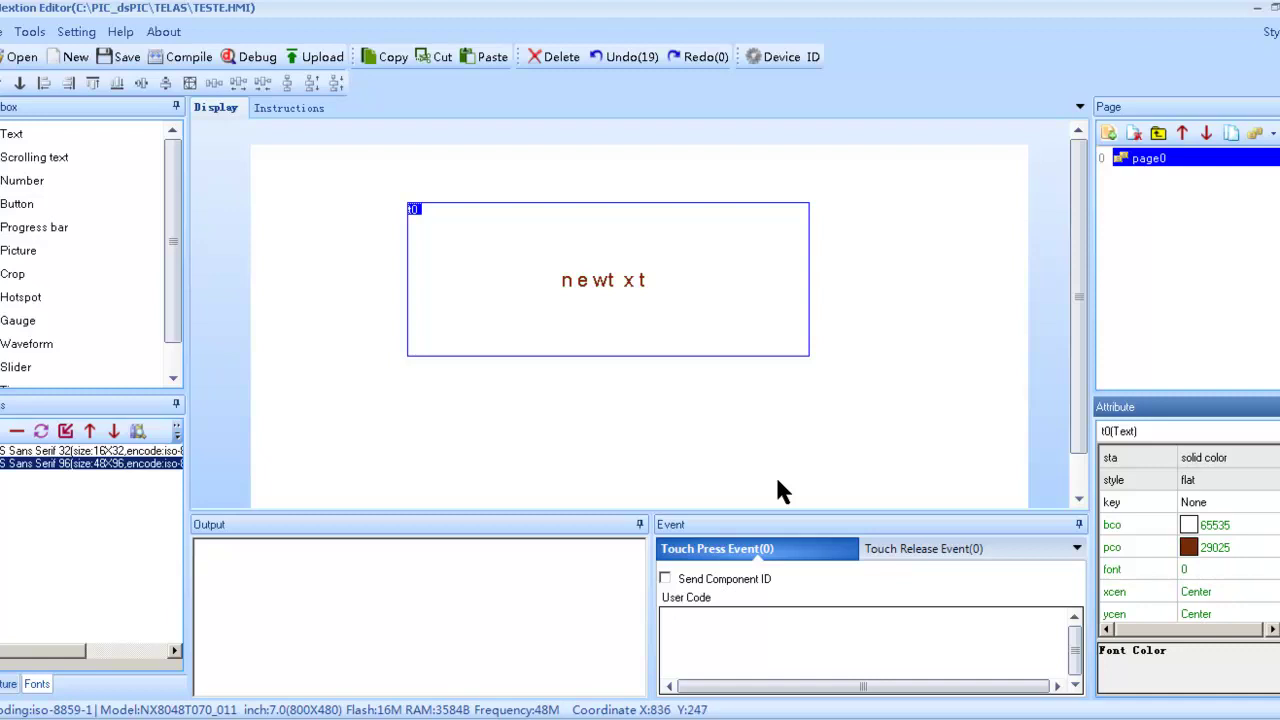
- Open the full colour picker for t0's font colour and close it without choosing a colour
{"action": "key", "text": "Return"}
{"action": "key", "text": "Up"}
{"action": "key", "text": "Up"}
{"action": "key", "text": "Up"}
{"action": "key", "text": "Return"}
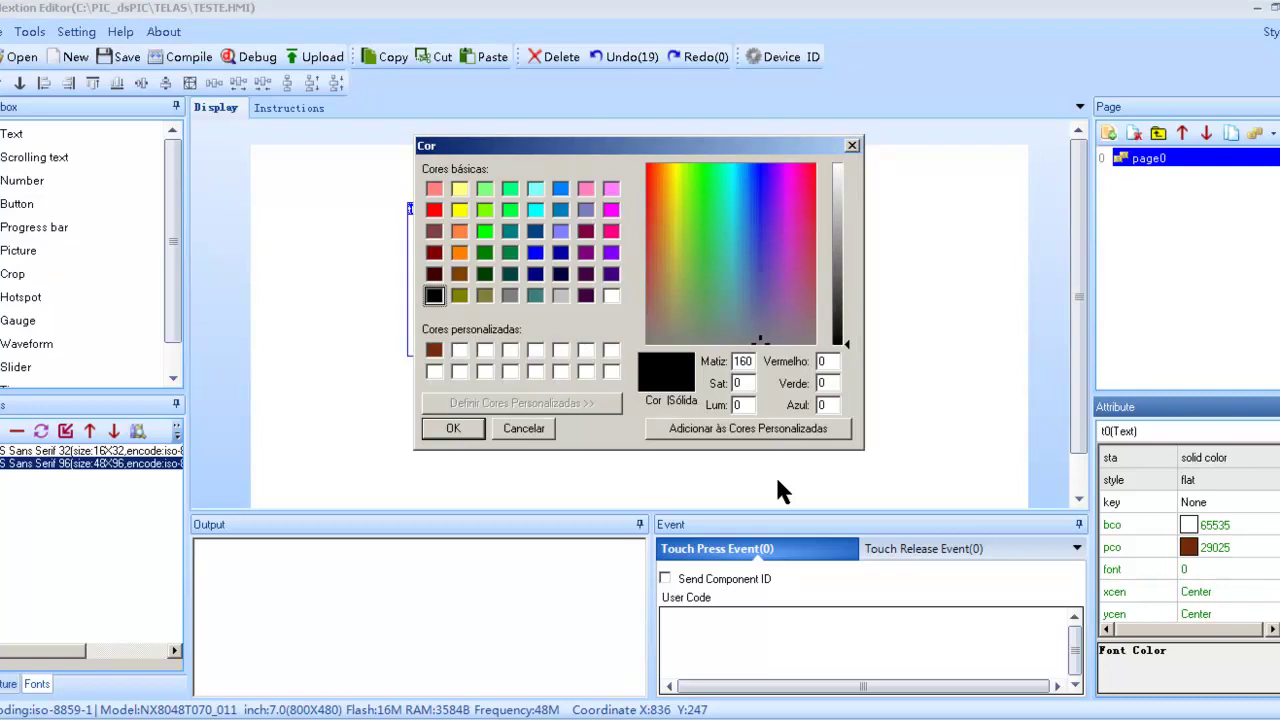
{"action": "key", "text": "Tab"}
{"action": "key", "text": "Return"}
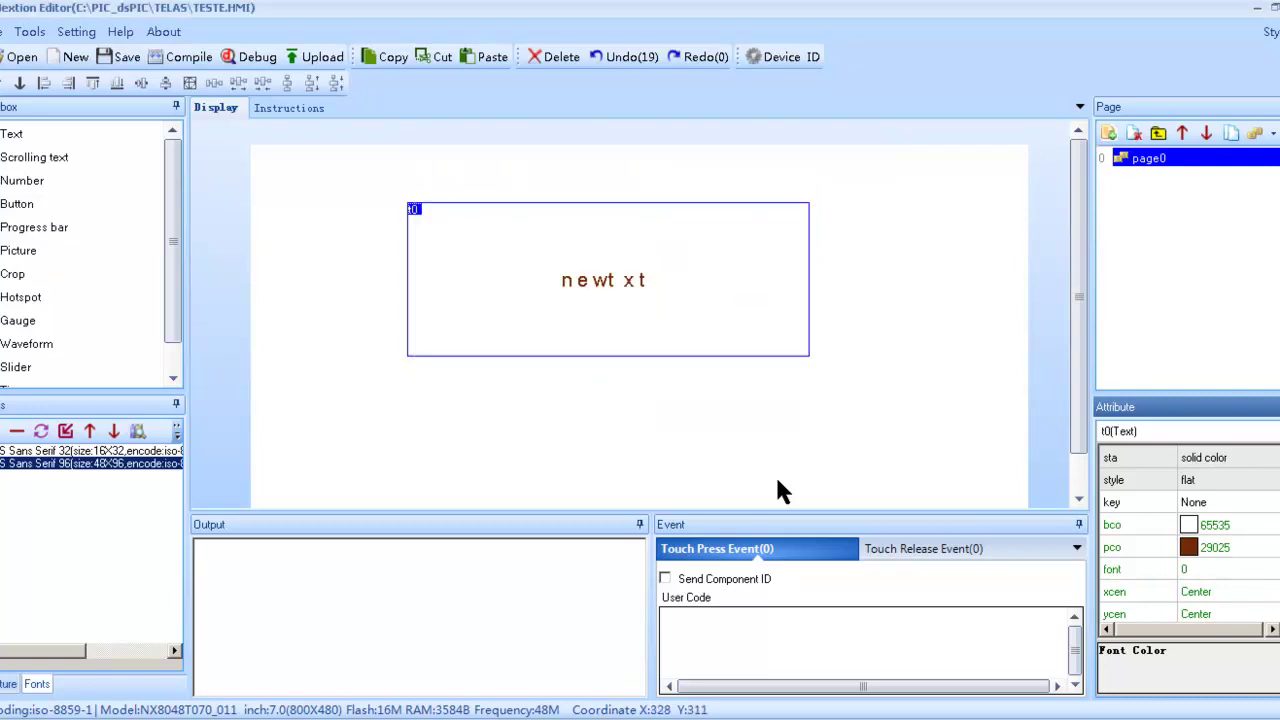
- Try white (65535) as the font colour of the t0 text component, and set it to black, 0
{"action": "key", "text": "alt+Down"}
{"action": "key", "text": "Down"}
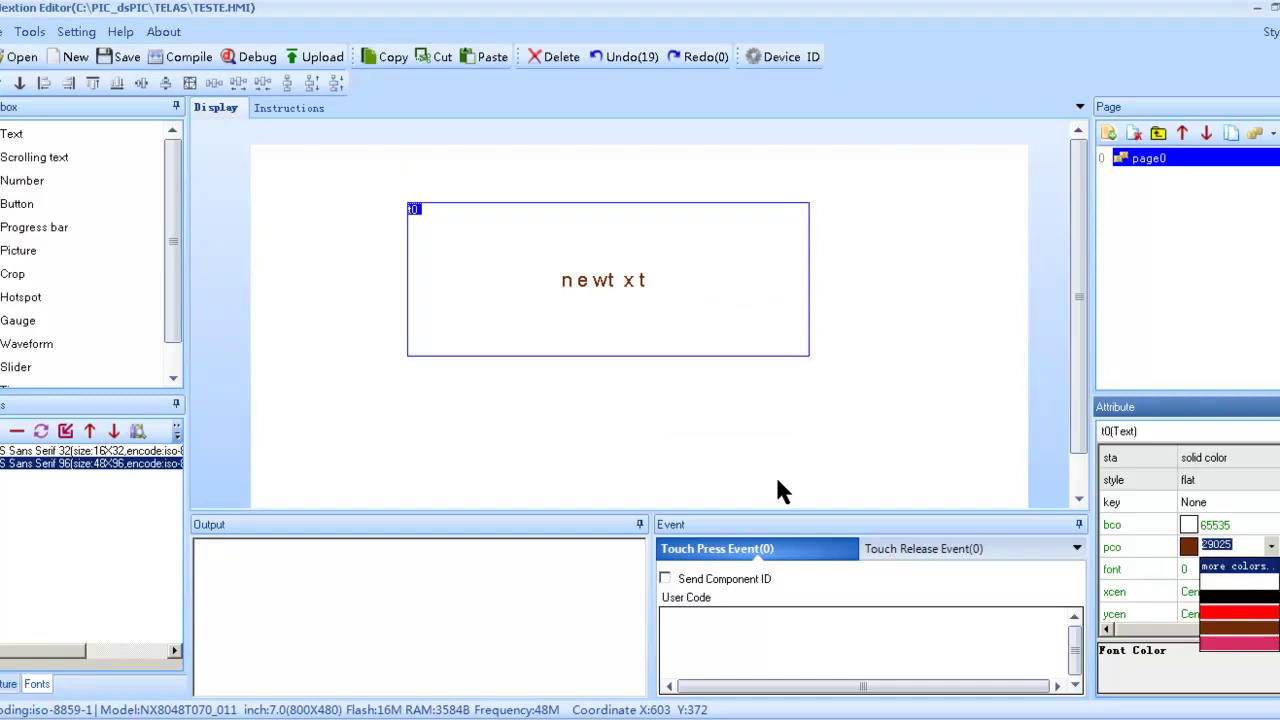
{"action": "key", "text": "Down"}
{"action": "key", "text": "Return"}
{"action": "key", "text": "alt+Down"}
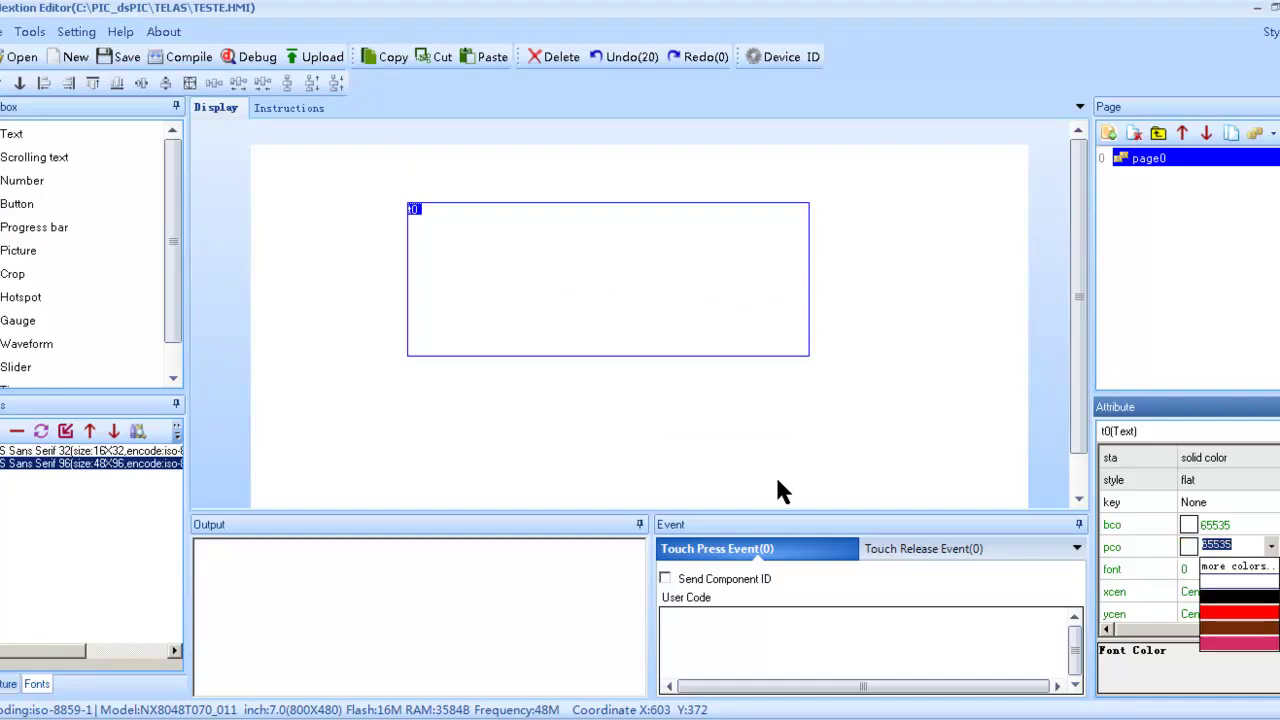
{"action": "key", "text": "Down"}
{"action": "key", "text": "Return"}
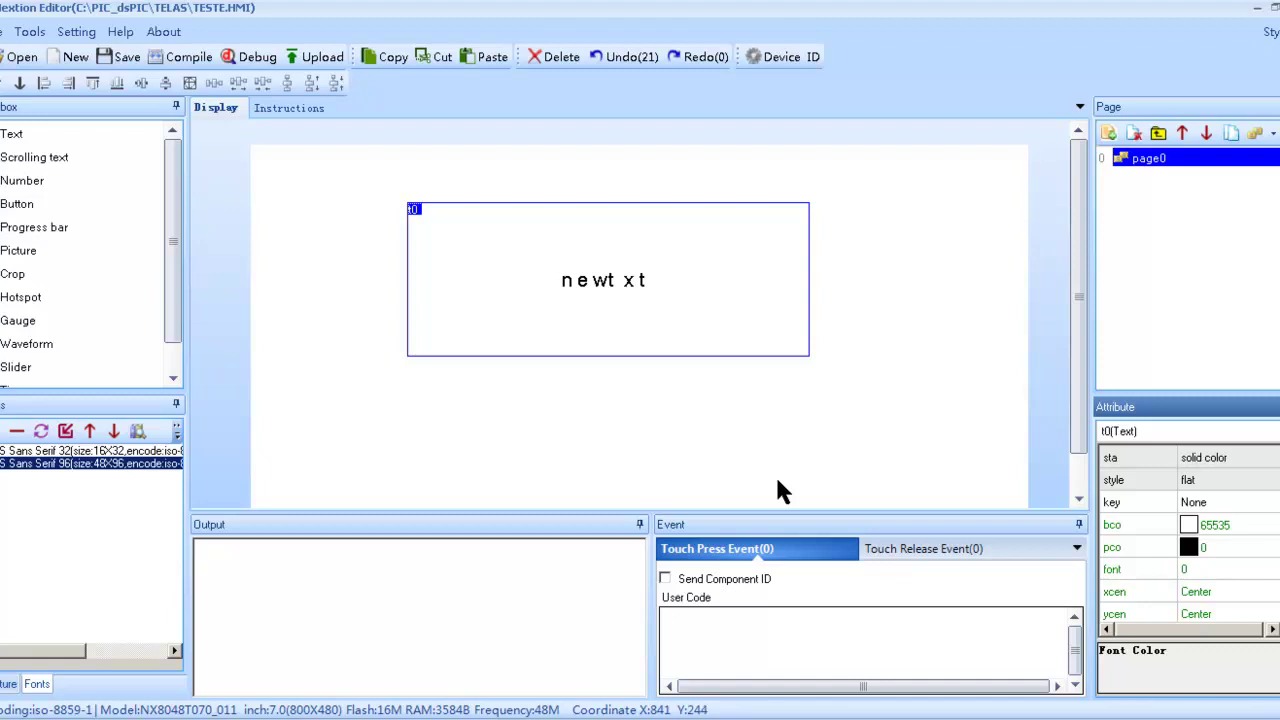
- Set the t0 text component's font to 1, the MS Sans Serif 96 entry in the project's font list
{"action": "left_click", "coordinate": [1200, 569]}
{"action": "key", "text": "Return"}
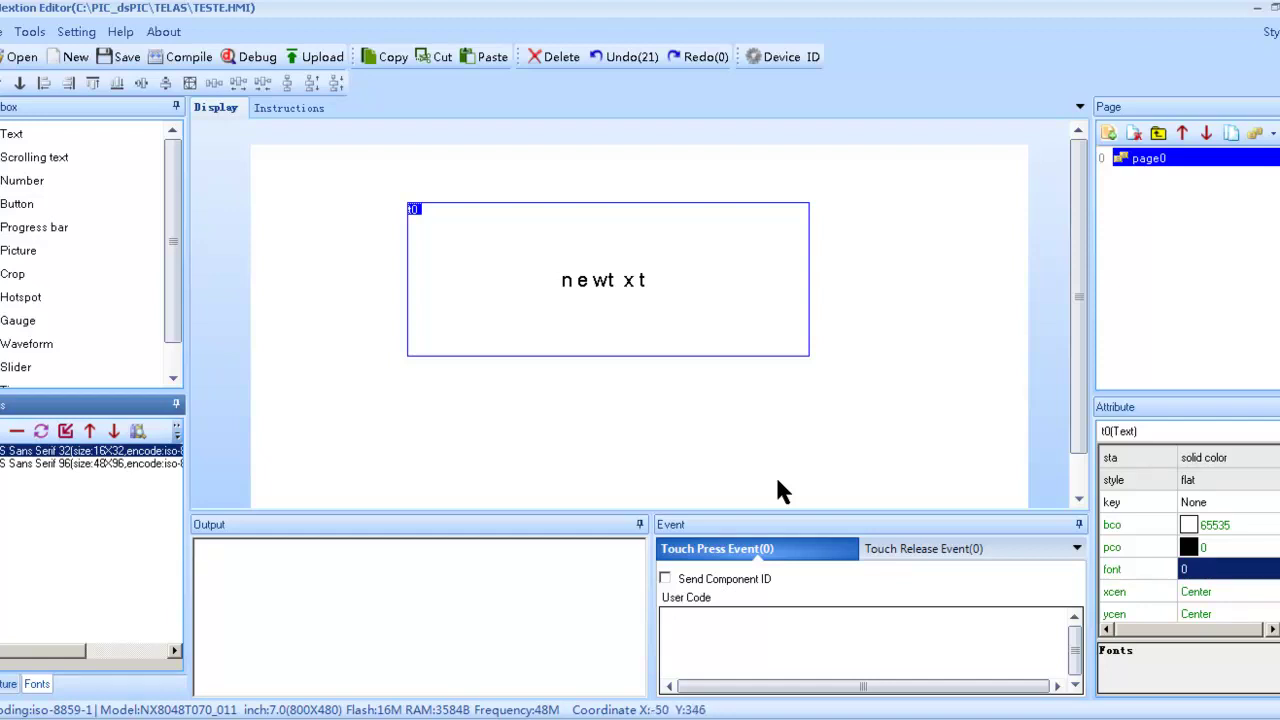
{"action": "left_click", "coordinate": [90, 463]}
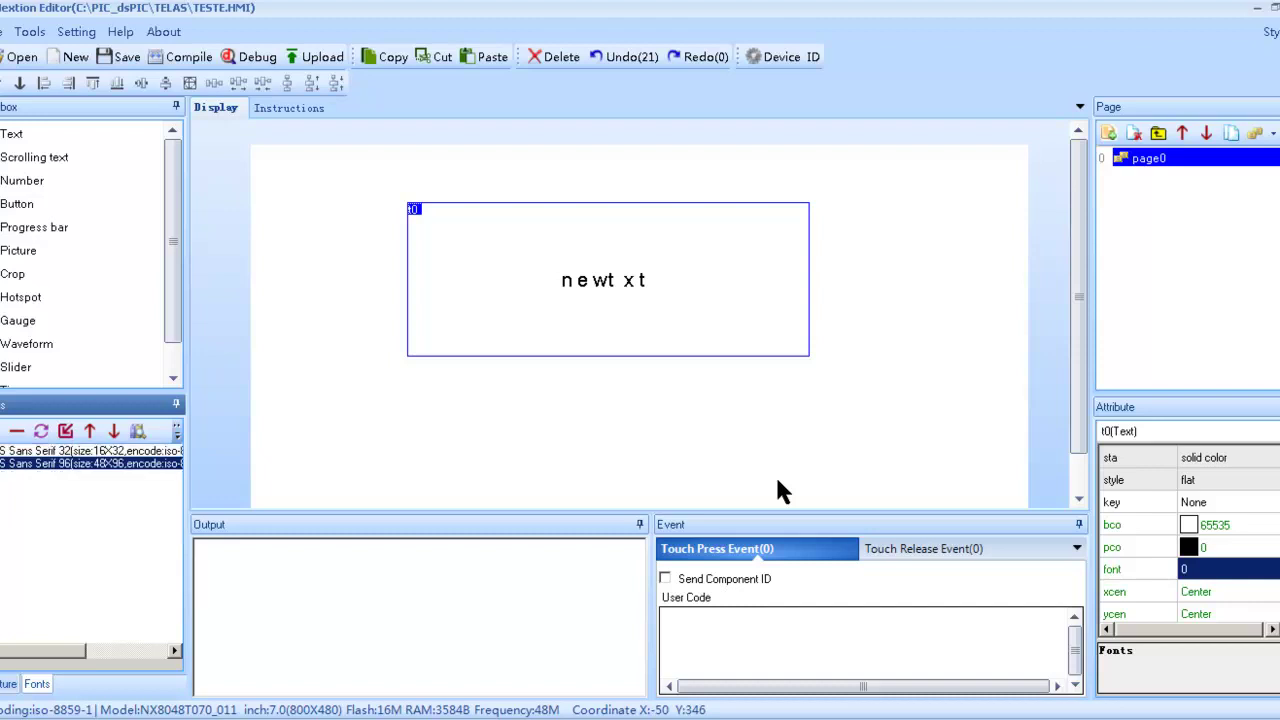
{"action": "left_click", "coordinate": [1225, 569]}
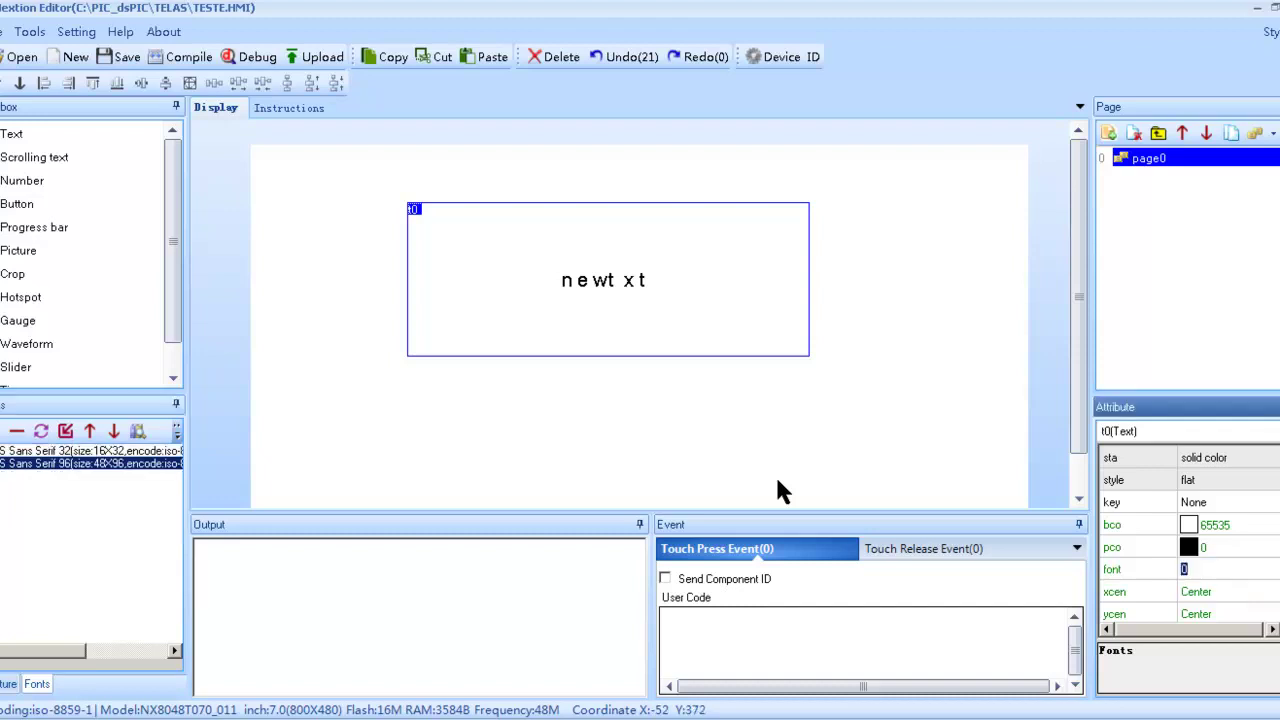
{"action": "type", "text": "1"}
{"action": "key", "text": "Return"}
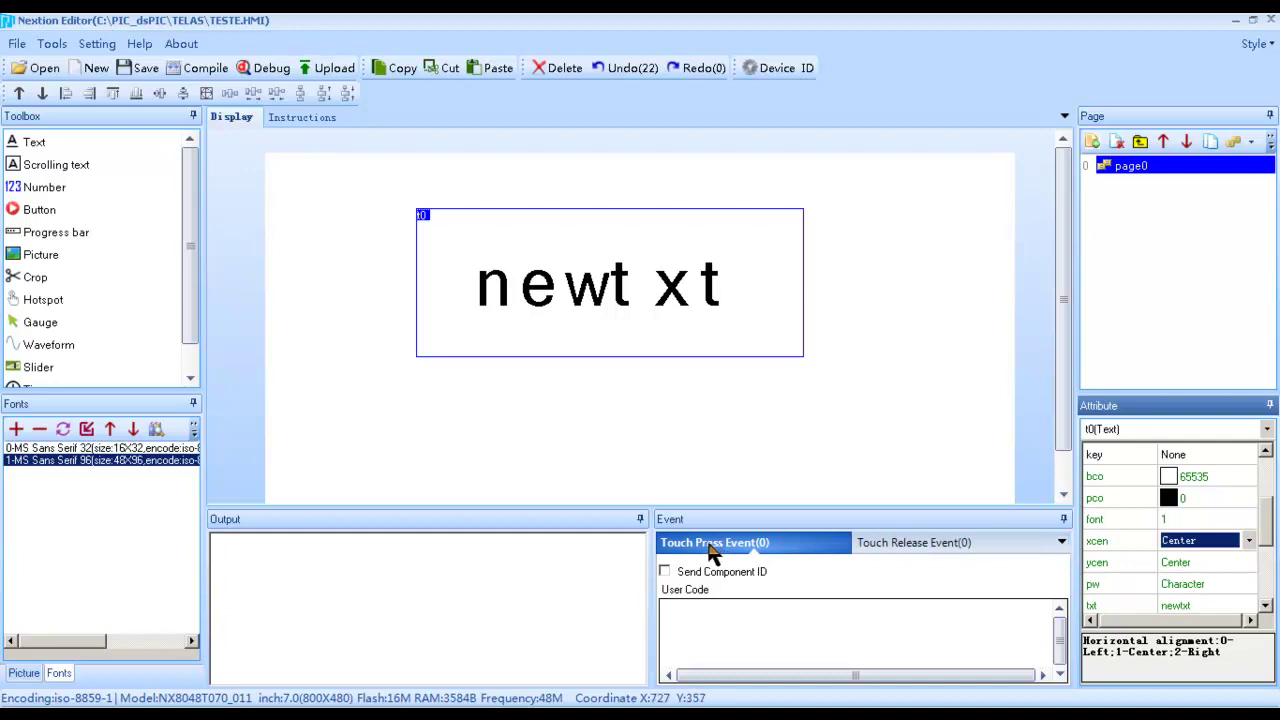
- Try Left as the horizontal alignment (xcen) of t0's text, and return it to Center
{"action": "key", "text": "alt+Down"}
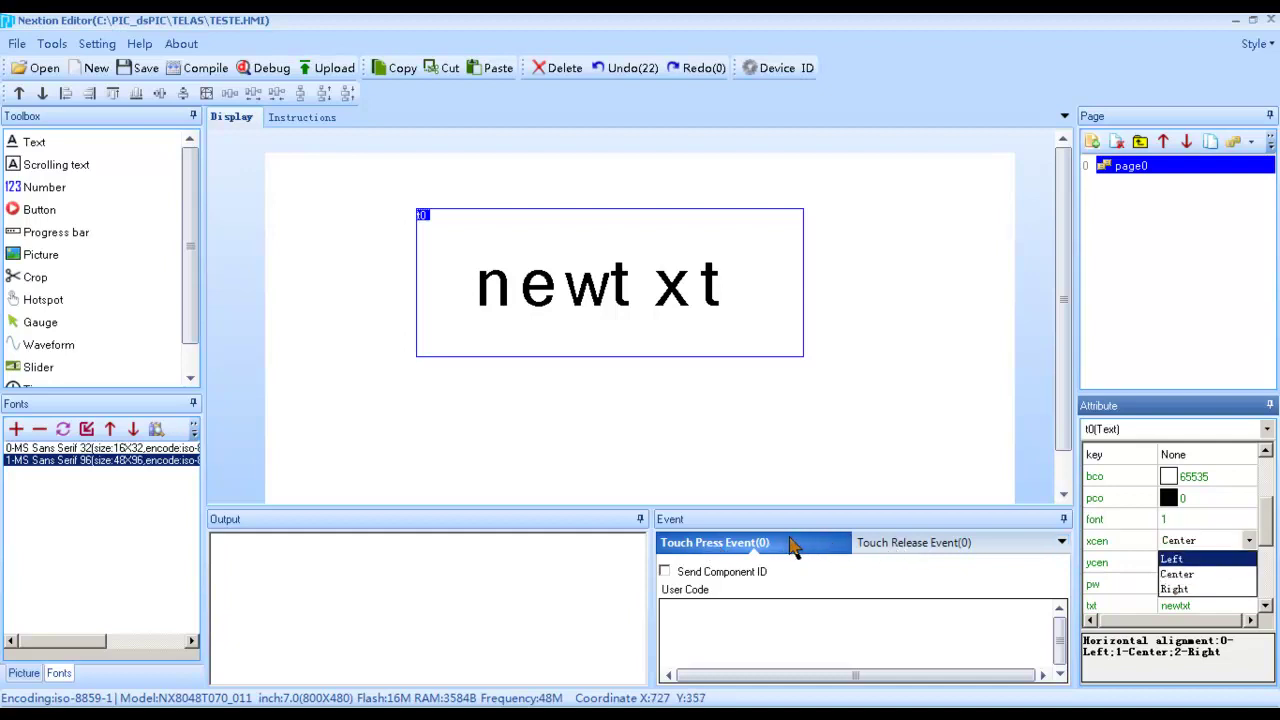
{"action": "key", "text": "Return"}
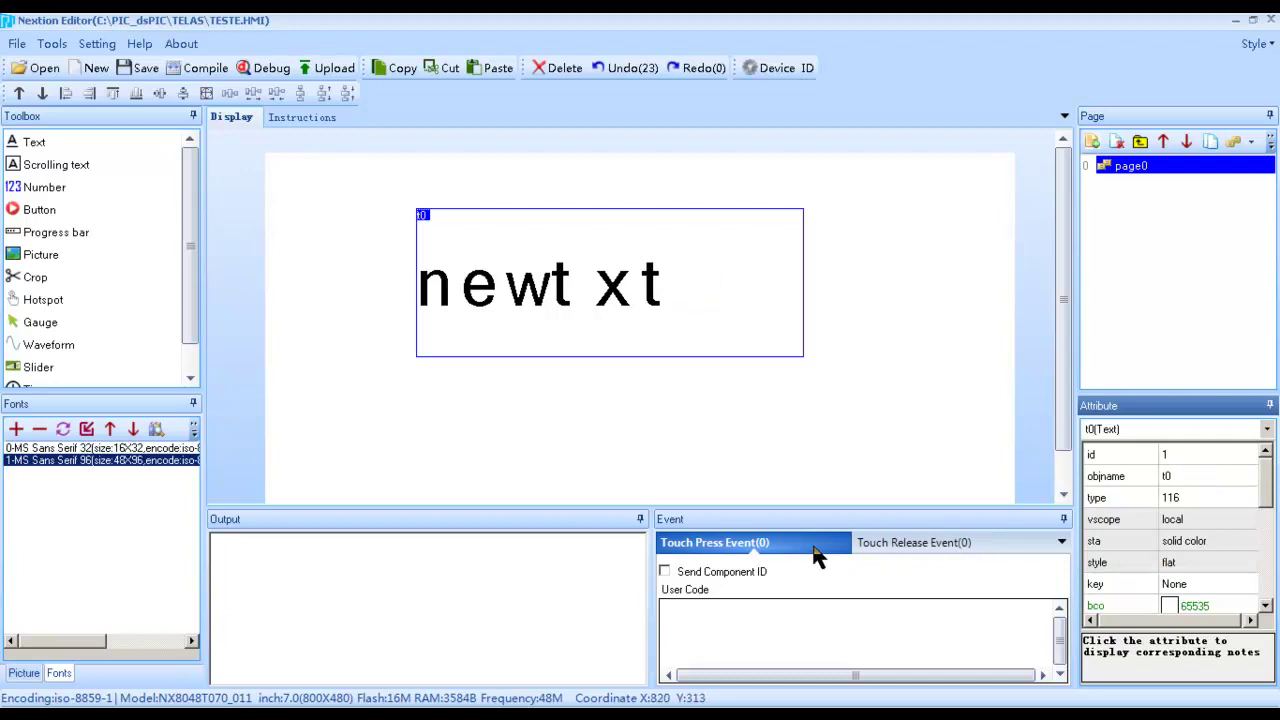
{"action": "scroll", "coordinate": [812, 545], "scroll_direction": "down", "scroll_amount": 3}
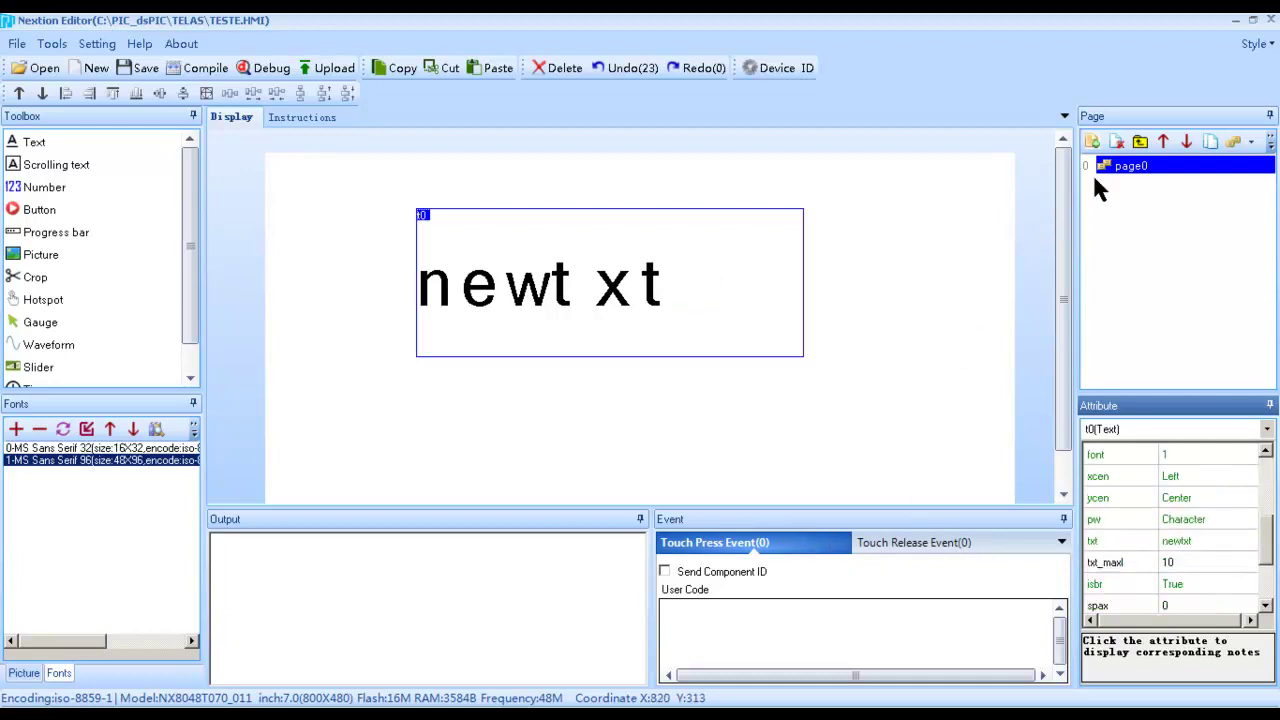
{"action": "key", "text": "alt+Down"}
{"action": "key", "text": "Down"}
{"action": "key", "text": "Return"}
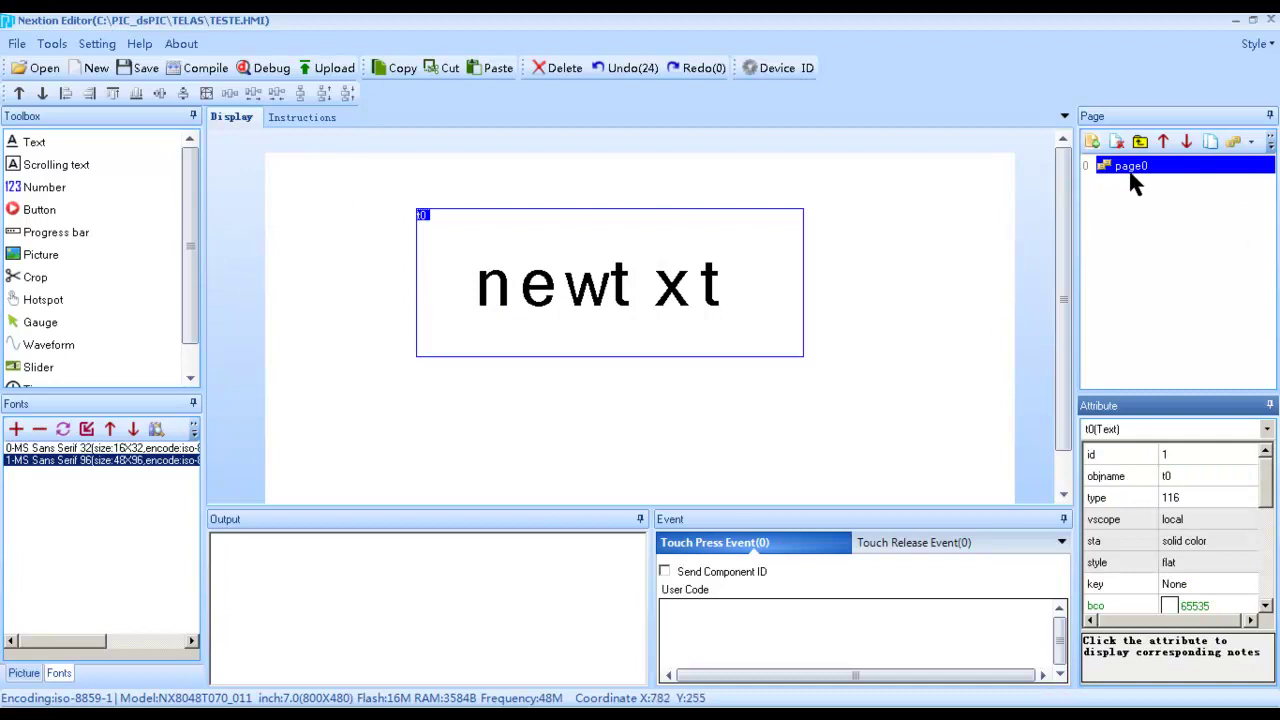
- Try Right as the horizontal alignment (xcen) of t0's text
{"action": "scroll", "coordinate": [1148, 172], "scroll_direction": "down", "scroll_amount": 3}
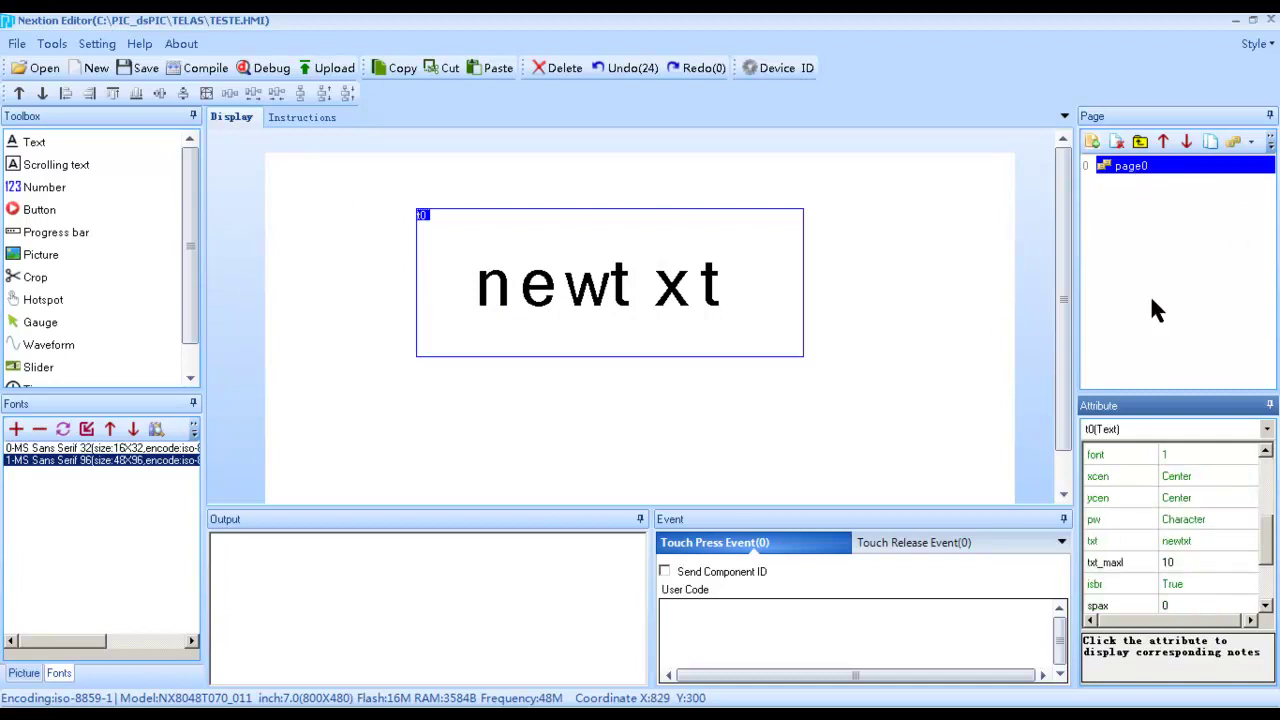
{"action": "left_click", "coordinate": [1140, 476]}
{"action": "key", "text": "alt+Down"}
{"action": "key", "text": "Down"}
{"action": "key", "text": "Down"}
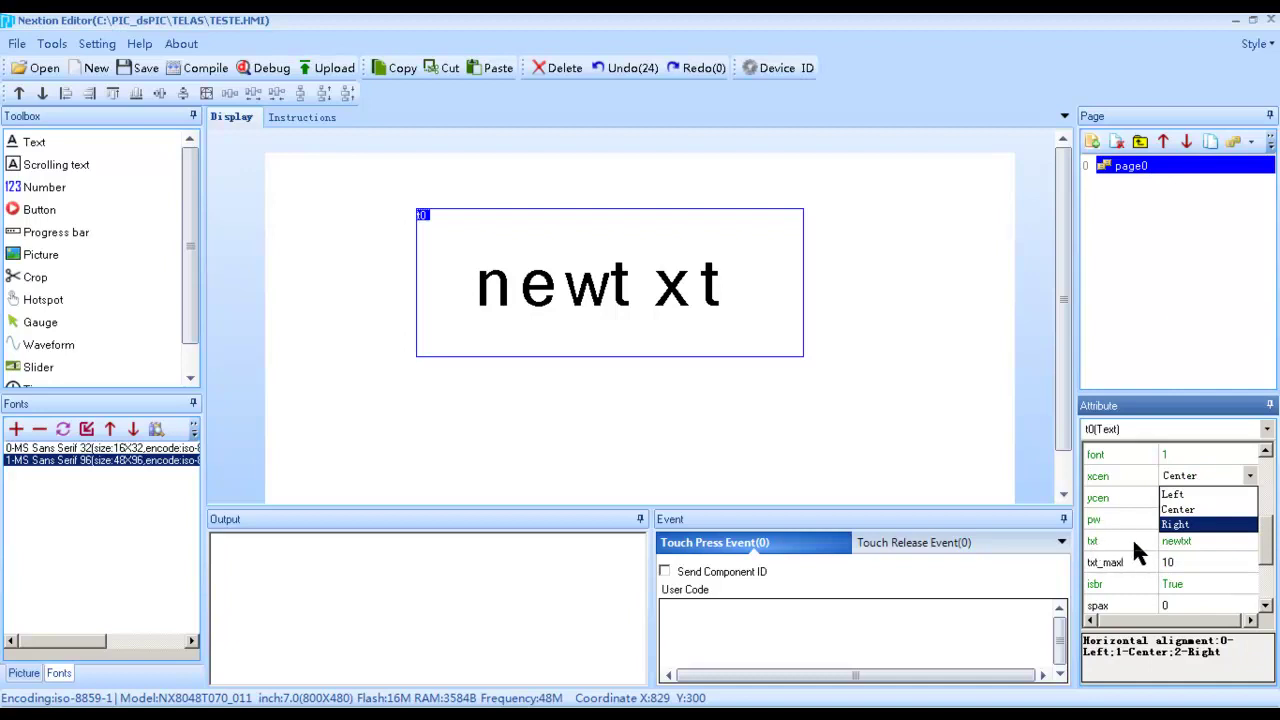
{"action": "key", "text": "Return"}
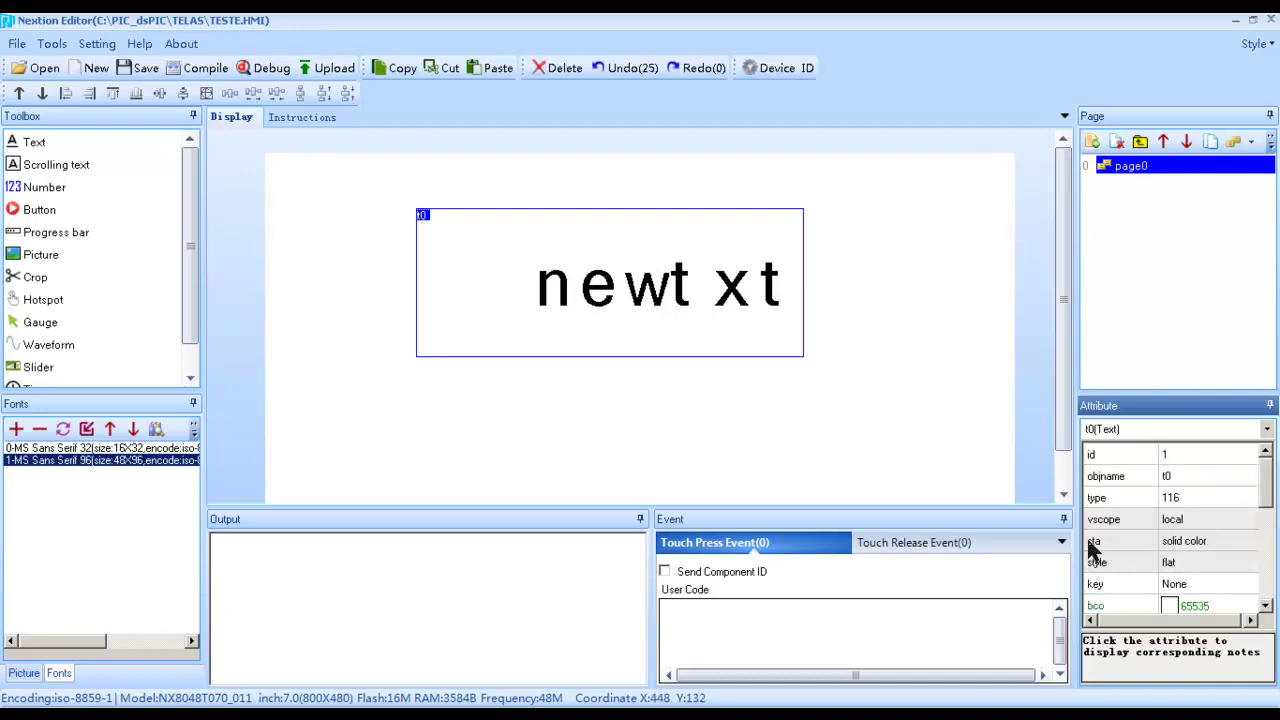
- Try Up and Down as the vertical alignment (ycen) of t0's text
{"action": "scroll", "coordinate": [1100, 550], "scroll_direction": "down", "scroll_amount": 2}
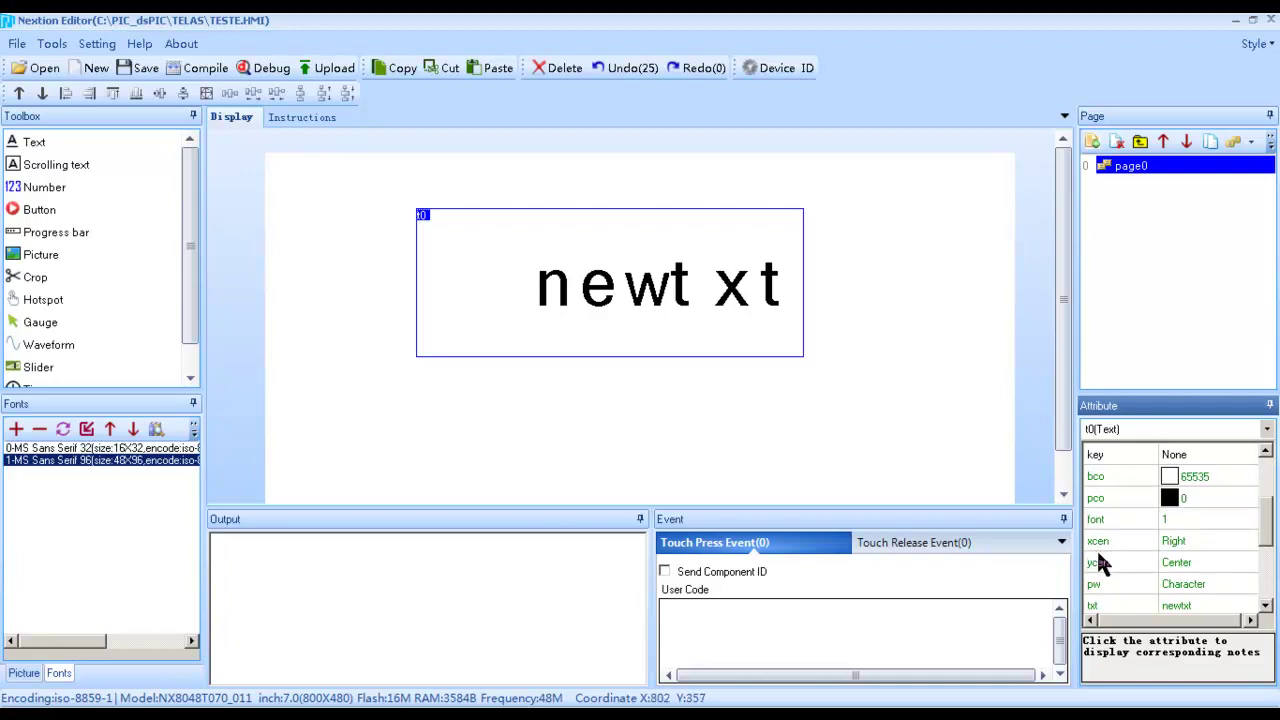
{"action": "left_click", "coordinate": [1128, 563]}
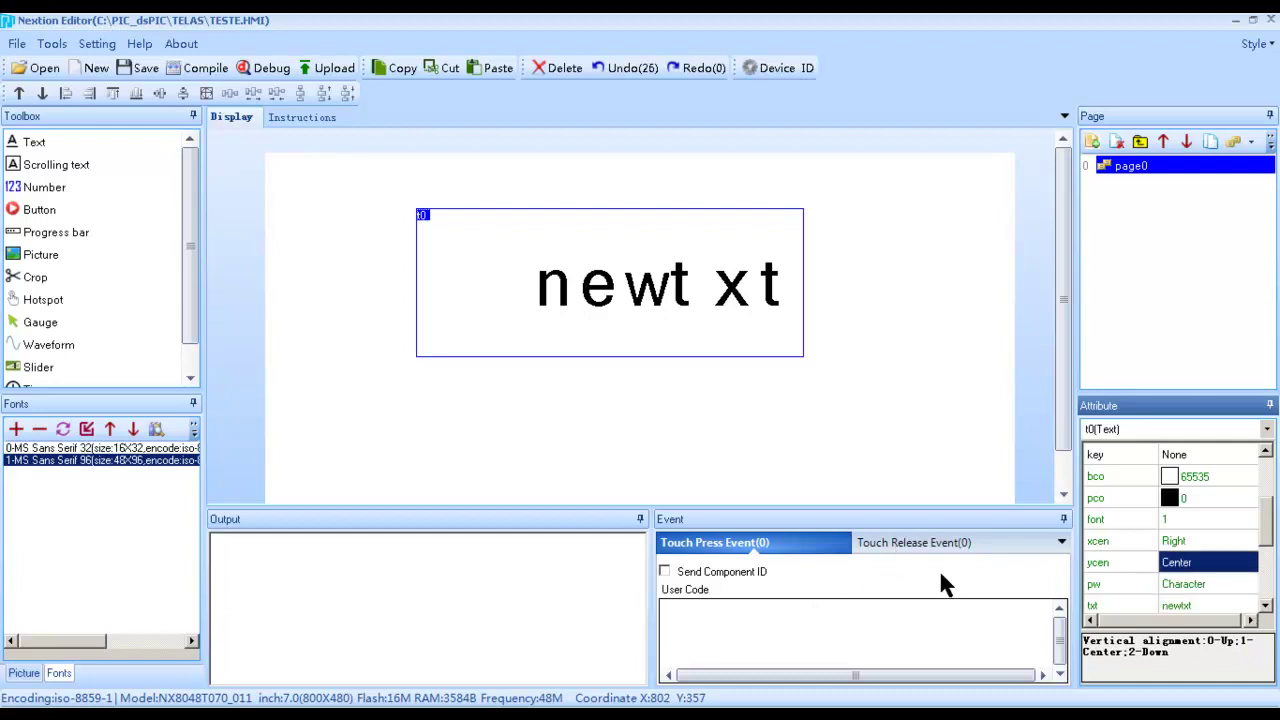
{"action": "left_click", "coordinate": [937, 574]}
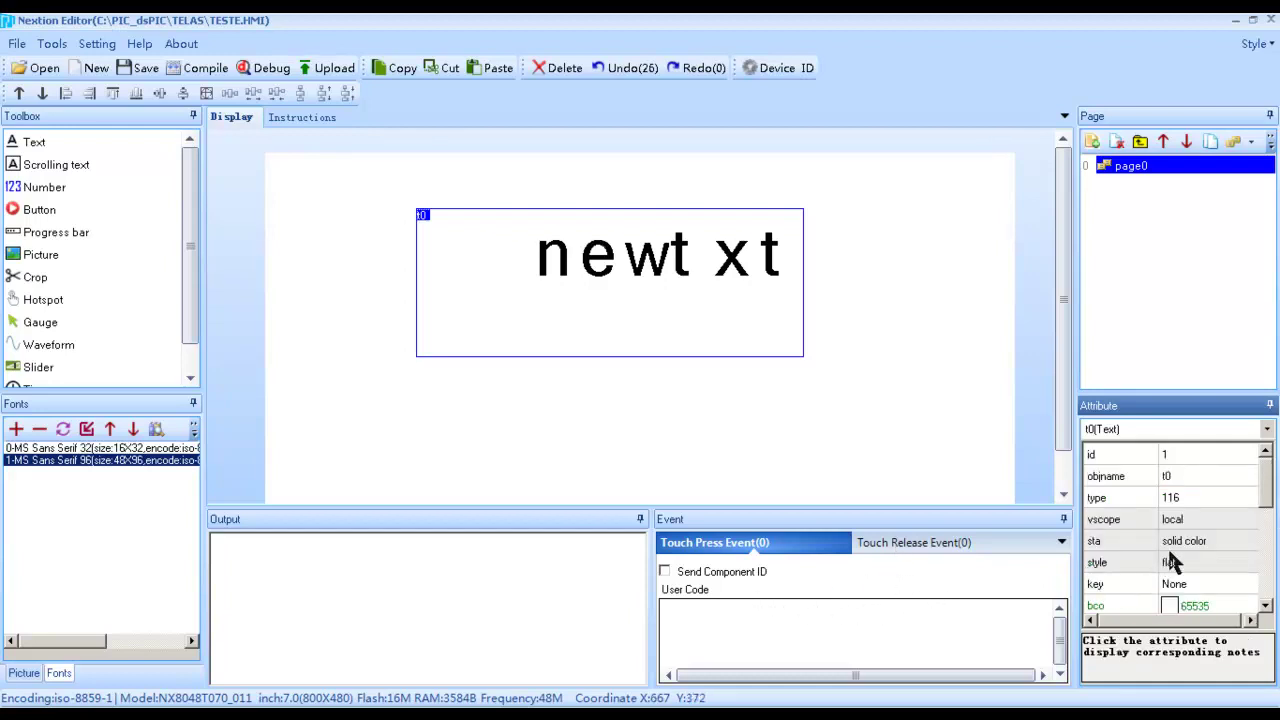
{"action": "scroll", "coordinate": [1172, 558], "scroll_direction": "down", "scroll_amount": 5}
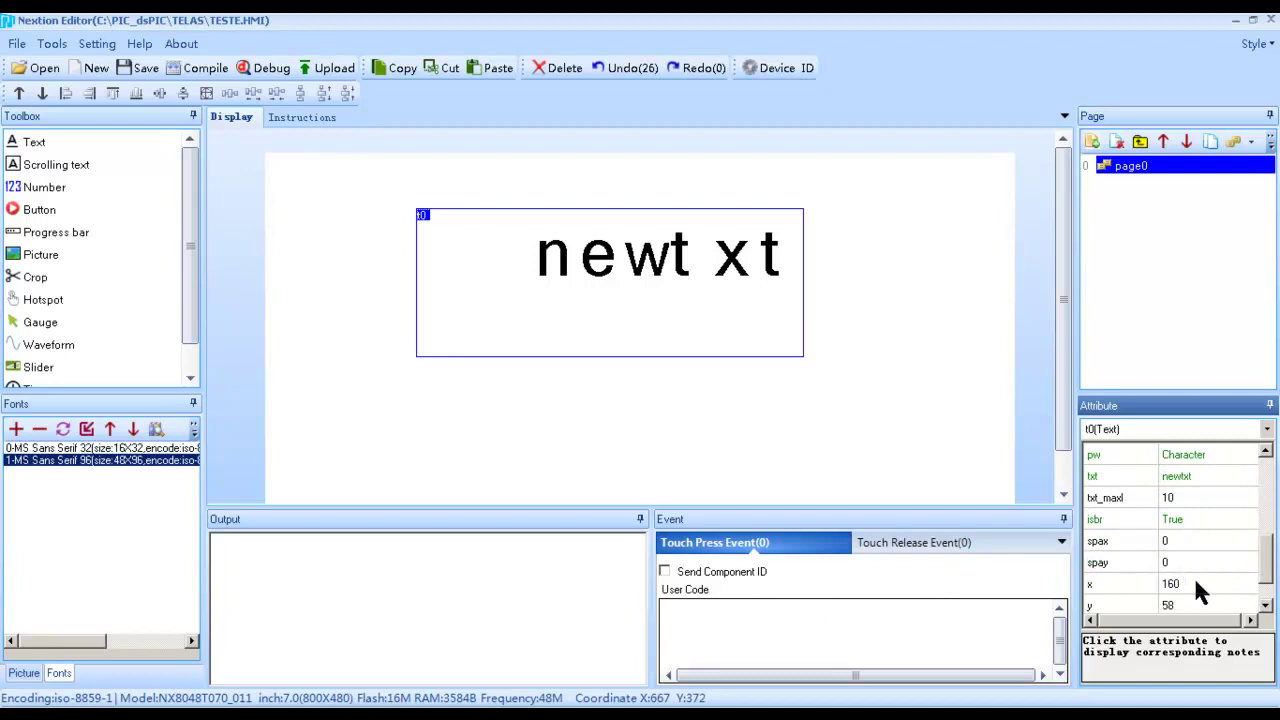
{"action": "scroll", "coordinate": [1195, 577], "scroll_direction": "up", "scroll_amount": 2}
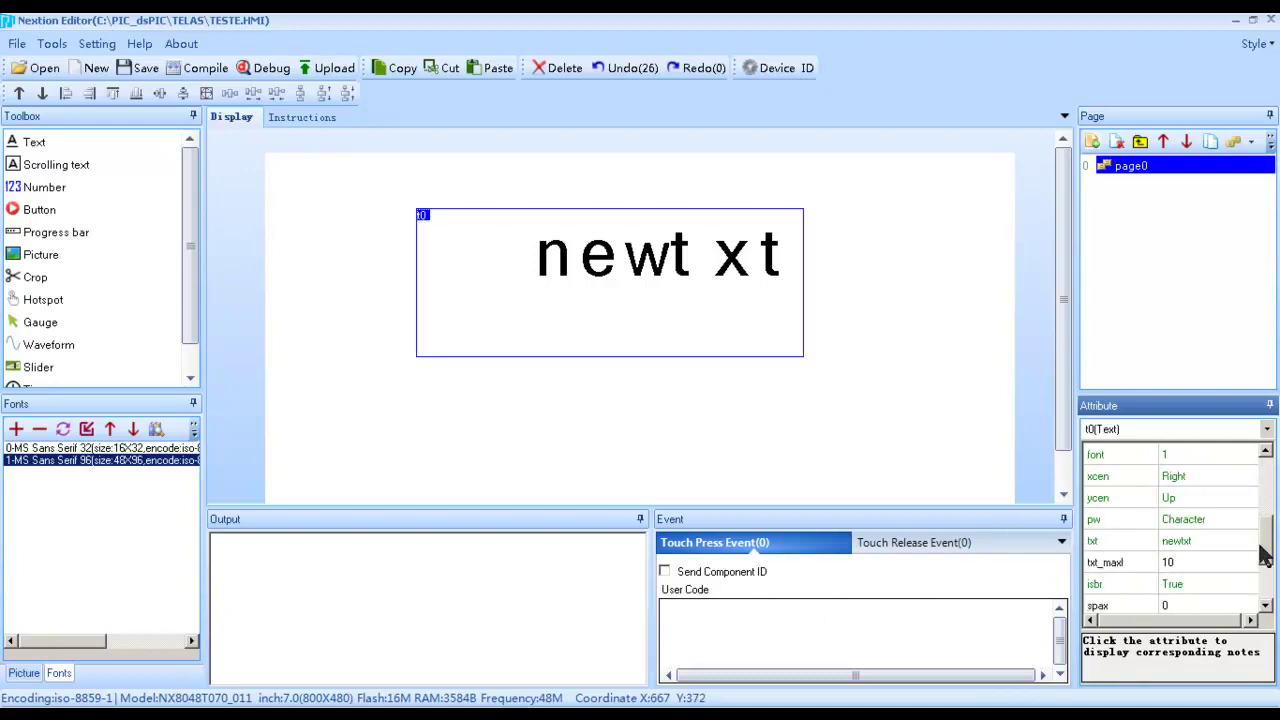
{"action": "left_click", "coordinate": [1190, 497]}
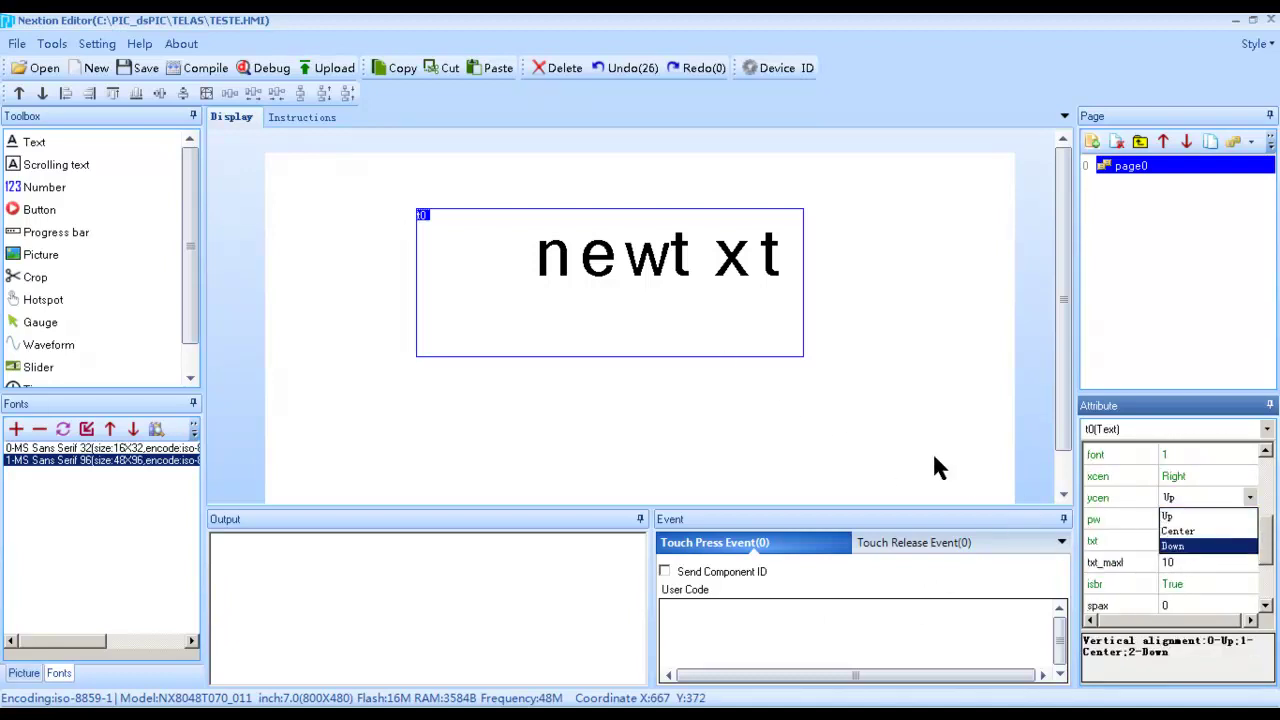
{"action": "left_click", "coordinate": [1185, 546]}
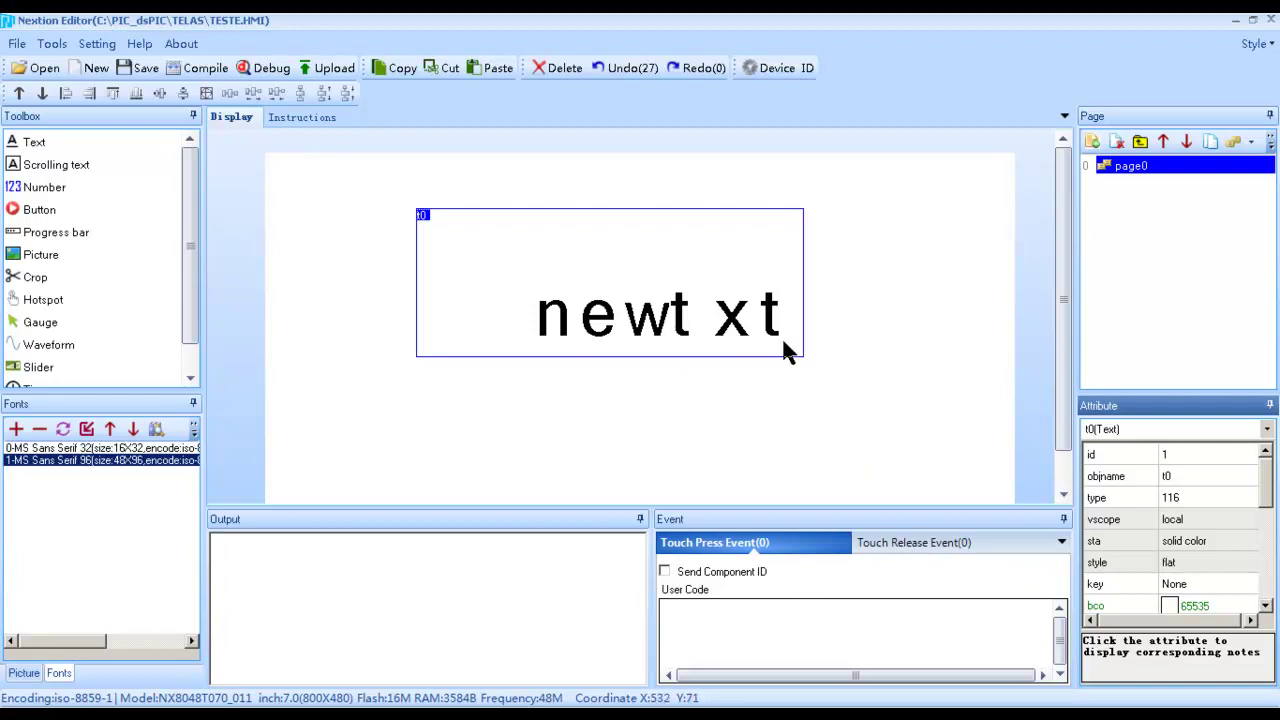
- Set both the horizontal (xcen) and vertical (ycen) alignment of t0's text to Center
{"action": "scroll", "coordinate": [794, 614], "scroll_direction": "down", "scroll_amount": 3}
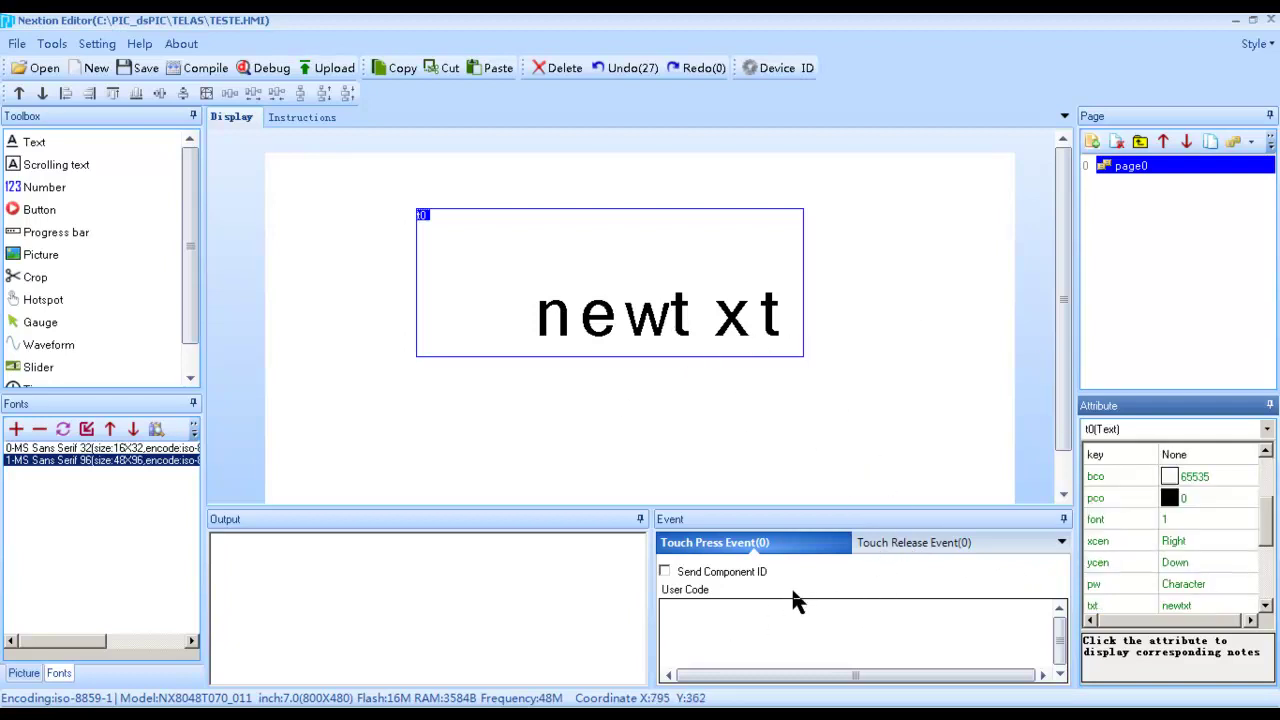
{"action": "left_click", "coordinate": [1178, 476]}
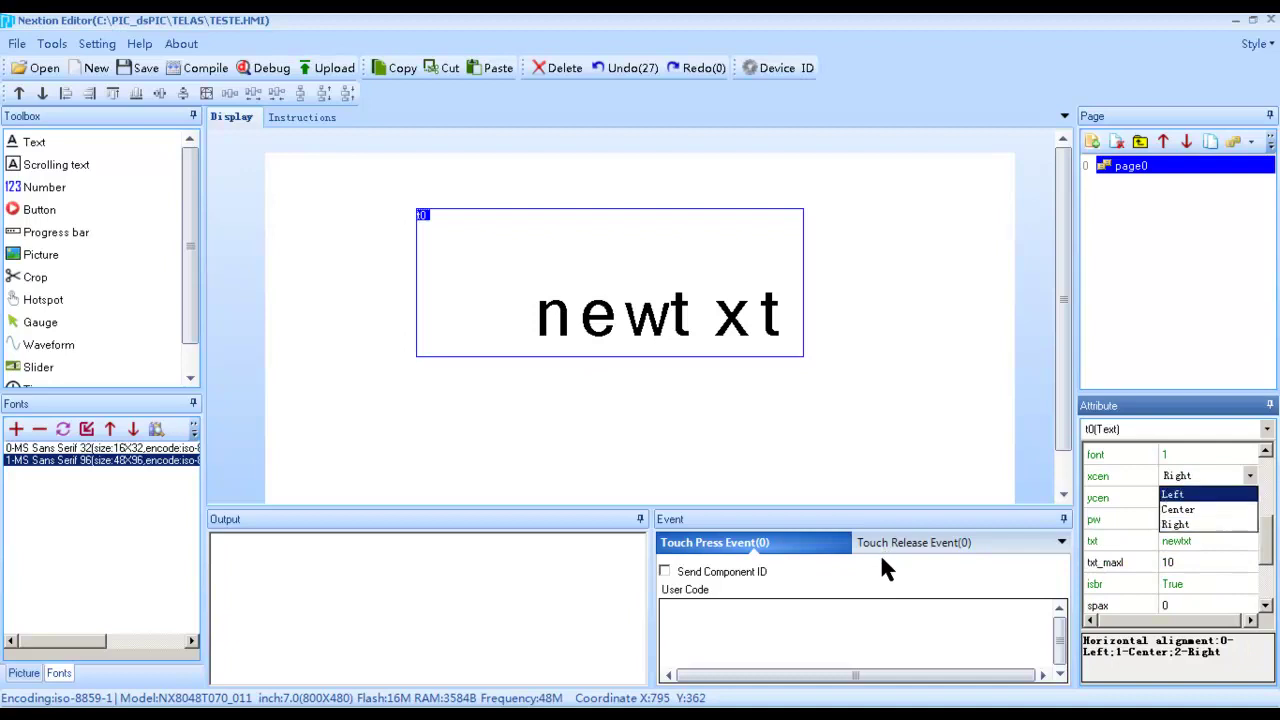
{"action": "left_click", "coordinate": [1178, 509]}
{"action": "scroll", "coordinate": [900, 550], "scroll_direction": "down", "scroll_amount": 3}
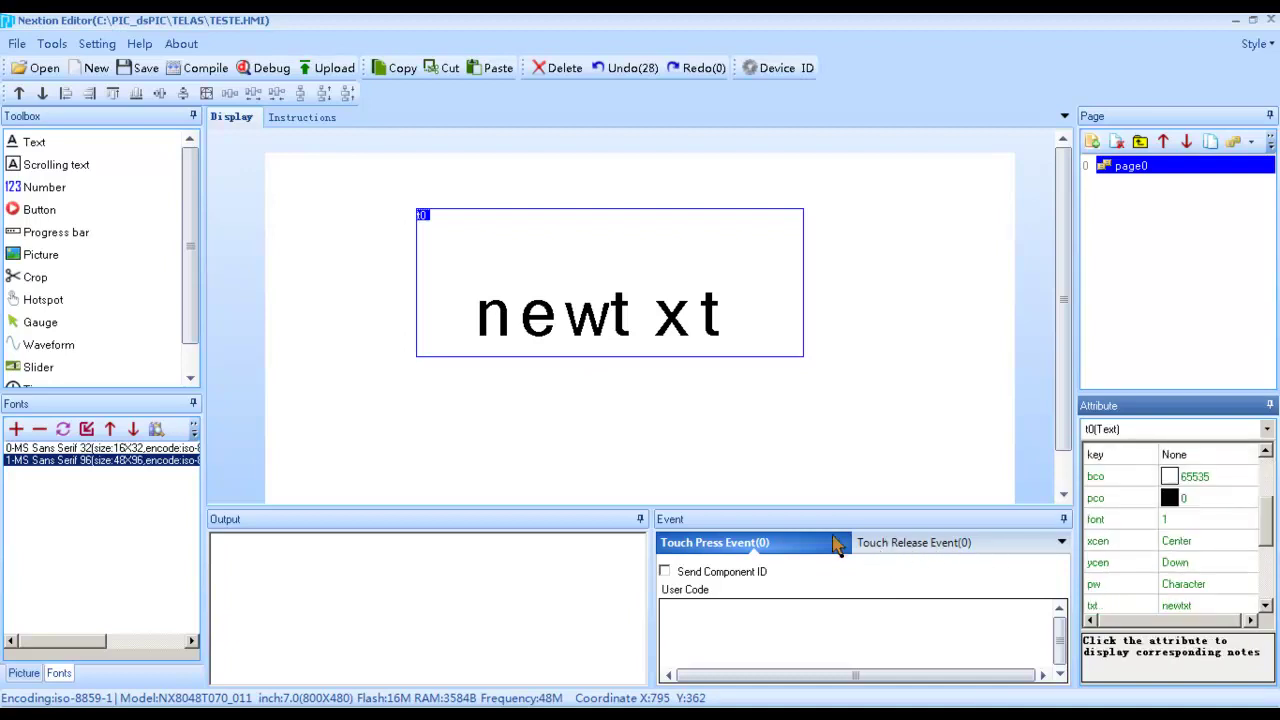
{"action": "scroll", "coordinate": [880, 555], "scroll_direction": "down", "scroll_amount": 3}
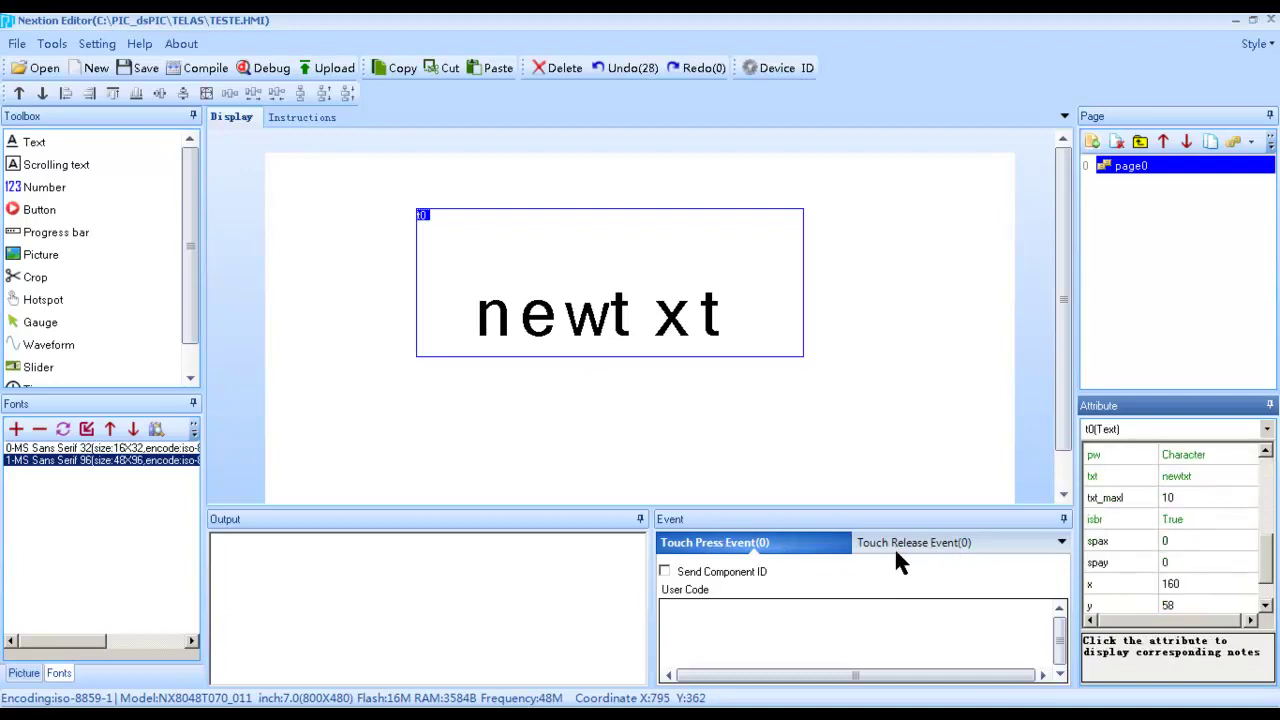
{"action": "scroll", "coordinate": [922, 565], "scroll_direction": "up", "scroll_amount": 1}
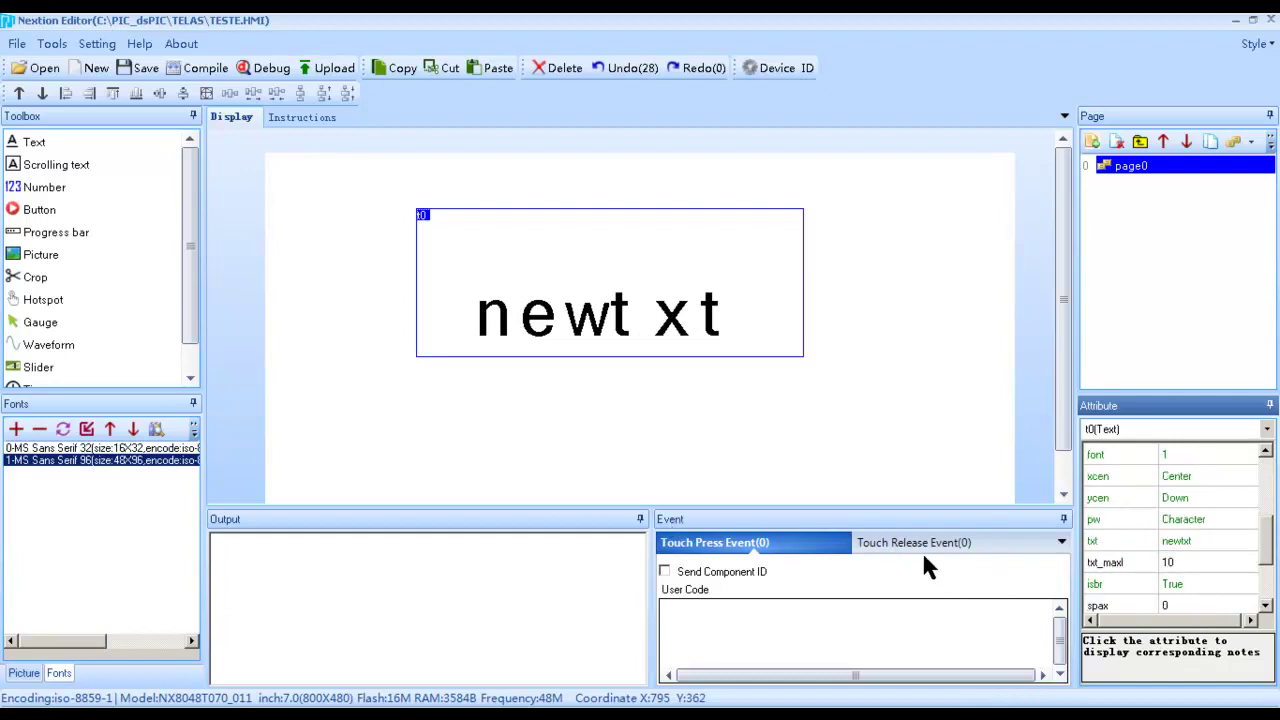
{"action": "left_click", "coordinate": [1249, 497]}
{"action": "left_click", "coordinate": [1178, 530]}
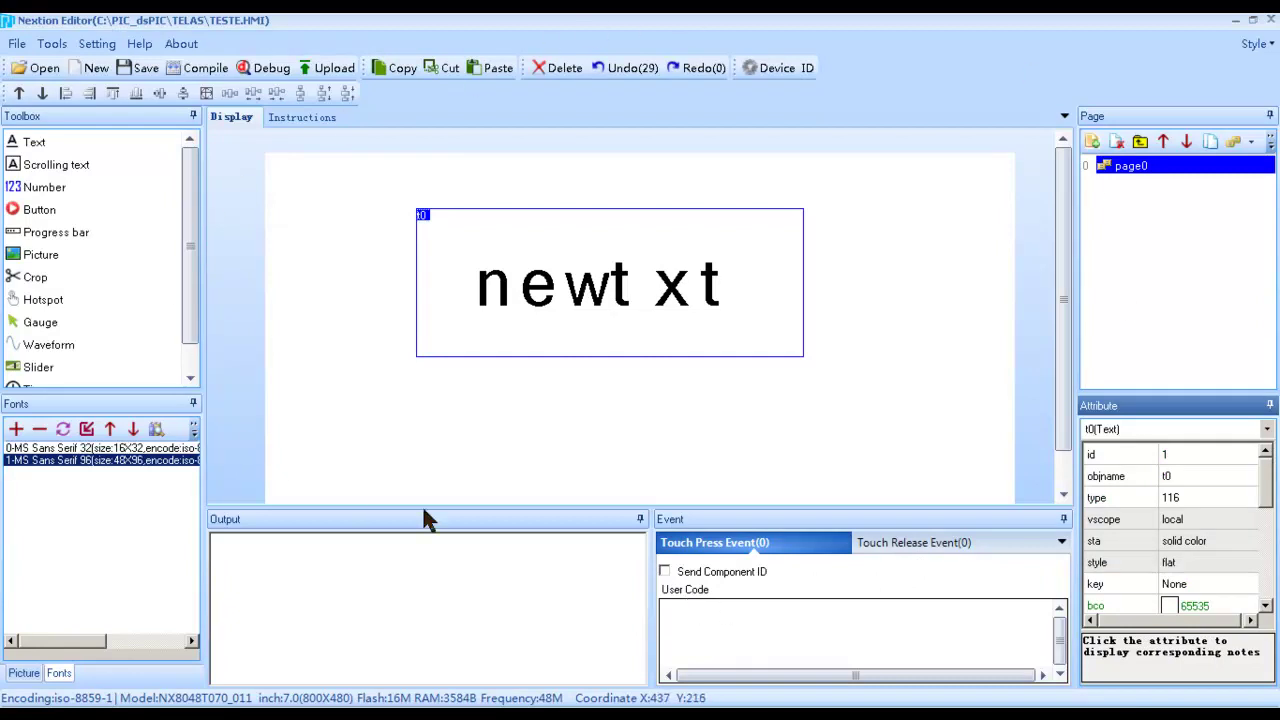
- Shrink the t0 component's frame in height and width until it fits closely around the newtxt text
{"action": "left_click_drag", "start_coordinate": [718, 338], "coordinate": [672, 284]}
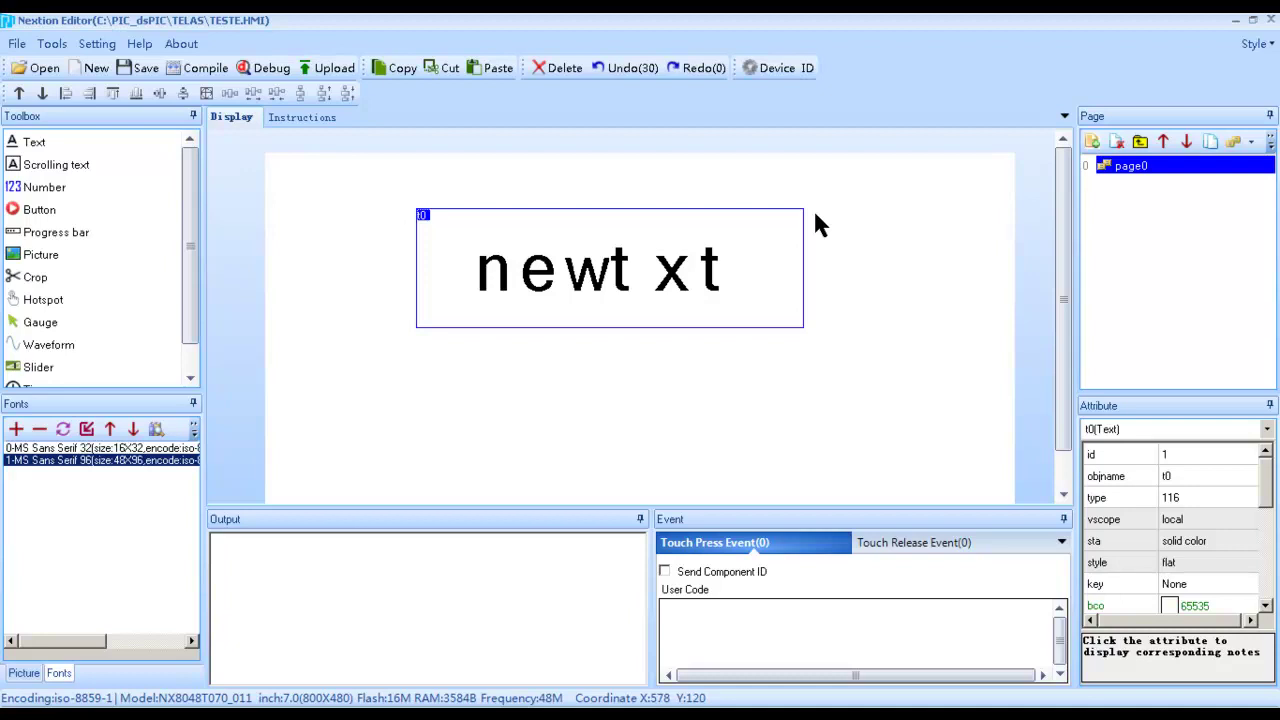
{"action": "left_click_drag", "start_coordinate": [804, 266], "coordinate": [741, 268]}
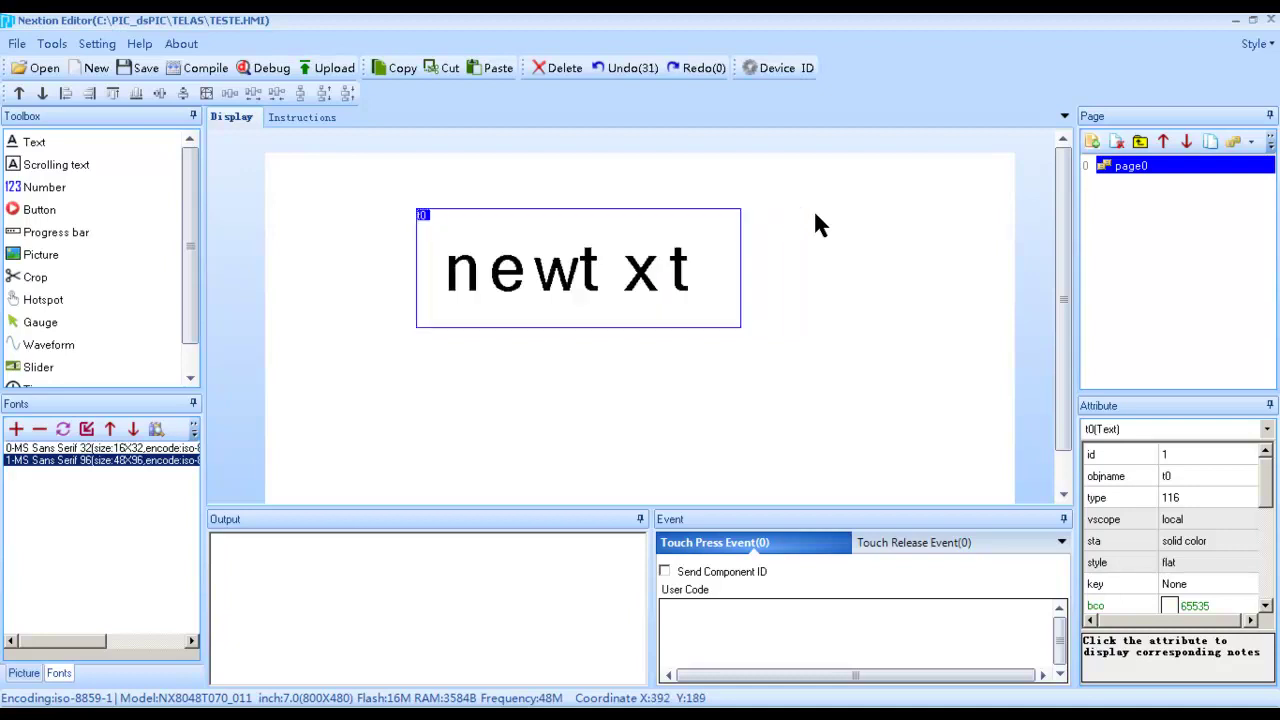
{"action": "left_click_drag", "start_coordinate": [632, 327], "coordinate": [632, 302]}
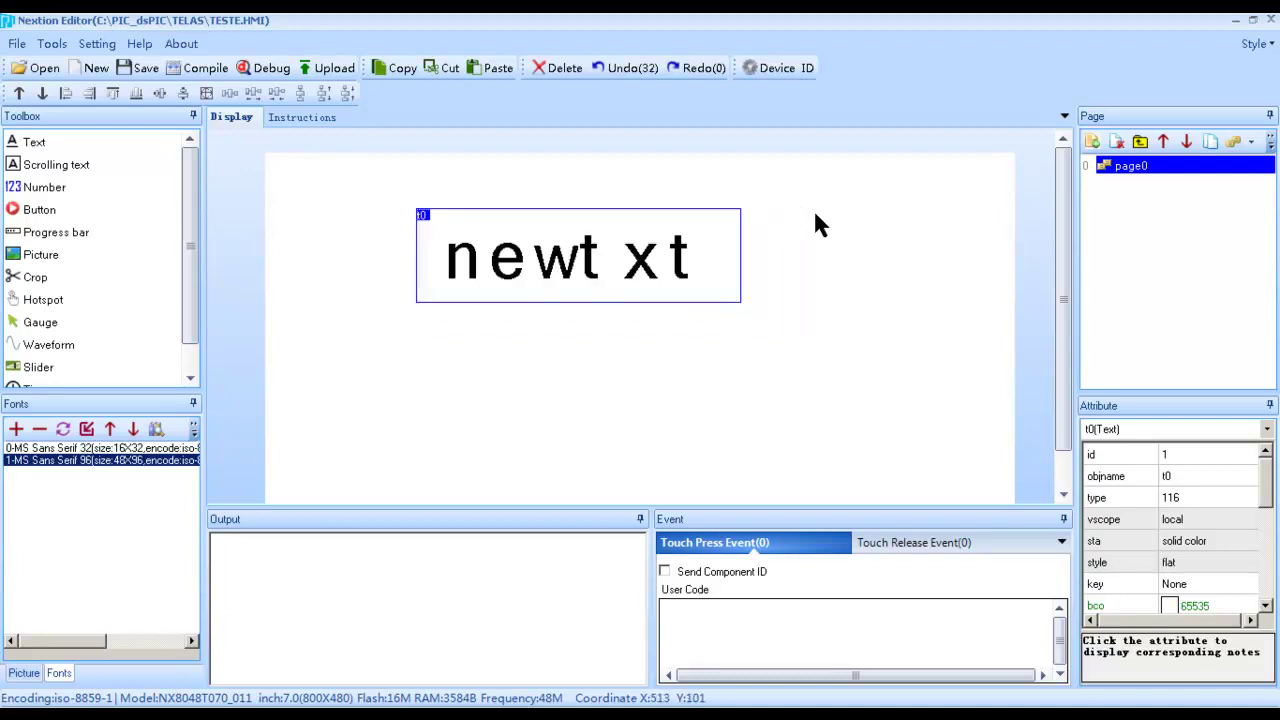
{"action": "left_click_drag", "start_coordinate": [741, 250], "coordinate": [708, 250]}
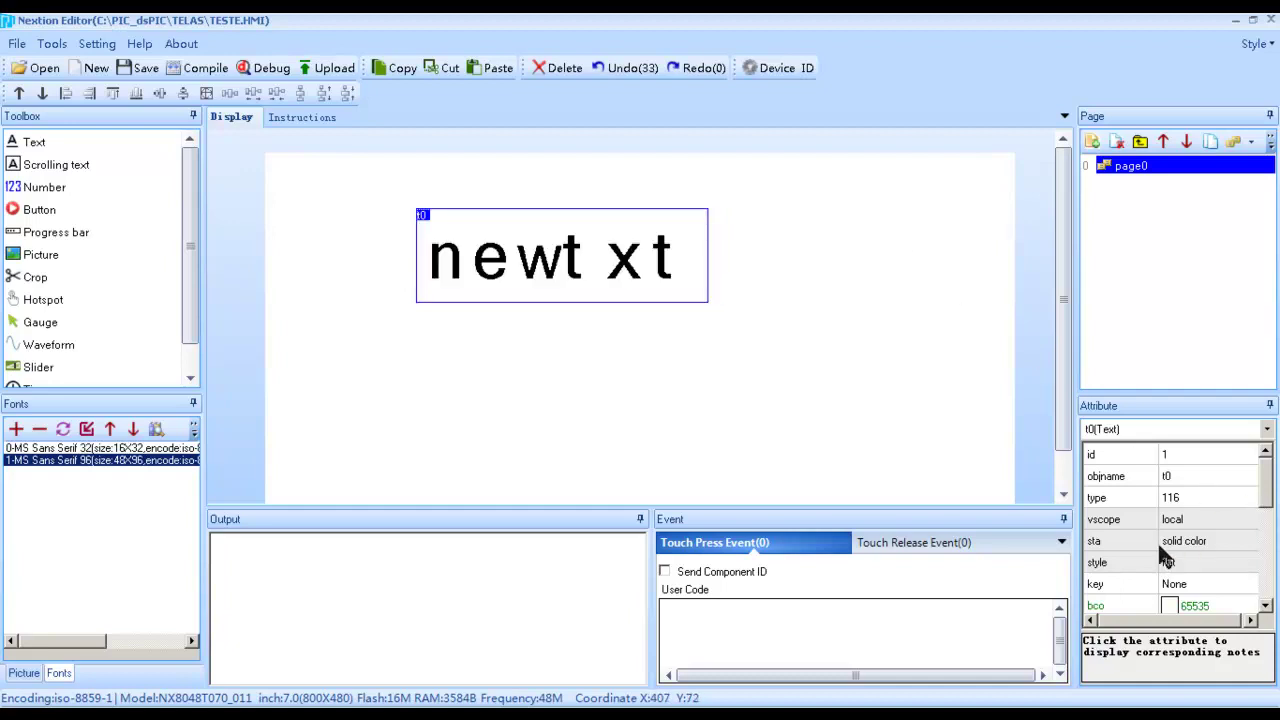
{"action": "left_click_drag", "start_coordinate": [632, 302], "coordinate": [632, 280]}
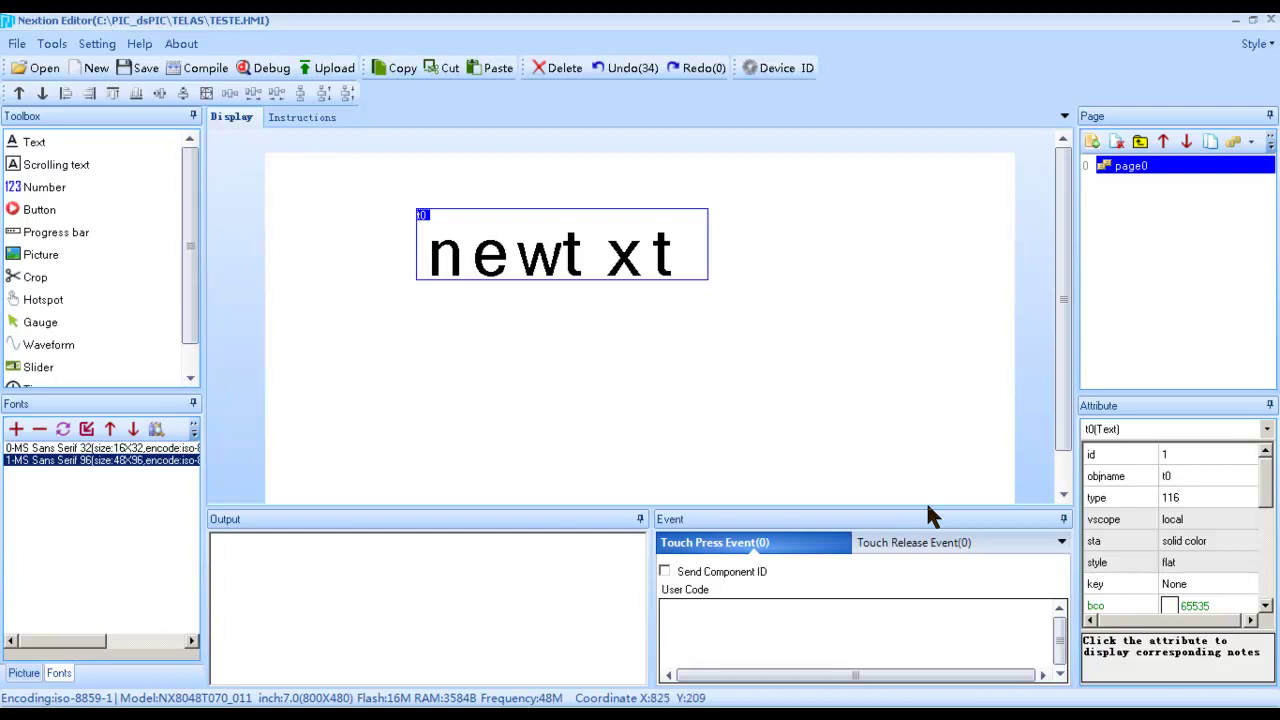
- Adjust t0's frame to be slightly narrower and taller, leaving a small margin around the whole text
{"action": "scroll", "coordinate": [925, 512], "scroll_direction": "down", "scroll_amount": 3}
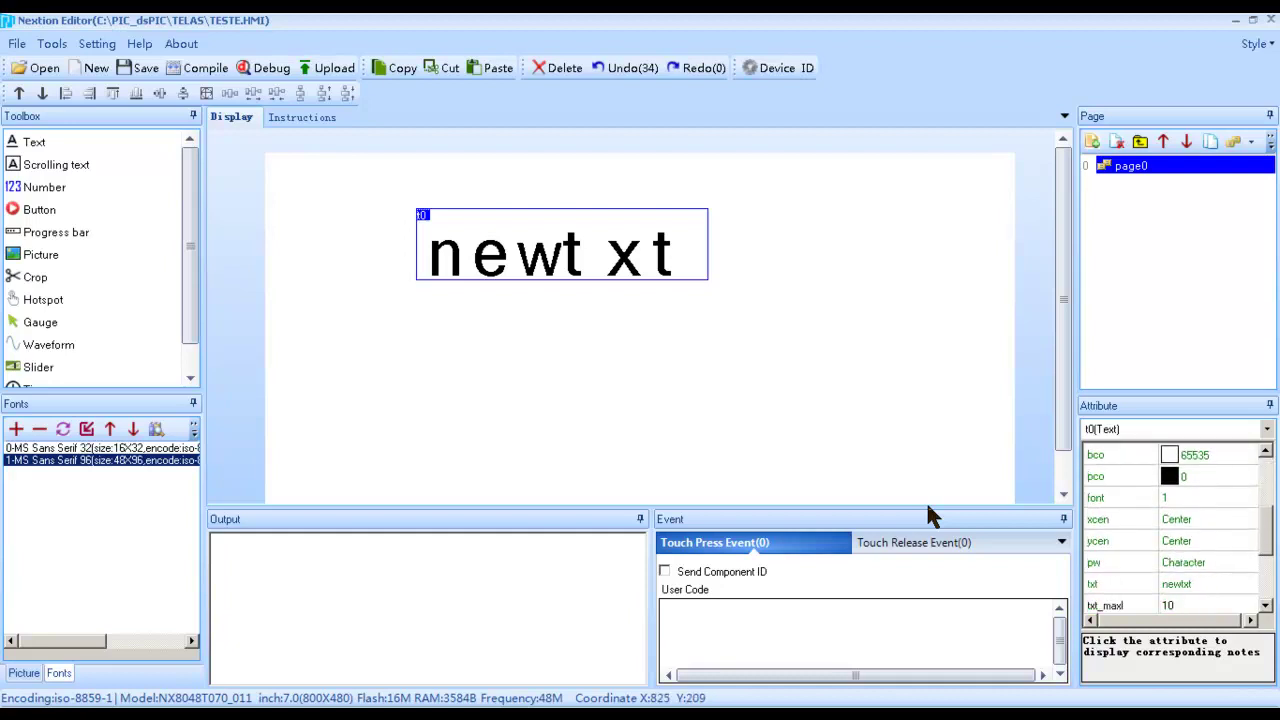
{"action": "left_click", "coordinate": [707, 240]}
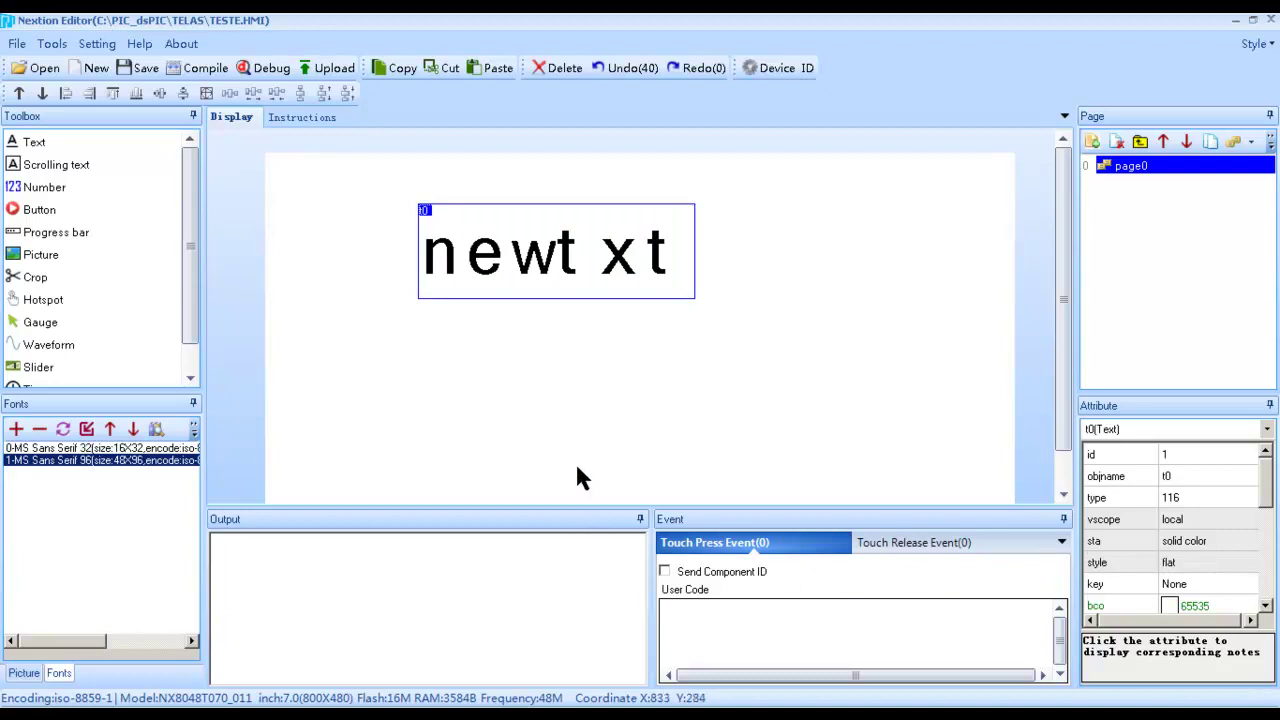
{"action": "scroll", "coordinate": [576, 468], "scroll_direction": "down", "scroll_amount": 3}
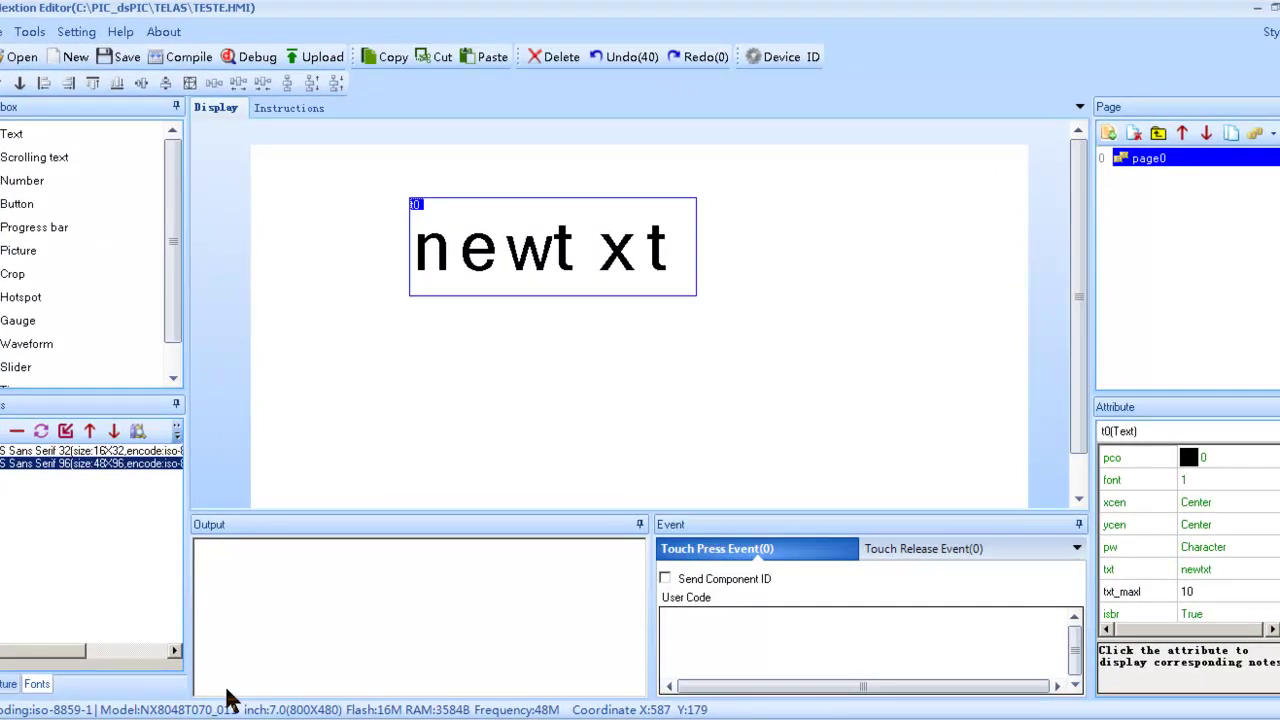
- Try Password as t0's input type (pw) and return it to Character
{"action": "left_click", "coordinate": [1215, 547]}
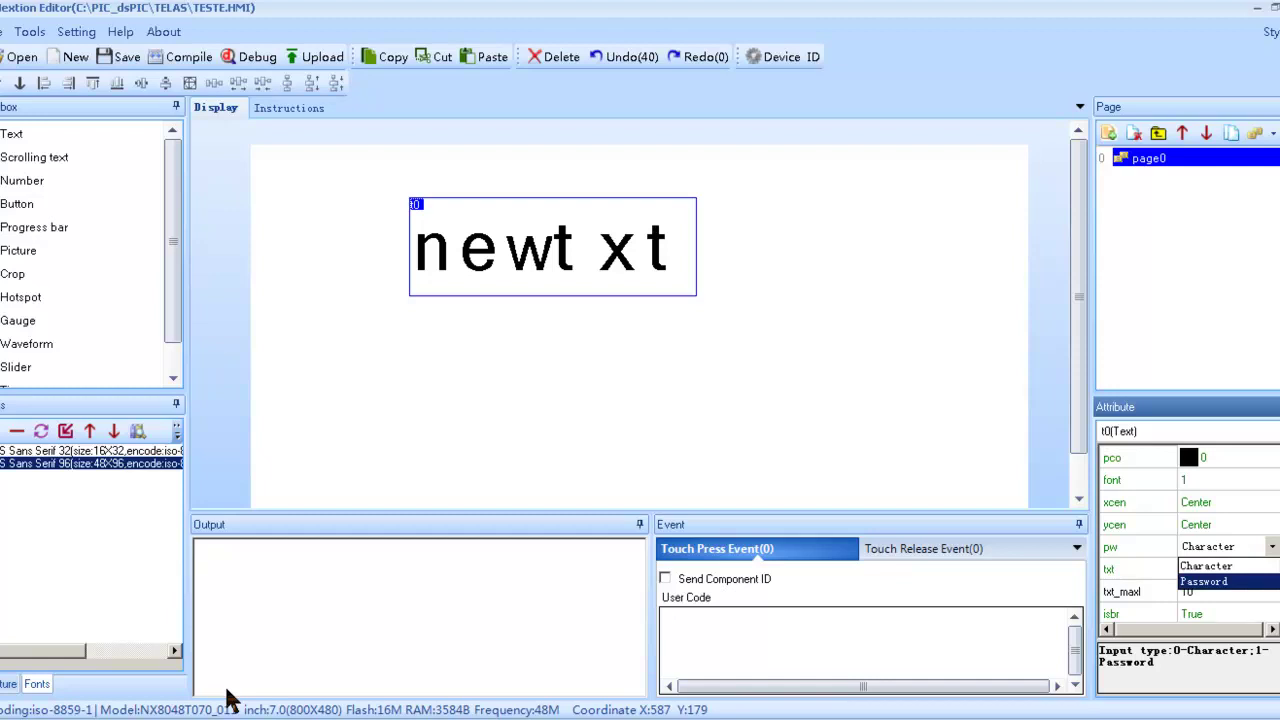
{"action": "left_click", "coordinate": [1204, 581]}
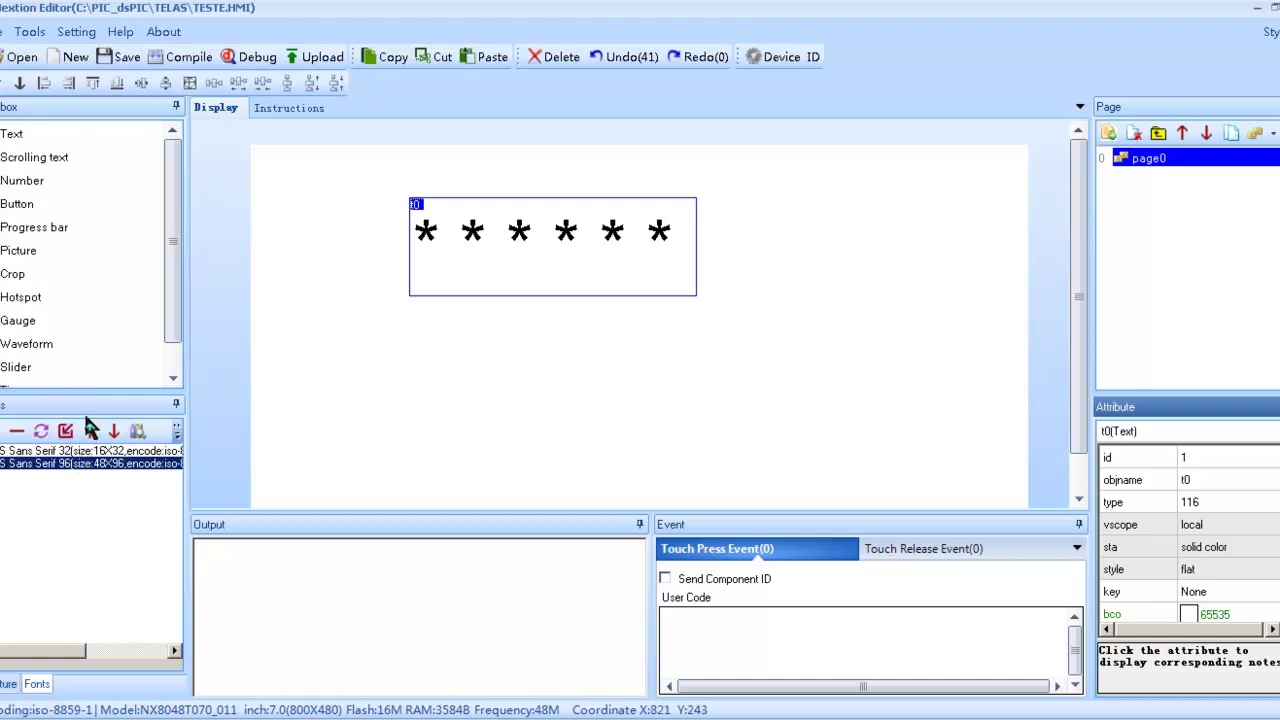
{"action": "scroll", "coordinate": [90, 428], "scroll_direction": "down", "scroll_amount": 3}
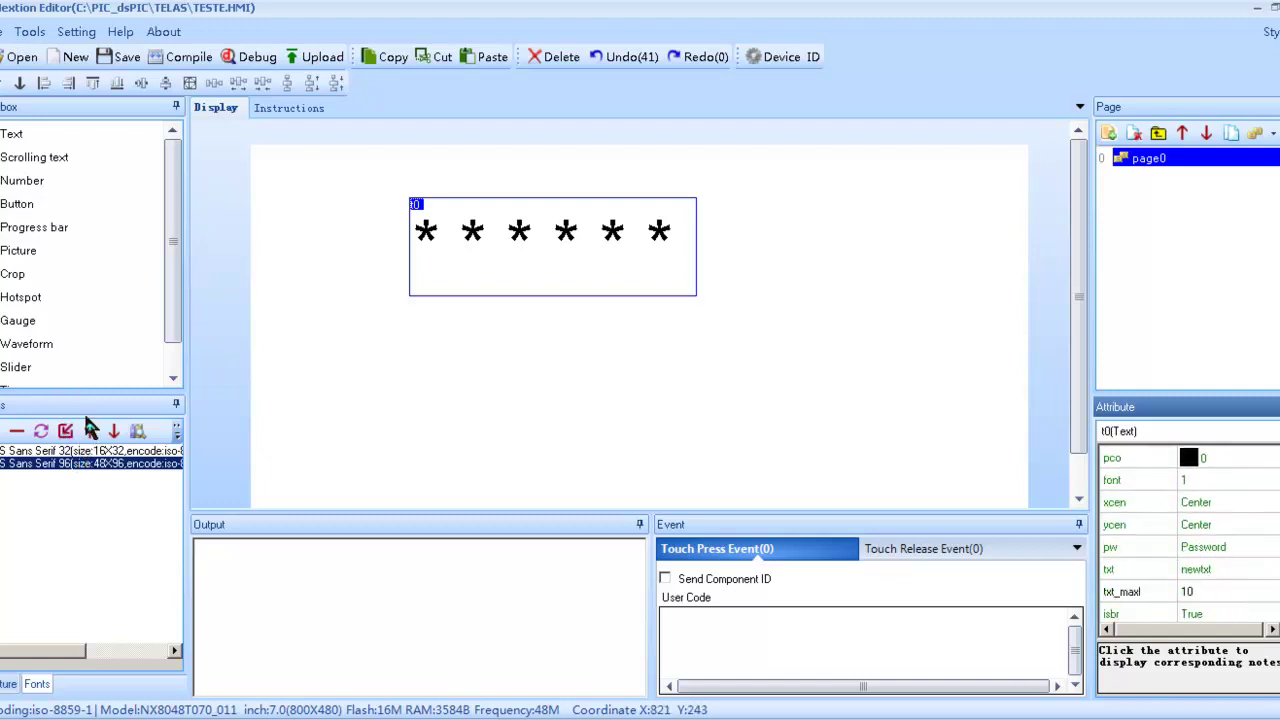
{"action": "left_click", "coordinate": [1204, 547]}
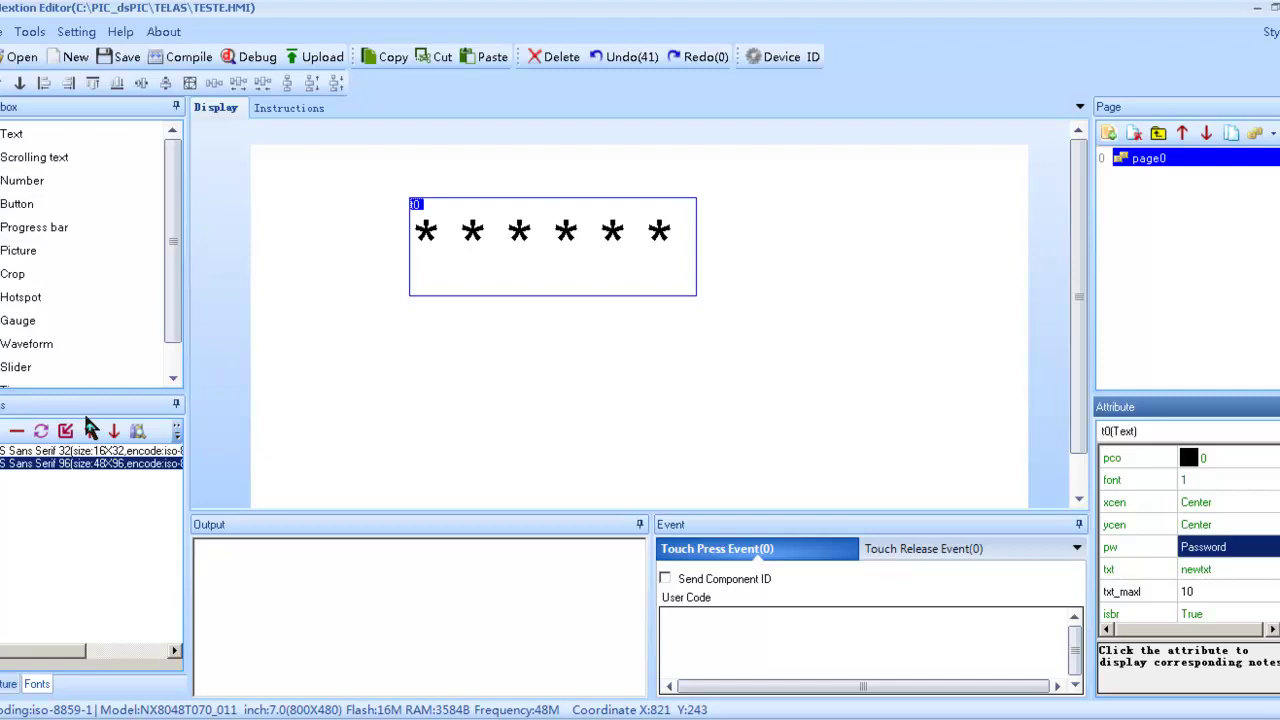
{"action": "left_click", "coordinate": [1209, 567]}
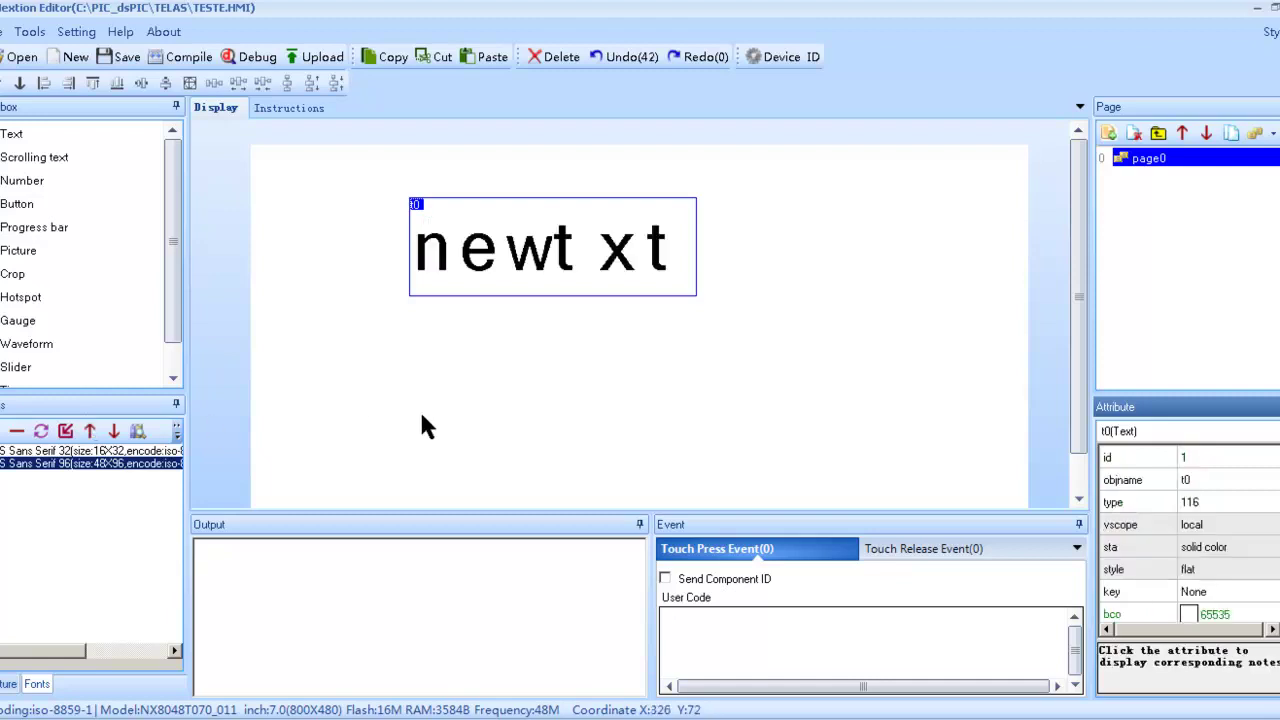
- Try teste and ())098 as t0's text content (txt)
{"action": "scroll", "coordinate": [595, 445], "scroll_direction": "down", "scroll_amount": 3}
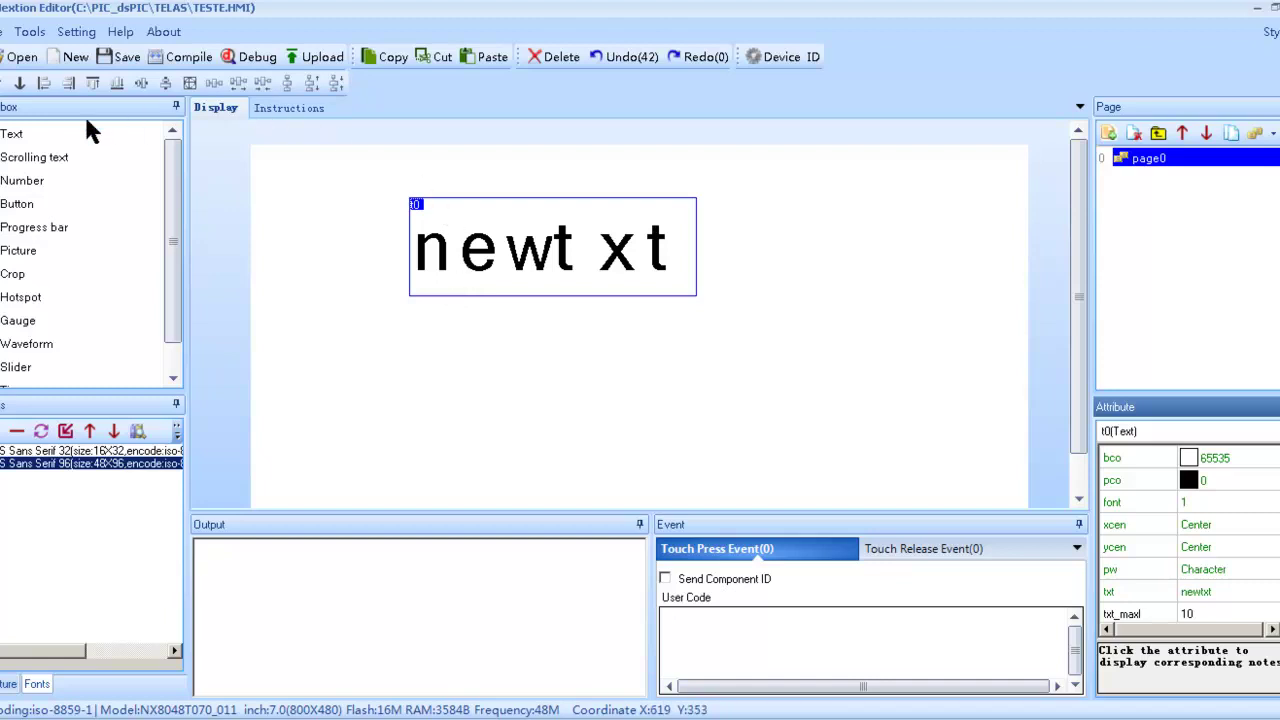
{"action": "left_click", "coordinate": [1200, 592]}
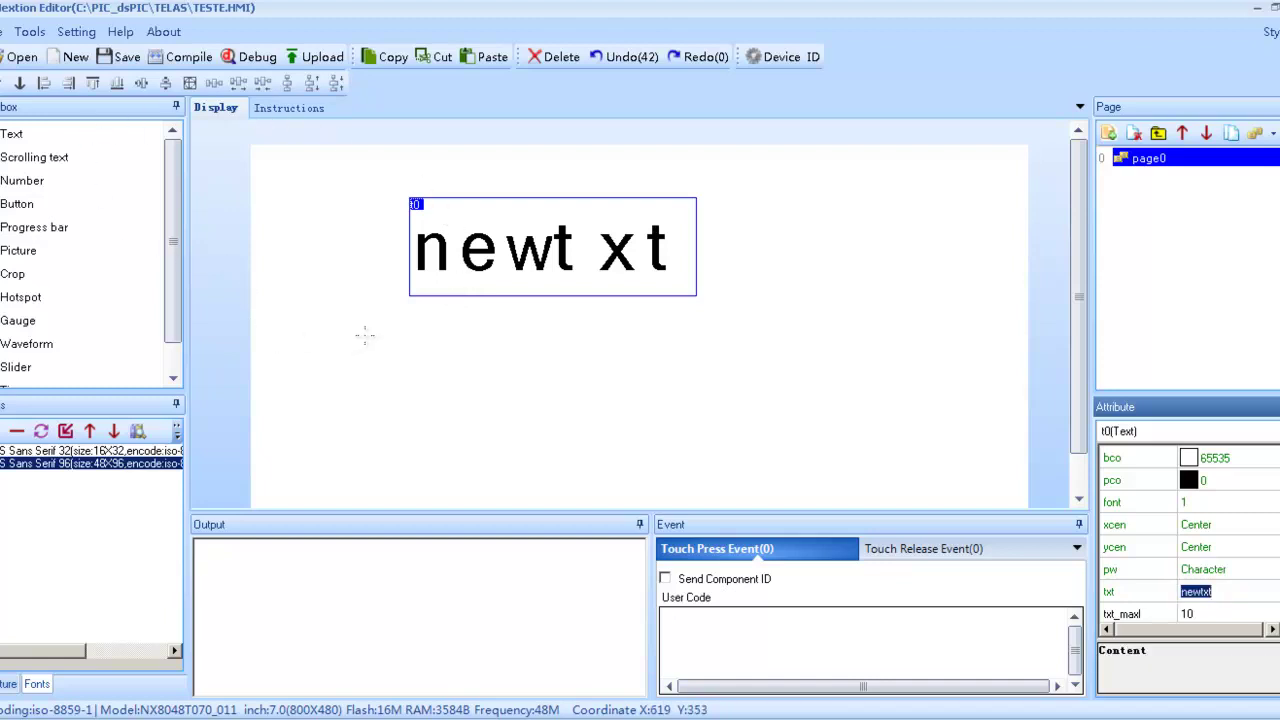
{"action": "type", "text": "teste"}
{"action": "key", "text": "Return"}
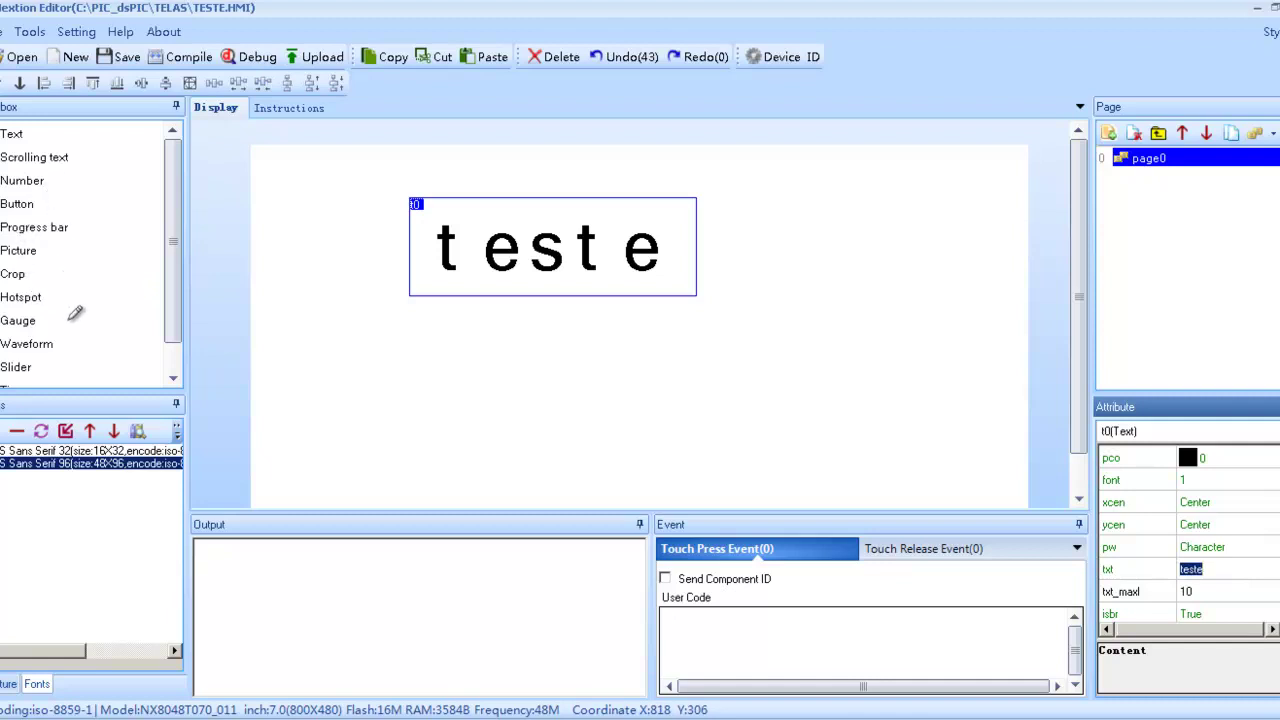
{"action": "type", "text": "0"}
{"action": "type", "text": "098"}
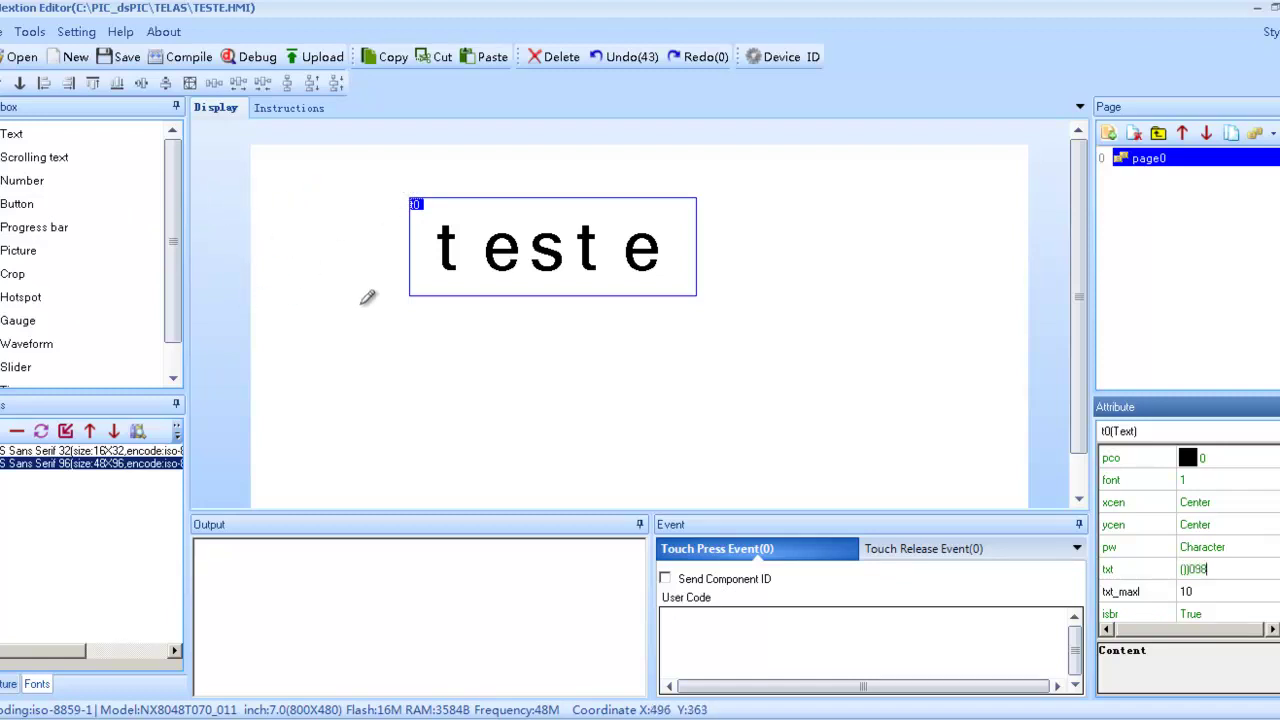
{"action": "key", "text": "Return"}
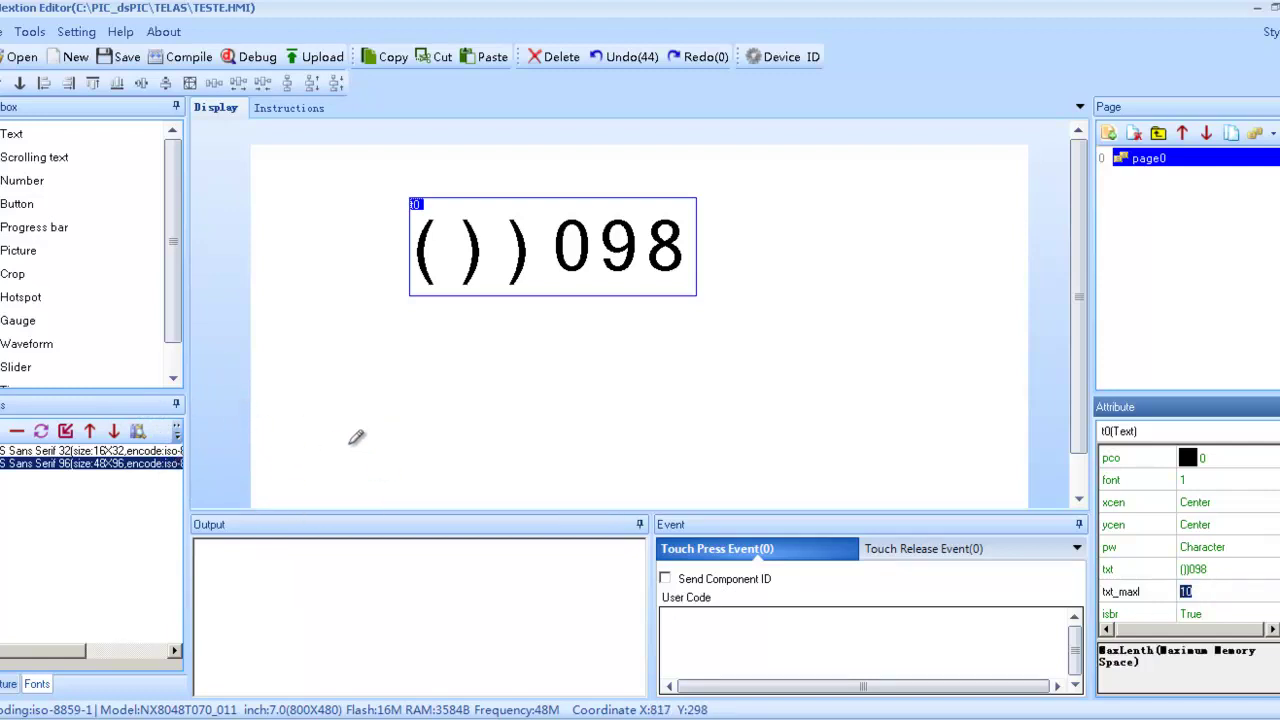
- Set t0's maximum text length (txt_maxl) to 15 and its text to abcdefghijk
{"action": "type", "text": "15"}
{"action": "key", "text": "Return"}
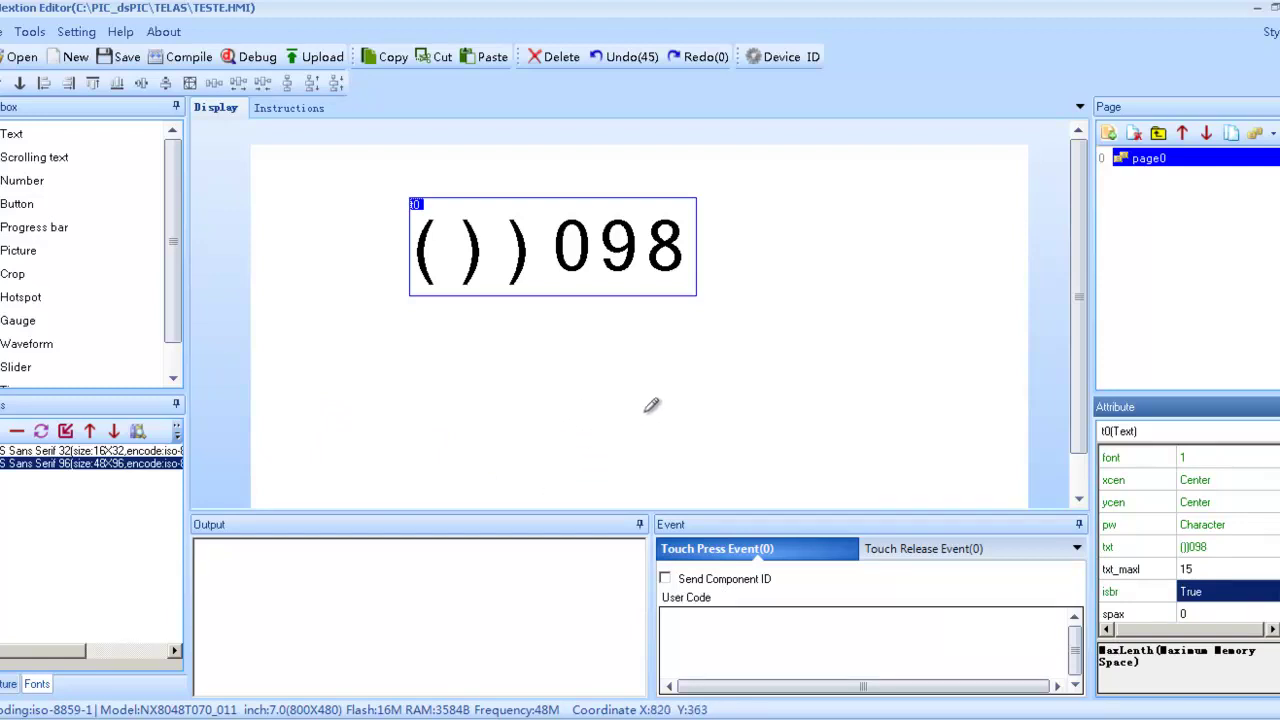
{"action": "key", "text": "Up"}
{"action": "key", "text": "Up"}
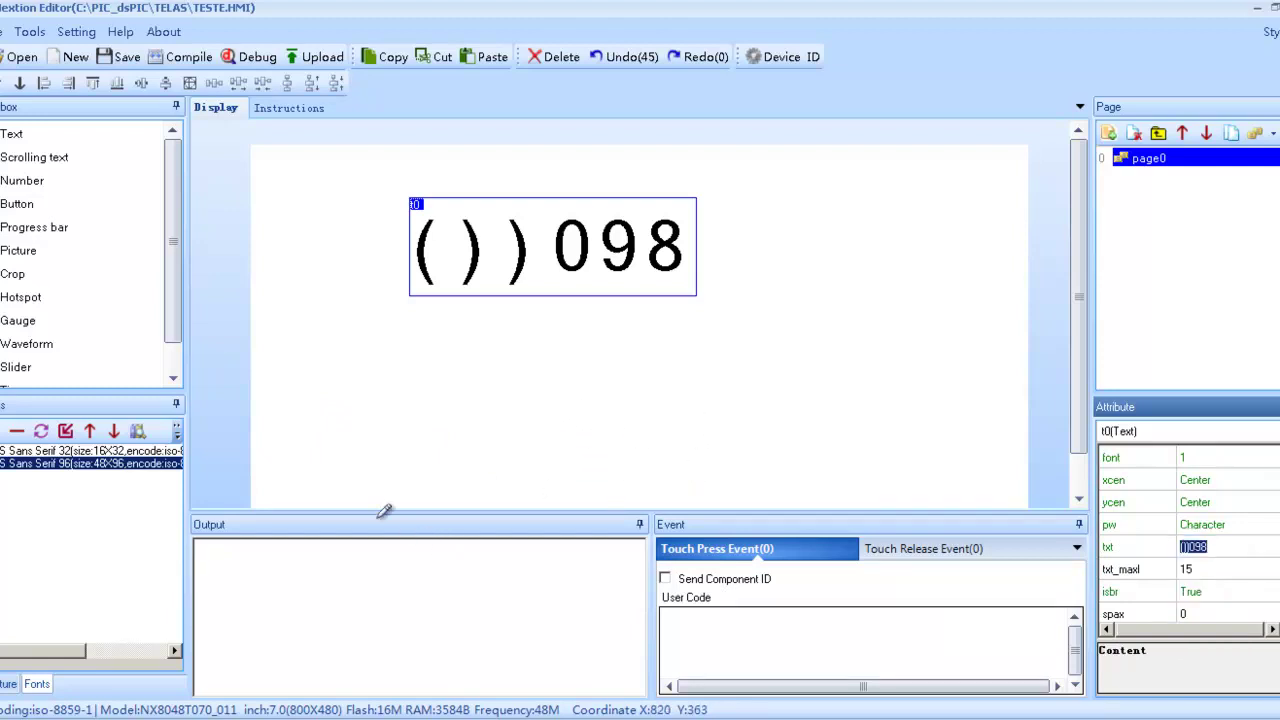
{"action": "type", "text": "abcde"}
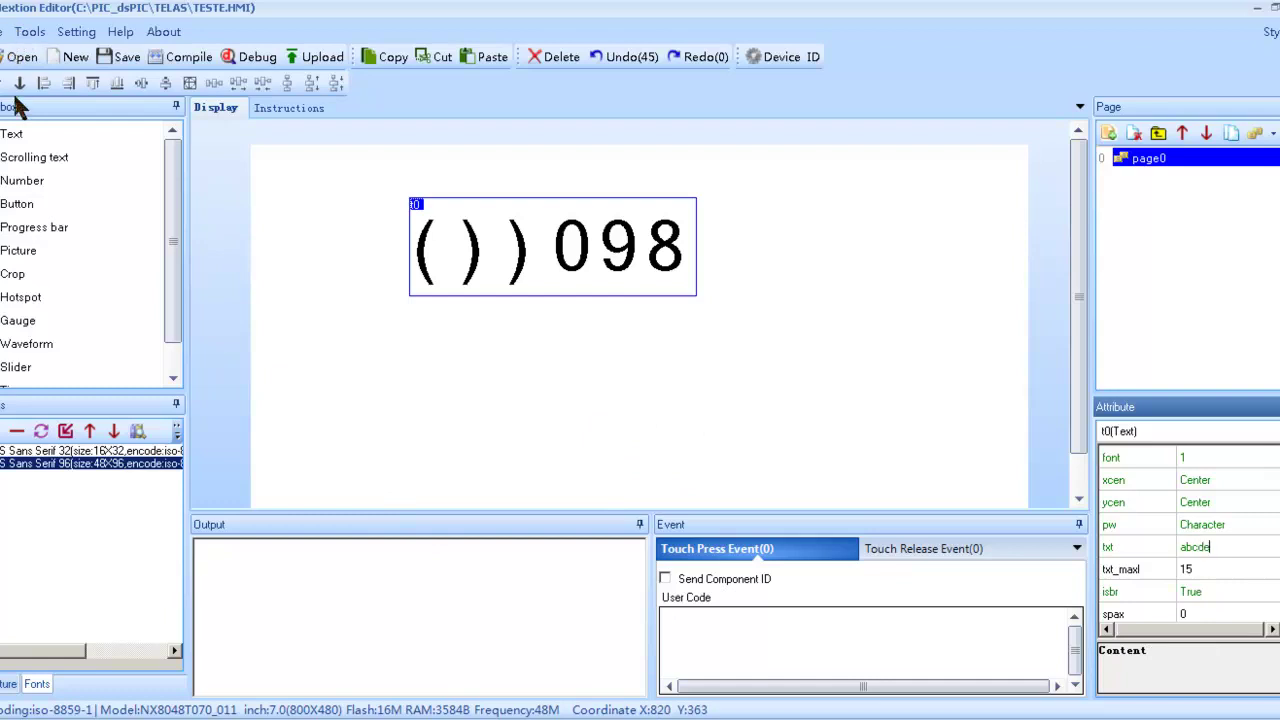
{"action": "type", "text": "fghijk"}
{"action": "key", "text": "Return"}
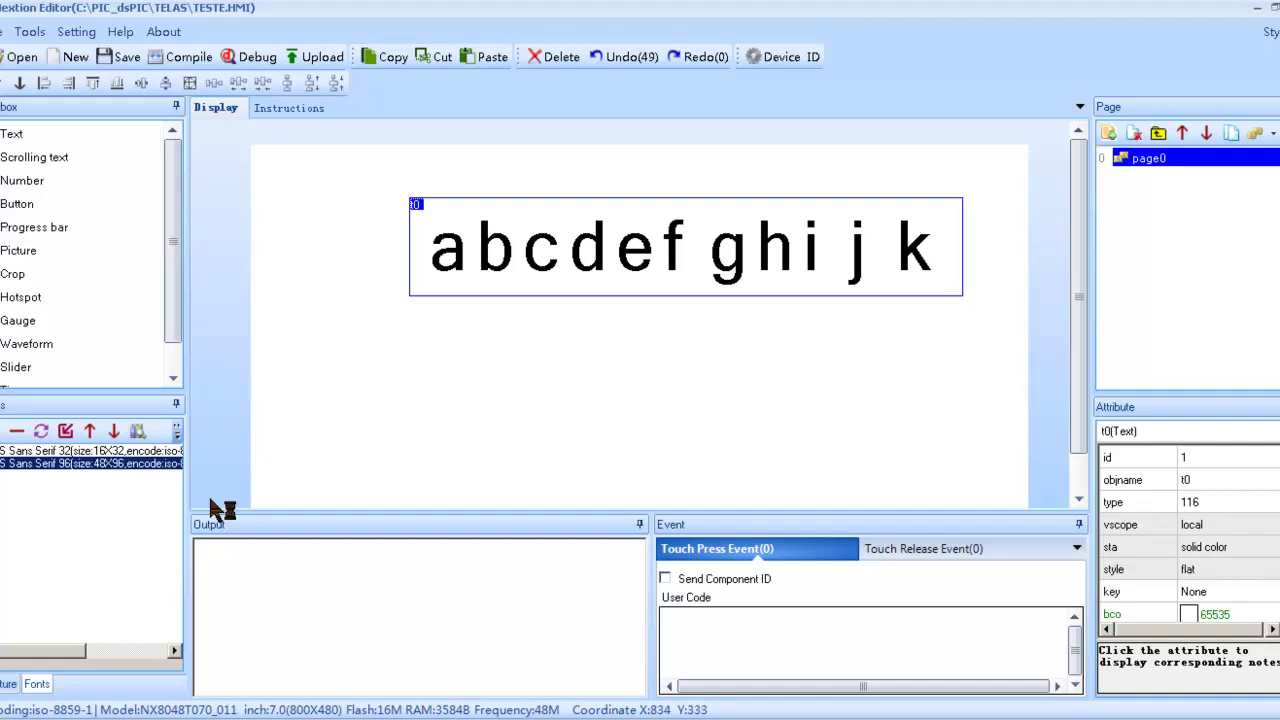
- Extend t0's text to abcdefghijklmno
{"action": "scroll", "coordinate": [210, 500], "scroll_direction": "down", "scroll_amount": 1}
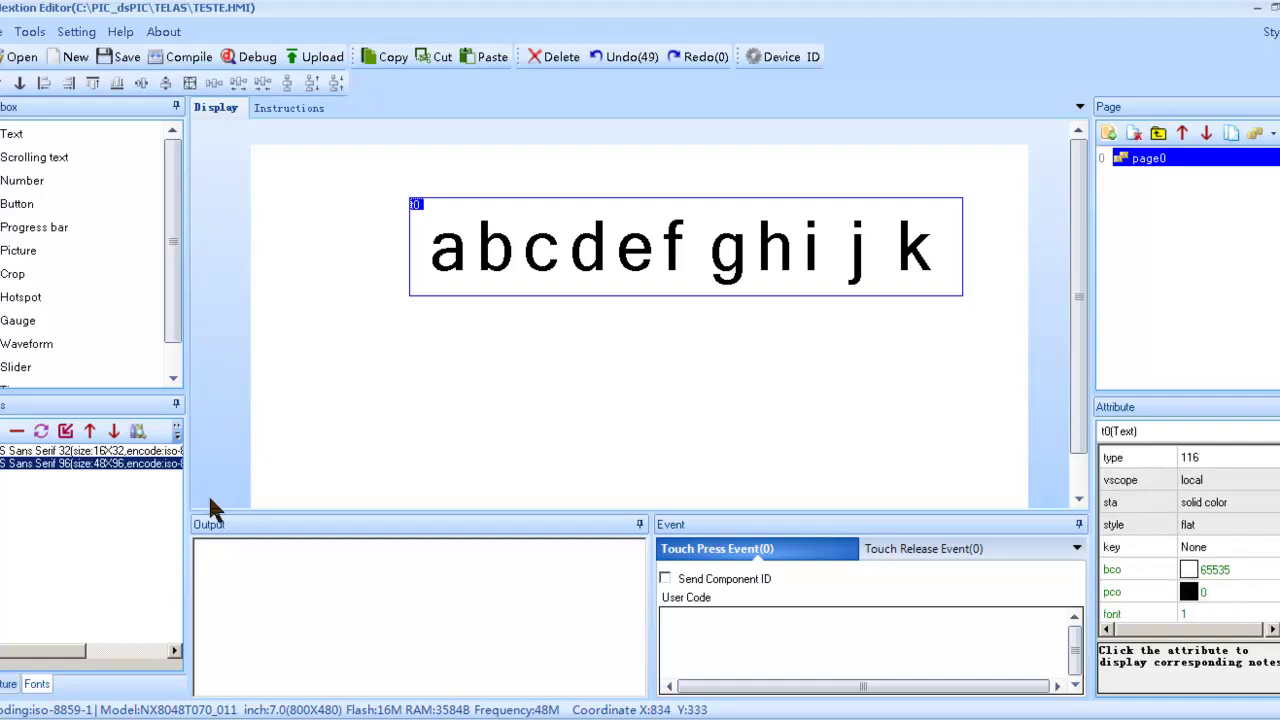
{"action": "scroll", "coordinate": [1185, 535], "scroll_direction": "down", "scroll_amount": 3}
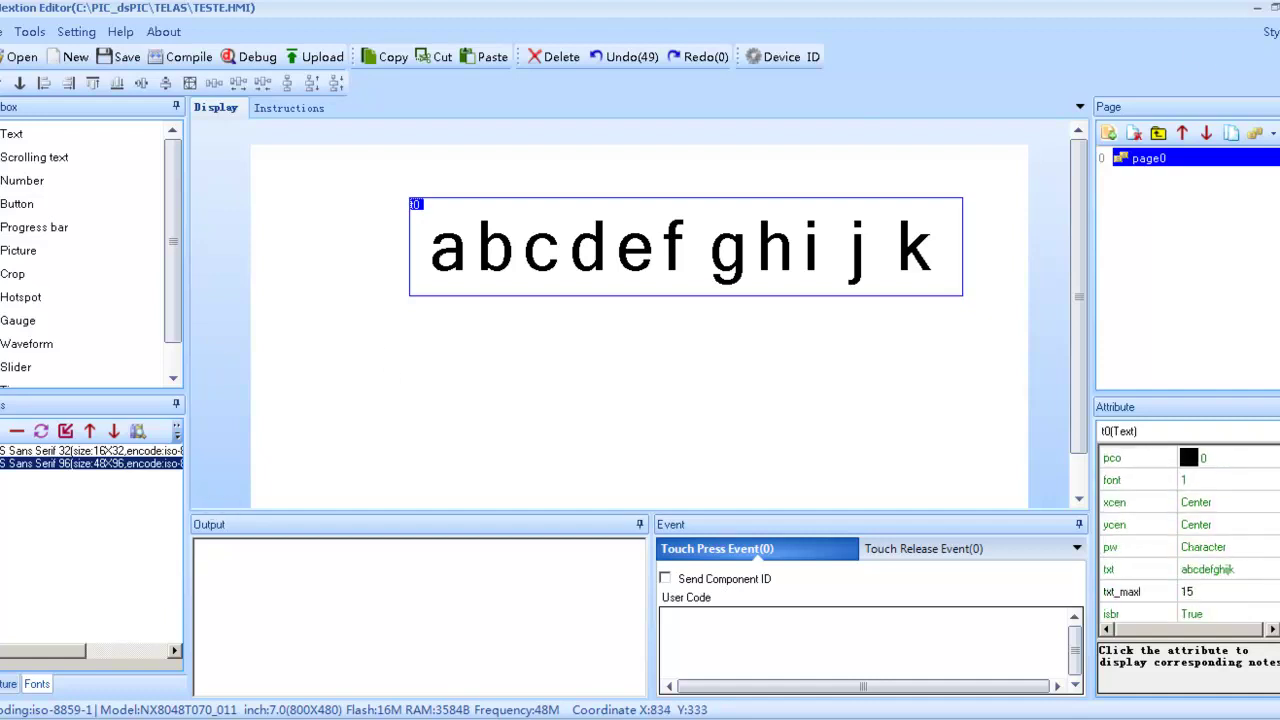
{"action": "left_click", "coordinate": [1210, 569]}
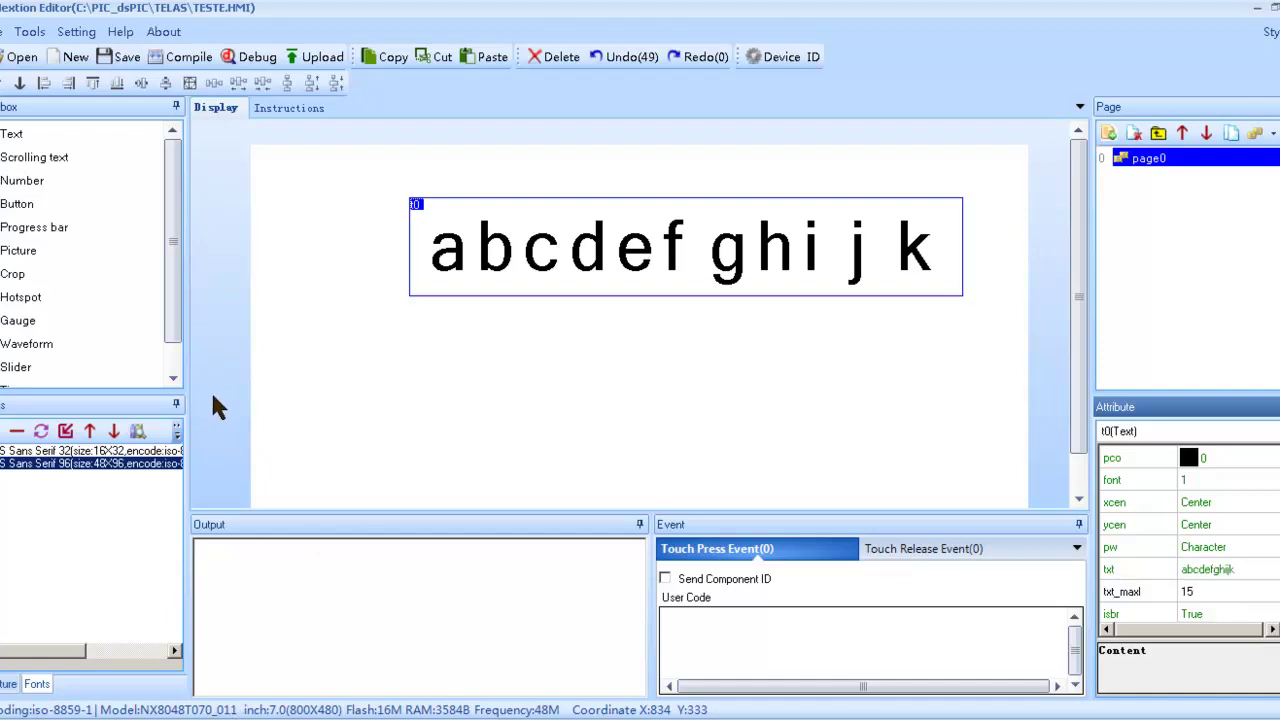
{"action": "type", "text": "lmno"}
{"action": "key", "text": "Tab"}
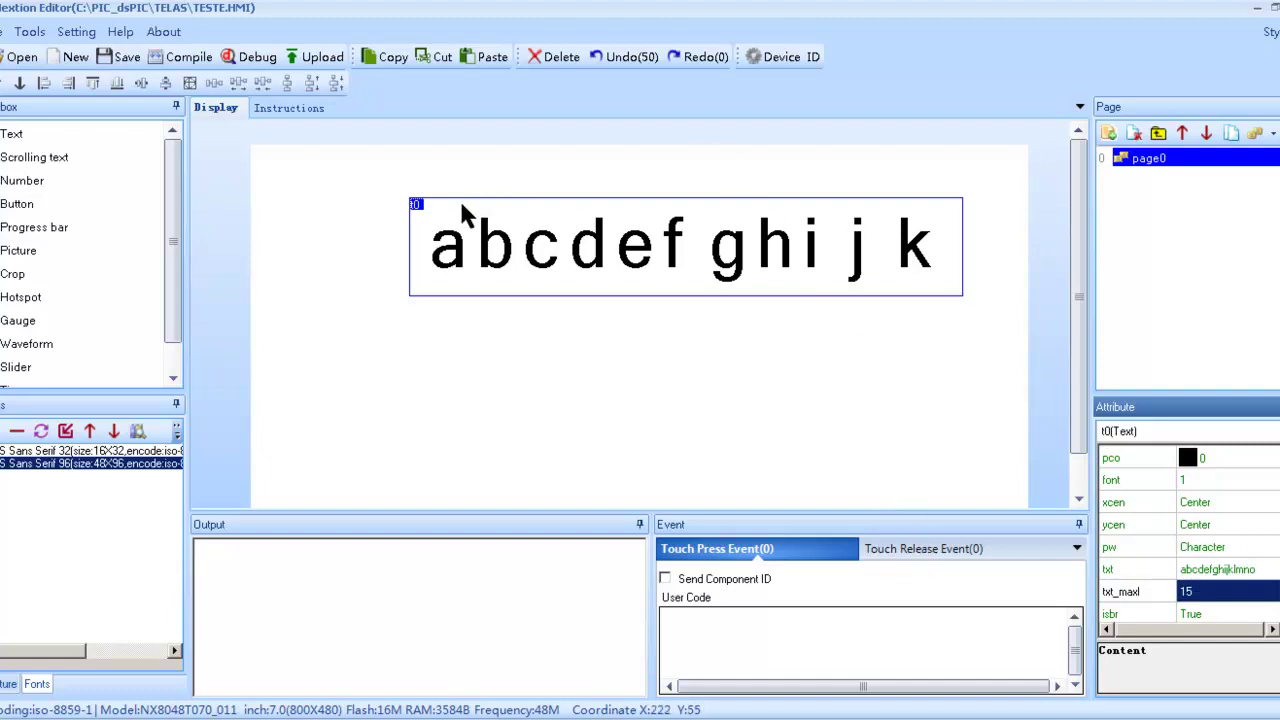
- Widen t0's frame to about 738 so all the text fits, and shift the component left to about x 30, y 54
{"action": "left_click_drag", "start_coordinate": [462, 212], "coordinate": [353, 214]}
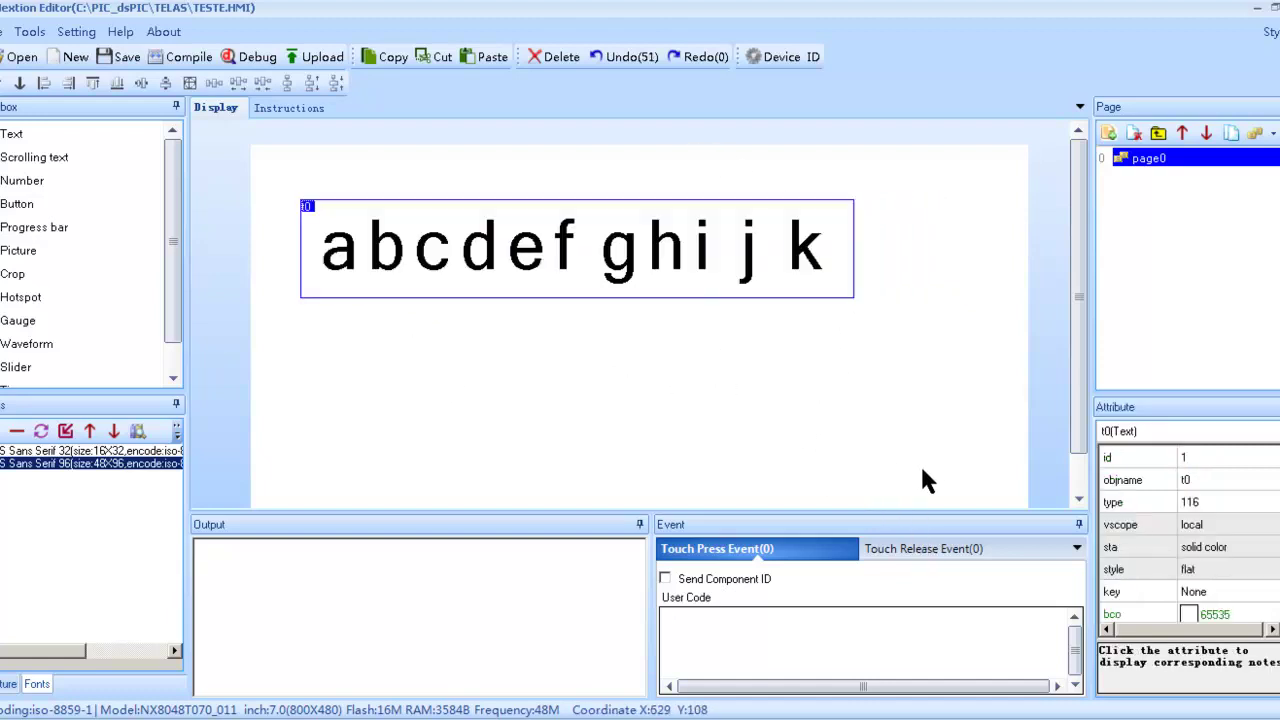
{"action": "left_click_drag", "start_coordinate": [854, 249], "coordinate": [1016, 259]}
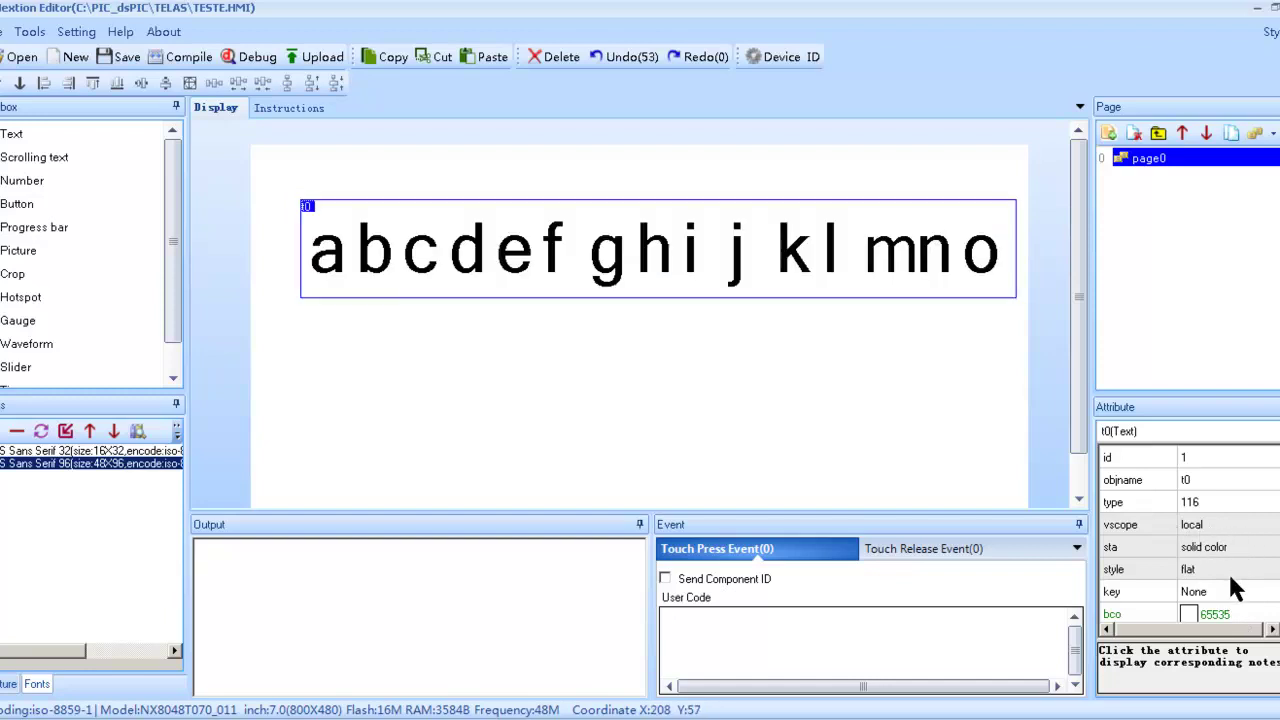
{"action": "key", "text": "Left"}
{"action": "key", "text": "Left"}
{"action": "key", "text": "Left"}
{"action": "key", "text": "Left"}
{"action": "key", "text": "Left"}
{"action": "key", "text": "Left"}
{"action": "key", "text": "Left"}
{"action": "key", "text": "Left"}
{"action": "key", "text": "Left"}
{"action": "key", "text": "Left"}
{"action": "key", "text": "Left"}
{"action": "key", "text": "Left"}
{"action": "key", "text": "Left"}
{"action": "key", "text": "Left"}
{"action": "key", "text": "Left"}
{"action": "key", "text": "Left"}
{"action": "key", "text": "Left"}
{"action": "key", "text": "Left"}
{"action": "key", "text": "Left"}
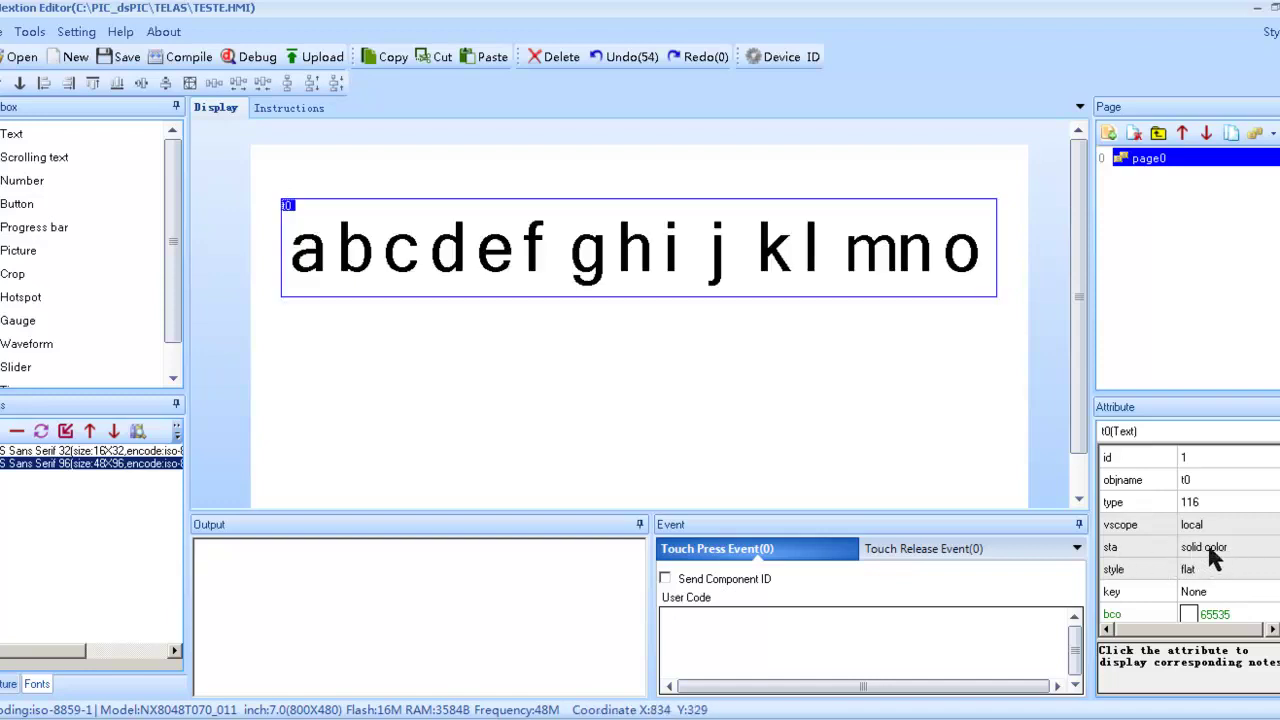
- Try to extend t0's text by one more letter to abcdefghijklmnop
{"action": "scroll", "coordinate": [623, 355], "scroll_direction": "down", "scroll_amount": 3}
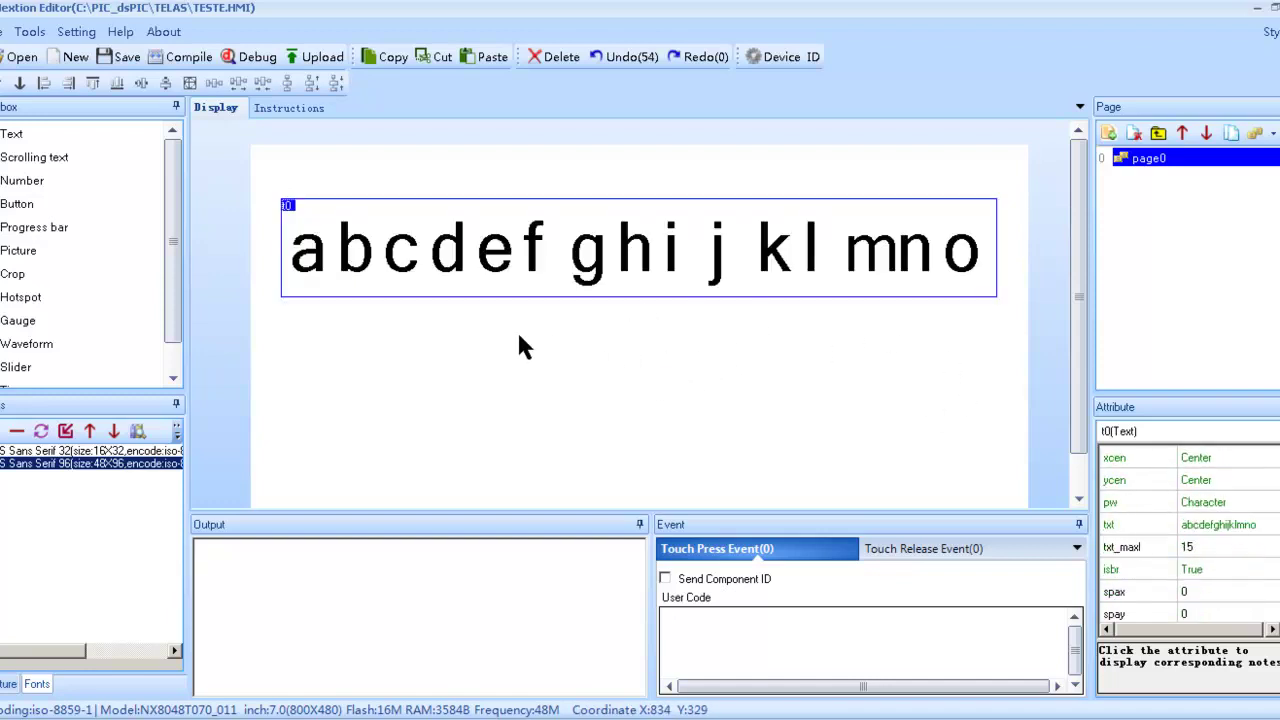
{"action": "key", "text": "Tab"}
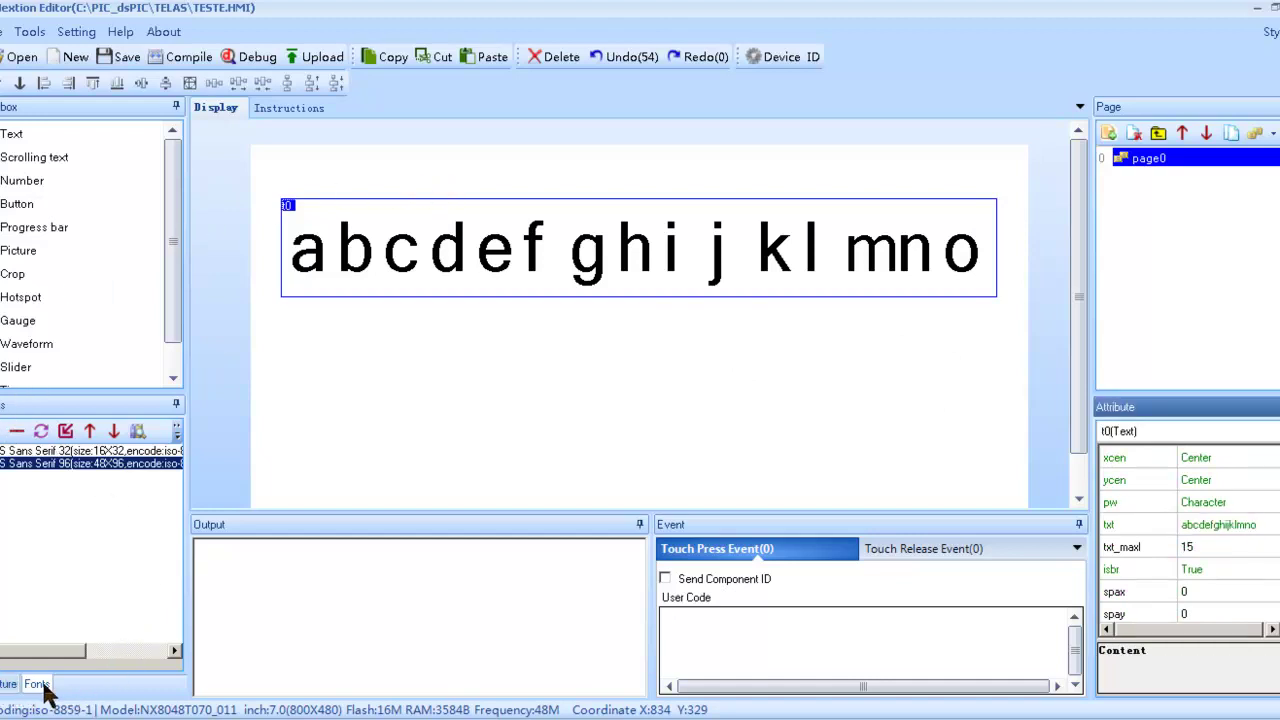
{"action": "type", "text": "p"}
{"action": "key", "text": "Return"}
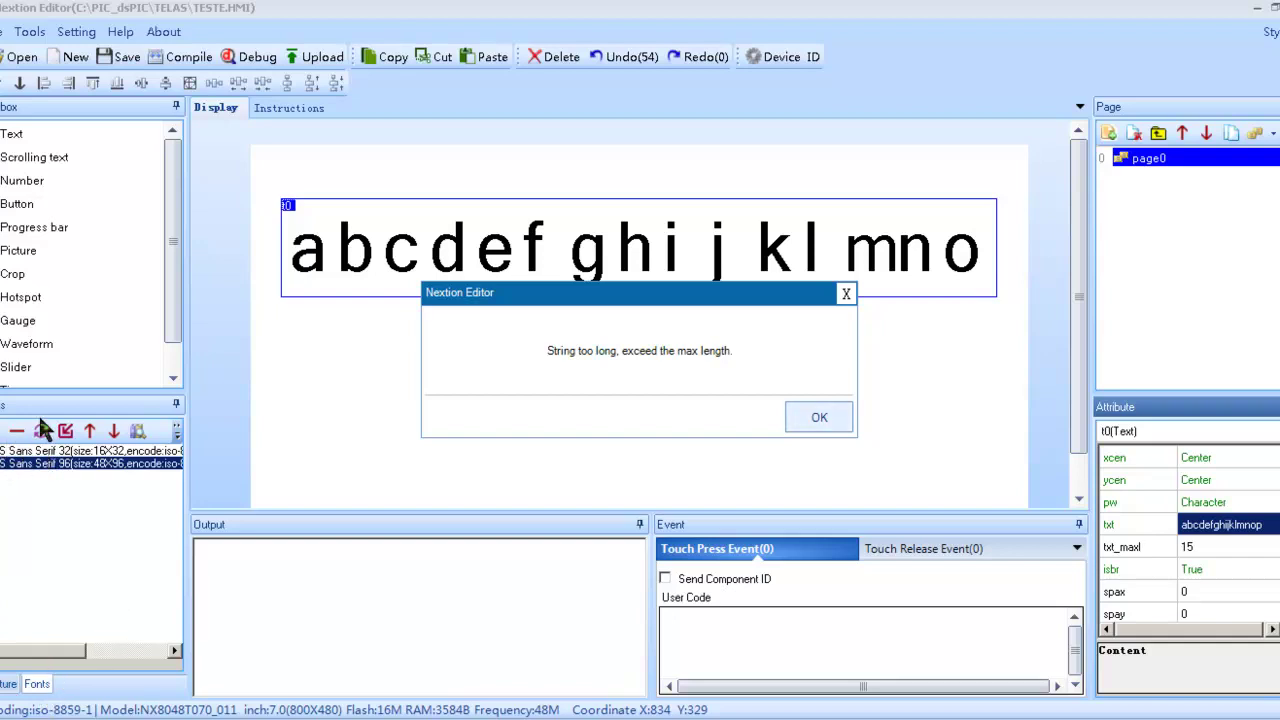
{"action": "key", "text": "Return"}
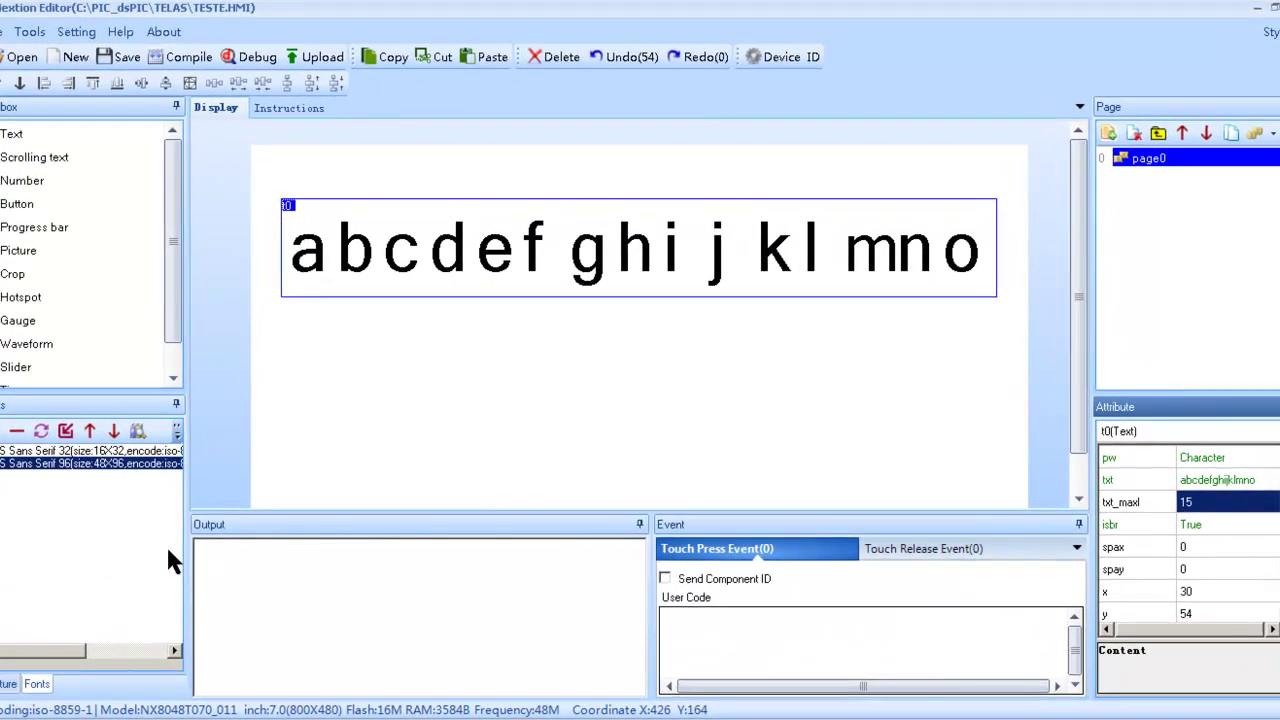
- Test a horizontal character spacing (spax) of 5 on t0 and set it to 10
{"action": "left_click", "coordinate": [1200, 547]}
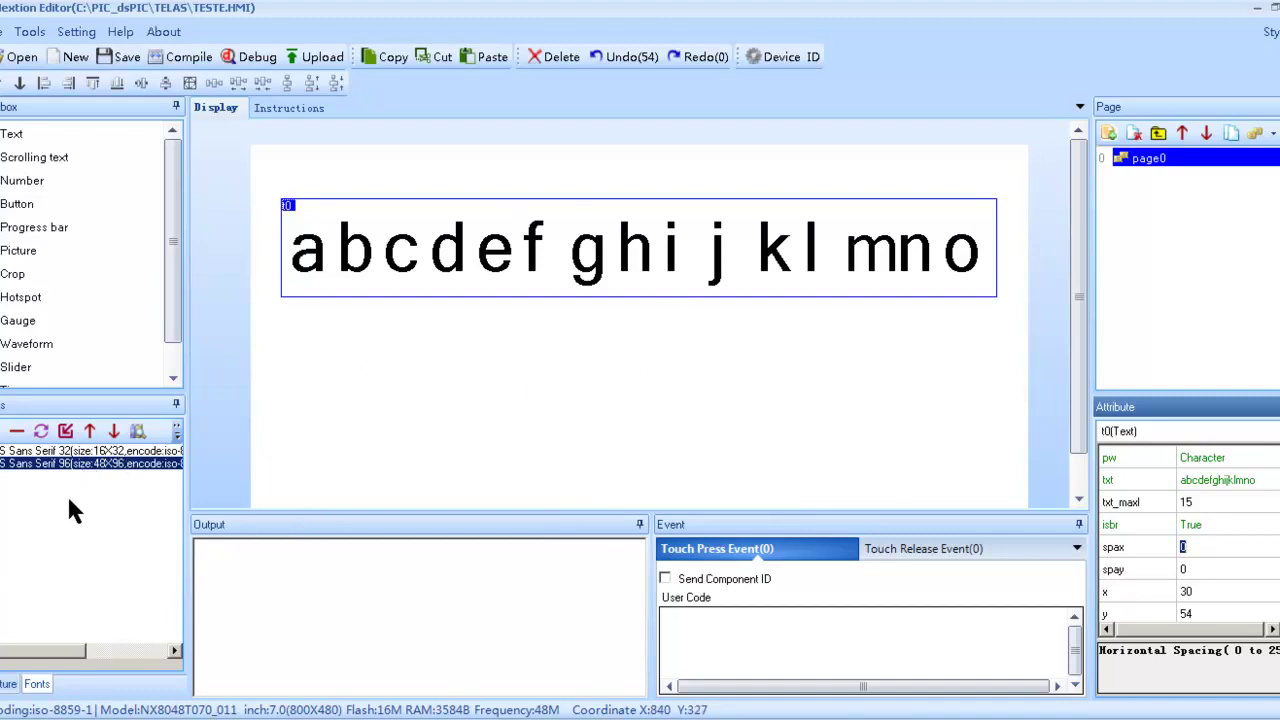
{"action": "type", "text": "5"}
{"action": "key", "text": "Return"}
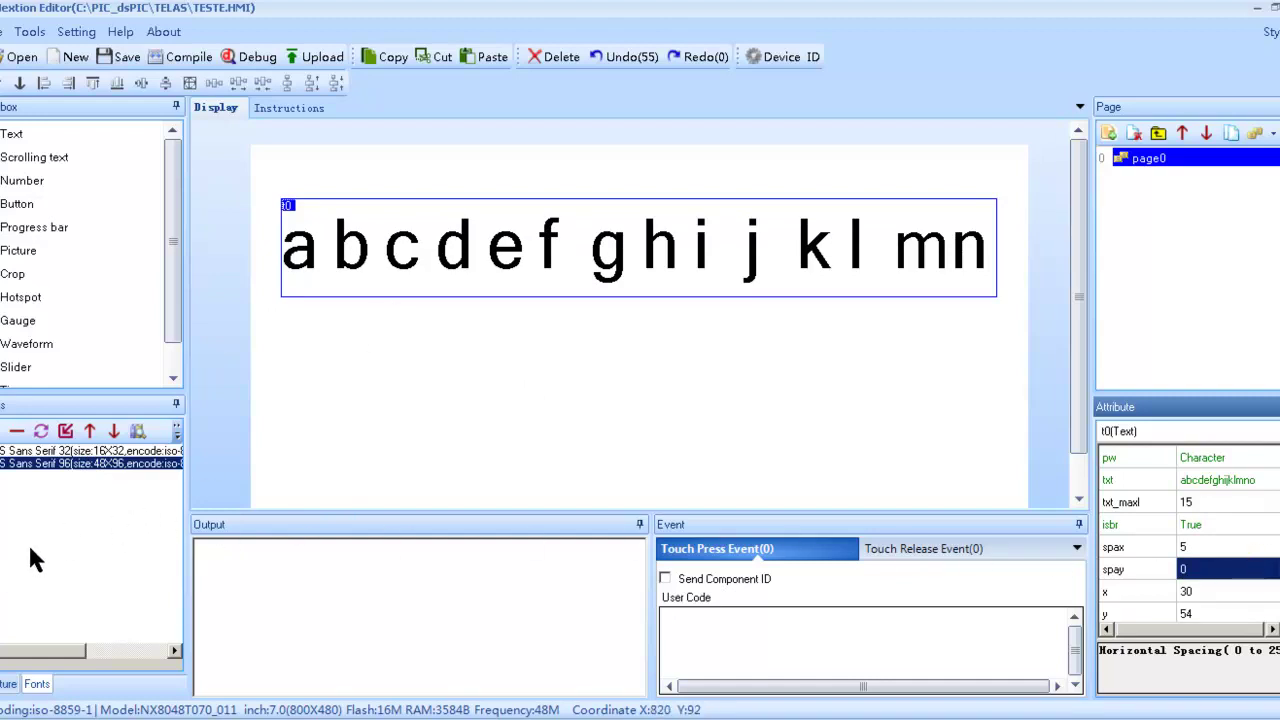
{"action": "key", "text": "Up"}
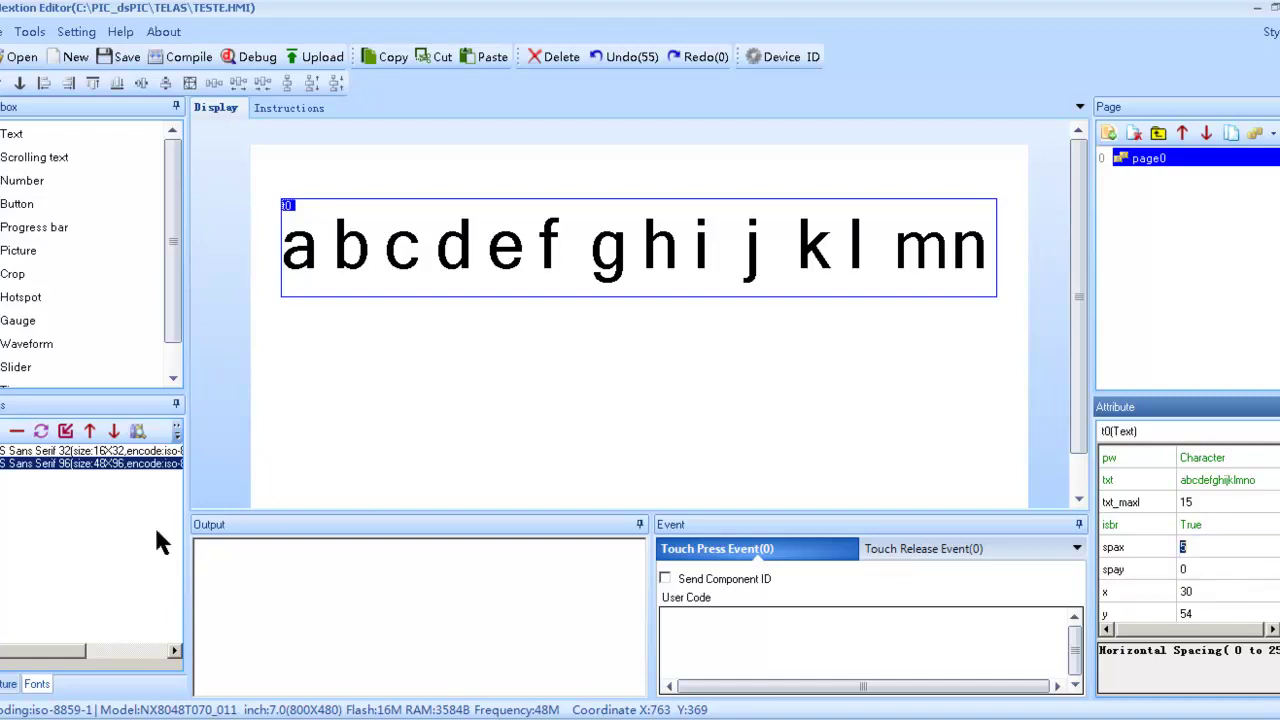
{"action": "type", "text": "10"}
{"action": "key", "text": "Return"}
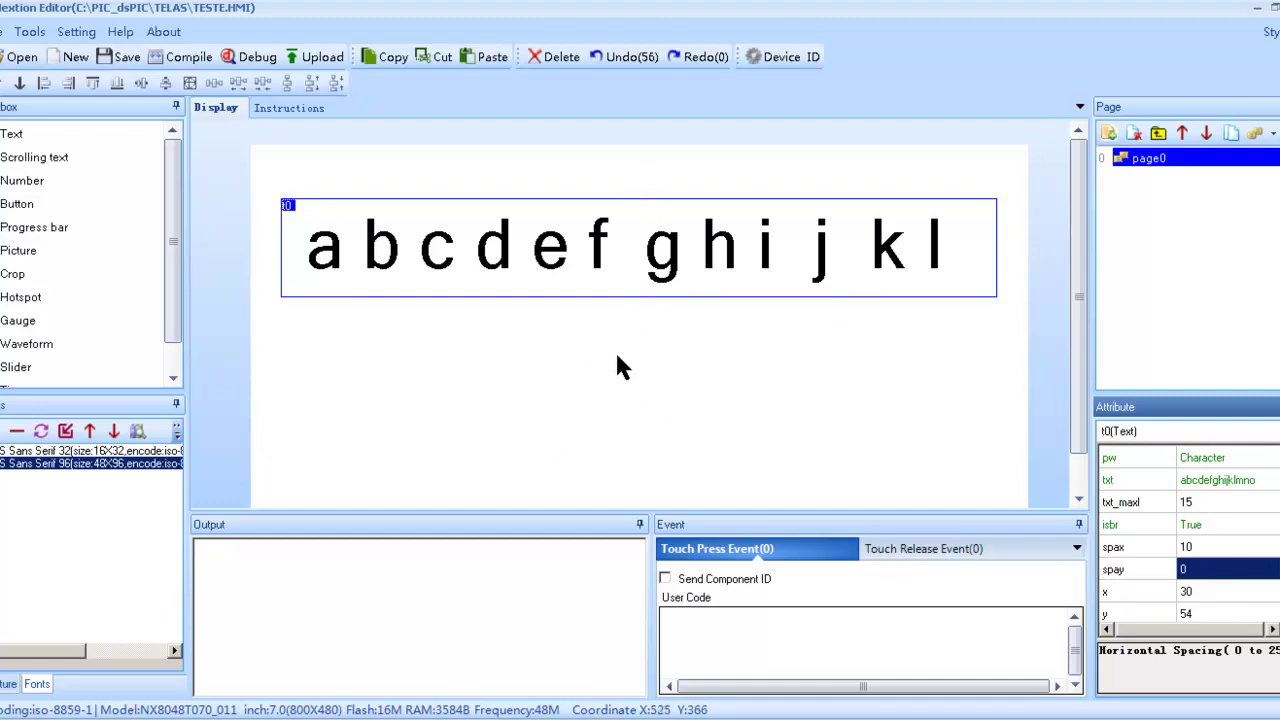
- Set t0's vertical spacing (spay) to 10 and enlarge its frame to a height of about 269 for two text lines
{"action": "type", "text": "10"}
{"action": "key", "text": "Return"}
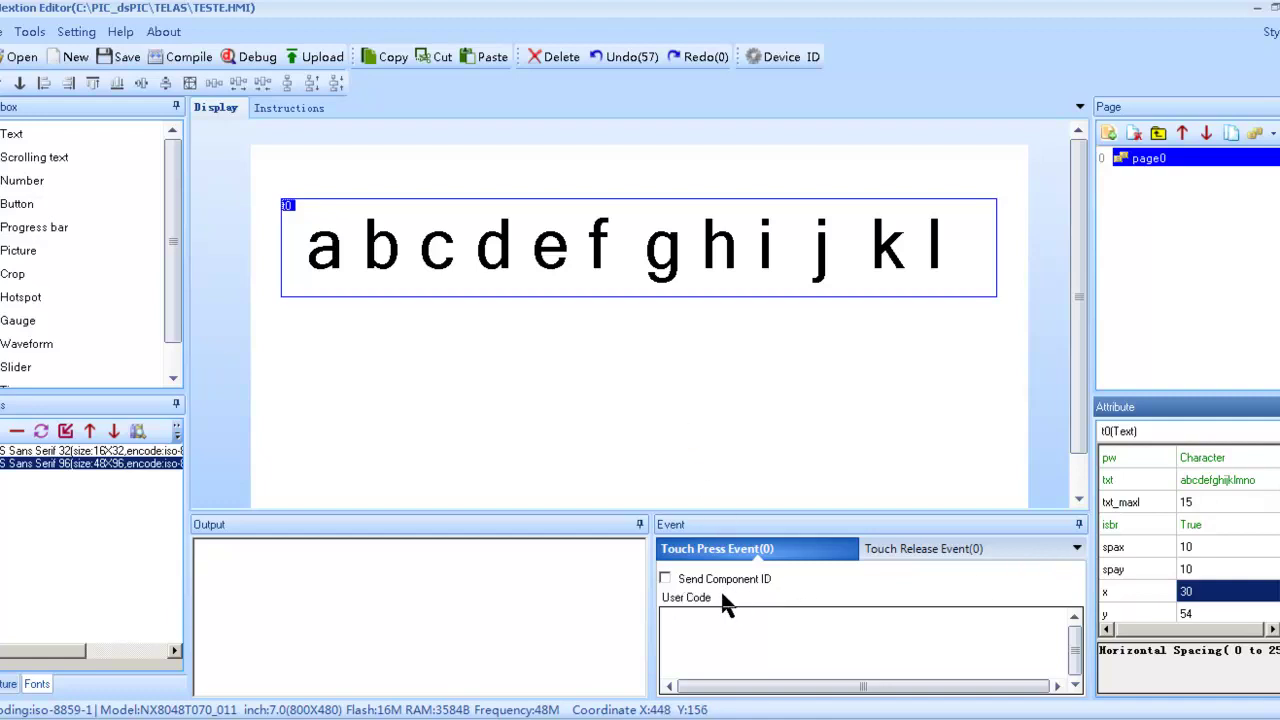
{"action": "left_click_drag", "start_coordinate": [824, 416], "coordinate": [826, 412]}
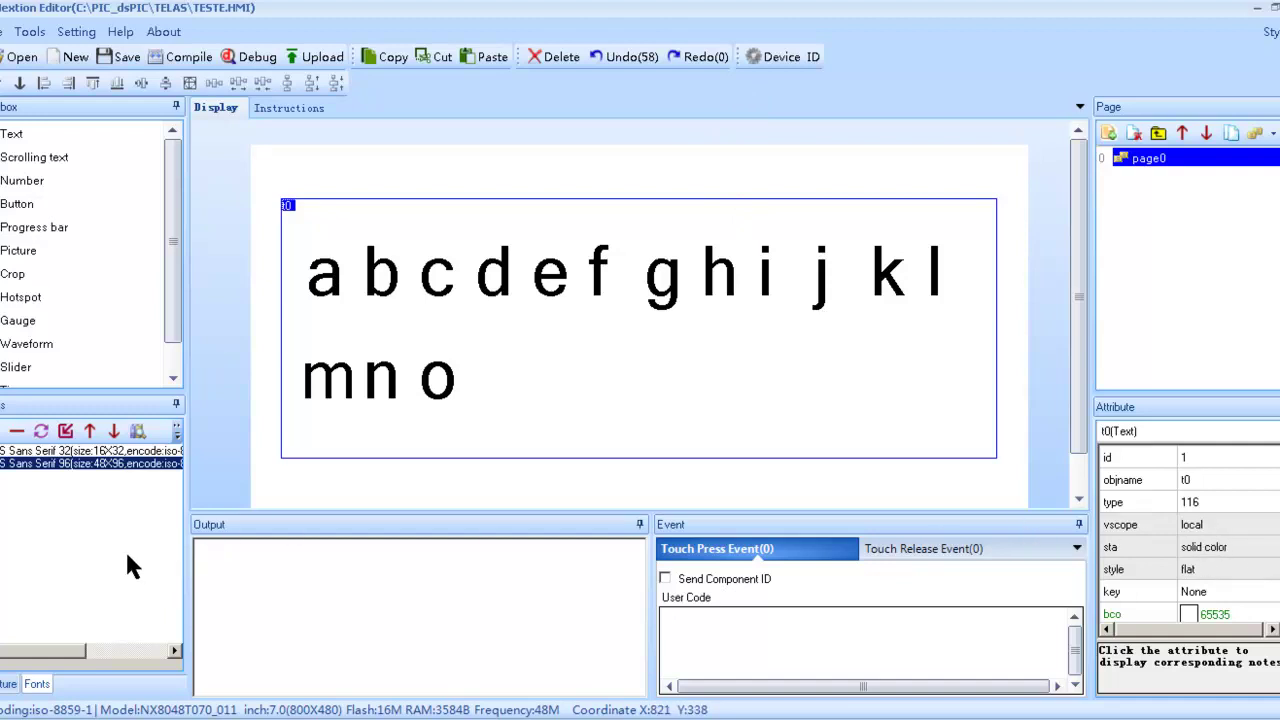
- Reduce t0's vertical spacing (spay) to 5
{"action": "scroll", "coordinate": [22, 437], "scroll_direction": "down", "scroll_amount": 1}
{"action": "scroll", "coordinate": [22, 437], "scroll_direction": "down", "scroll_amount": 3}
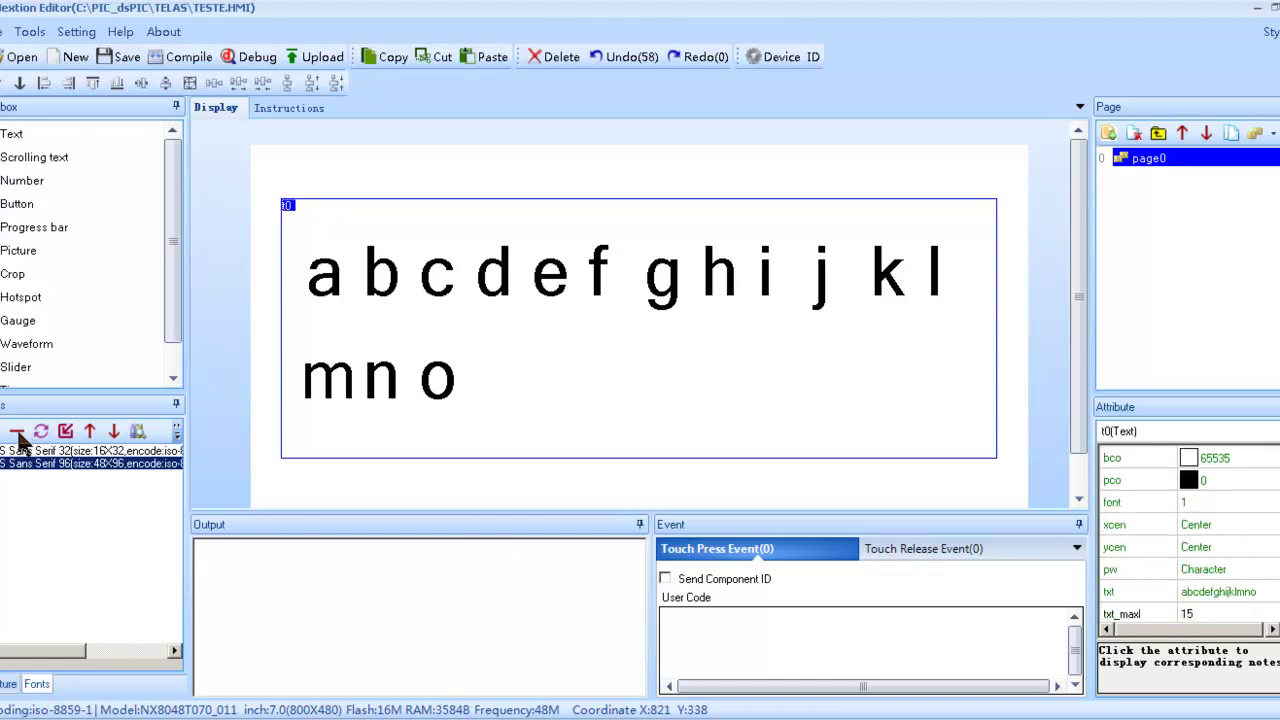
{"action": "scroll", "coordinate": [753, 428], "scroll_direction": "down", "scroll_amount": 2}
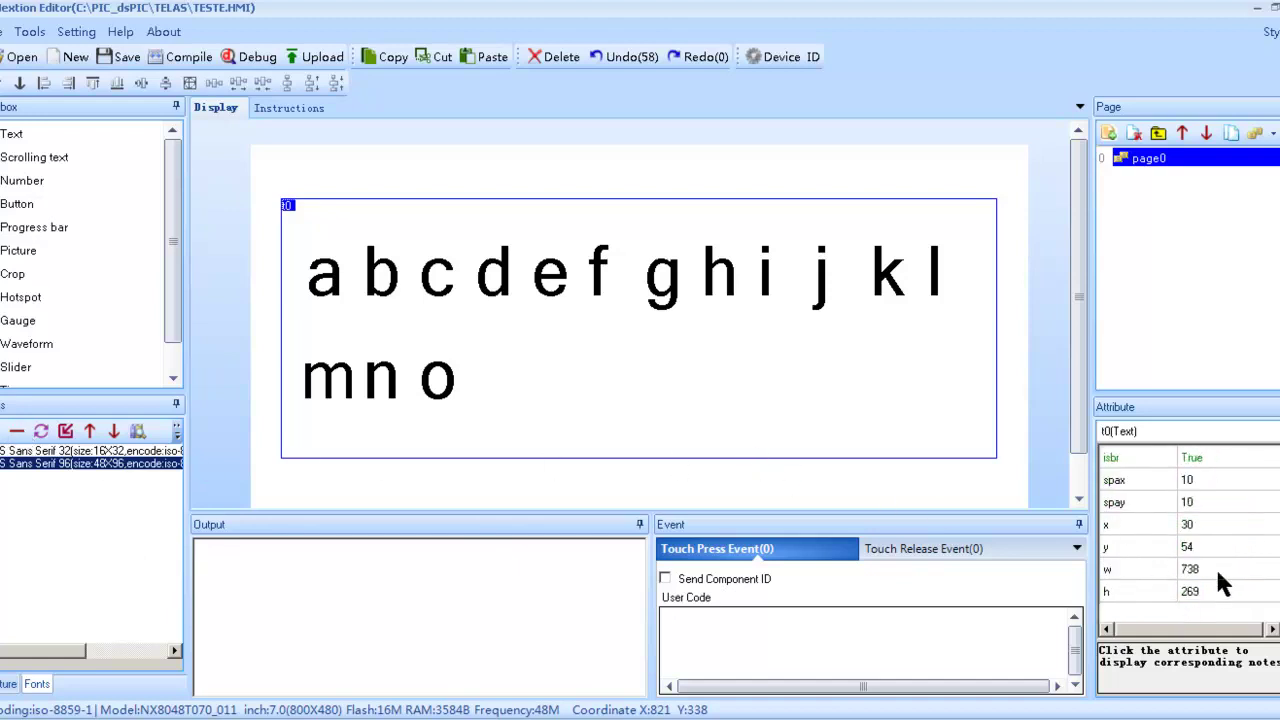
{"action": "left_click", "coordinate": [1187, 502]}
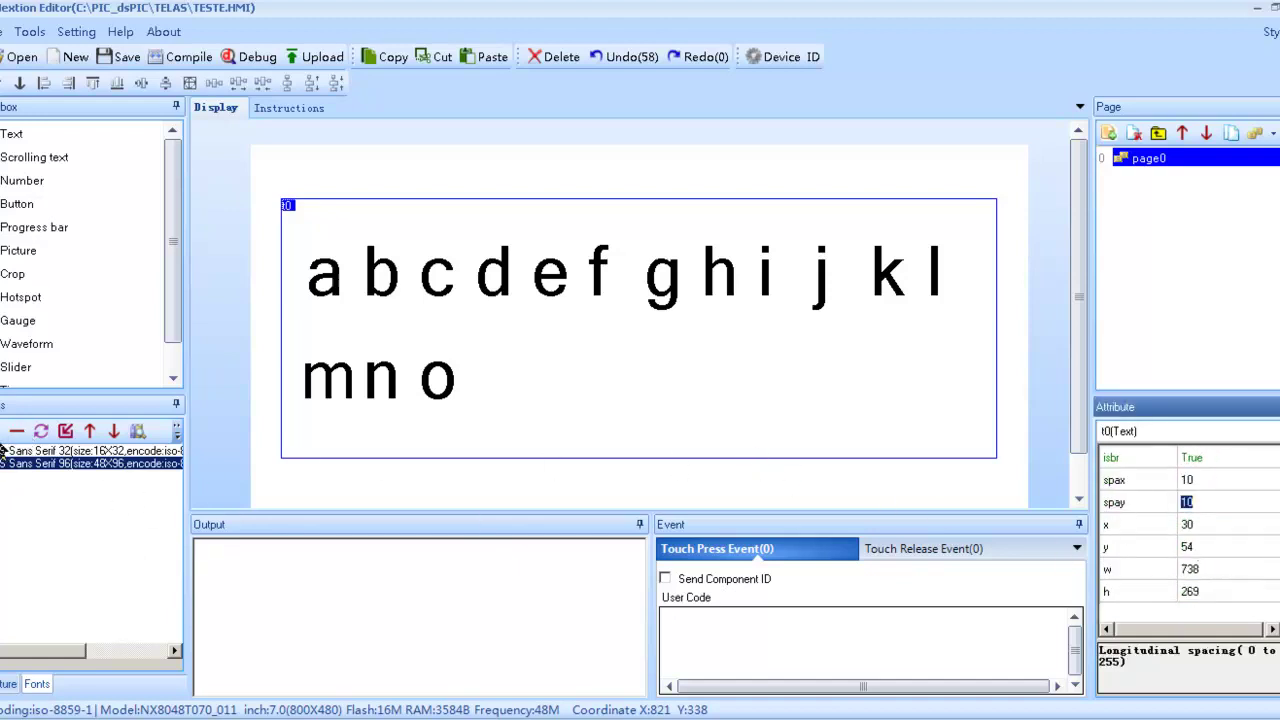
{"action": "type", "text": "5"}
{"action": "key", "text": "Return"}
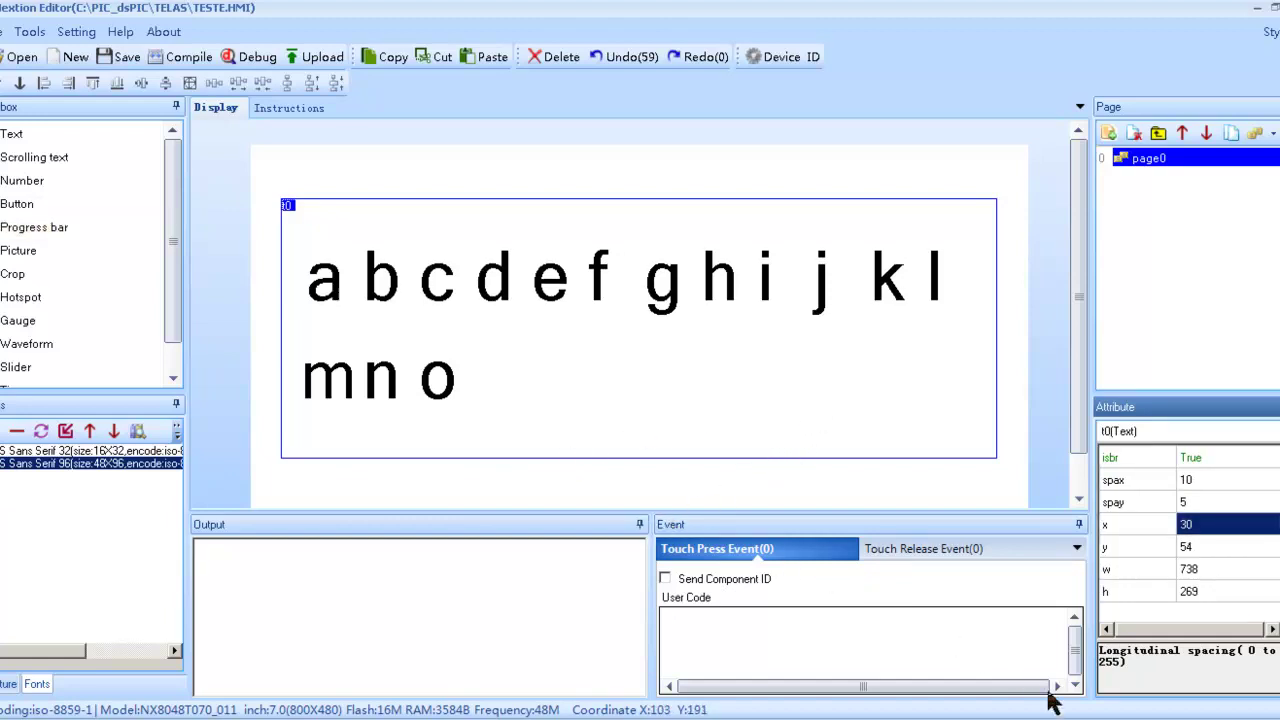
- Set t0's vertical spacing (spay) to 15
{"action": "key", "text": "Up"}
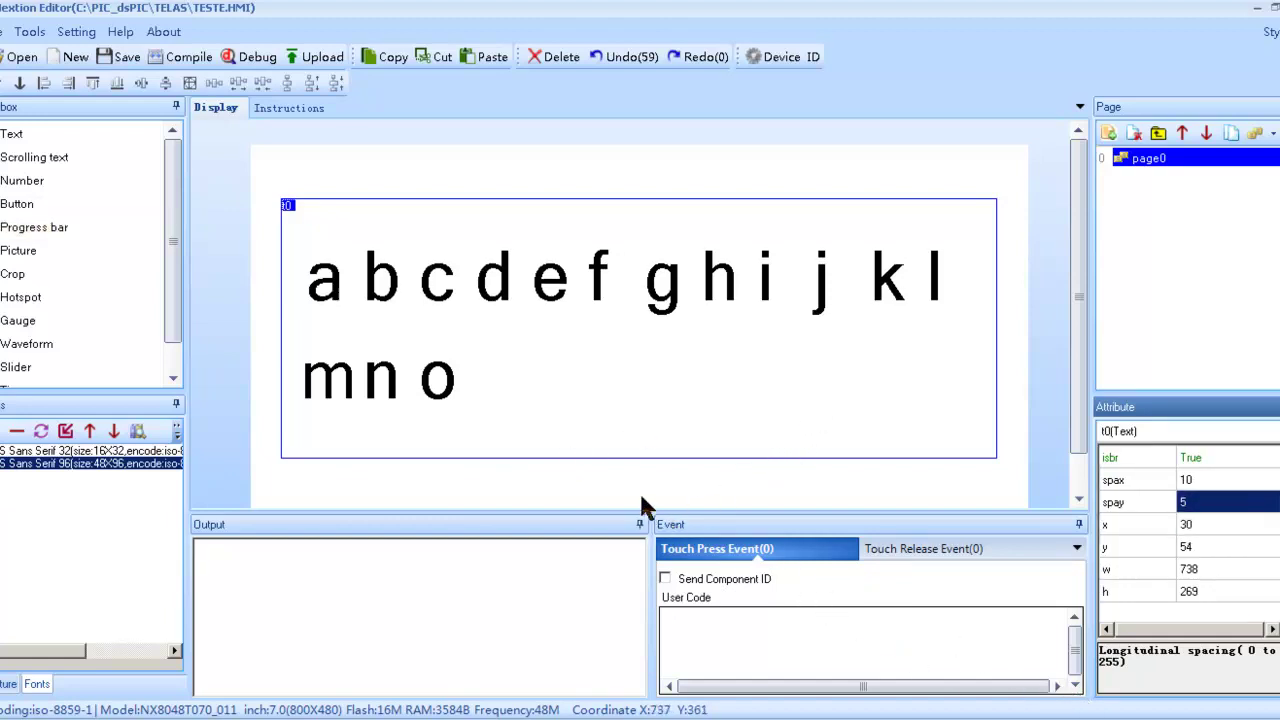
{"action": "type", "text": "15"}
{"action": "key", "text": "Return"}
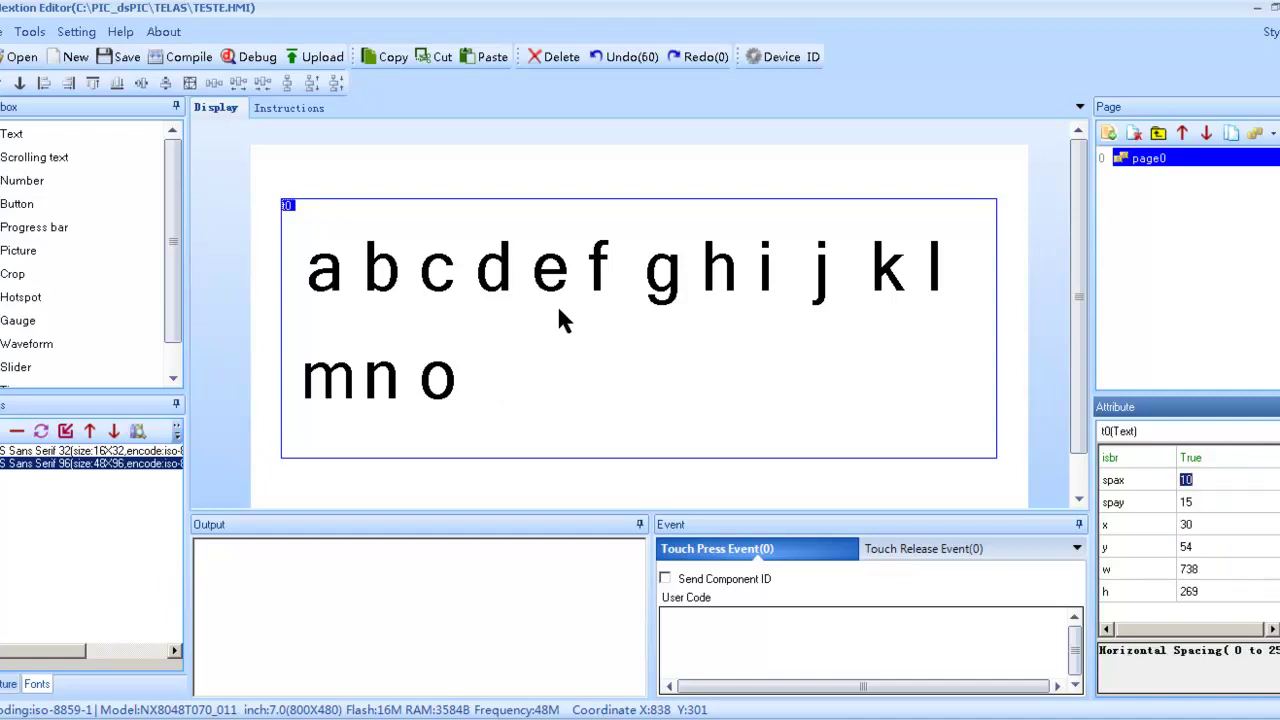
- Reset both the horizontal (spax) and vertical (spay) spacing of t0 to 0
{"action": "key", "text": "Return"}
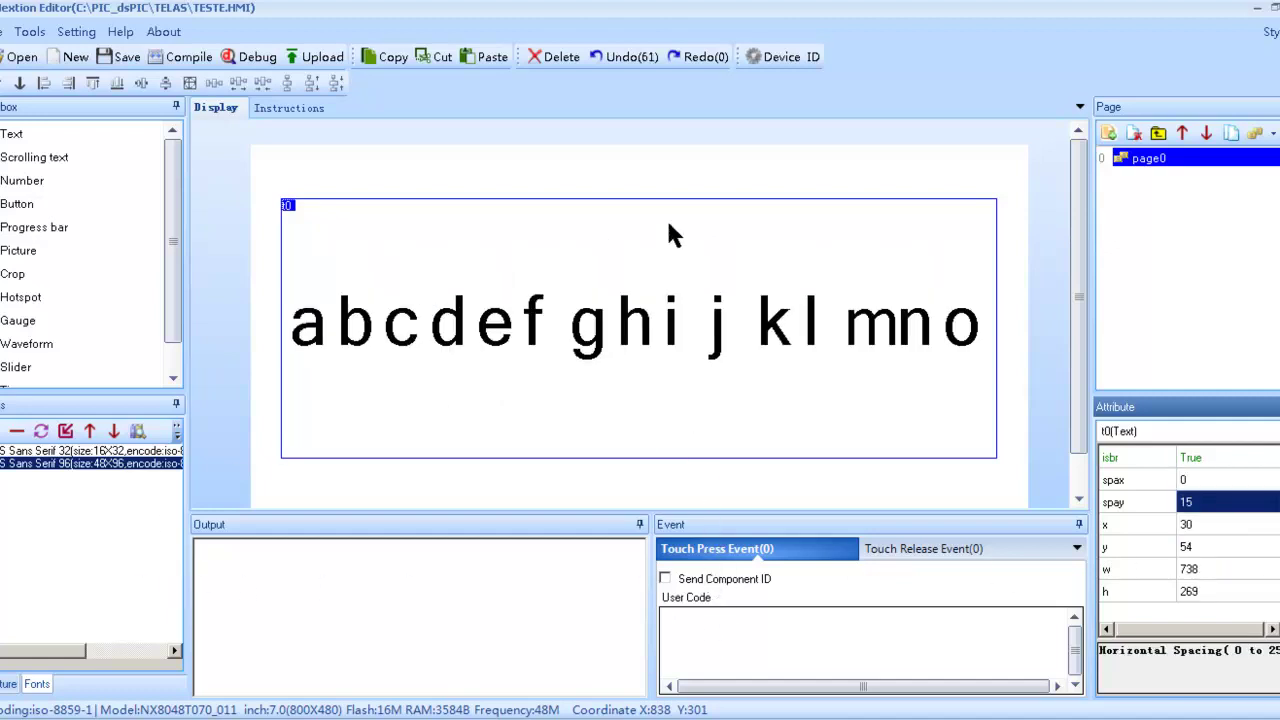
{"action": "type", "text": "0"}
{"action": "key", "text": "Return"}
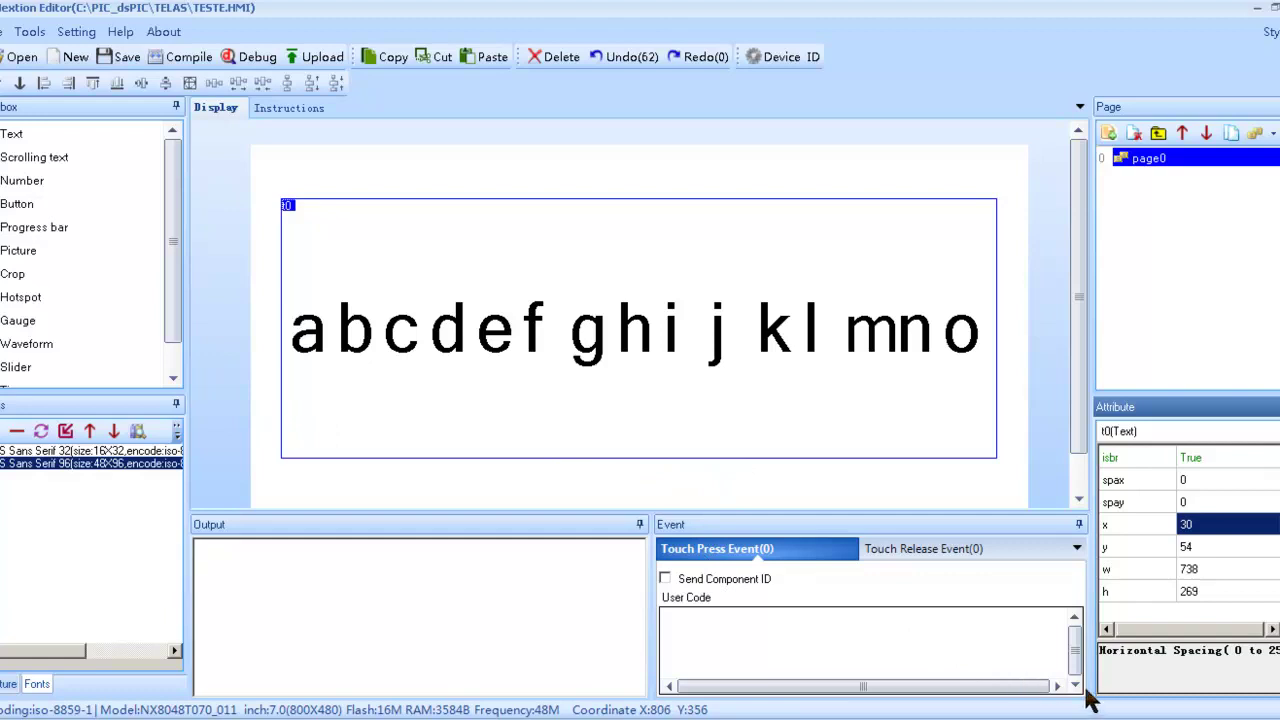
- Shorten t0's text content (txt) to abcdefghi
{"action": "scroll", "coordinate": [1075, 700], "scroll_direction": "up", "scroll_amount": 2}
{"action": "key", "text": "Up"}
{"action": "key", "text": "Up"}
{"action": "key", "text": "Up"}
{"action": "key", "text": "Up"}
{"action": "key", "text": "Up"}
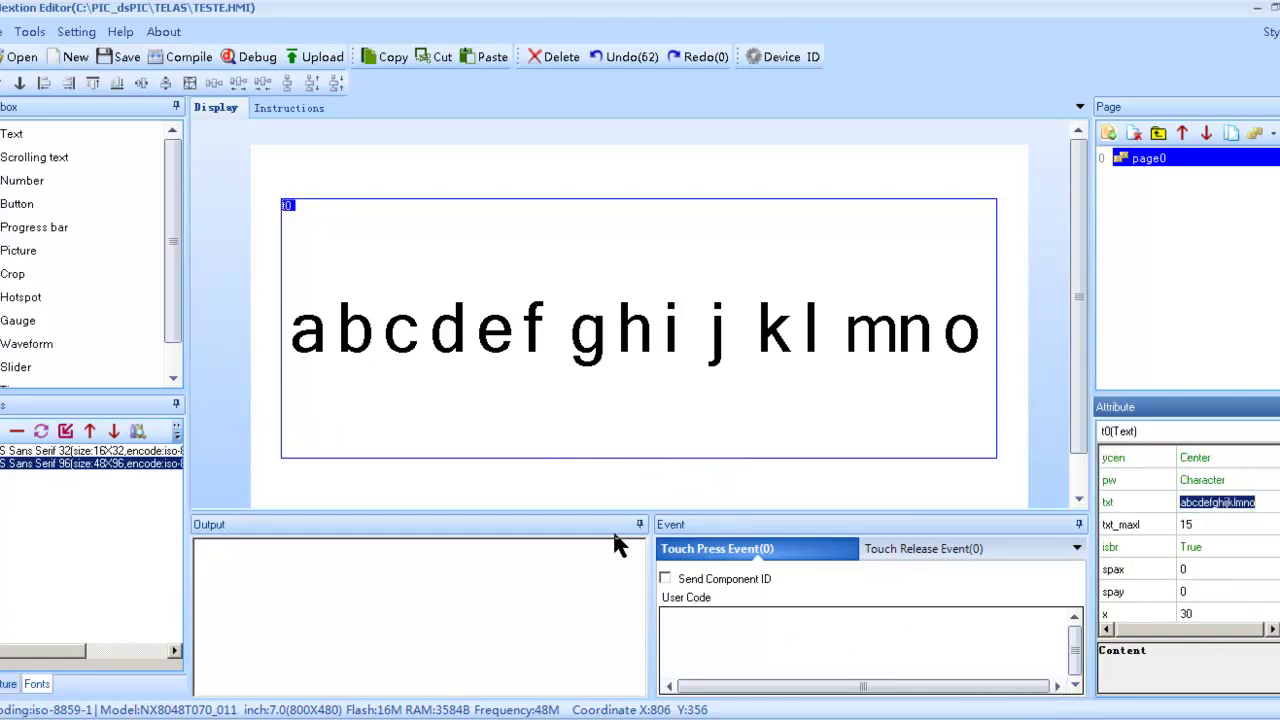
{"action": "key", "text": "End"}
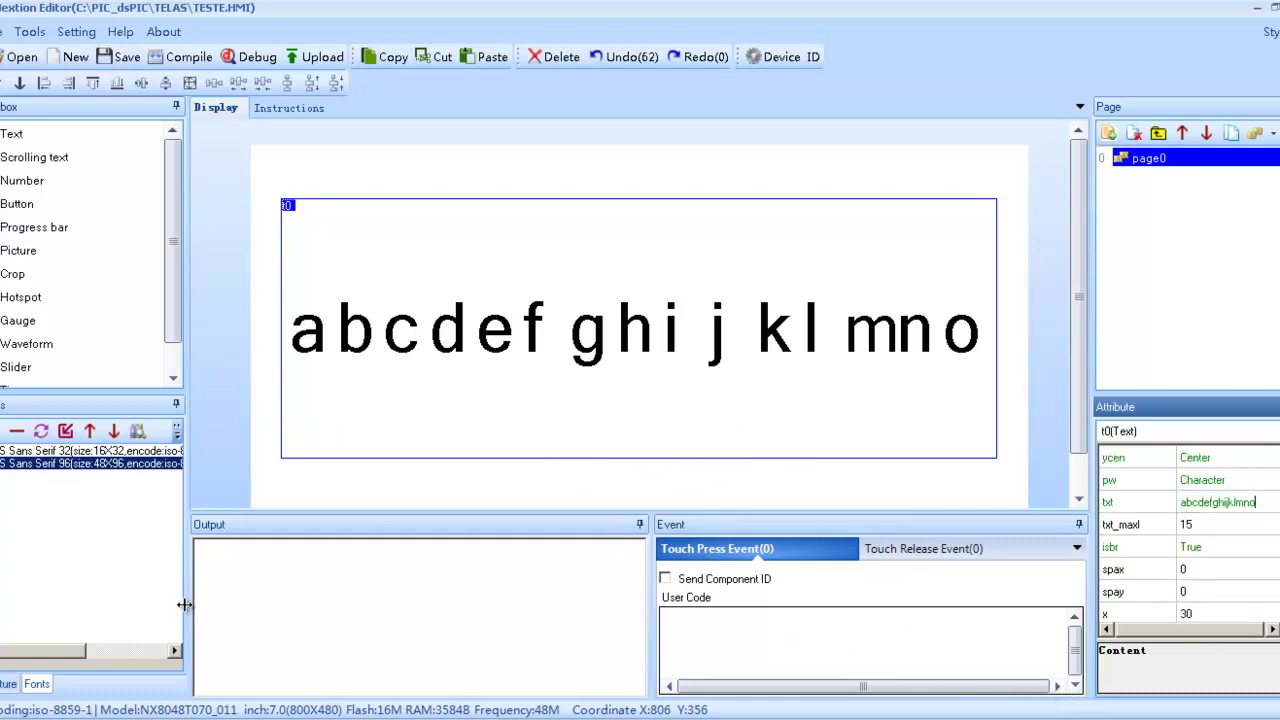
{"action": "key", "text": "BackSpace"}
{"action": "key", "text": "BackSpace"}
{"action": "key", "text": "BackSpace"}
{"action": "key", "text": "Return"}
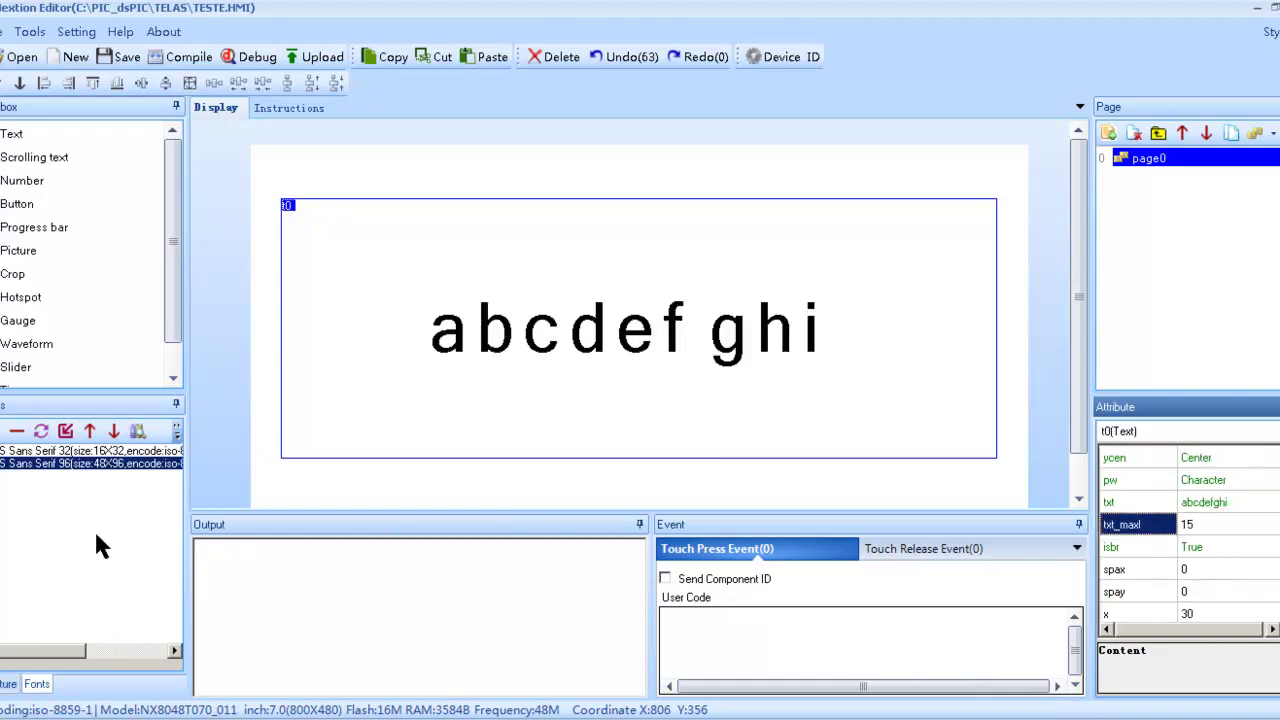
- Set t0's maximum text length (txt_maxl) to 10
{"action": "key", "text": "Tab"}
{"action": "type", "text": "1"}
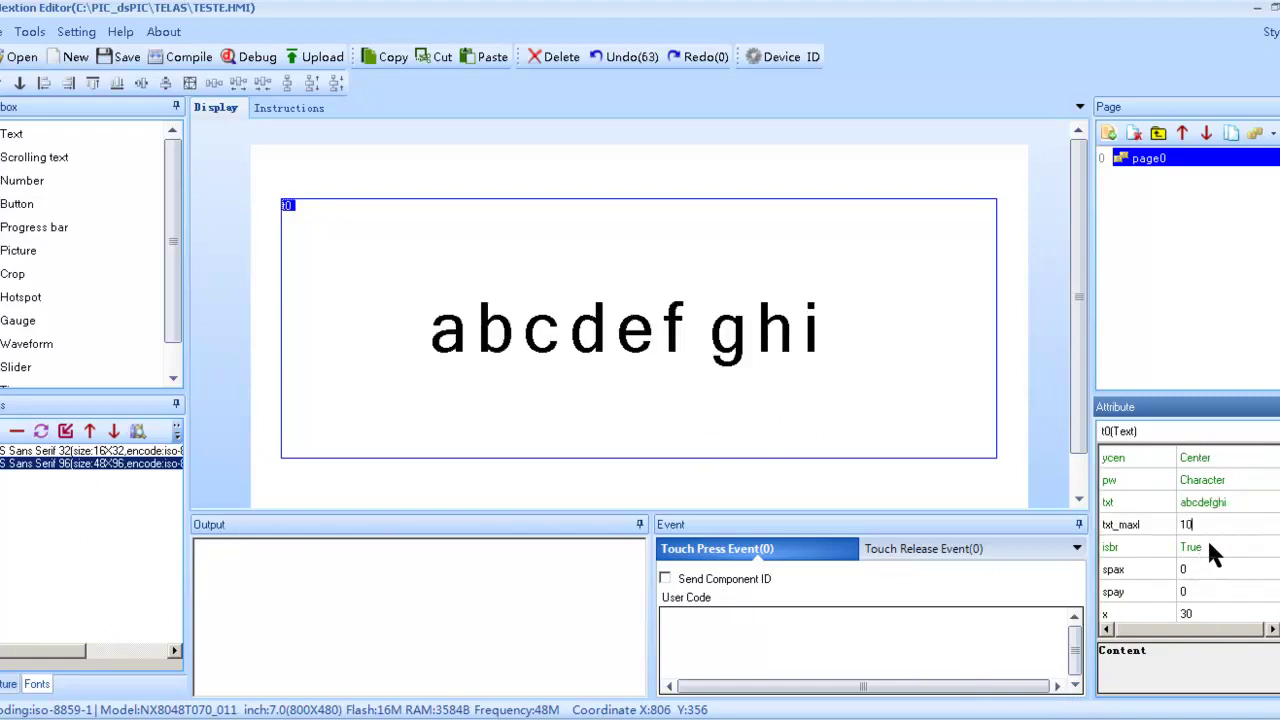
{"action": "left_click", "coordinate": [1228, 550]}
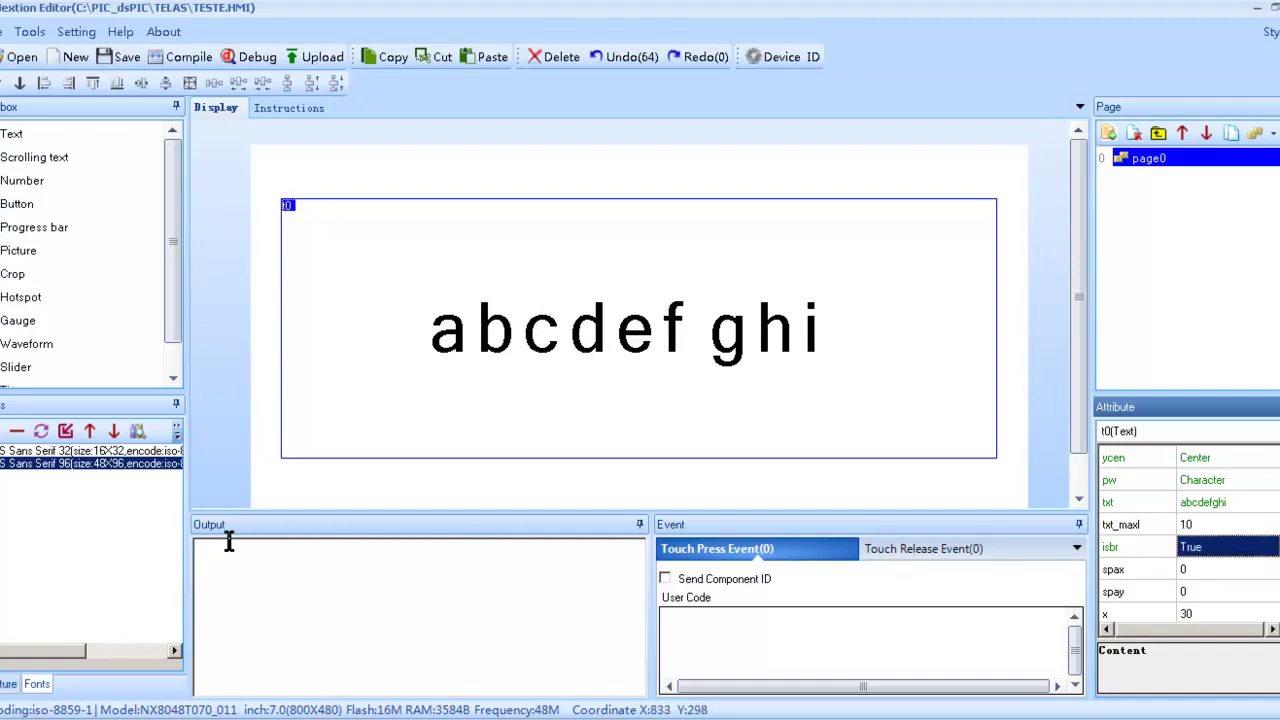
- Narrow t0's frame on the page and set its width (w) to exactly 500
{"action": "scroll", "coordinate": [1213, 550], "scroll_direction": "down", "scroll_amount": 2}
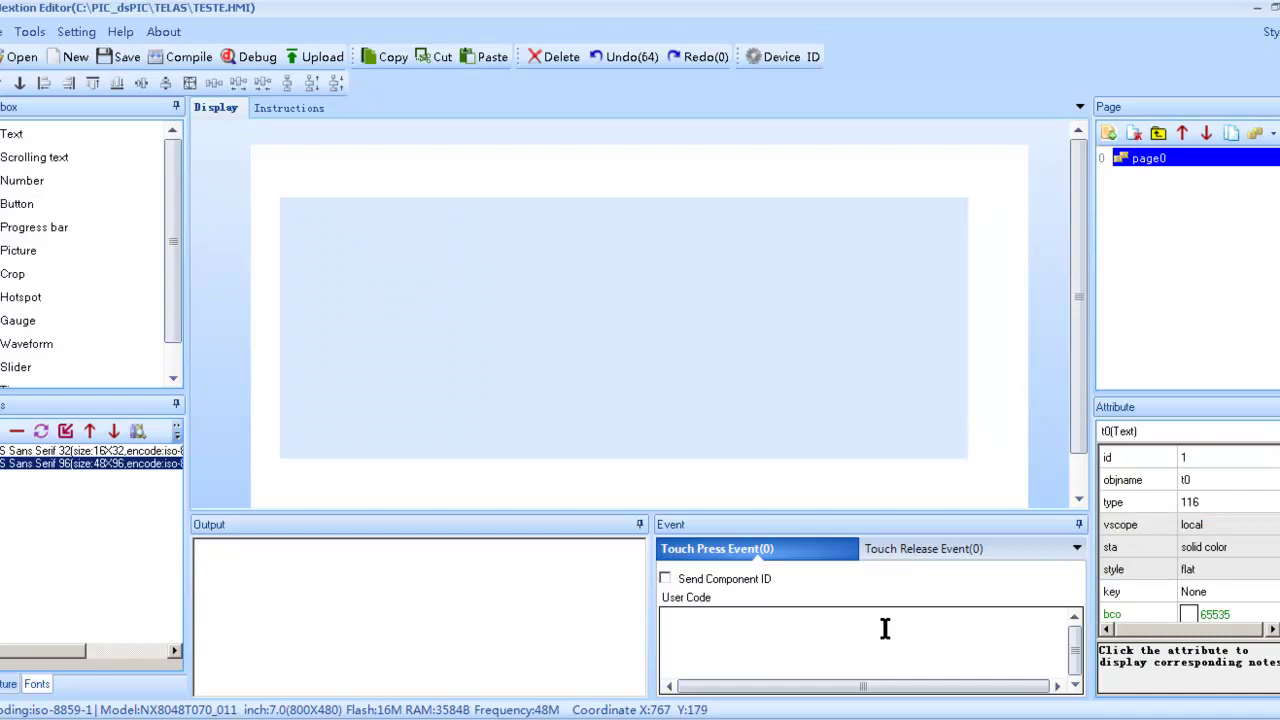
{"action": "left_click_drag", "start_coordinate": [695, 398], "coordinate": [677, 412]}
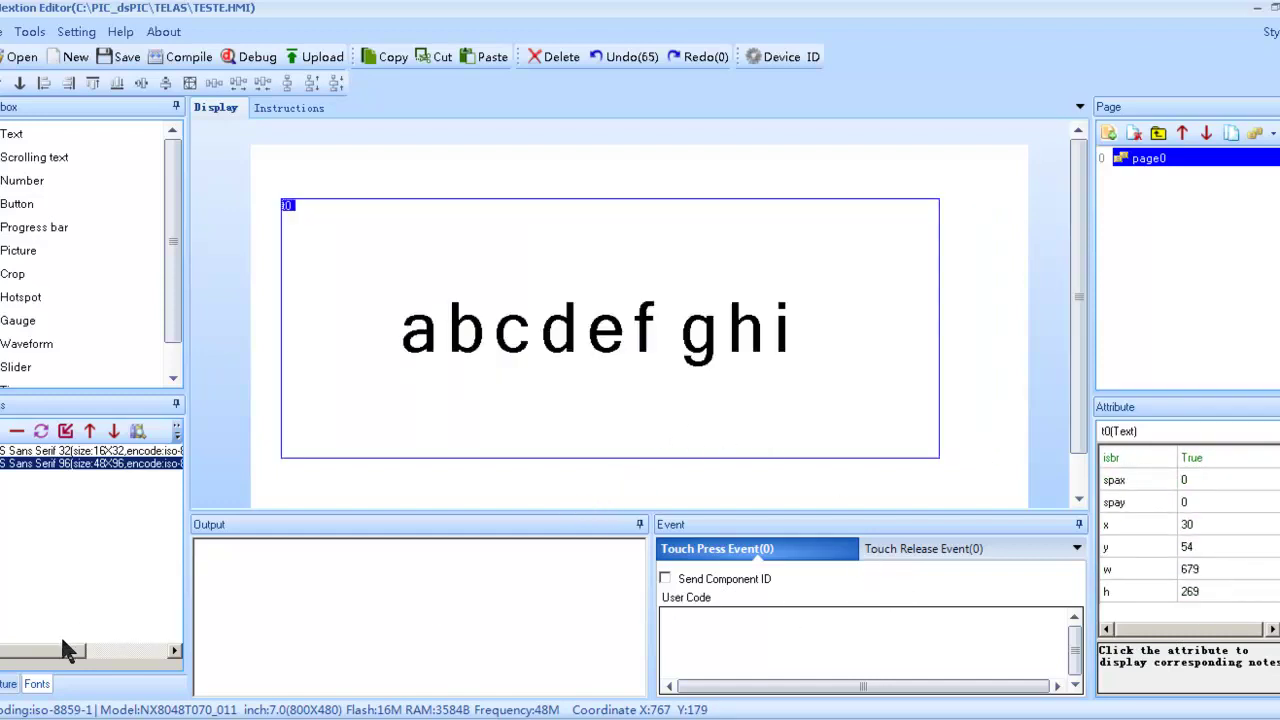
{"action": "type", "text": "500"}
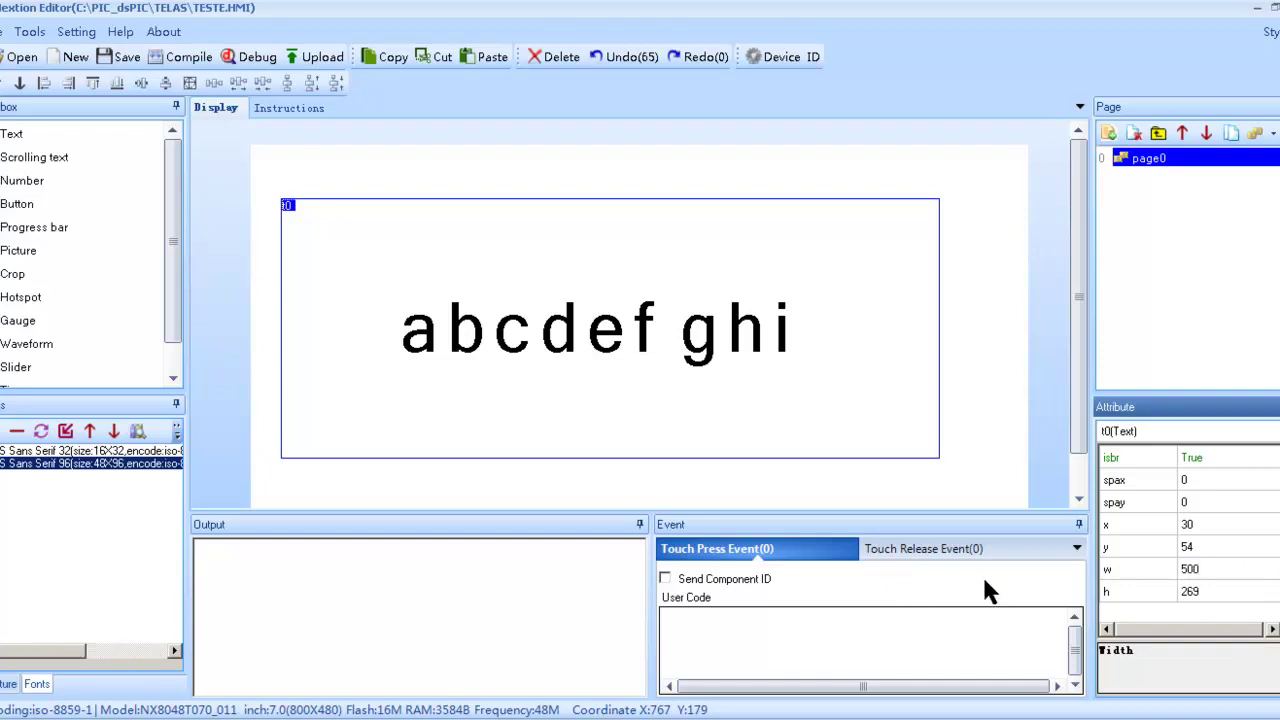
{"action": "key", "text": "Tab"}
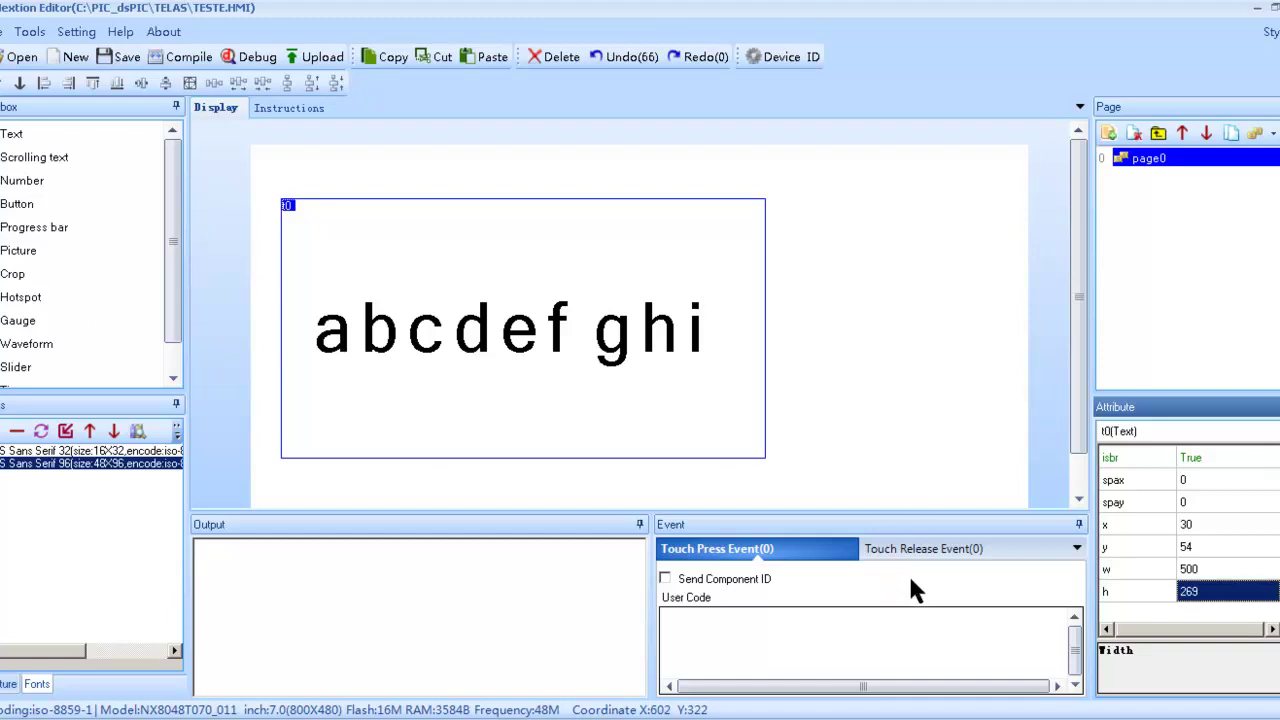
- Test a height (h) of 150 on t0, shrink the frame further and set its height to 110
{"action": "type", "text": "150"}
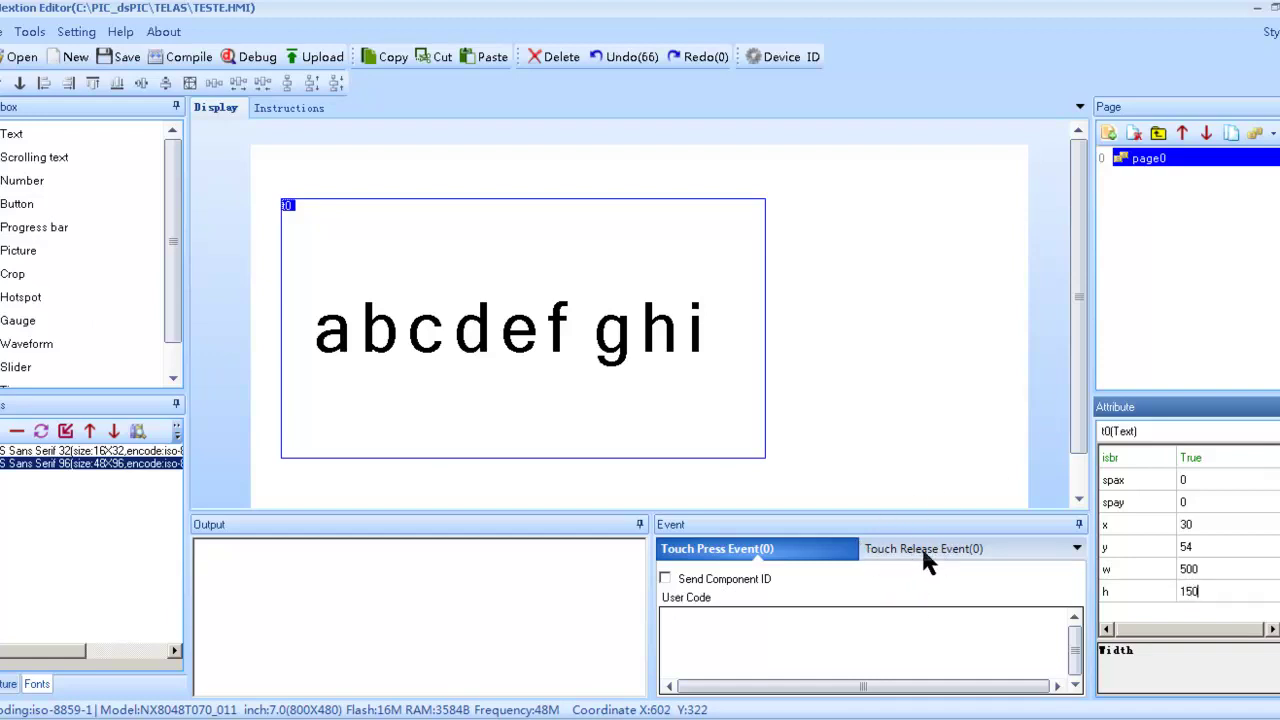
{"action": "key", "text": "Return"}
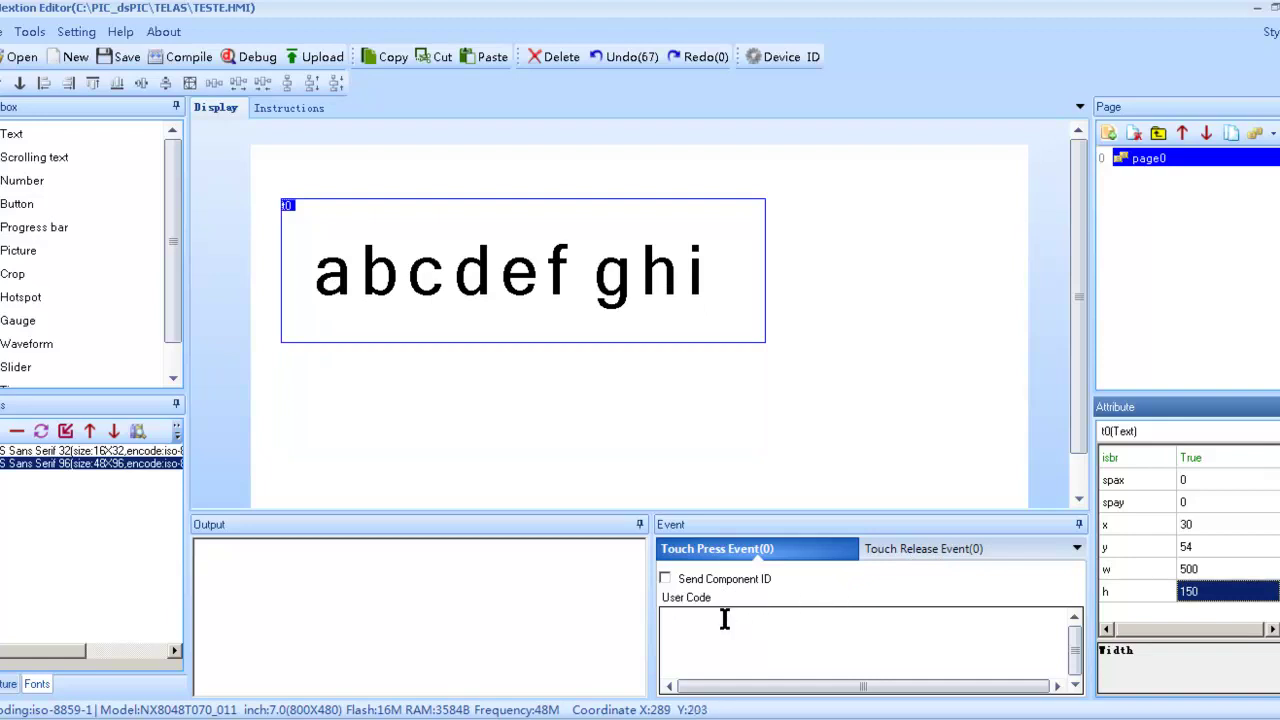
{"action": "left_click", "coordinate": [487, 456]}
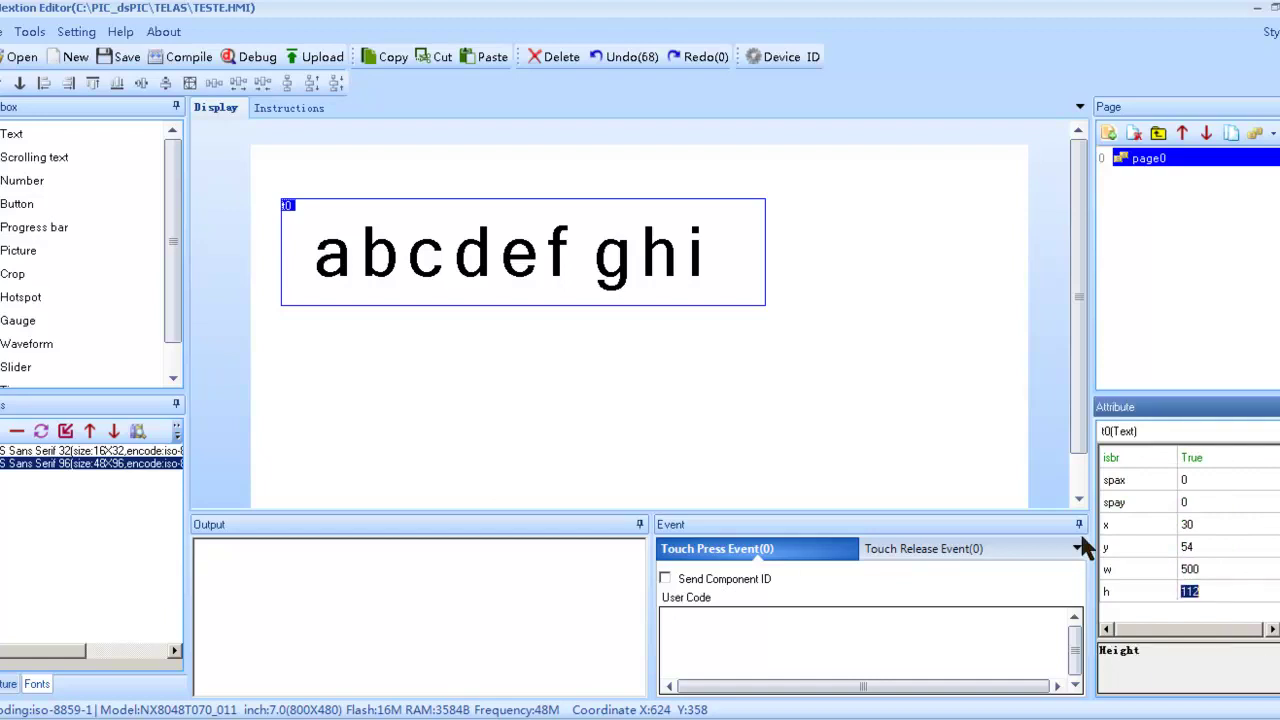
{"action": "type", "text": "110"}
{"action": "key", "text": "Return"}
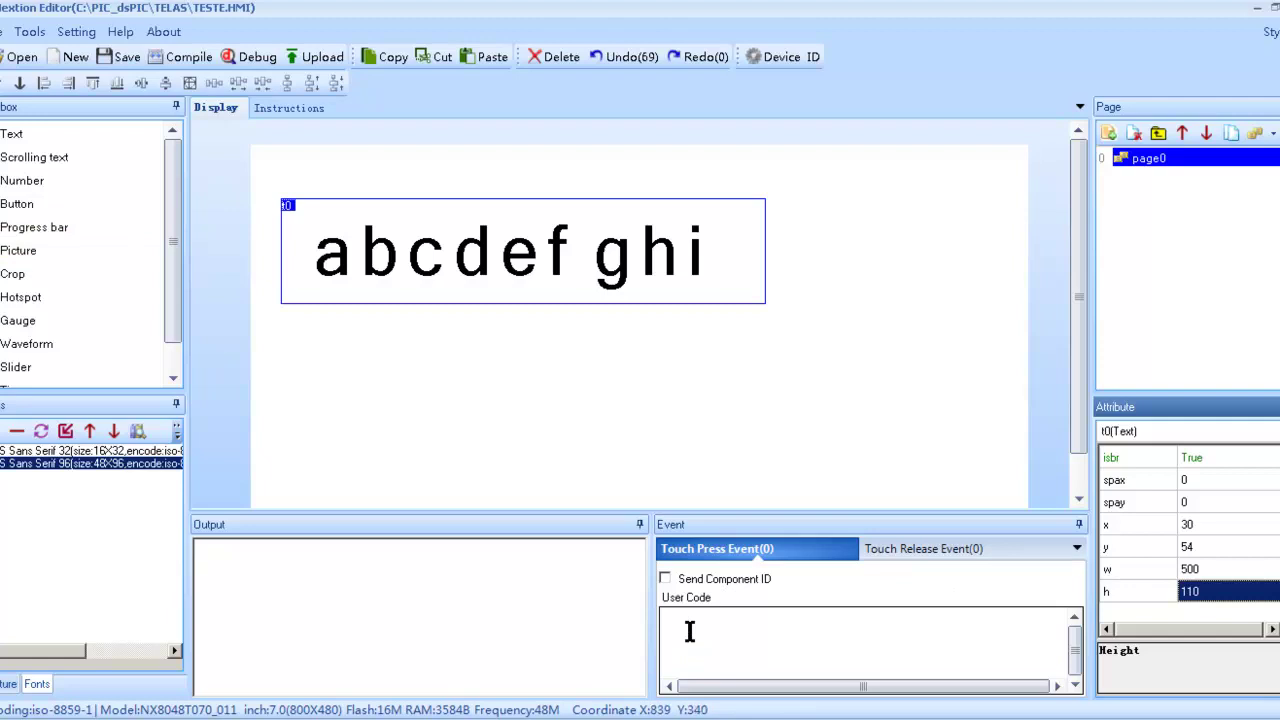
- Position t0 at x 100 and y 100 through its coordinate attributes
{"action": "key", "text": "Up"}
{"action": "key", "text": "Up"}
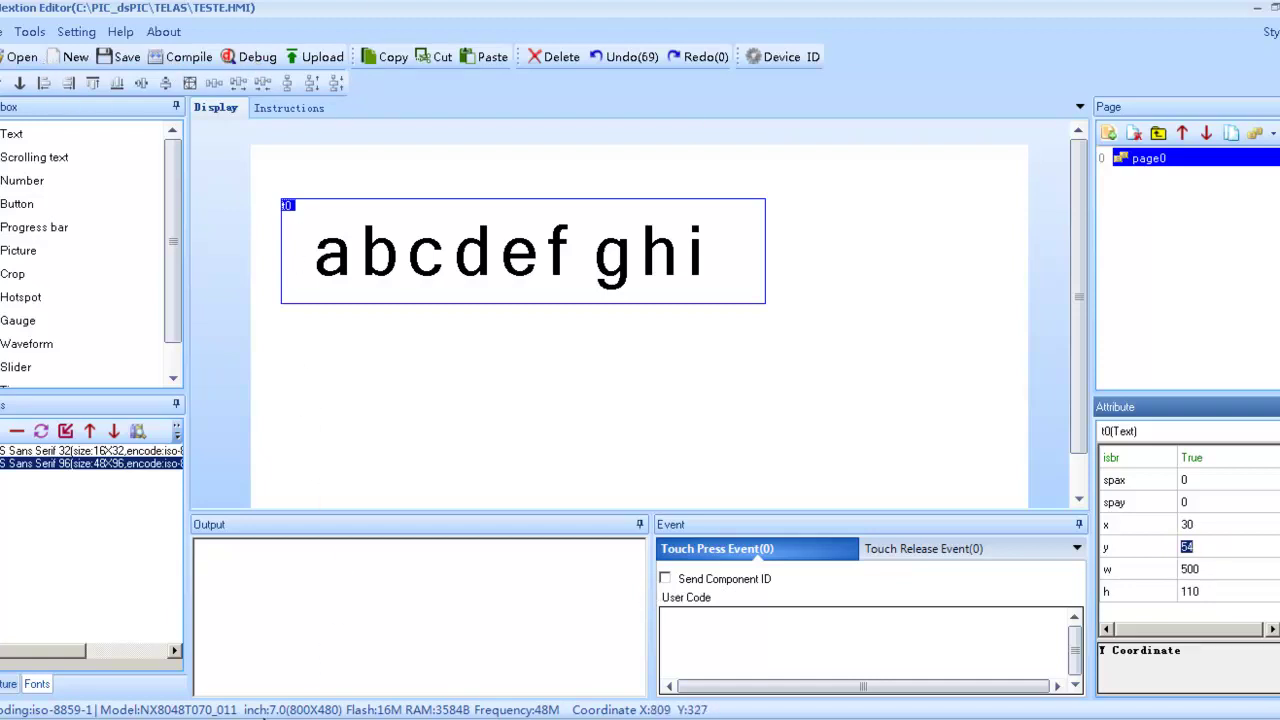
{"action": "type", "text": "100"}
{"action": "key", "text": "Return"}
{"action": "key", "text": "Down"}
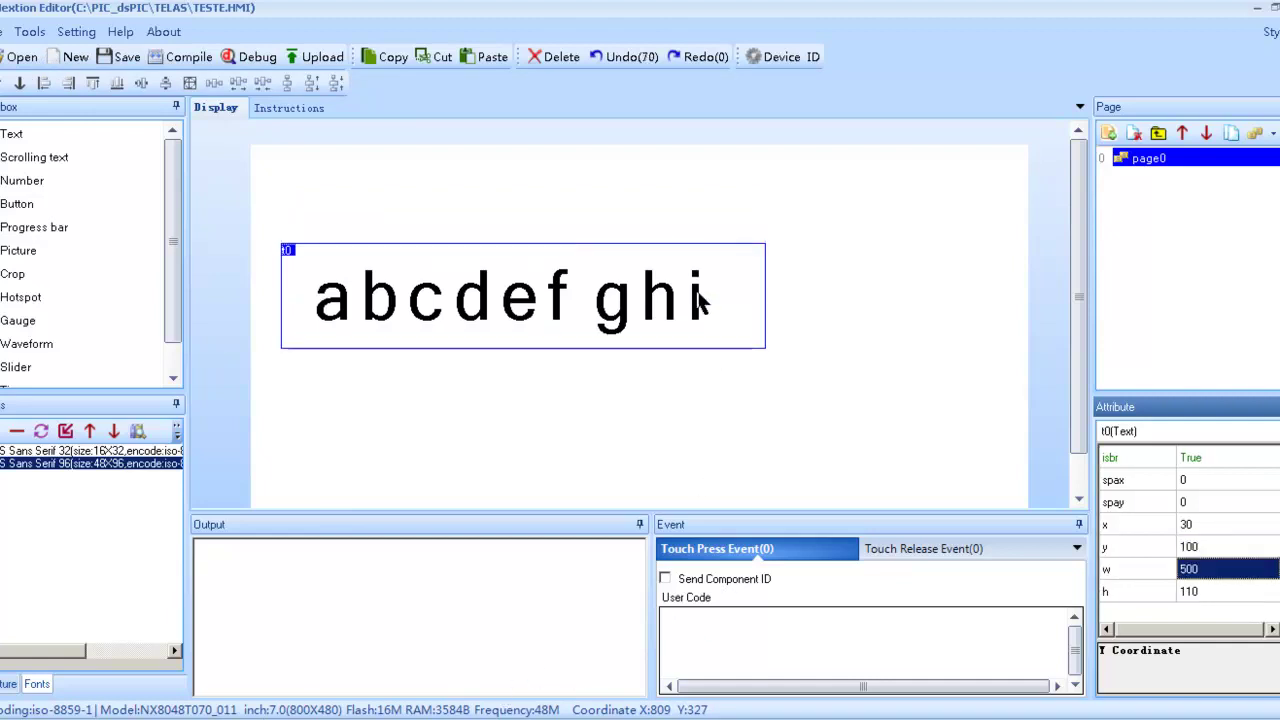
{"action": "key", "text": "Up"}
{"action": "key", "text": "Up"}
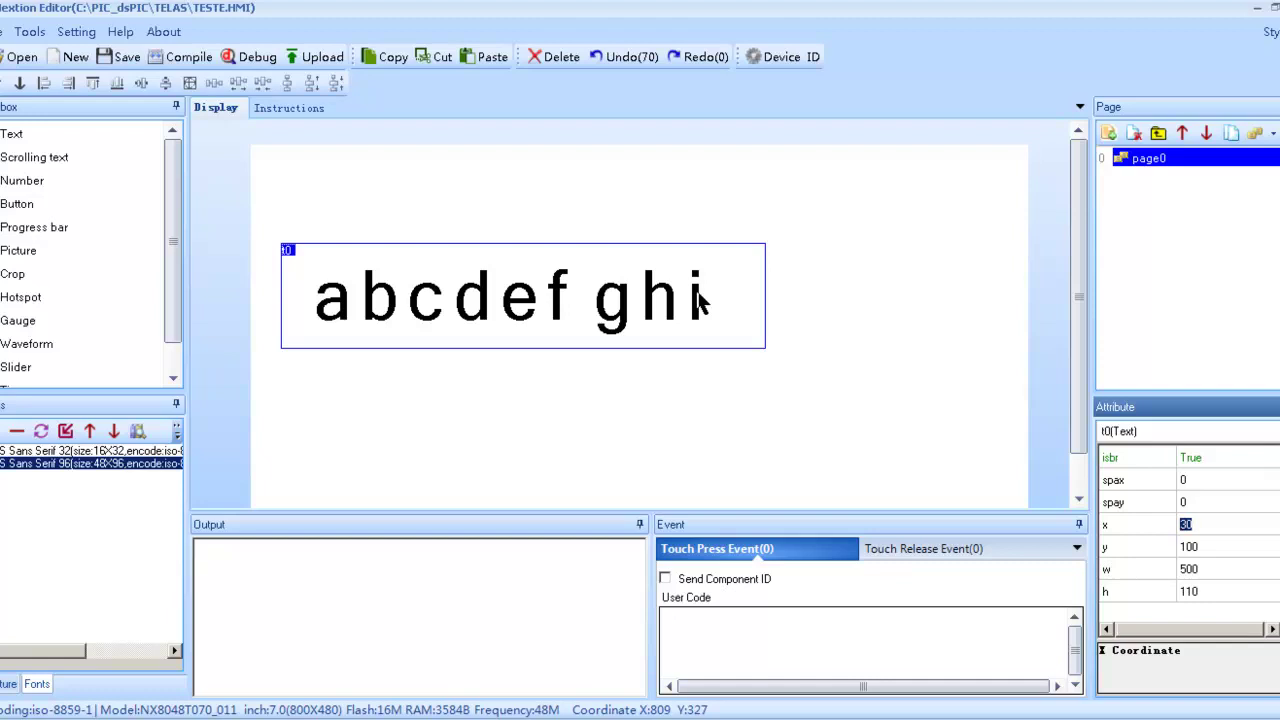
{"action": "type", "text": "100"}
{"action": "key", "text": "Return"}
{"action": "key", "text": "Down"}
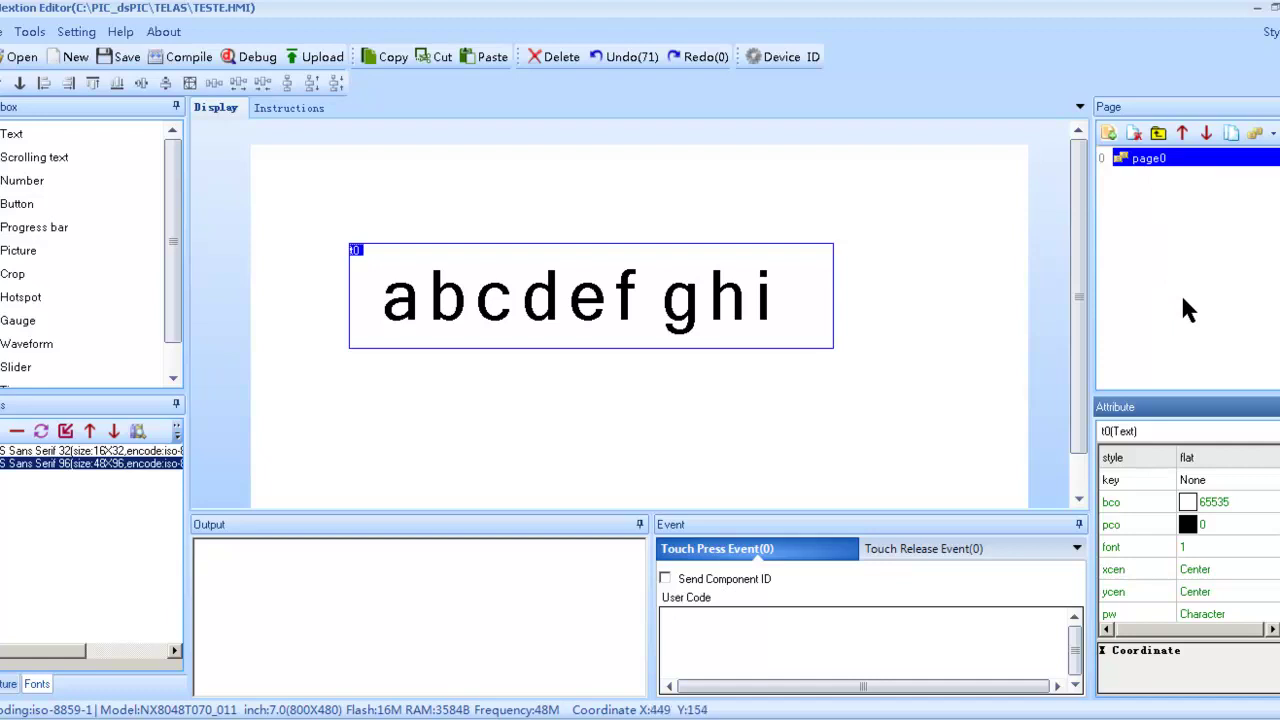
- Write t0's touch press event code as two lines: t0.bco=0 and t0.pco=65535
{"action": "left_click", "coordinate": [722, 638]}
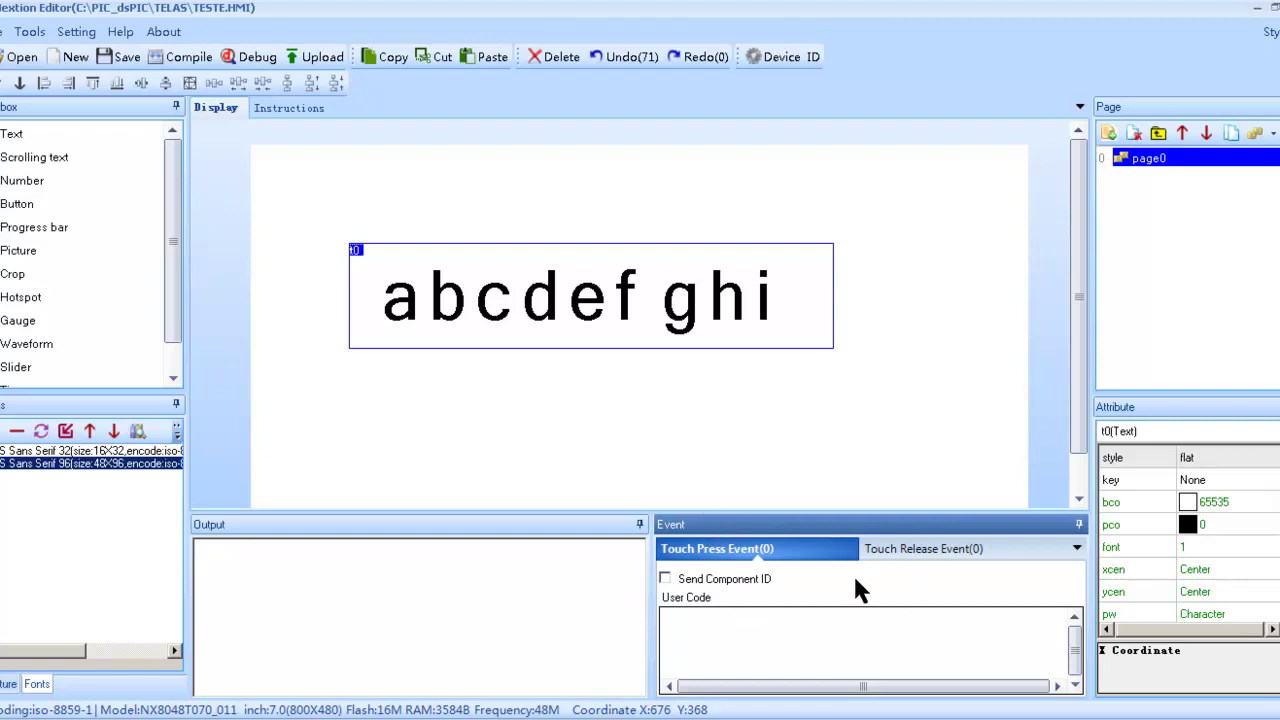
{"action": "type", "text": "t0"}
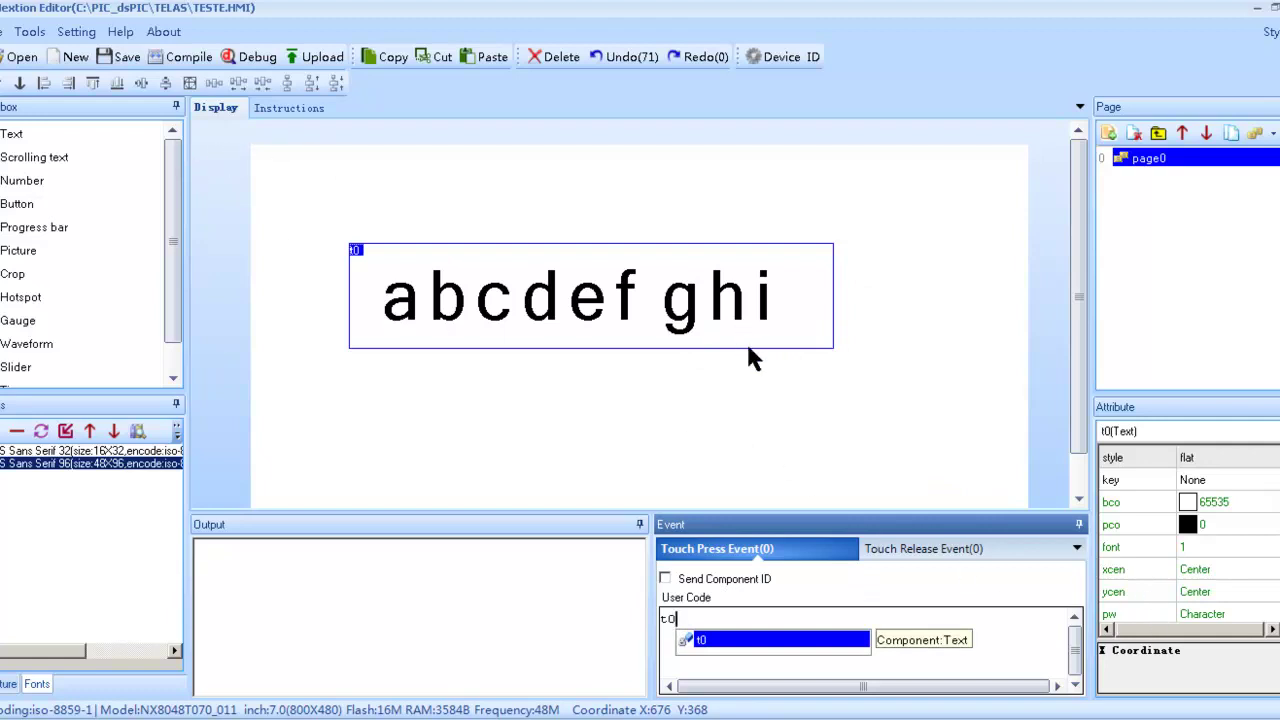
{"action": "type", "text": "."}
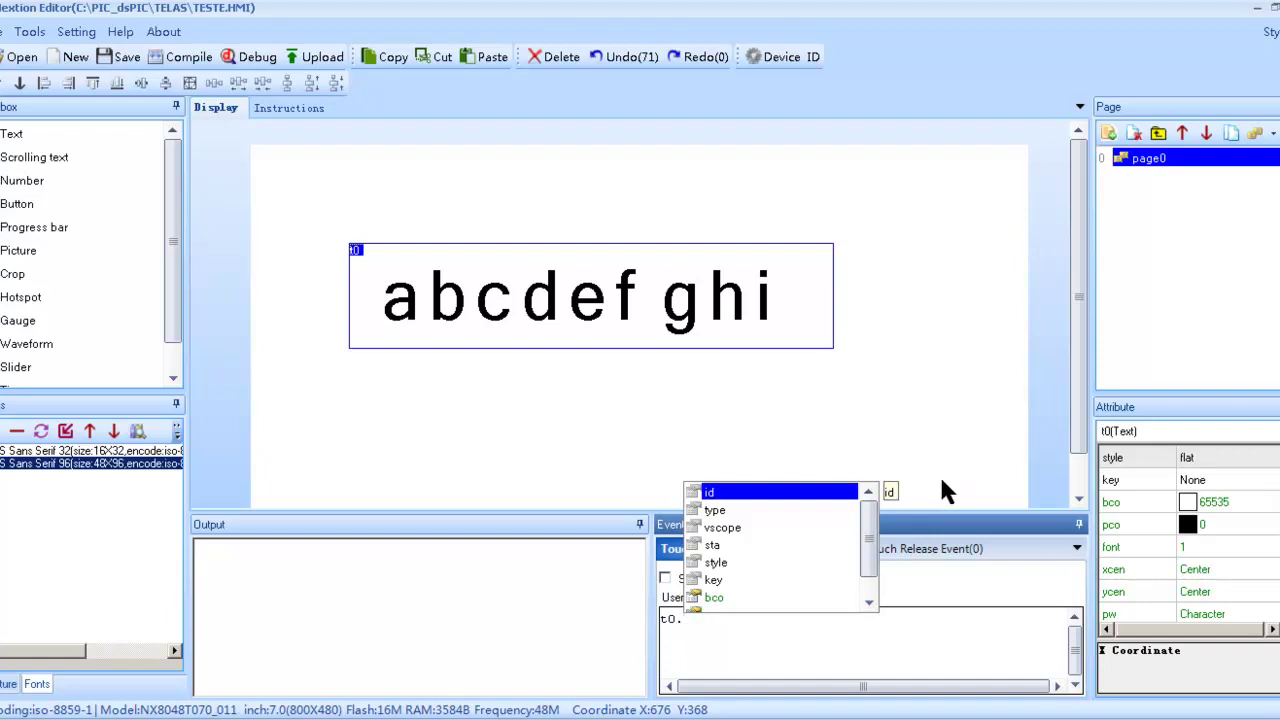
{"action": "type", "text": "bco"}
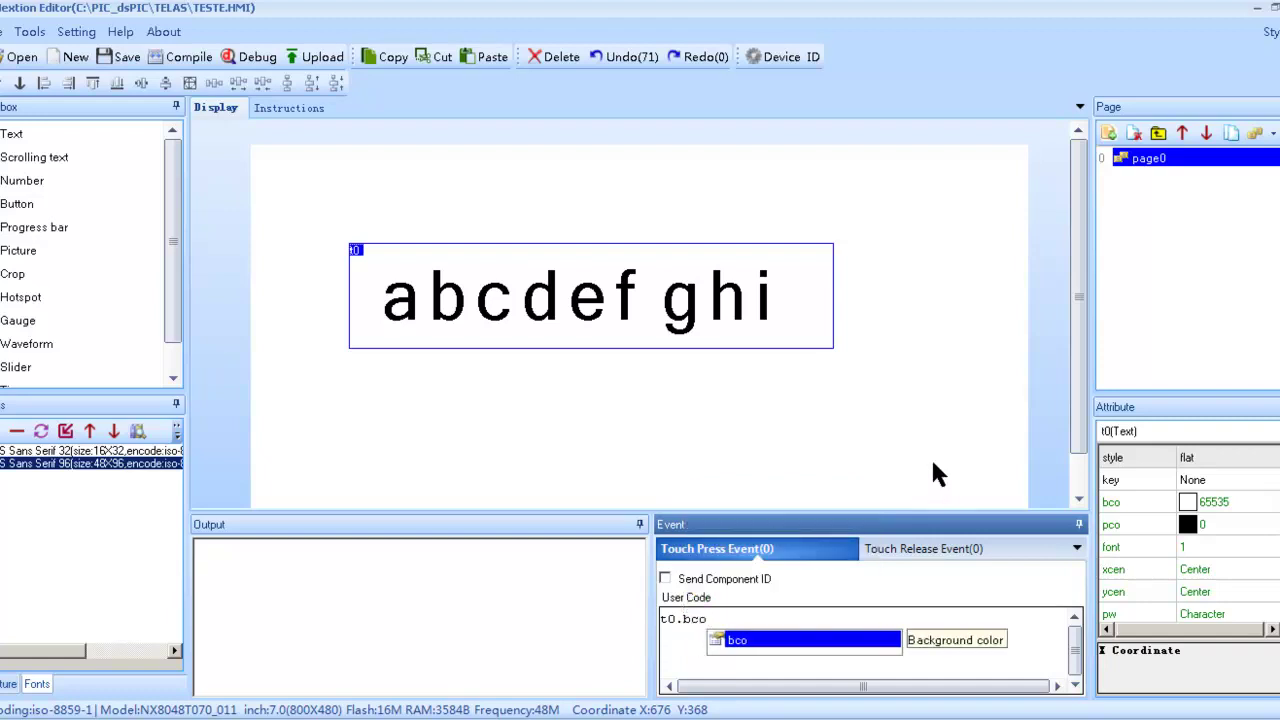
{"action": "type", "text": "=0"}
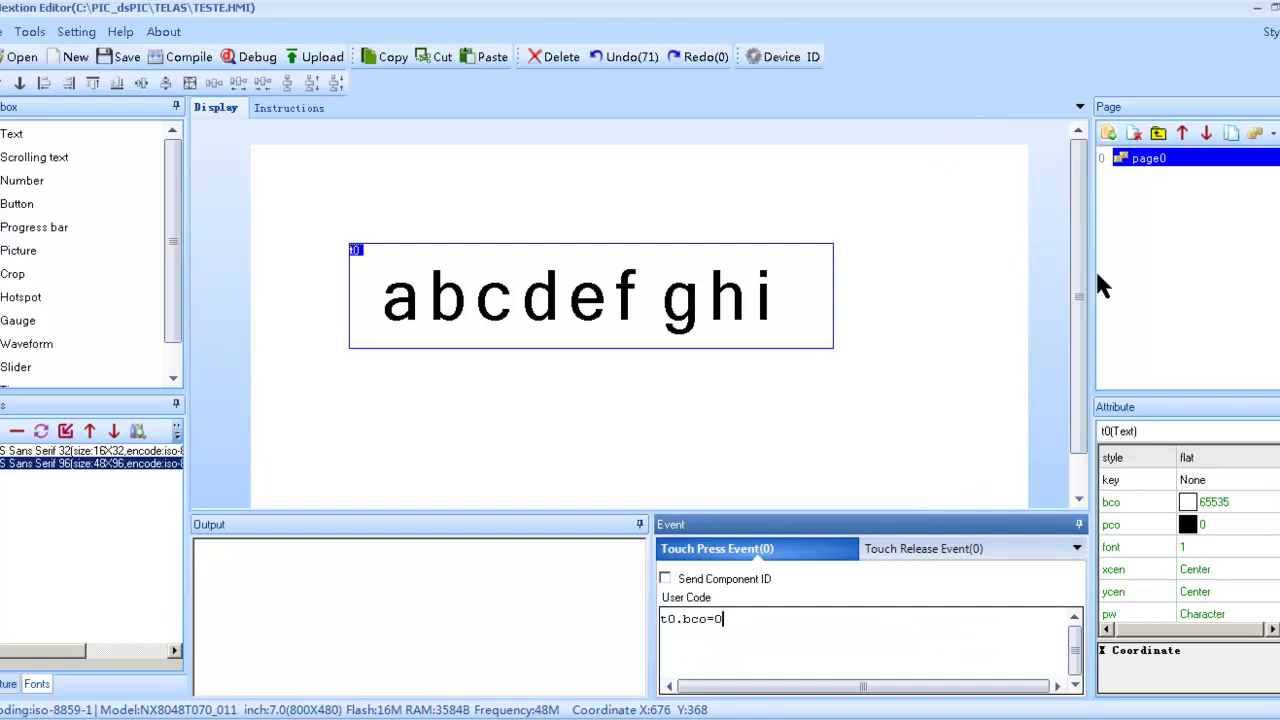
{"action": "key", "text": "Return"}
{"action": "type", "text": "t0"}
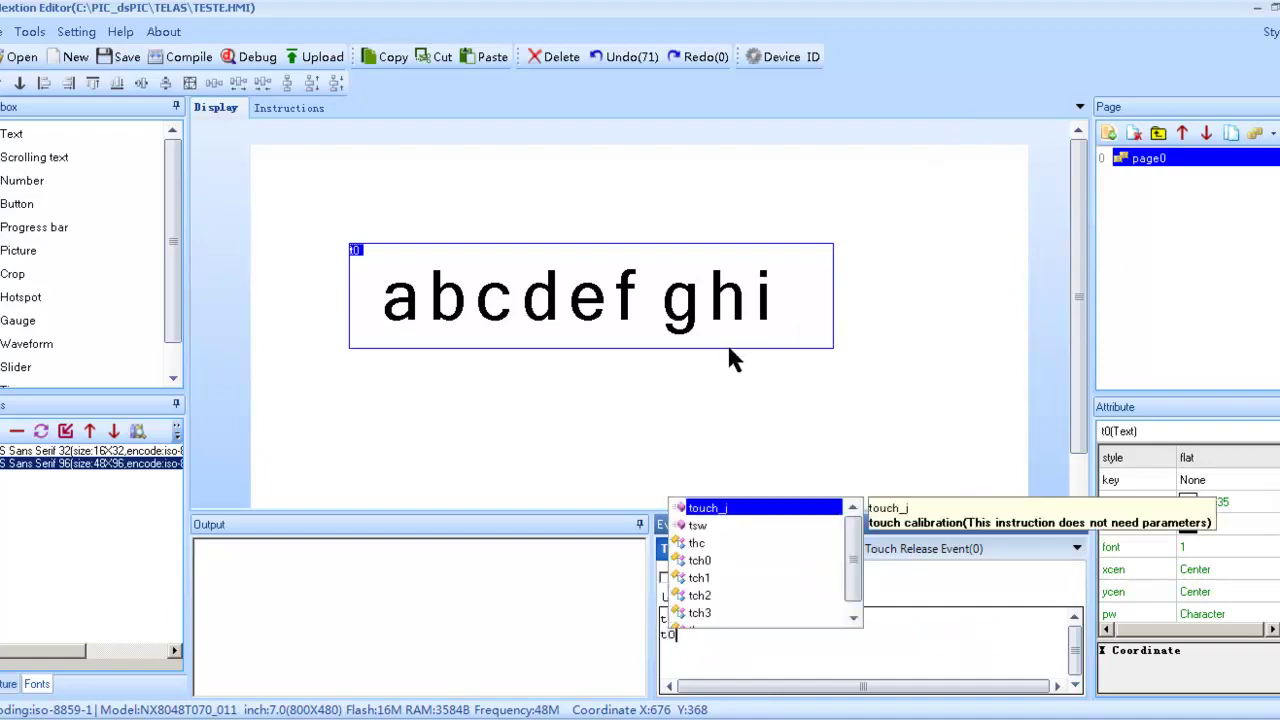
{"action": "type", "text": "."}
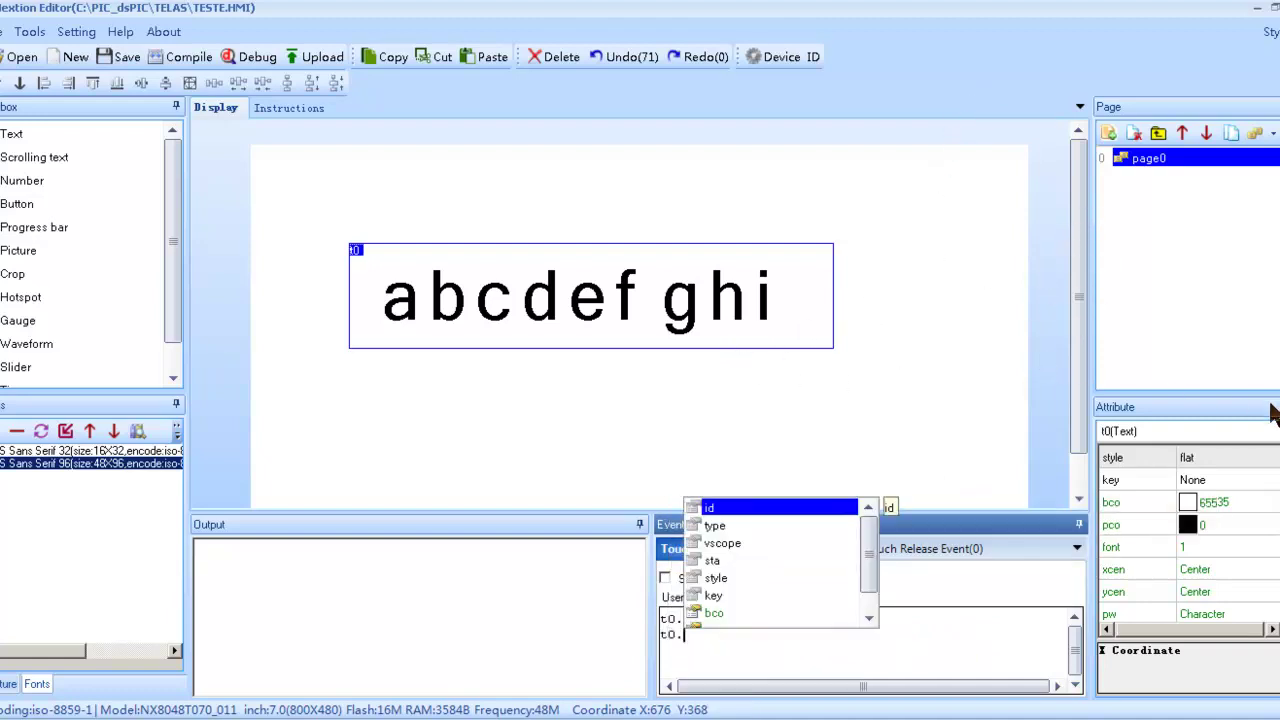
{"action": "type", "text": "pco"}
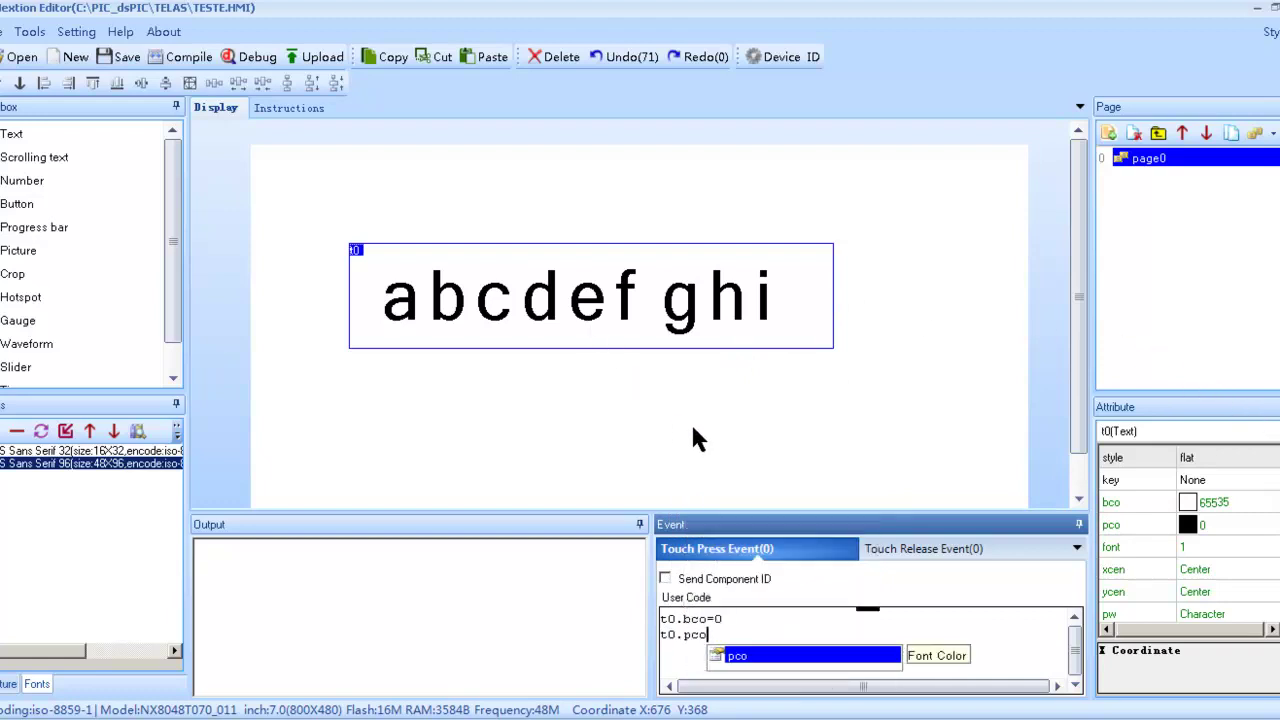
{"action": "type", "text": "=6"}
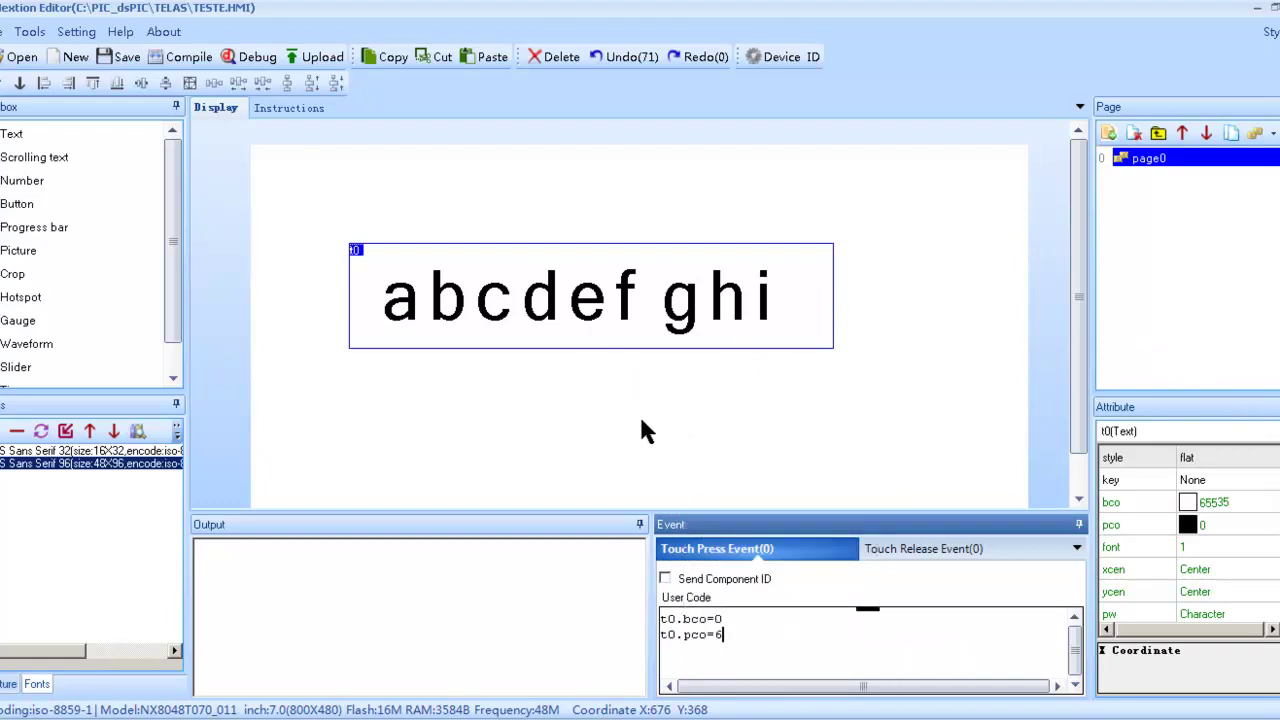
{"action": "type", "text": "5535"}
- Write t0's touch release event code as two lines: t0.bco=65535 and t0.pco=0
{"action": "left_click", "coordinate": [955, 549]}
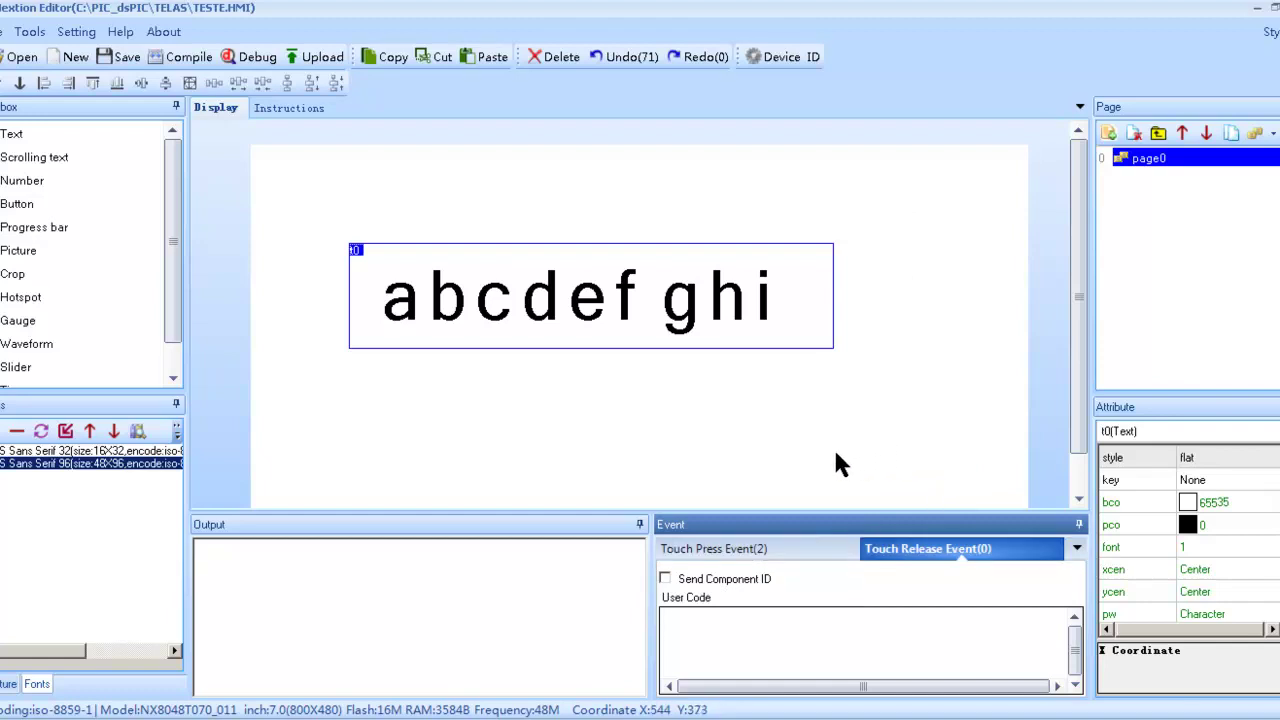
{"action": "type", "text": "t0."}
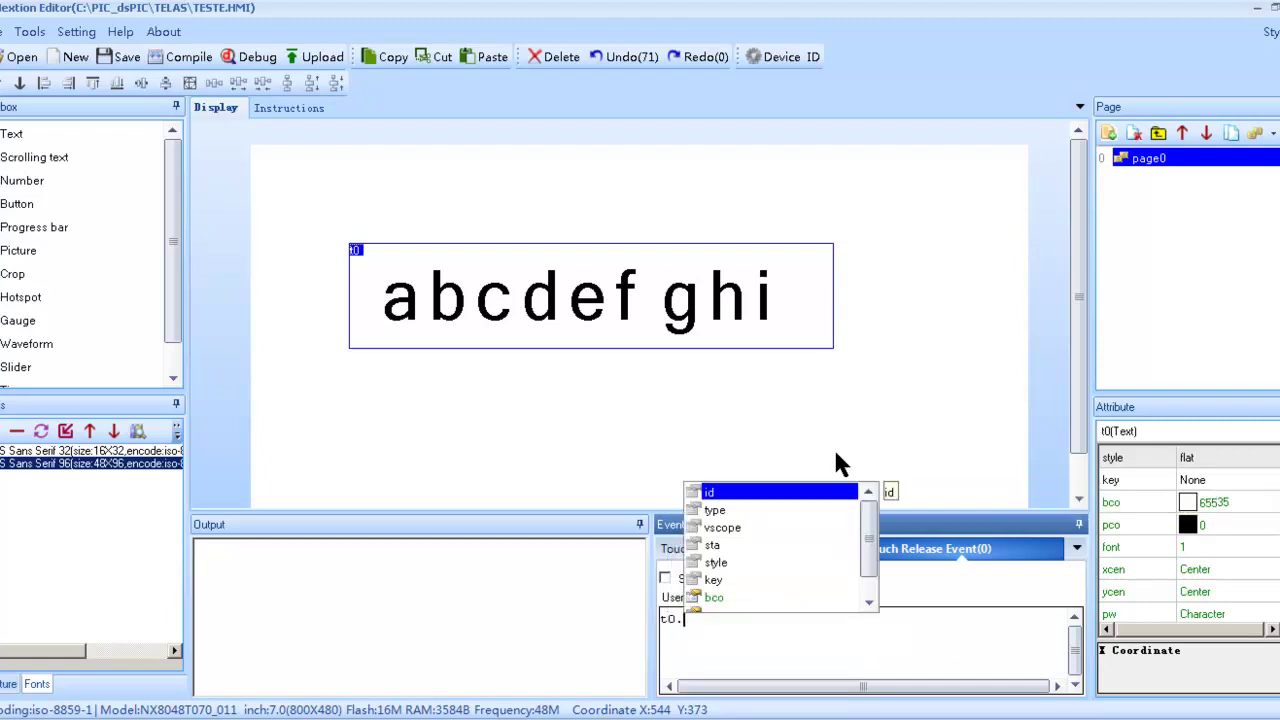
{"action": "type", "text": "bco="}
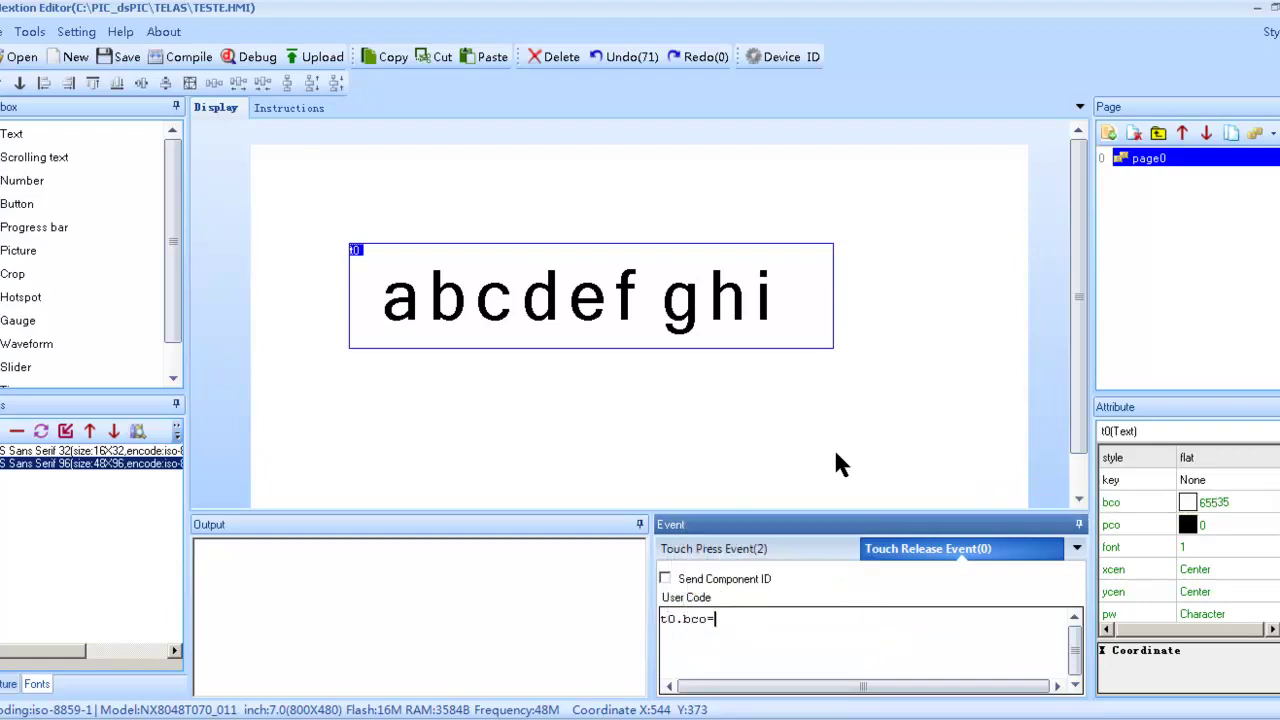
{"action": "type", "text": "65535"}
{"action": "key", "text": "Return"}
{"action": "type", "text": "t0."}
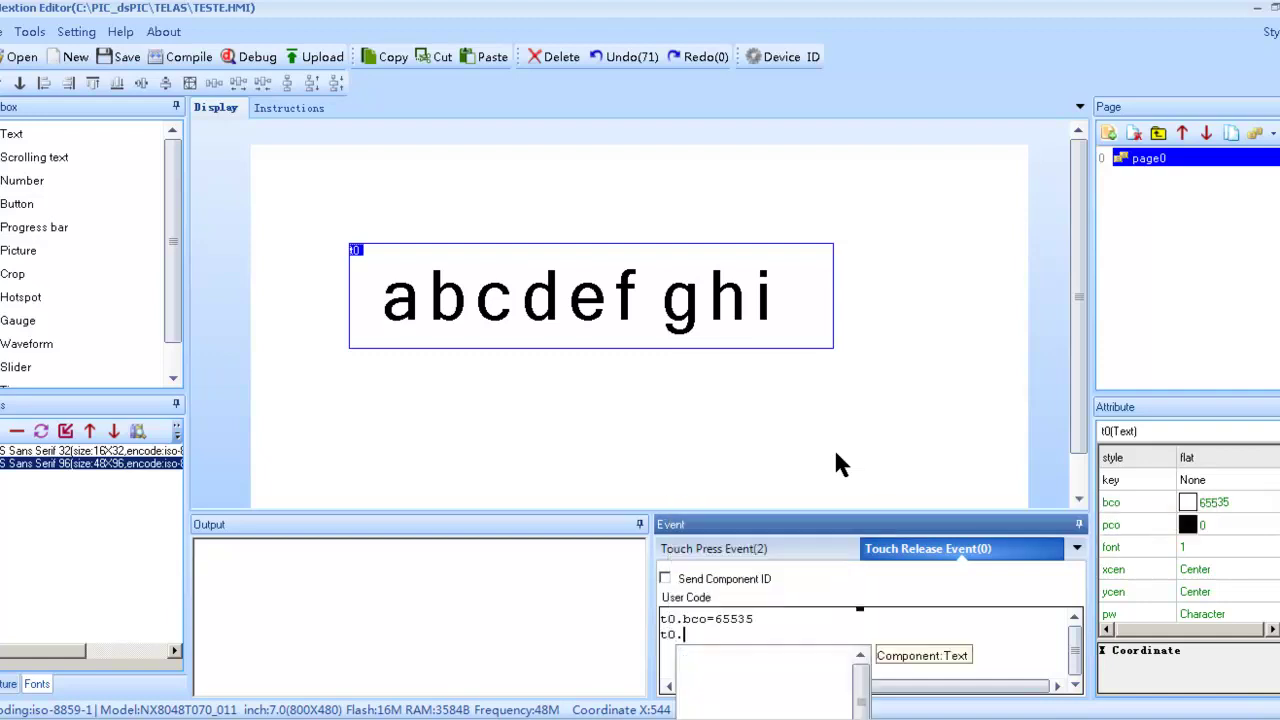
{"action": "type", "text": "pco"}
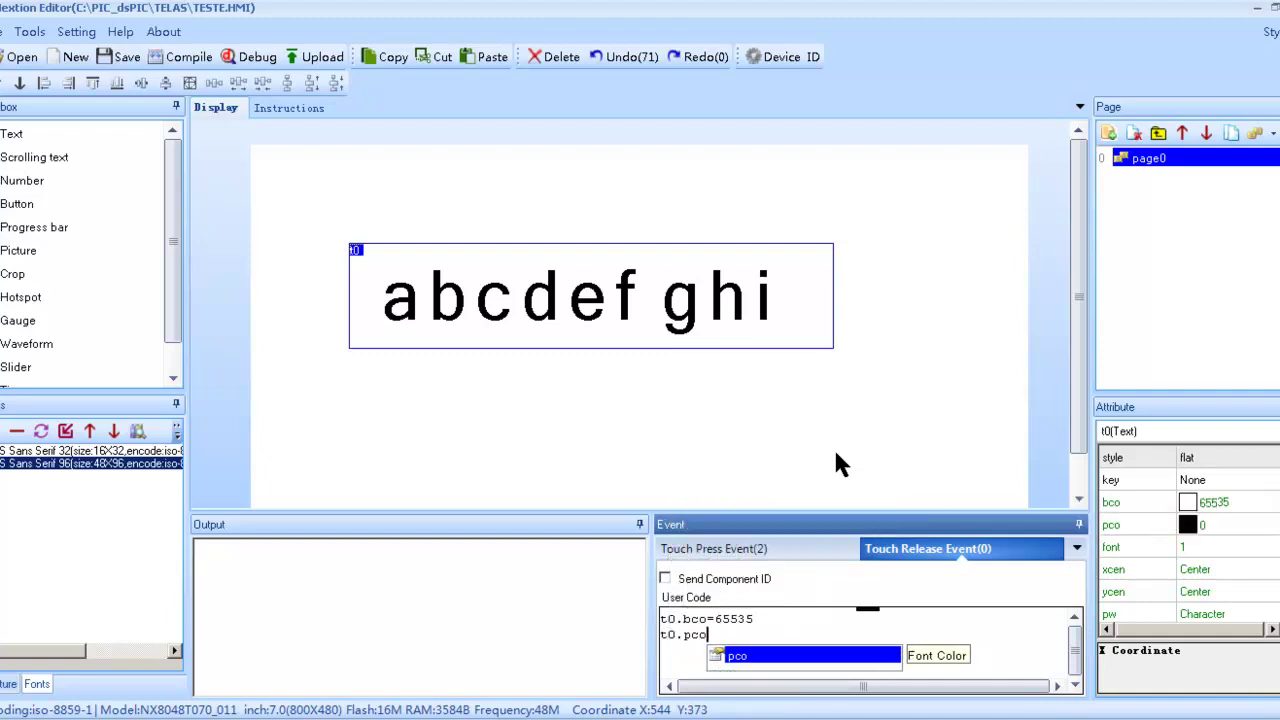
{"action": "type", "text": "=0"}
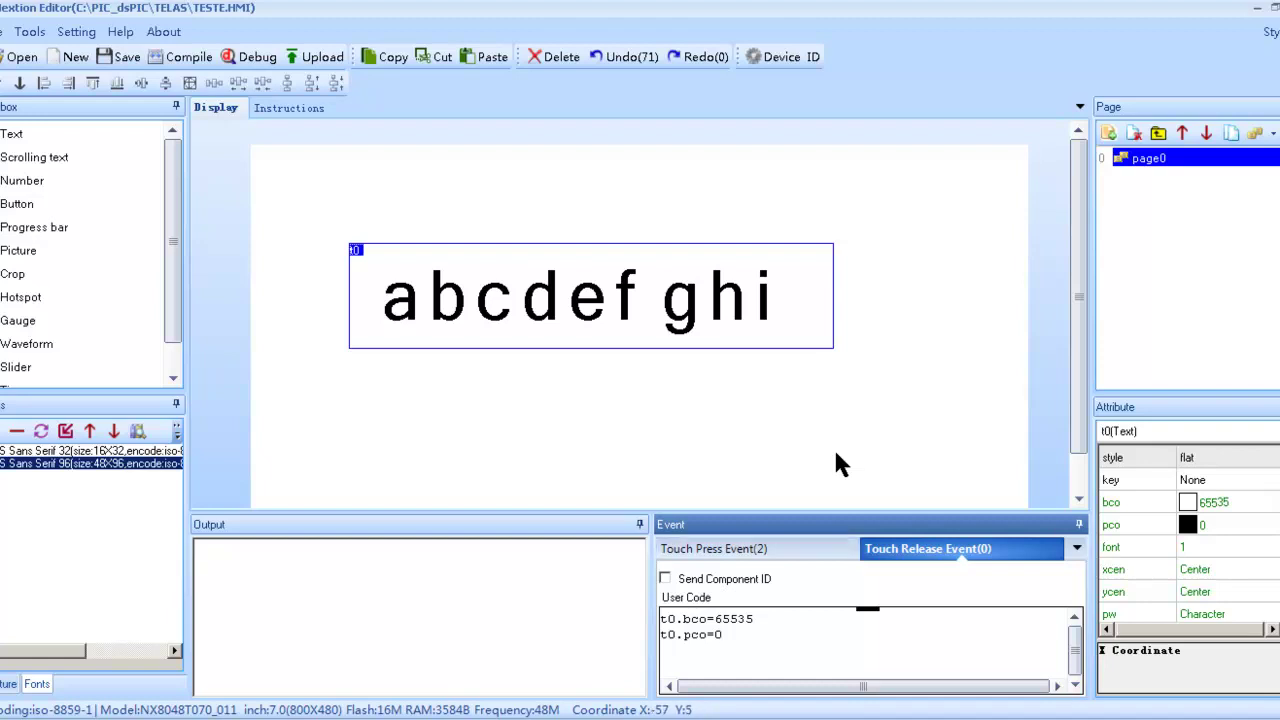
- Save the project, close the debug simulator after testing, and select t0 on the page
{"action": "key", "text": "ctrl+s"}
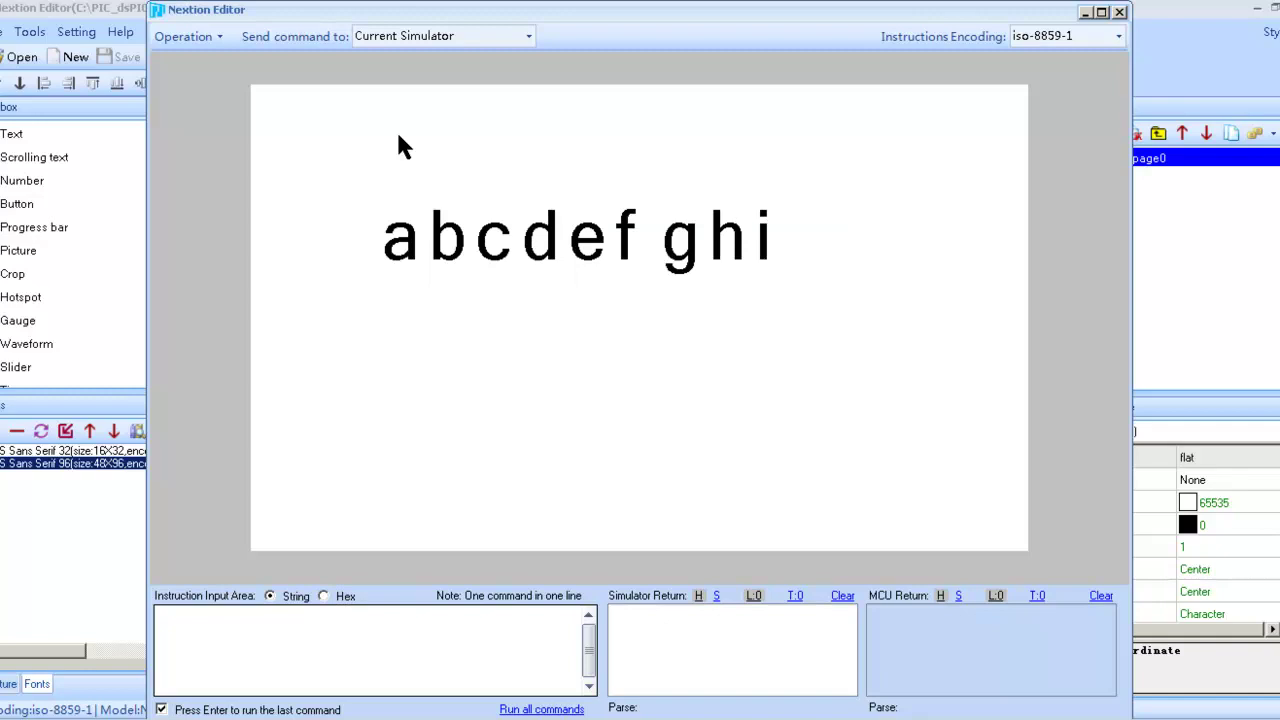
{"action": "key", "text": "alt+F4"}
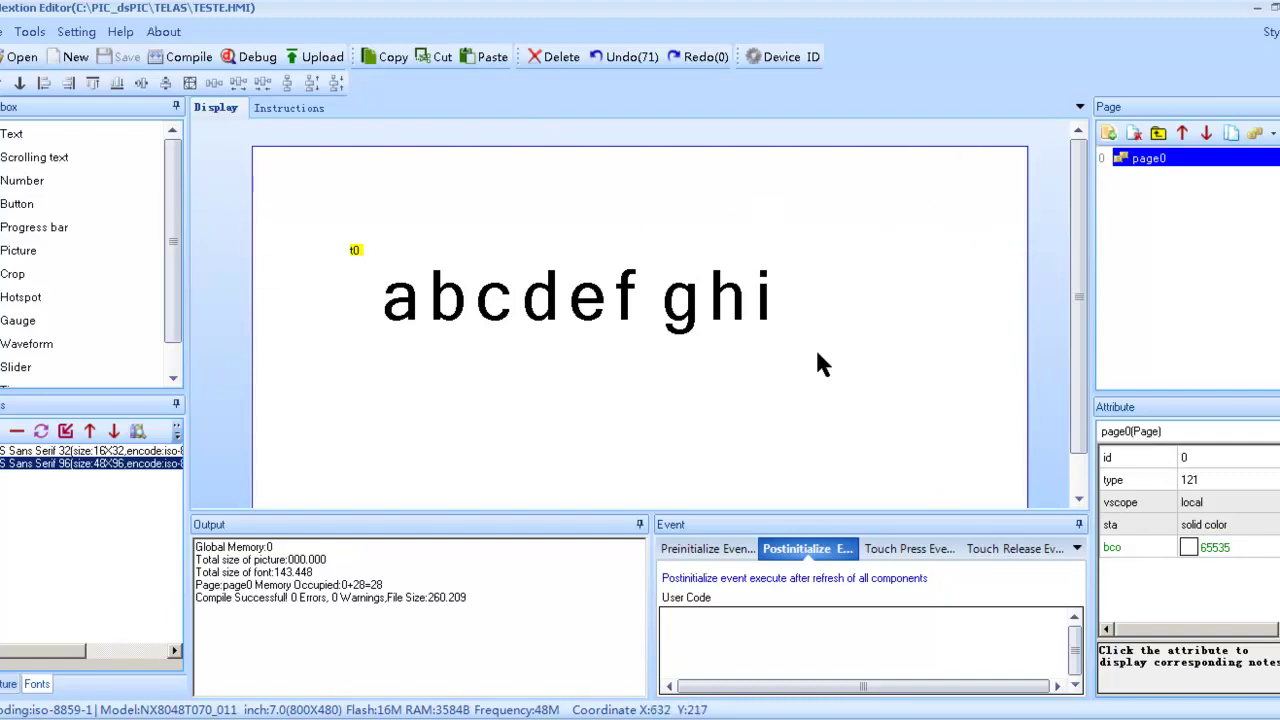
{"action": "left_click", "coordinate": [578, 288]}
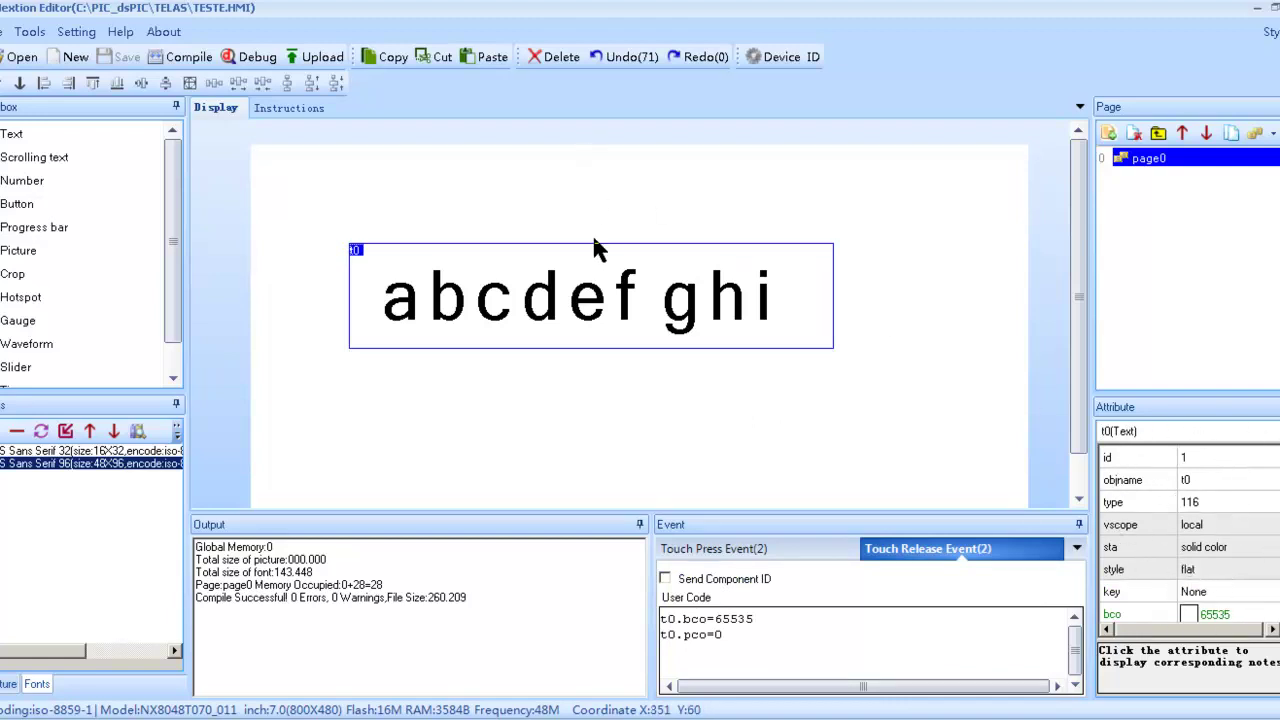
- Start page0's own touch press event code with the line to.bco=0
{"action": "left_click", "coordinate": [929, 265]}
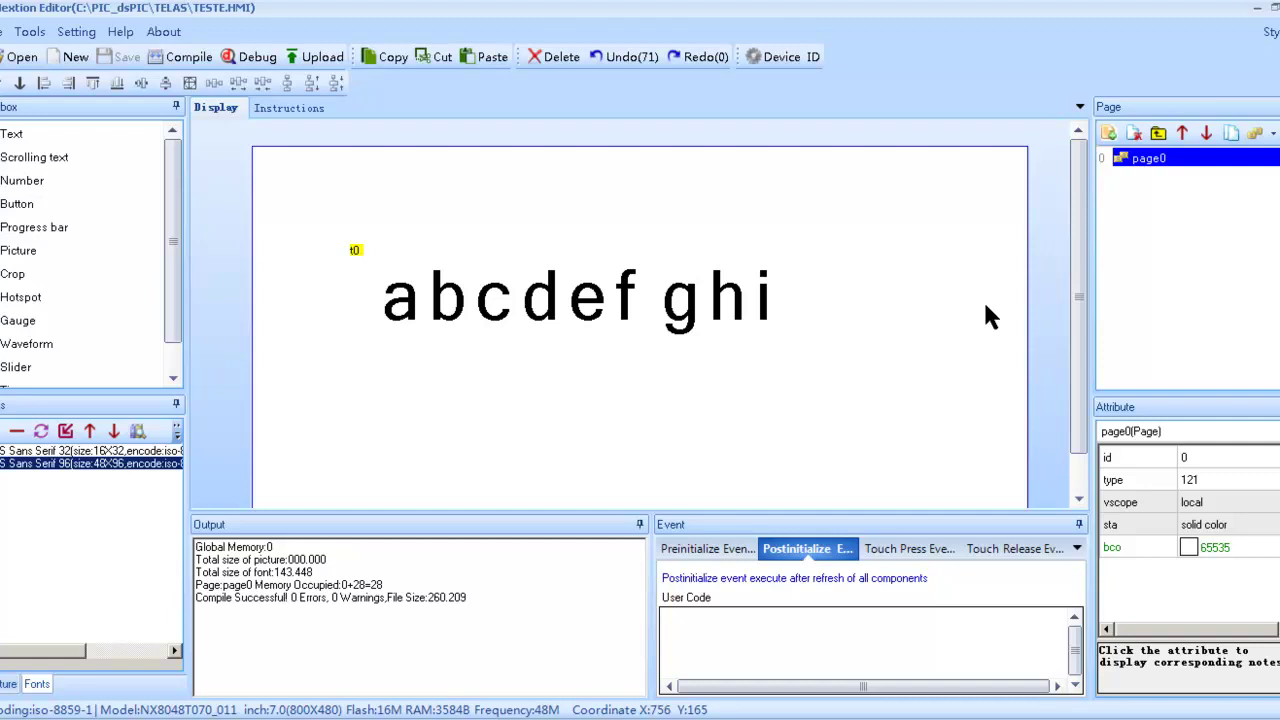
{"action": "left_click", "coordinate": [910, 548]}
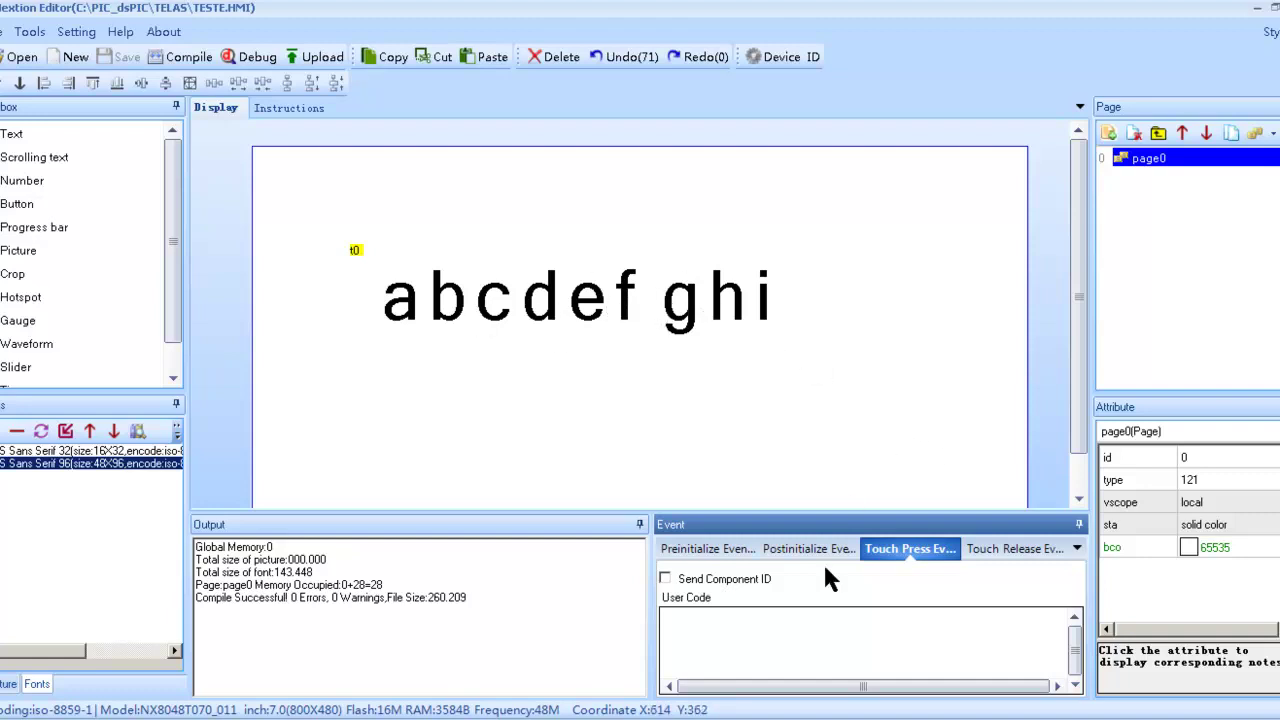
{"action": "left_click", "coordinate": [746, 635]}
{"action": "type", "text": "to"}
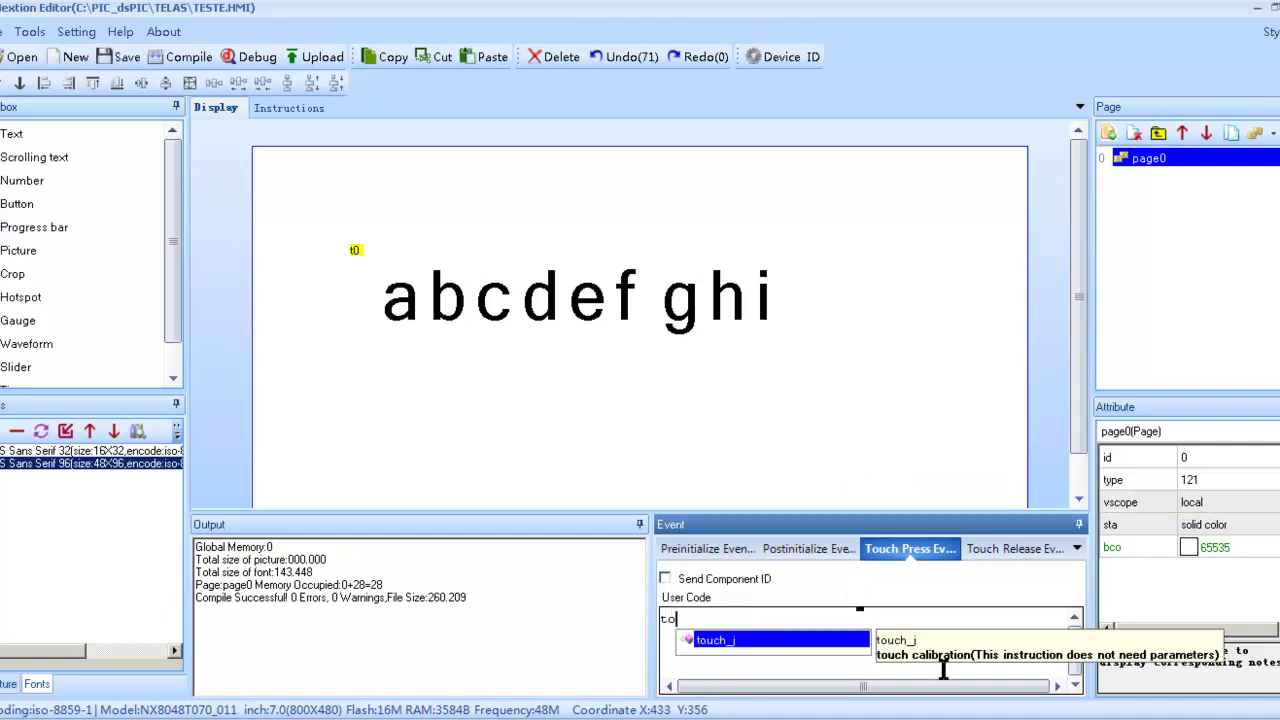
{"action": "type", "text": "."}
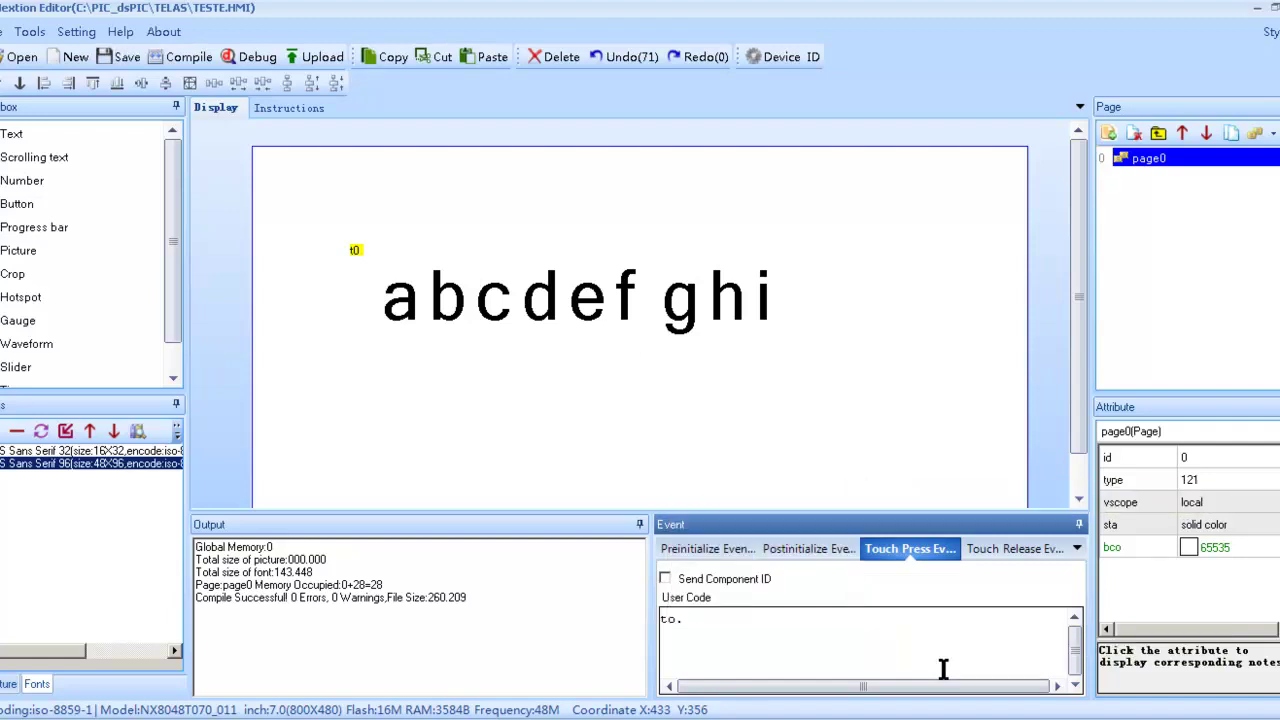
{"action": "type", "text": "bco=0"}
{"action": "key", "text": "Return"}
- Correct the first line of page0's touch press code to t0.bco=0 and add the second line t0.pco=65535
{"action": "type", "text": "t0"}
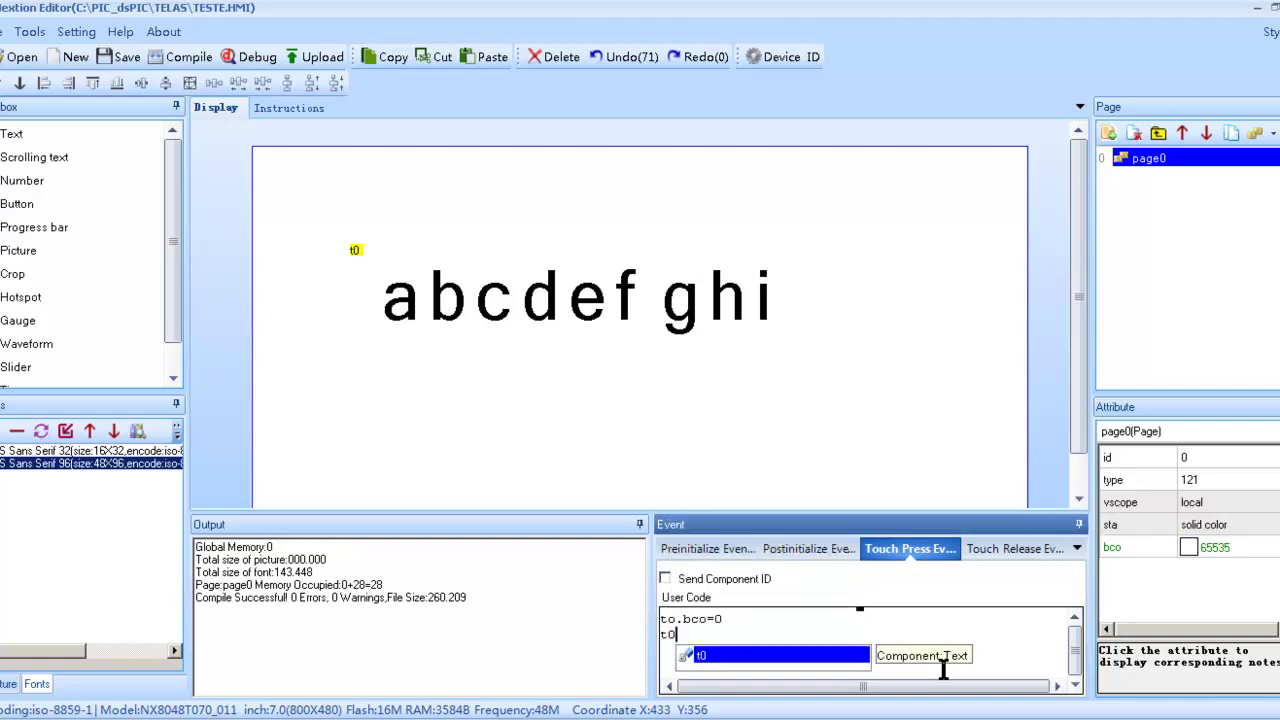
{"action": "key", "text": "BackSpace"}
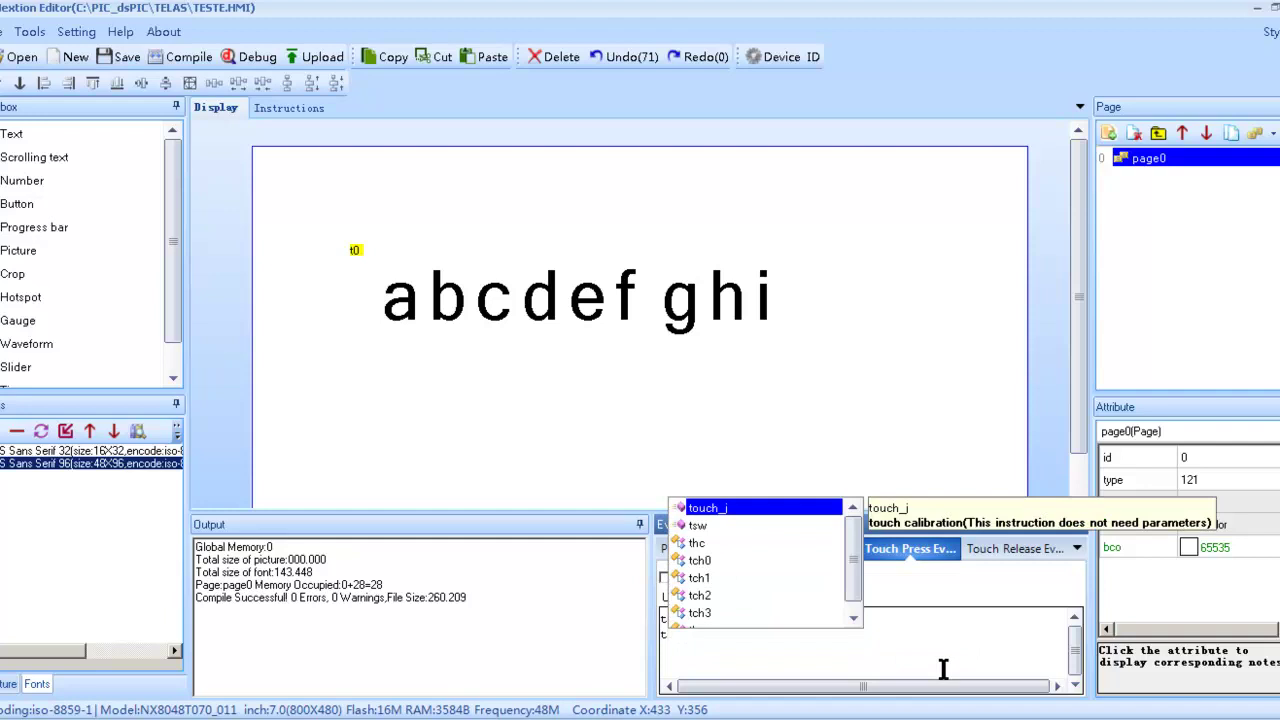
{"action": "key", "text": "Escape"}
{"action": "key", "text": "Up"}
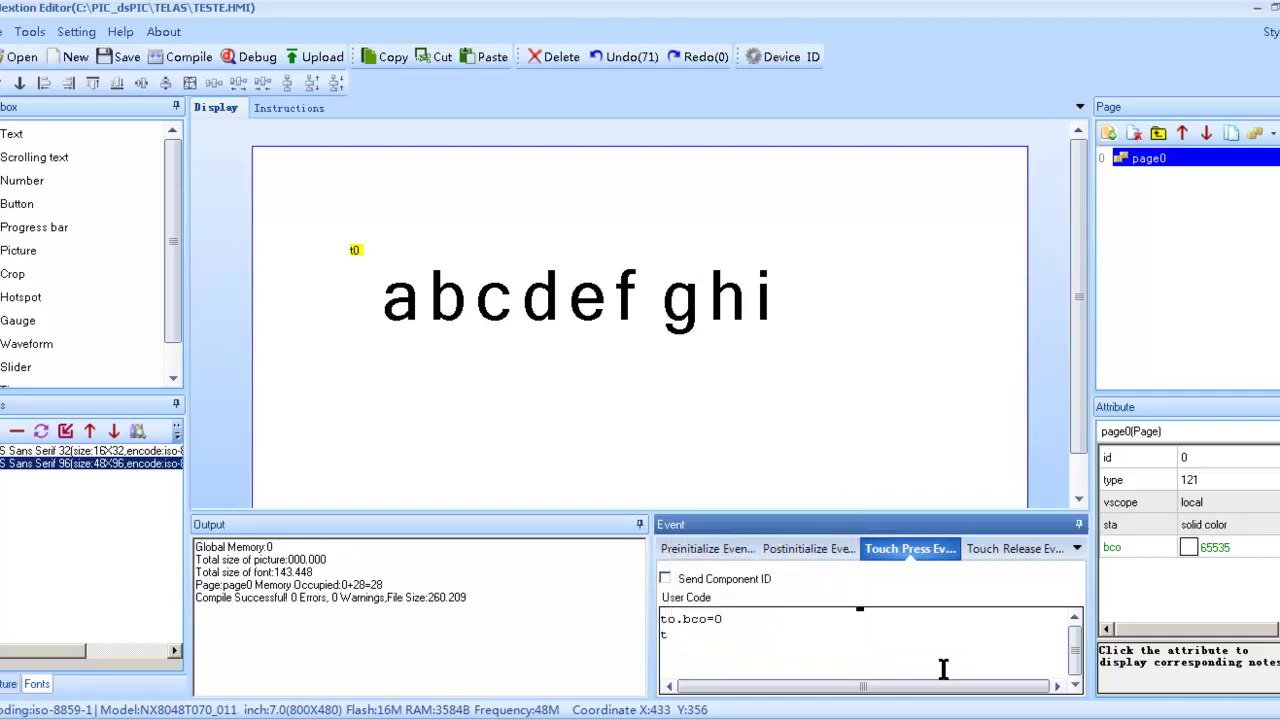
{"action": "key", "text": "Delete"}
{"action": "type", "text": "0"}
{"action": "key", "text": "Down"}
{"action": "type", "text": "0"}
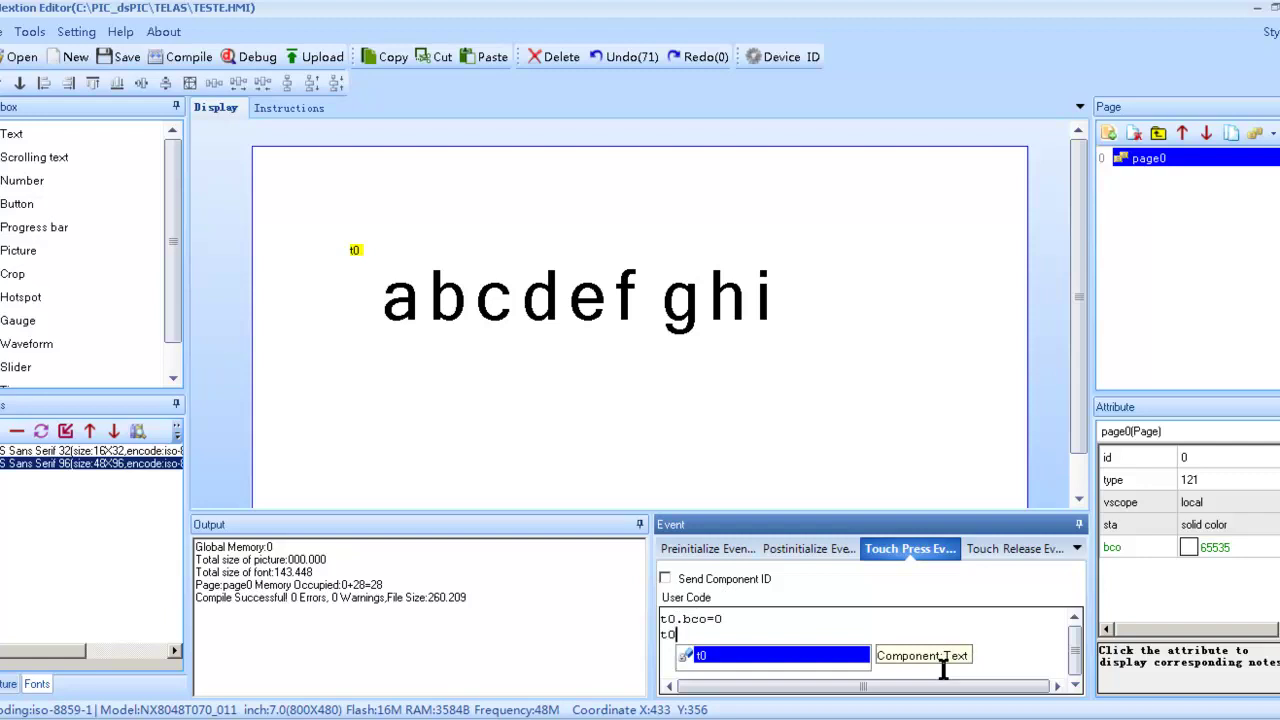
{"action": "type", "text": "."}
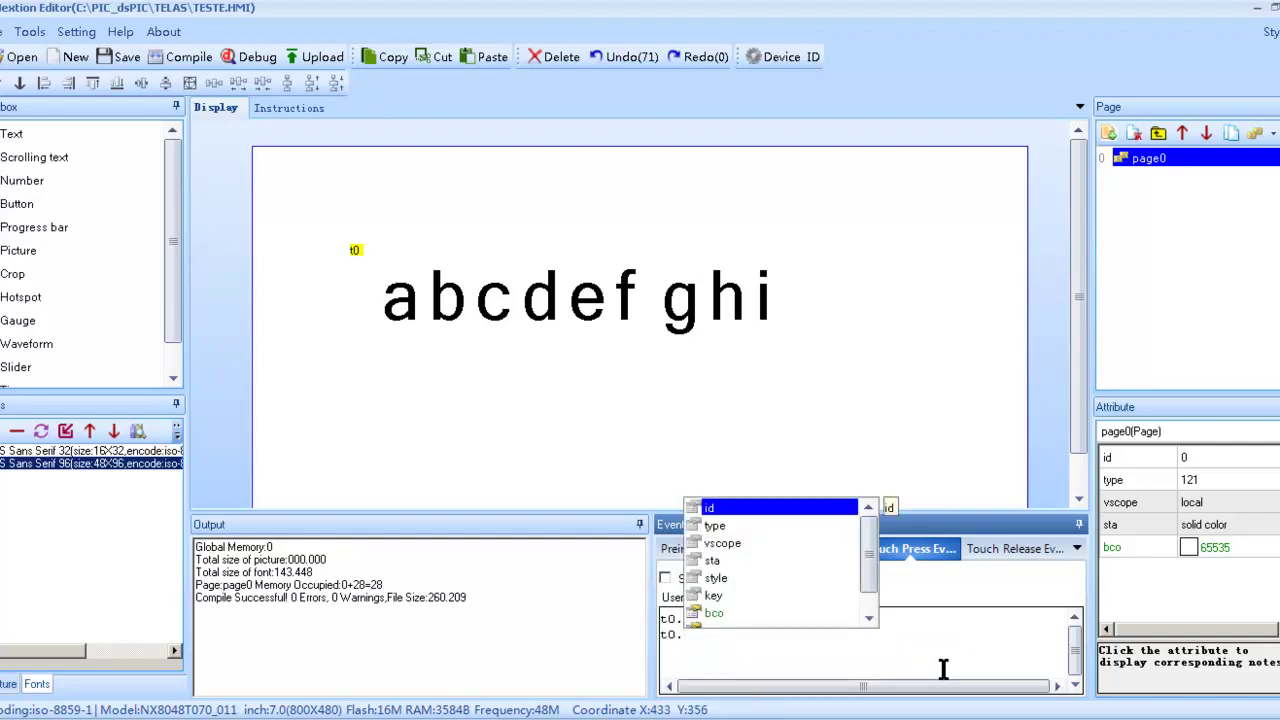
{"action": "type", "text": "pco"}
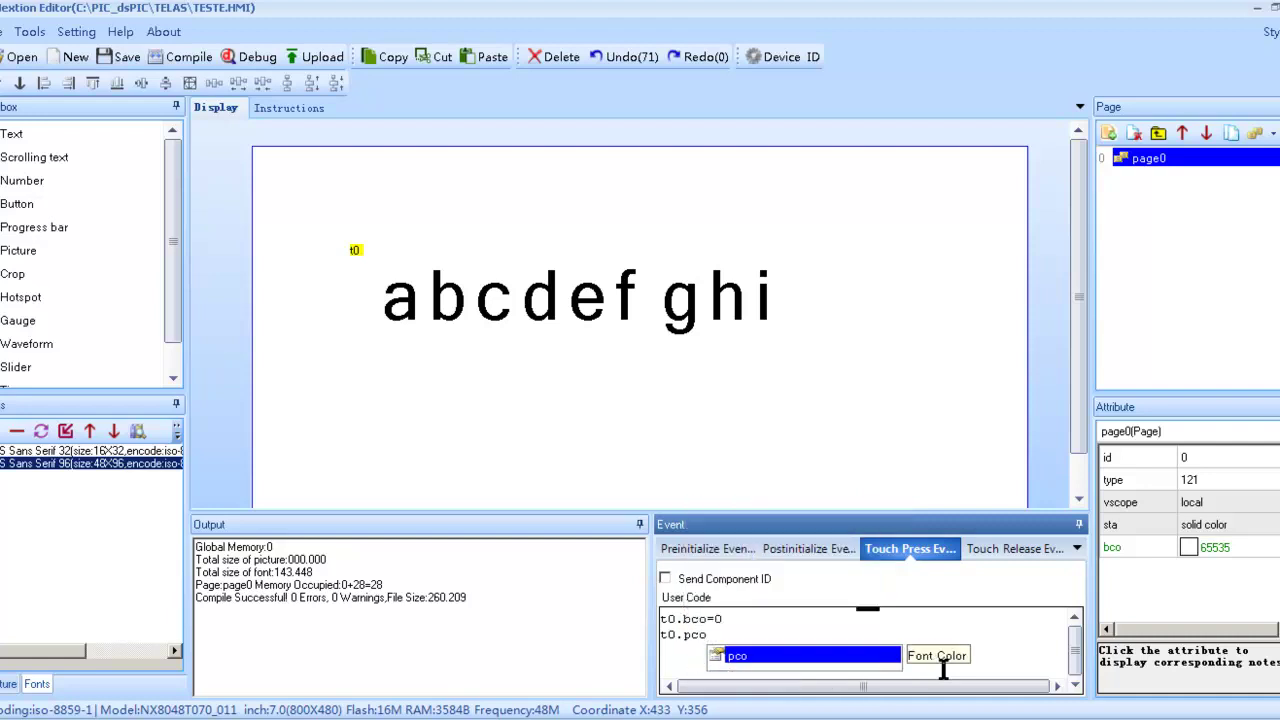
{"action": "type", "text": "=65535"}
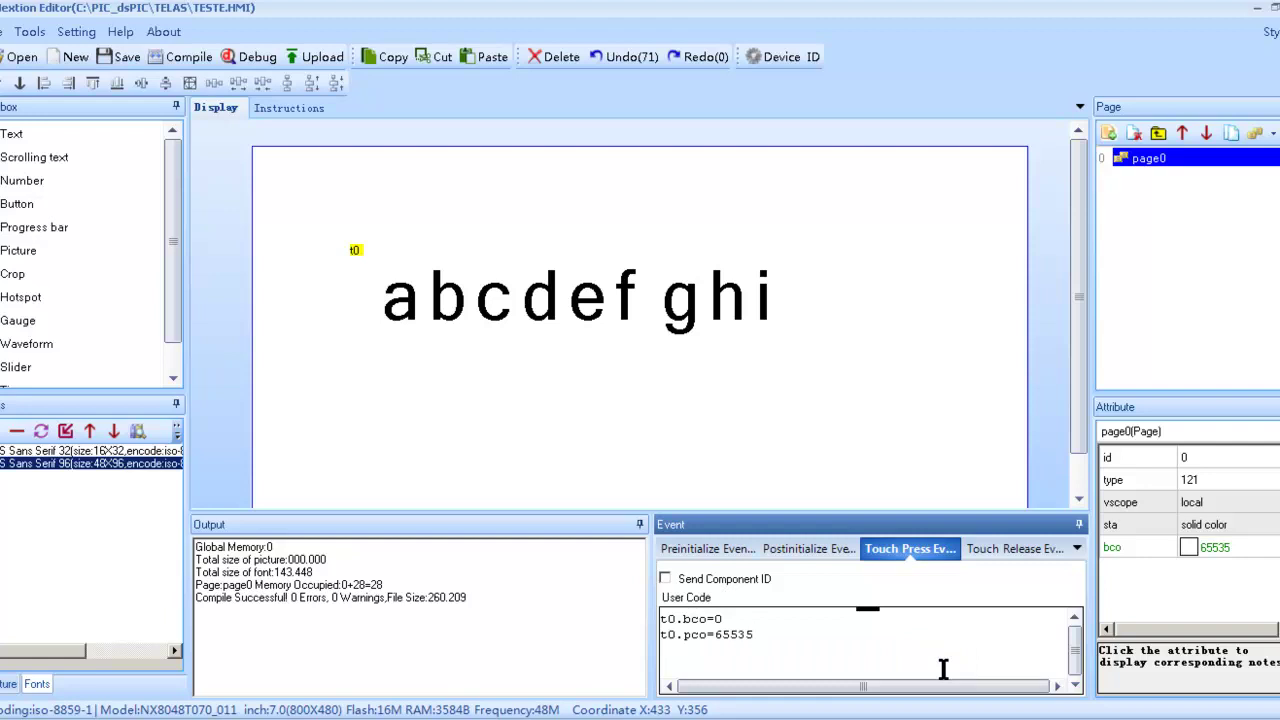
- Add a third line, t0.txt="pressionado", to page0's touch press event code
{"action": "key", "text": "Return"}
{"action": "type", "text": "t0."}
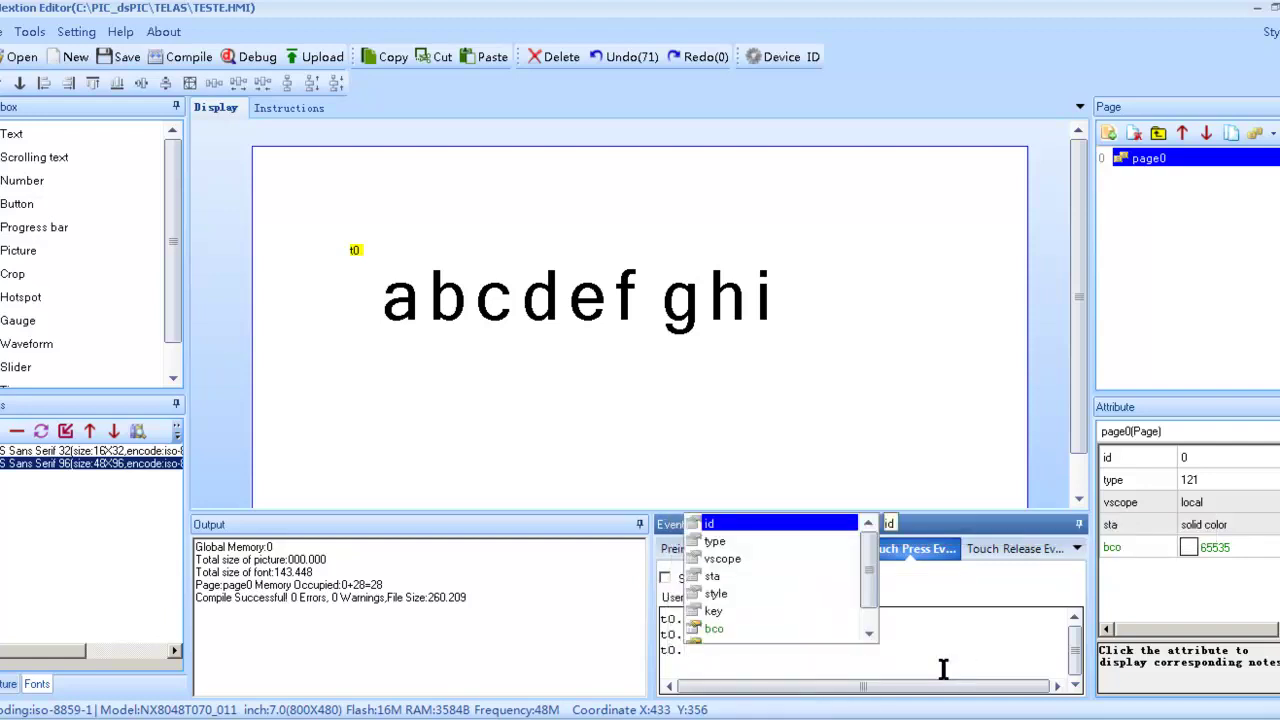
{"action": "type", "text": "txt="}
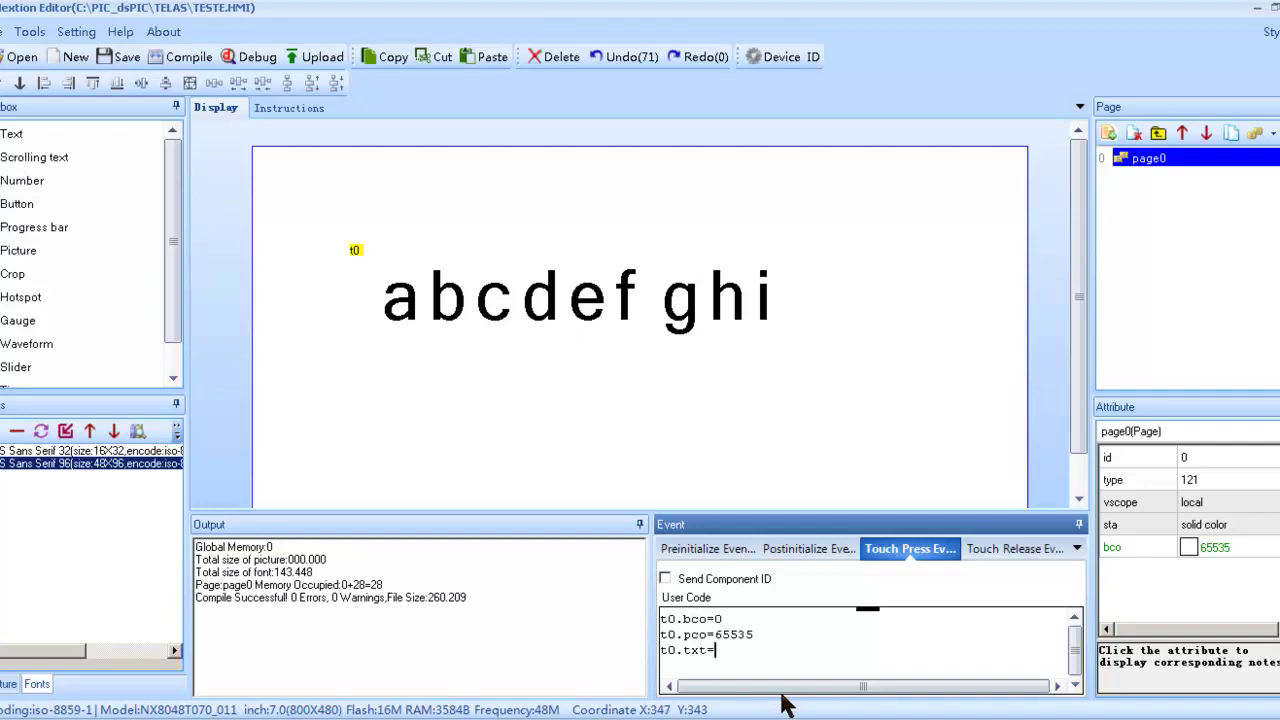
{"action": "type", "text": "\""}
{"action": "type", "text": "pressionado\""}
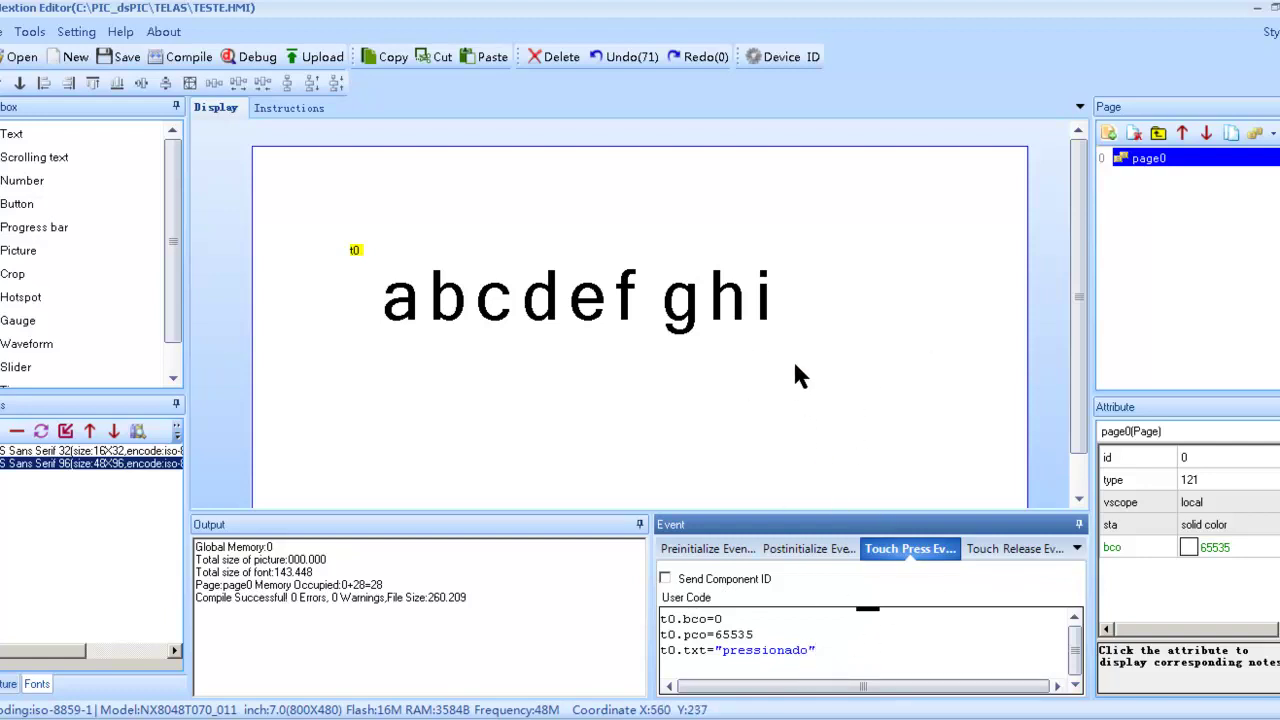
- Set the maximum text length (txt_maxl) of t0 to 15
{"action": "left_click", "coordinate": [746, 314]}
{"action": "scroll", "coordinate": [1185, 530], "scroll_direction": "down", "scroll_amount": 3}
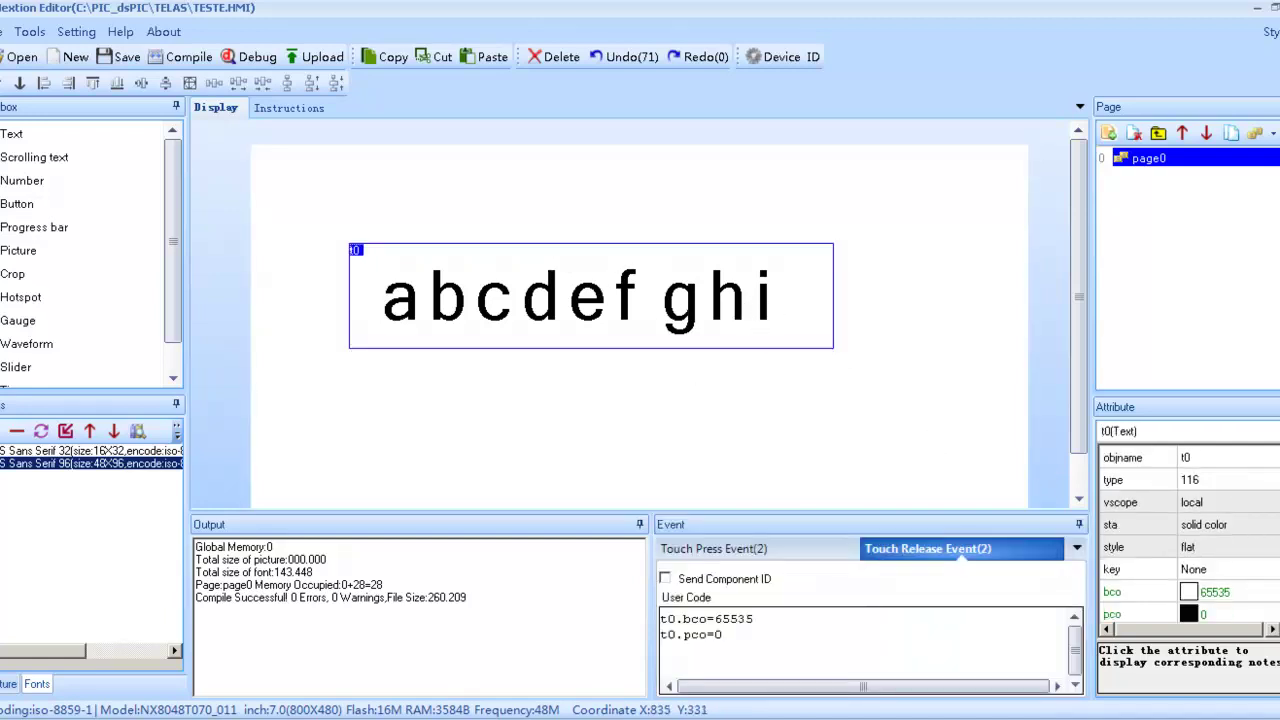
{"action": "scroll", "coordinate": [1185, 535], "scroll_direction": "down", "scroll_amount": 3}
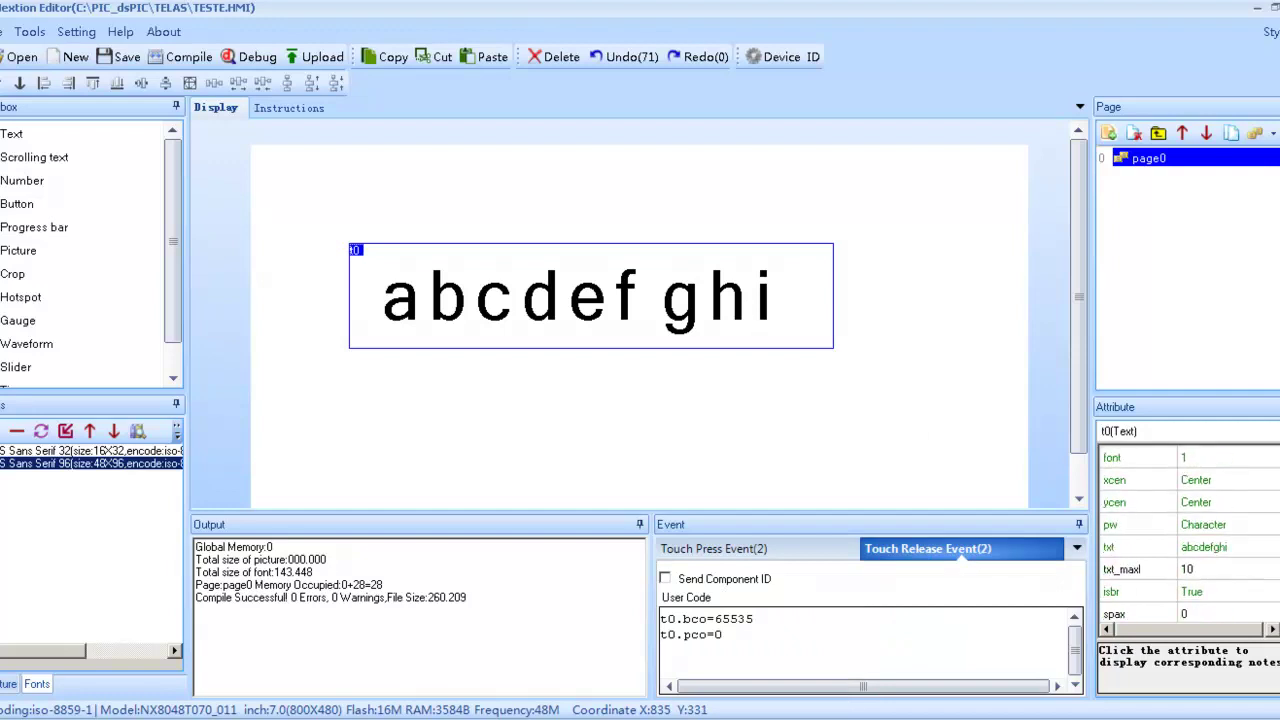
{"action": "left_click", "coordinate": [1235, 569]}
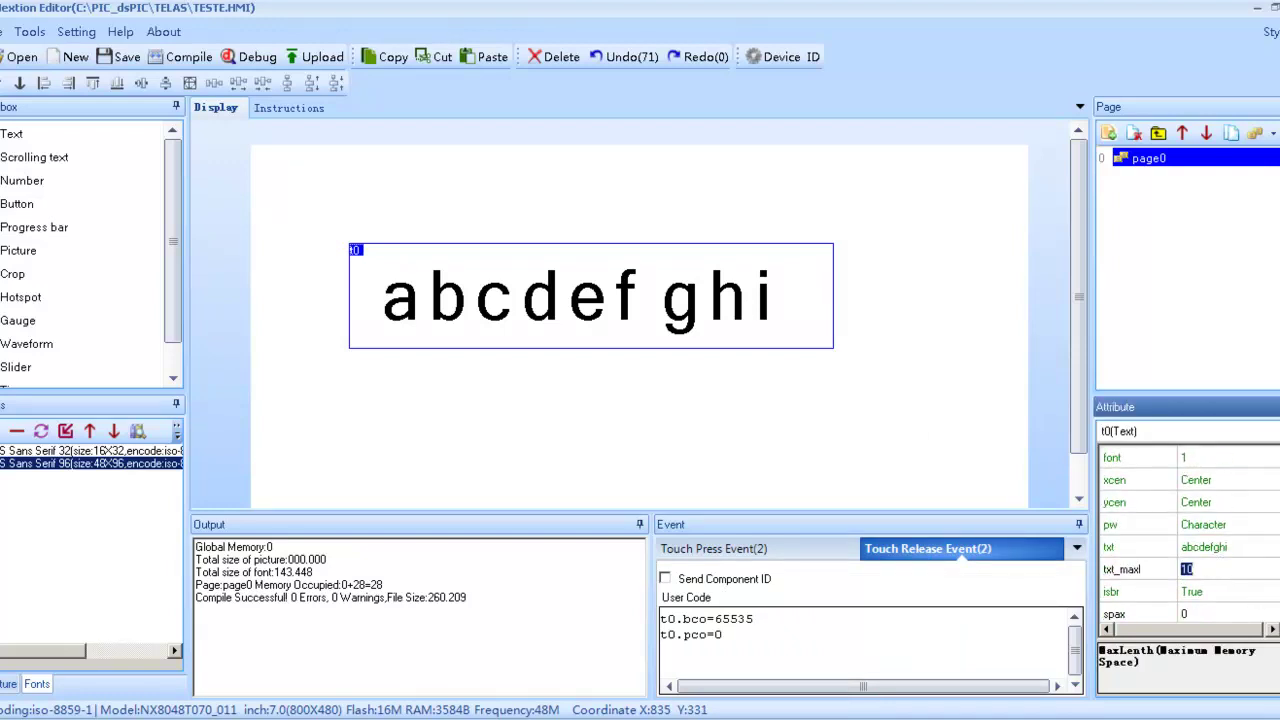
{"action": "type", "text": "15"}
{"action": "key", "text": "Down"}
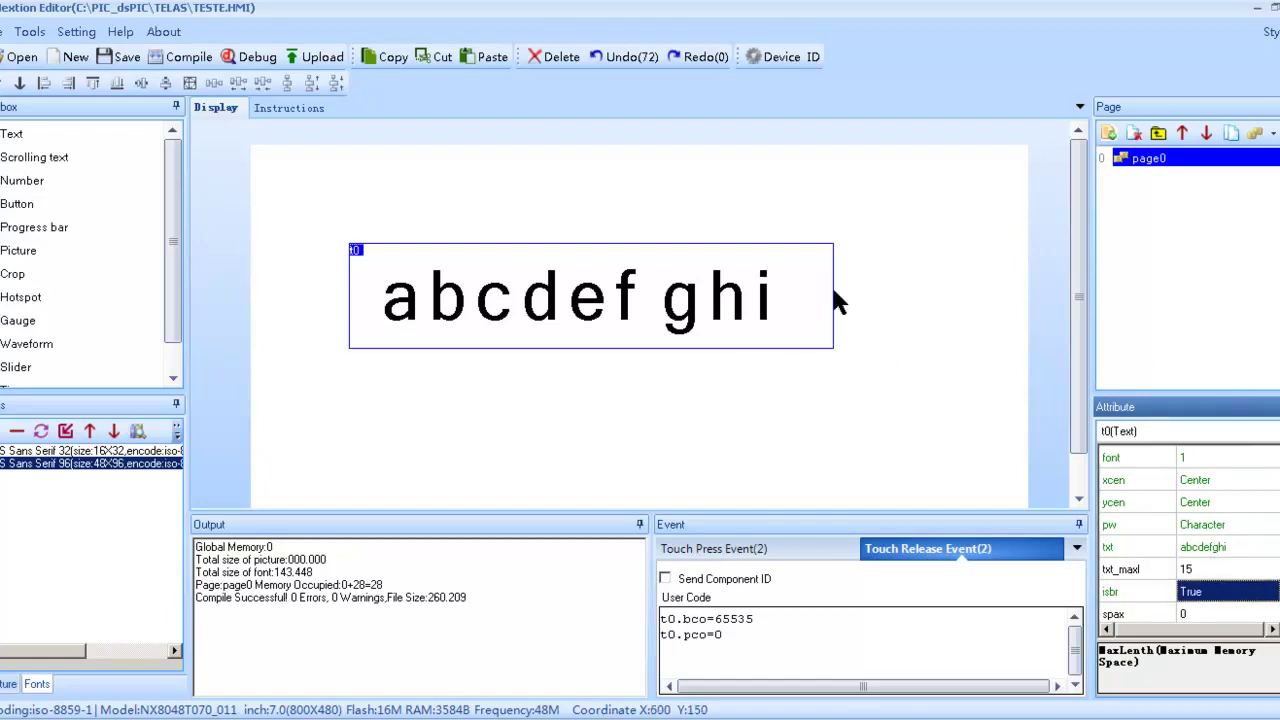
- Widen t0's frame on the page and set its width (w) to exactly 550
{"action": "left_click_drag", "start_coordinate": [834, 290], "coordinate": [879, 290]}
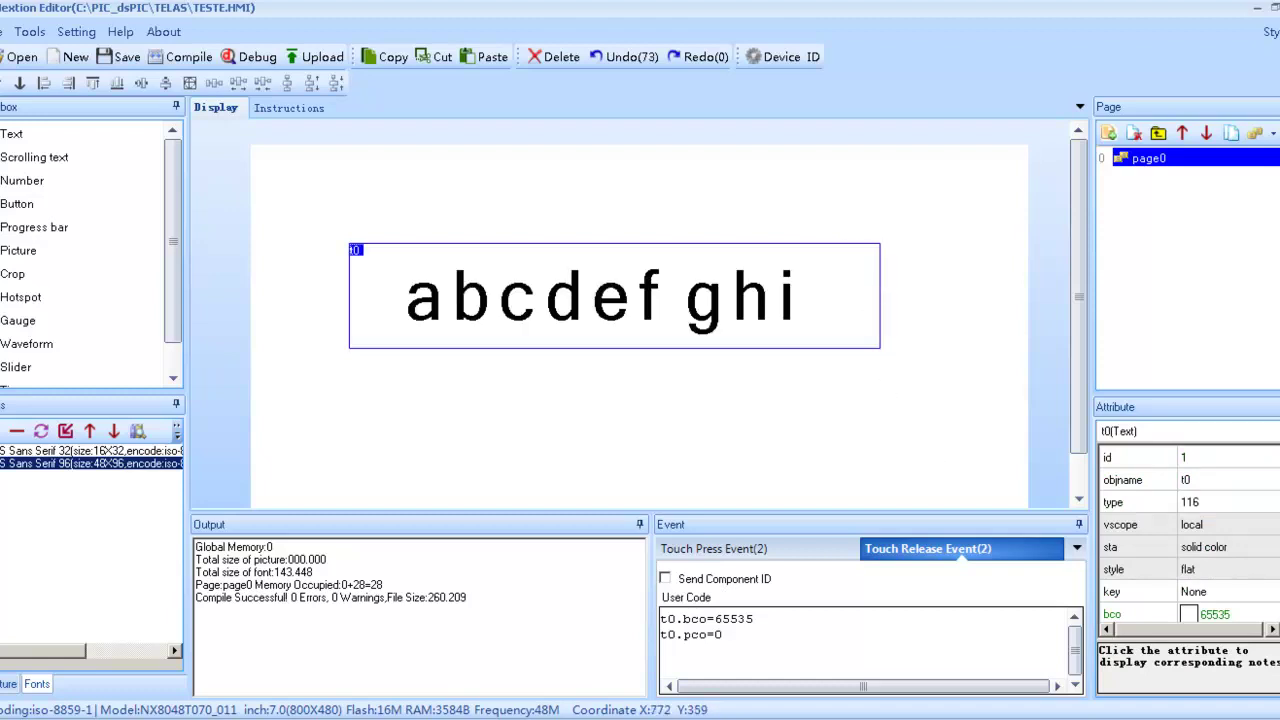
{"action": "scroll", "coordinate": [1277, 590], "scroll_direction": "down", "scroll_amount": 5}
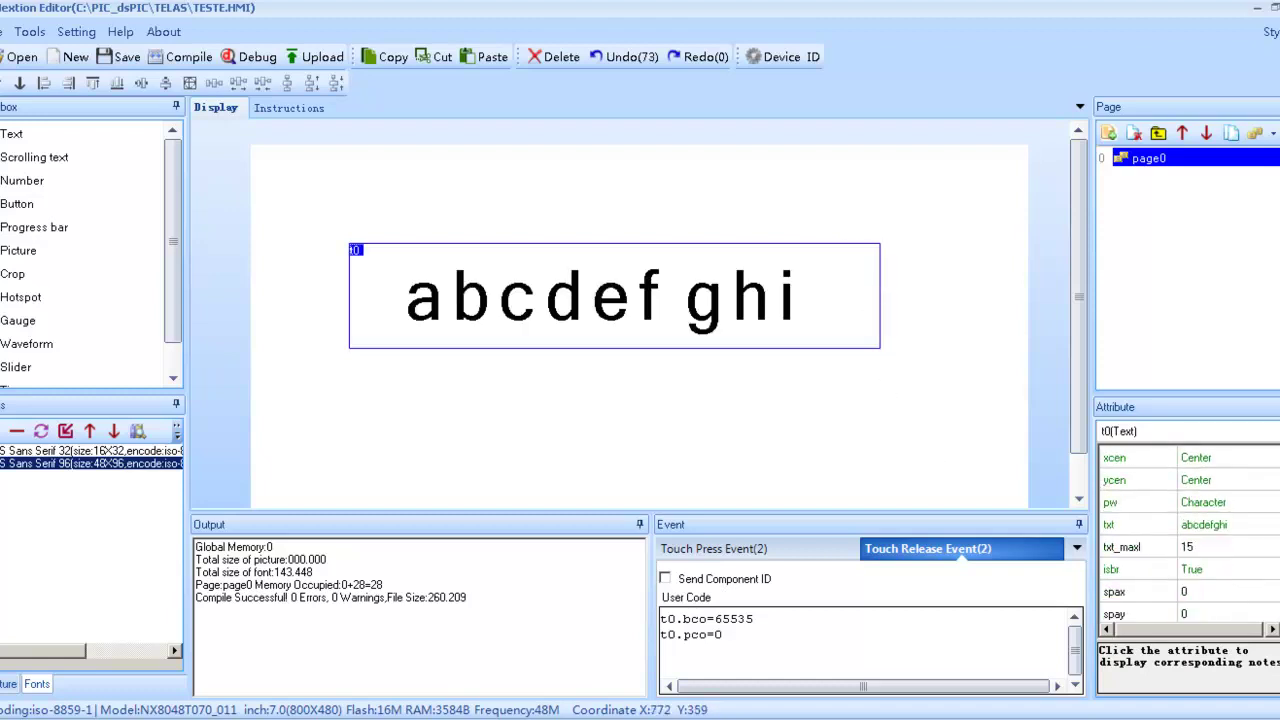
{"action": "left_click", "coordinate": [1230, 570]}
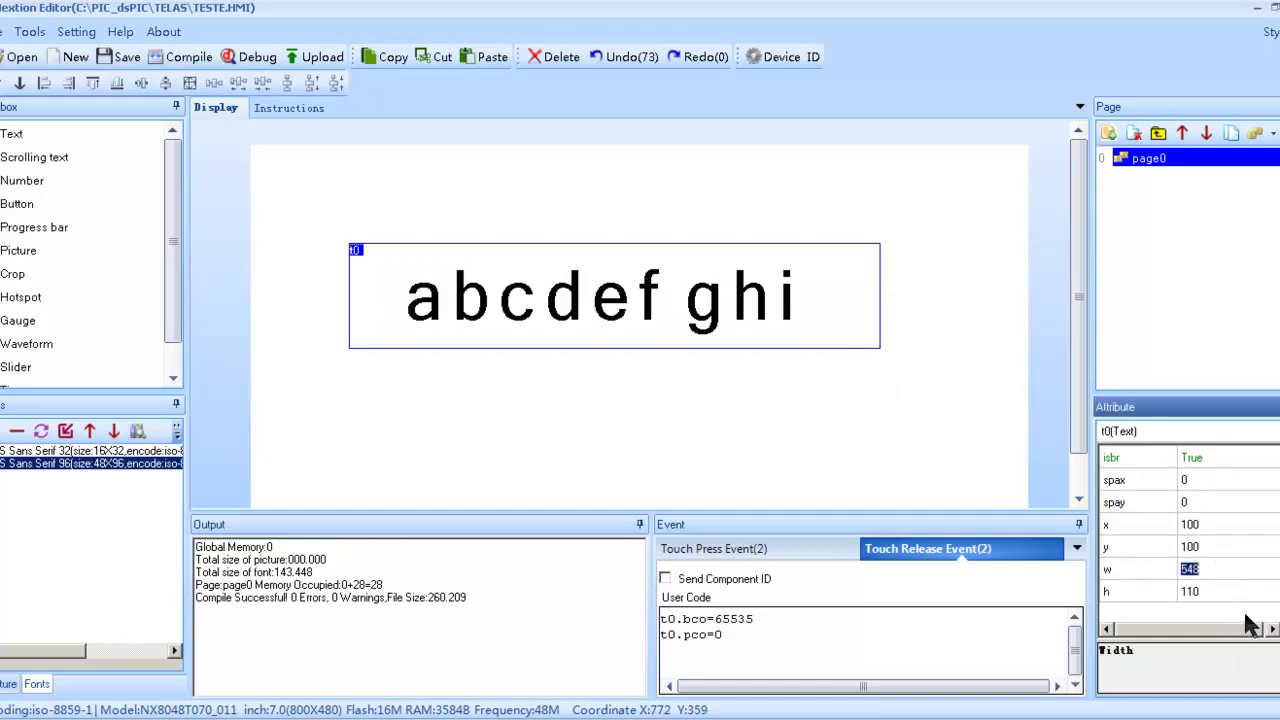
{"action": "type", "text": "550"}
{"action": "key", "text": "Return"}
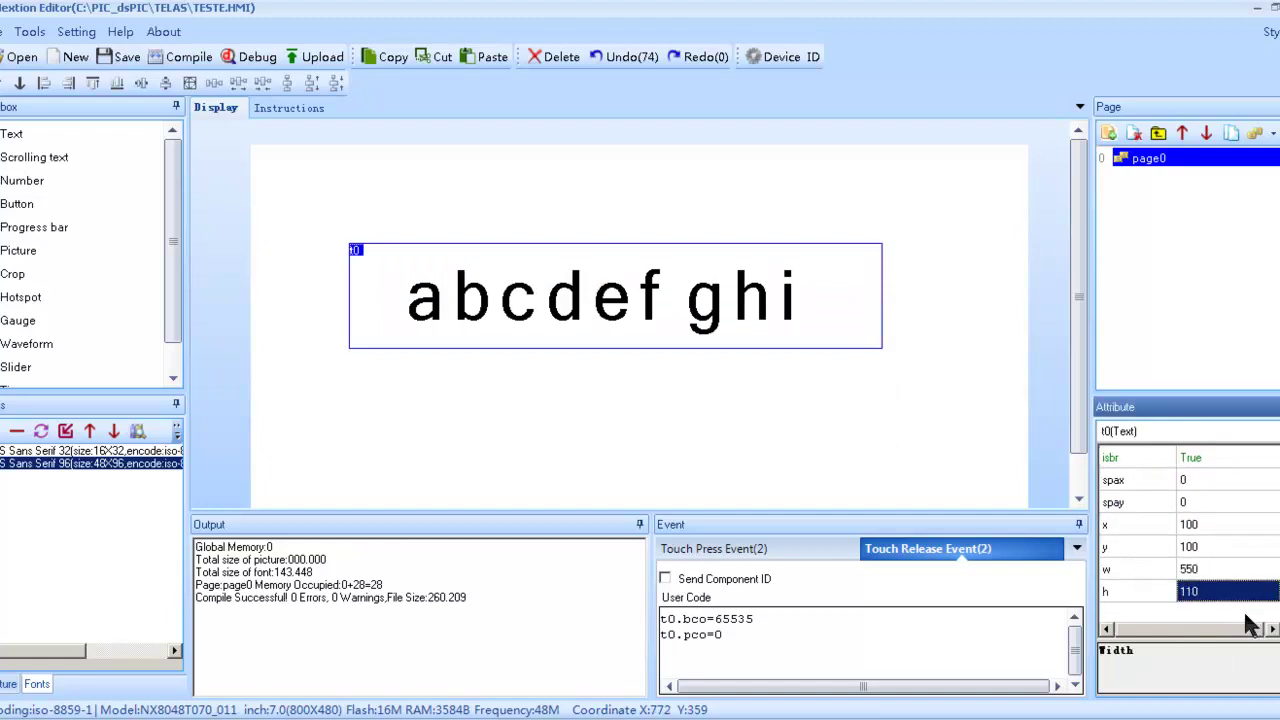
- Select page0 and display its touch press event code
{"action": "left_click", "coordinate": [885, 430]}
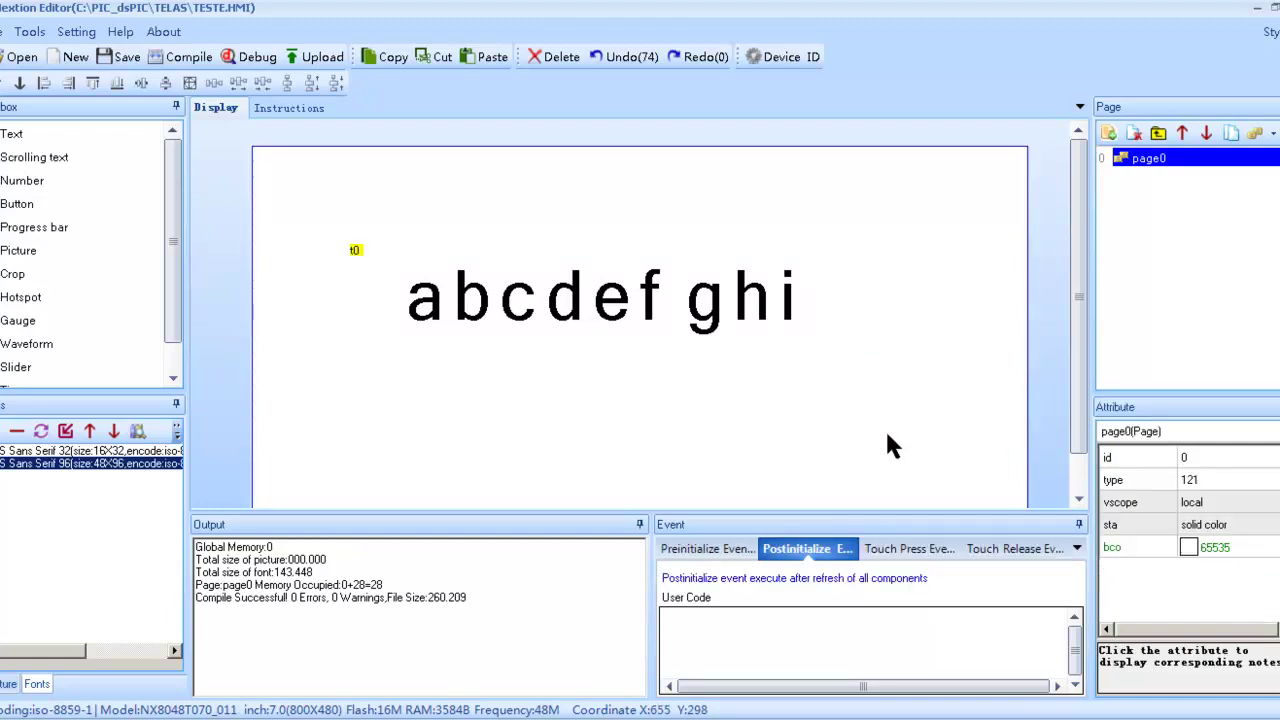
{"action": "left_click", "coordinate": [902, 550]}
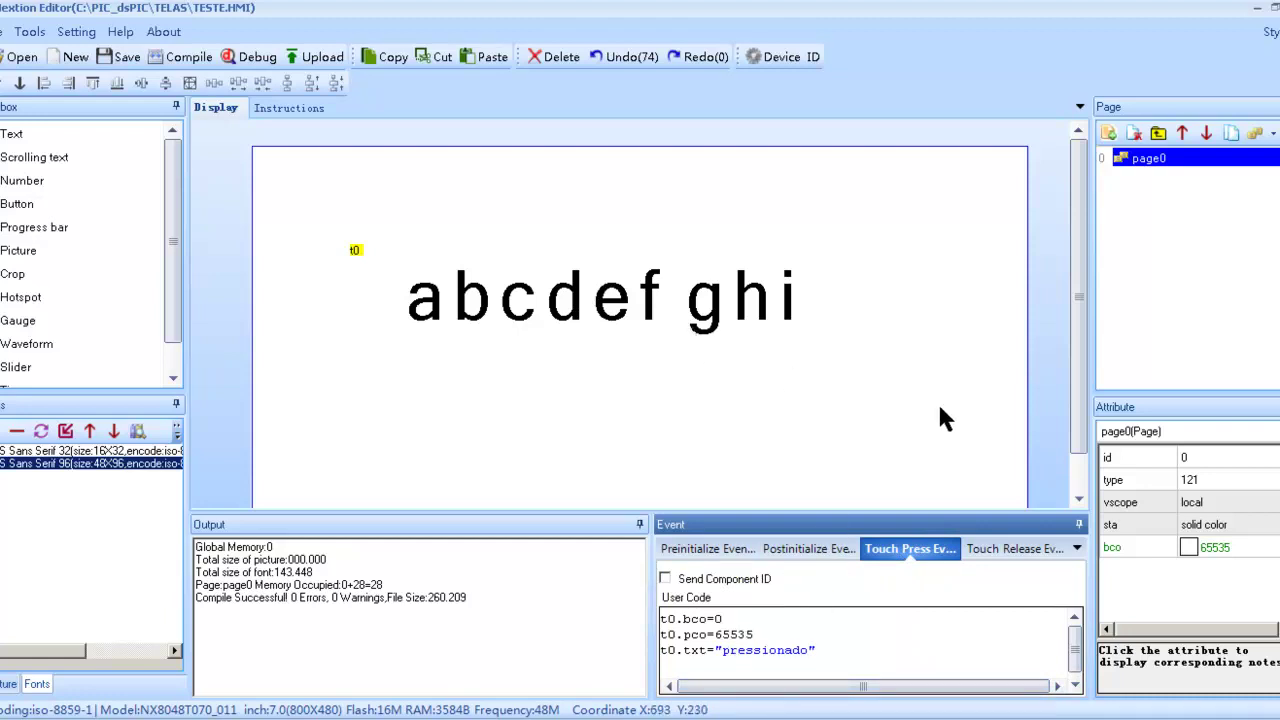
{"action": "left_click", "coordinate": [951, 431]}
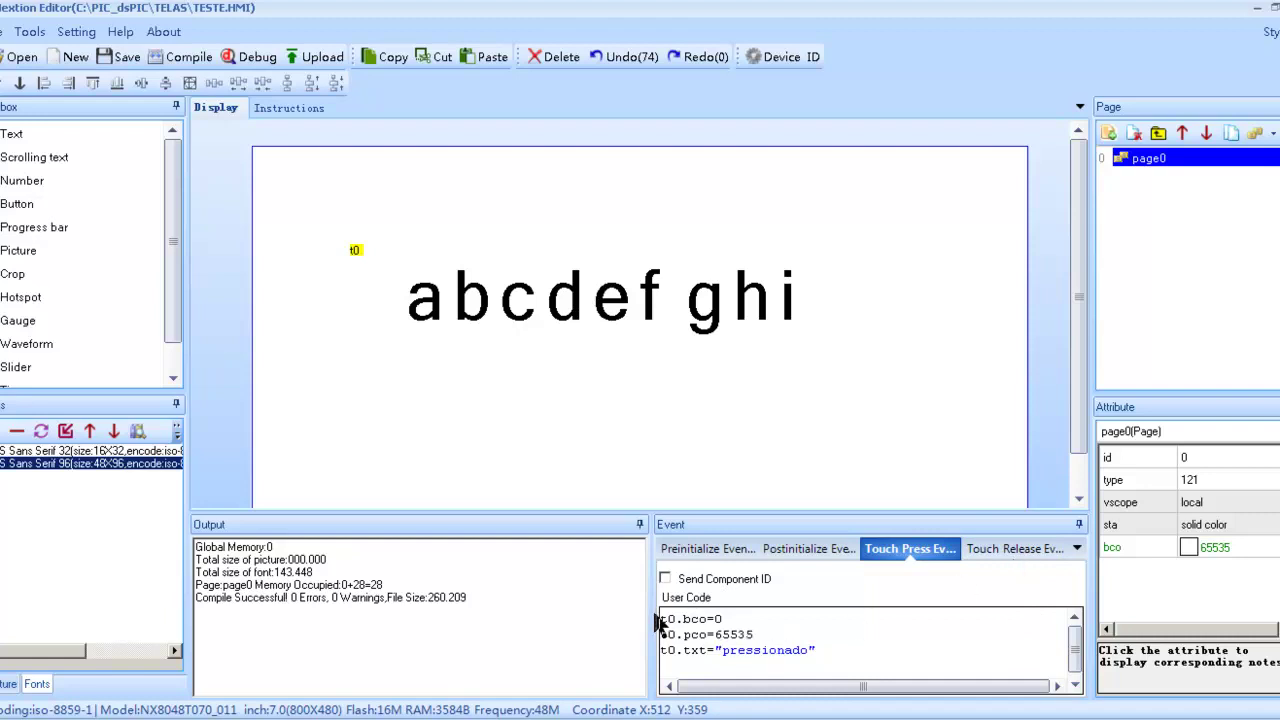
- Try to copy the three lines of page0's touch press code into its touch release event
{"action": "left_click_drag", "start_coordinate": [660, 614], "coordinate": [813, 650]}
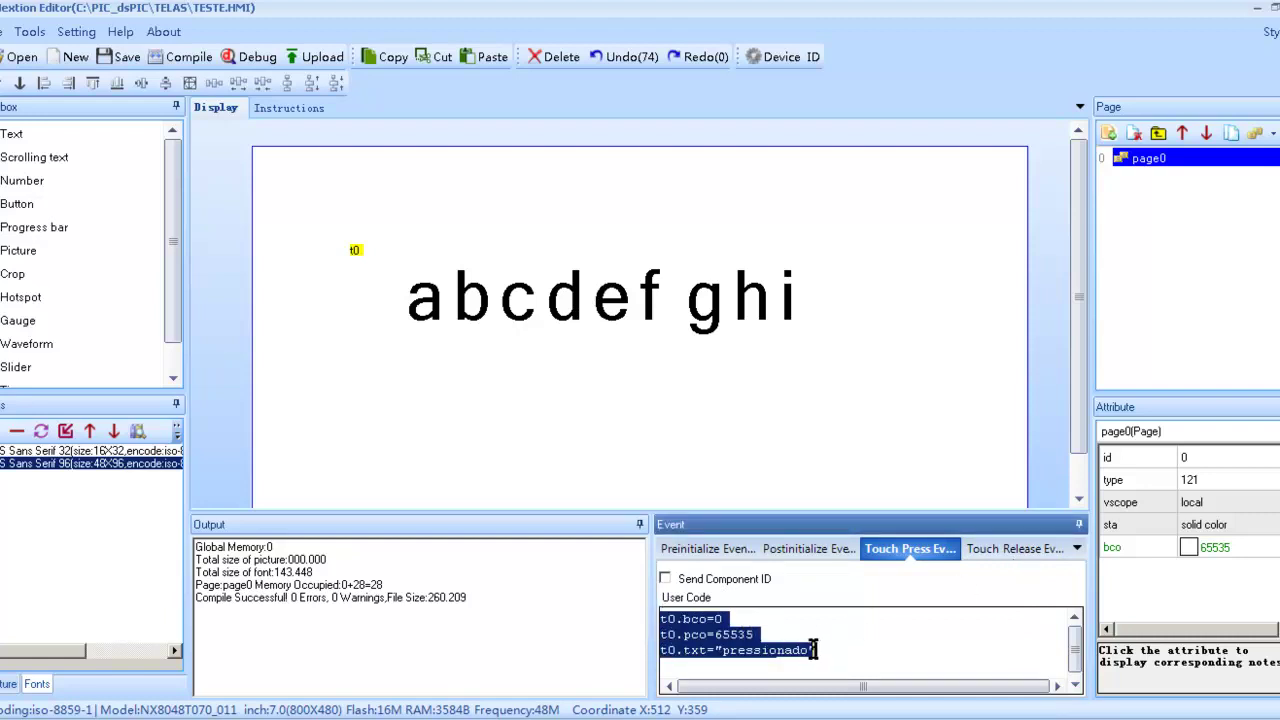
{"action": "left_click", "coordinate": [1019, 546]}
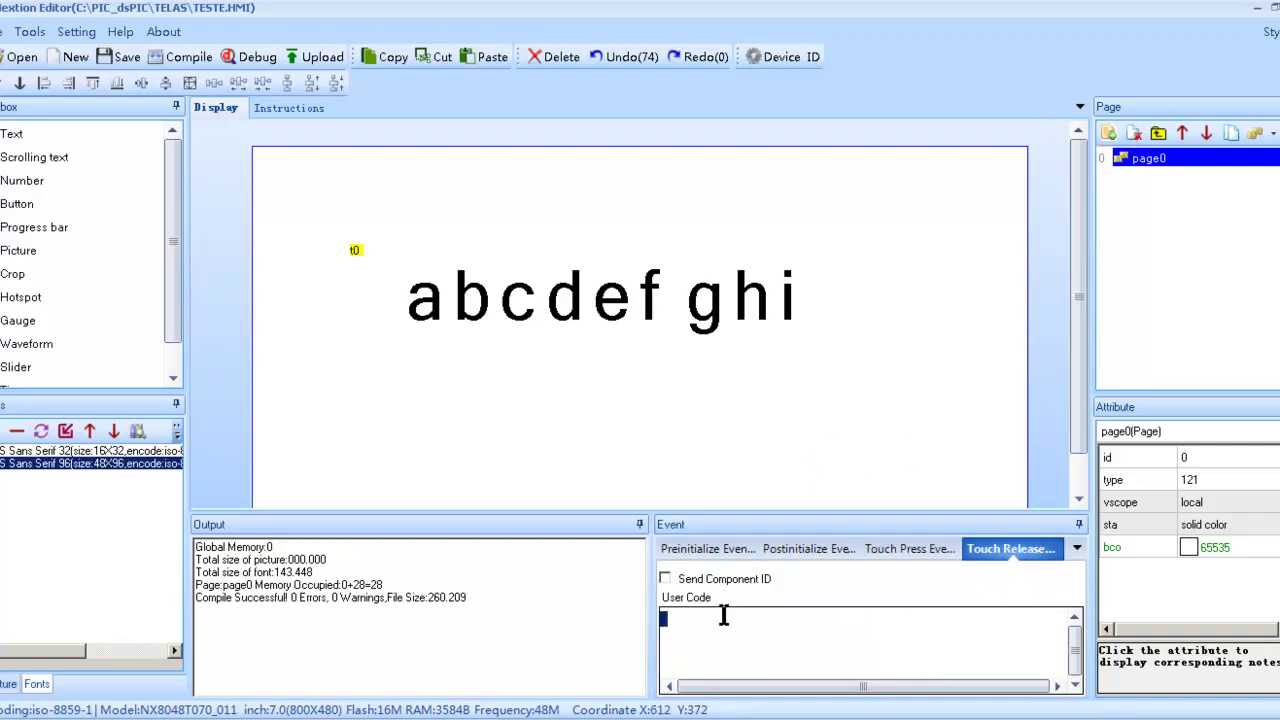
{"action": "key", "text": "ctrl+v"}
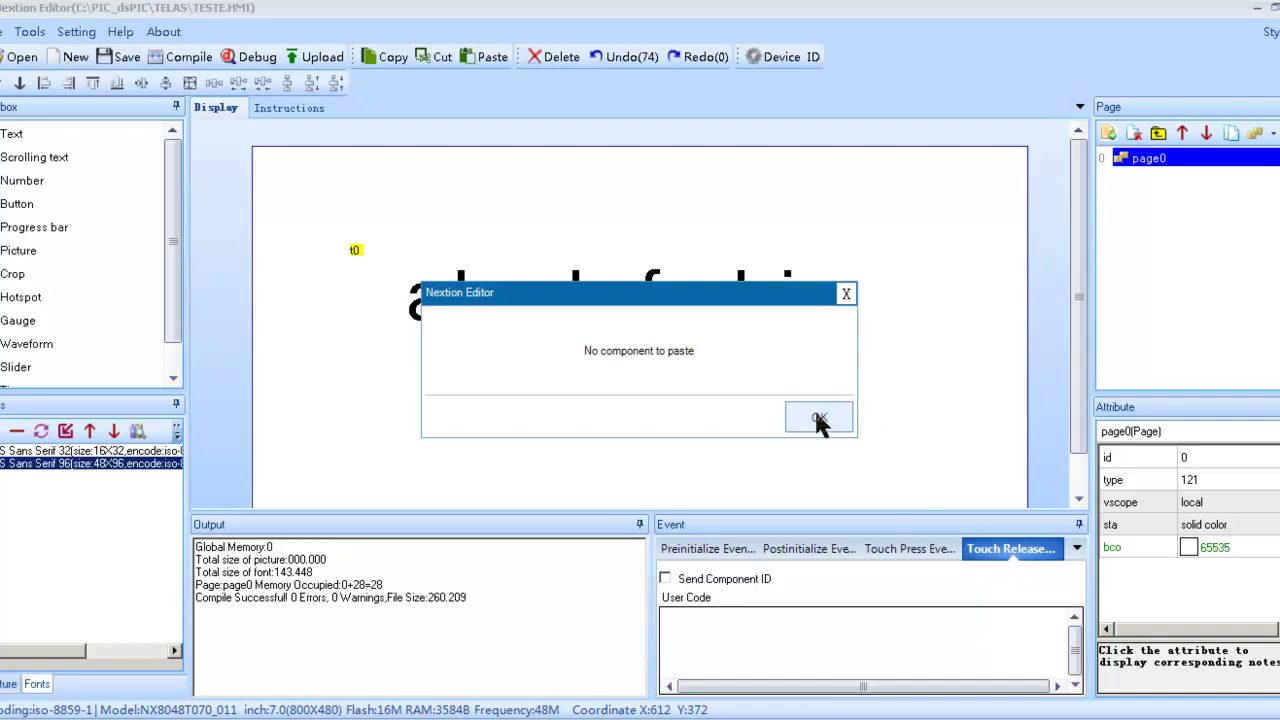
{"action": "left_click", "coordinate": [818, 420]}
- Write t0.bco=65535 and t0.pco=0 as the first two lines of page0's touch release event code
{"action": "left_click", "coordinate": [719, 618]}
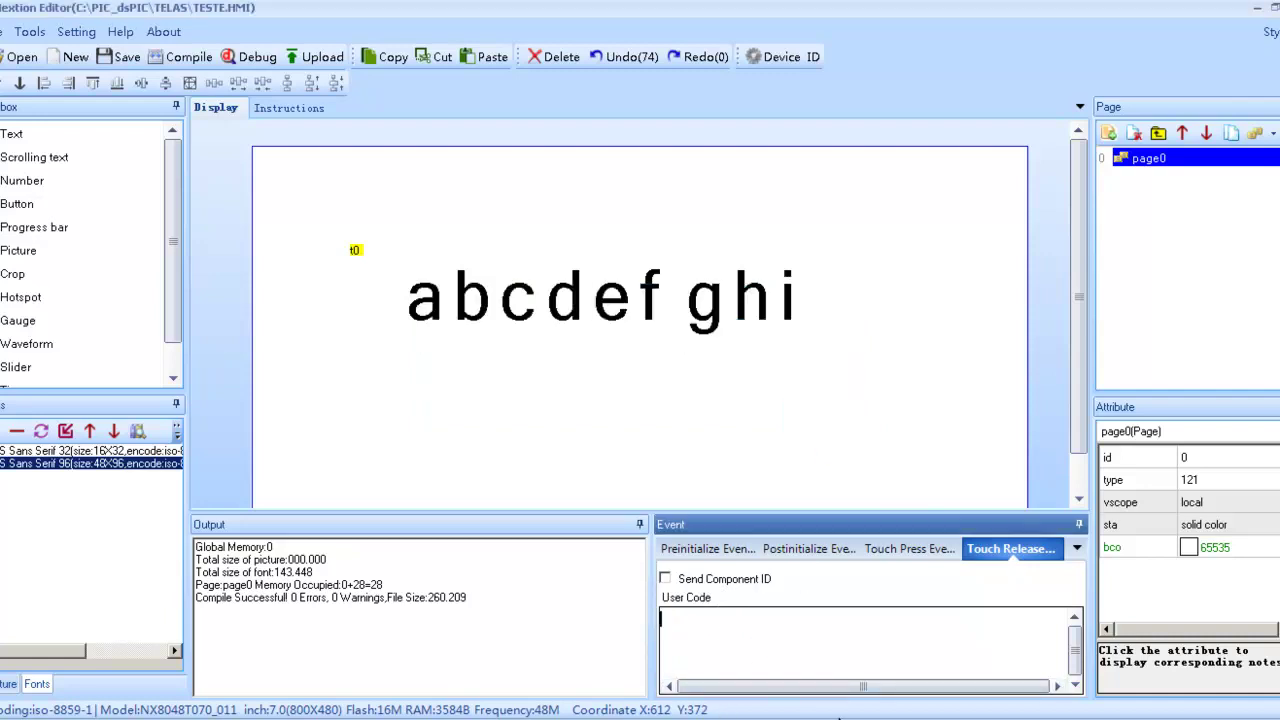
{"action": "type", "text": "t0."}
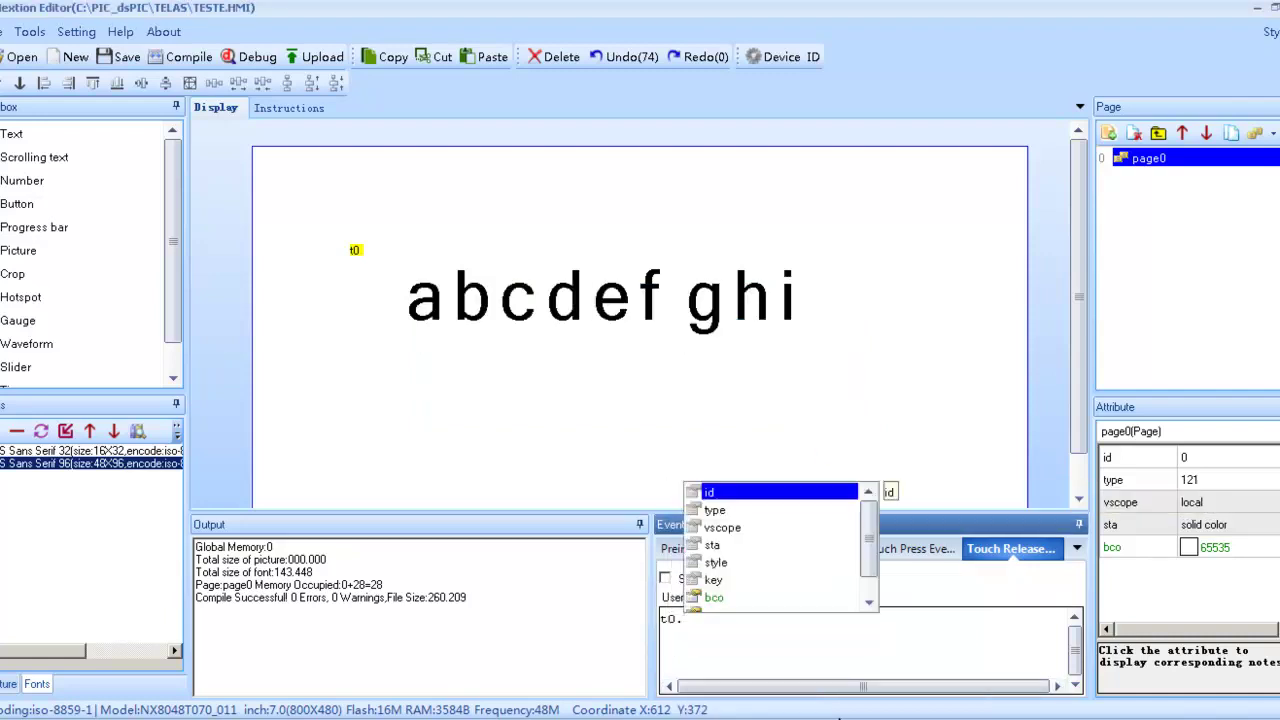
{"action": "type", "text": "bco"}
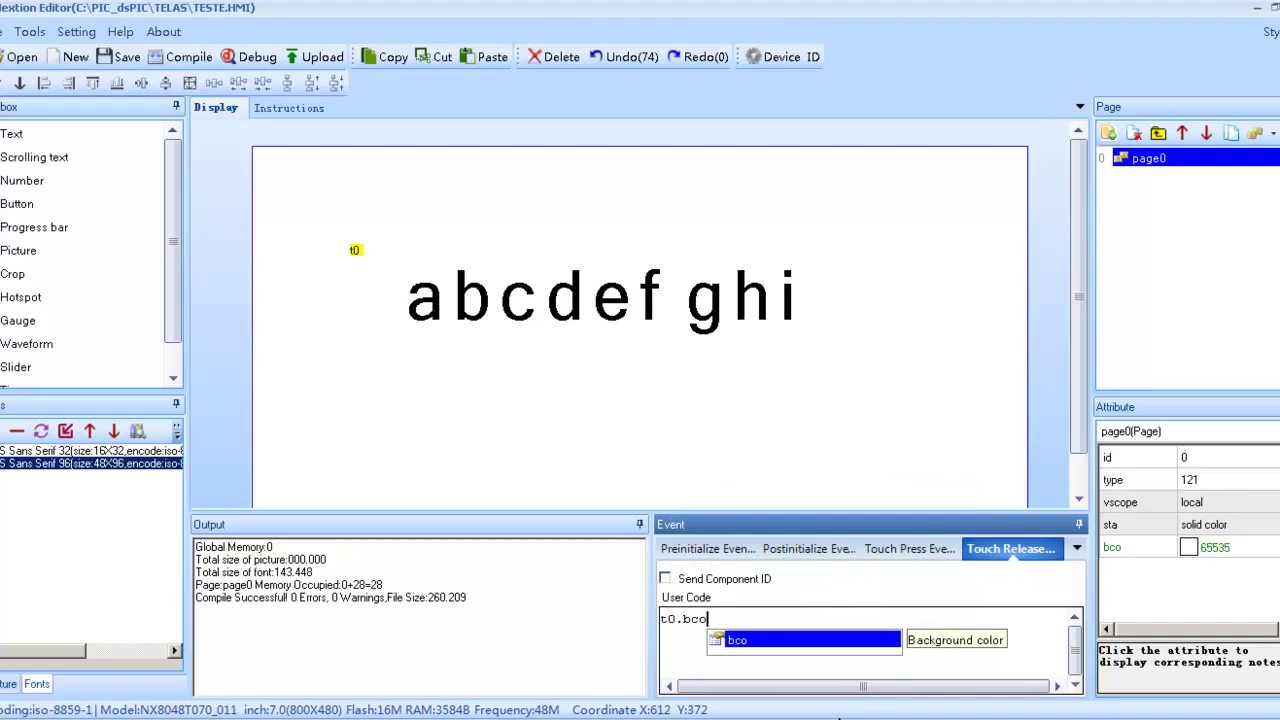
{"action": "type", "text": "=655"}
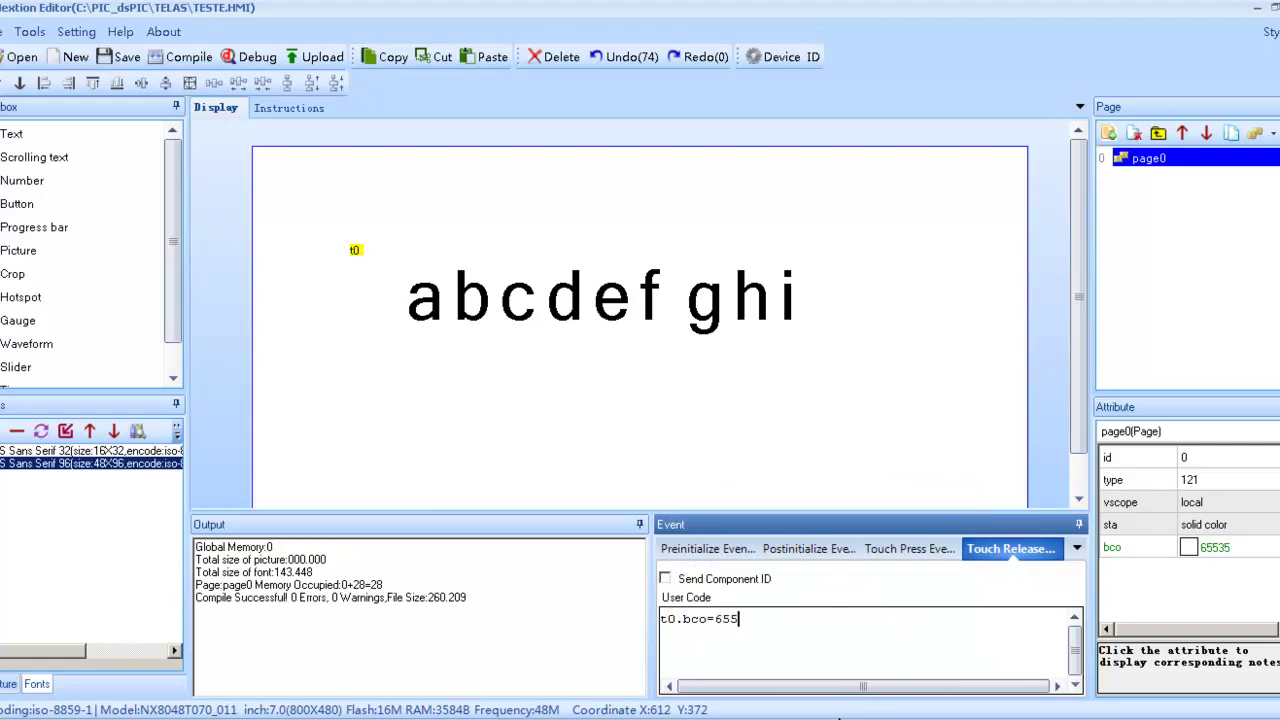
{"action": "type", "text": "35"}
{"action": "key", "text": "Return"}
{"action": "type", "text": "t0.pco"}
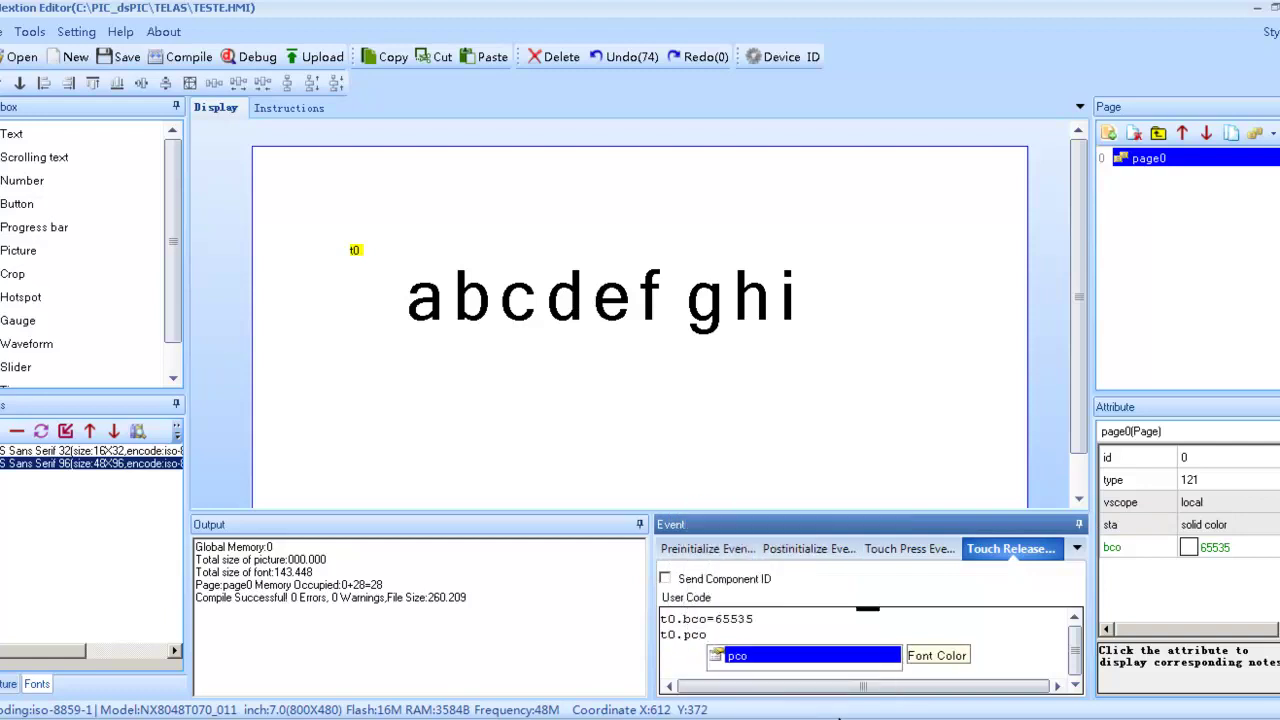
{"action": "type", "text": "="}
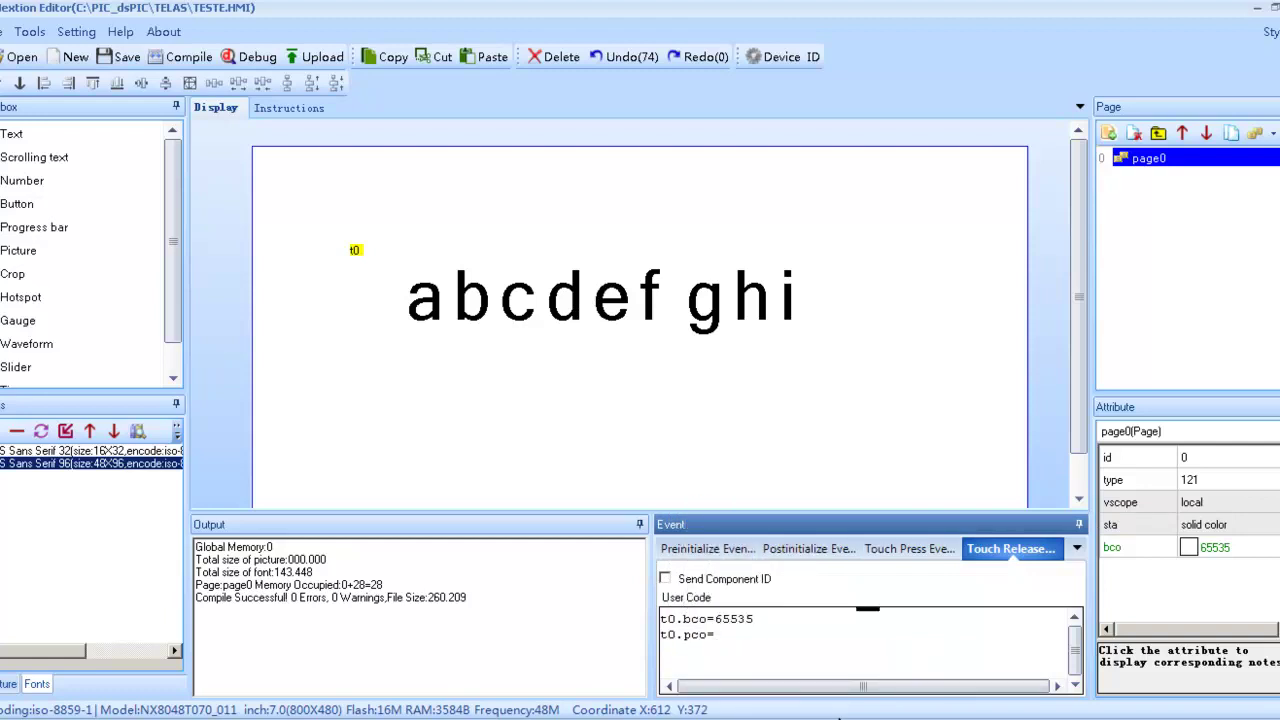
{"action": "type", "text": "0"}
- Add a third line, t0.txt="solto", to page0's touch release event code
{"action": "key", "text": "Return"}
{"action": "type", "text": "t0"}
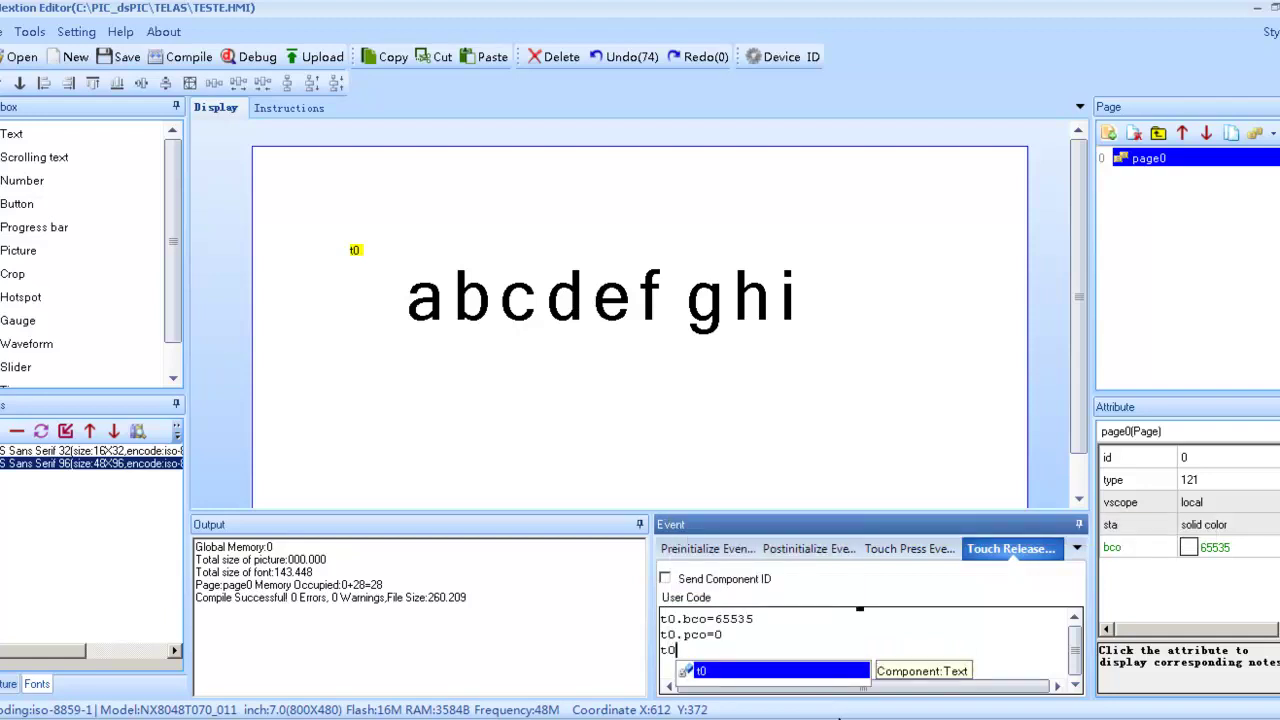
{"action": "type", "text": ".txt"}
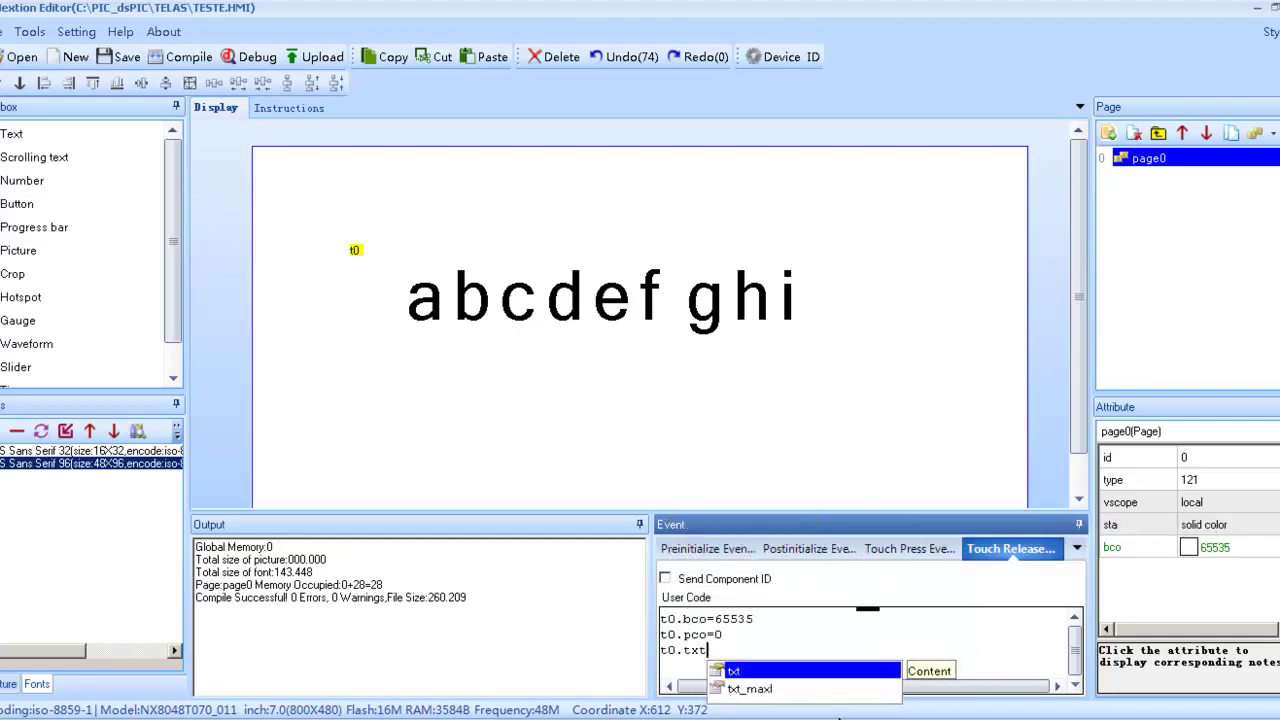
{"action": "type", "text": "=\""}
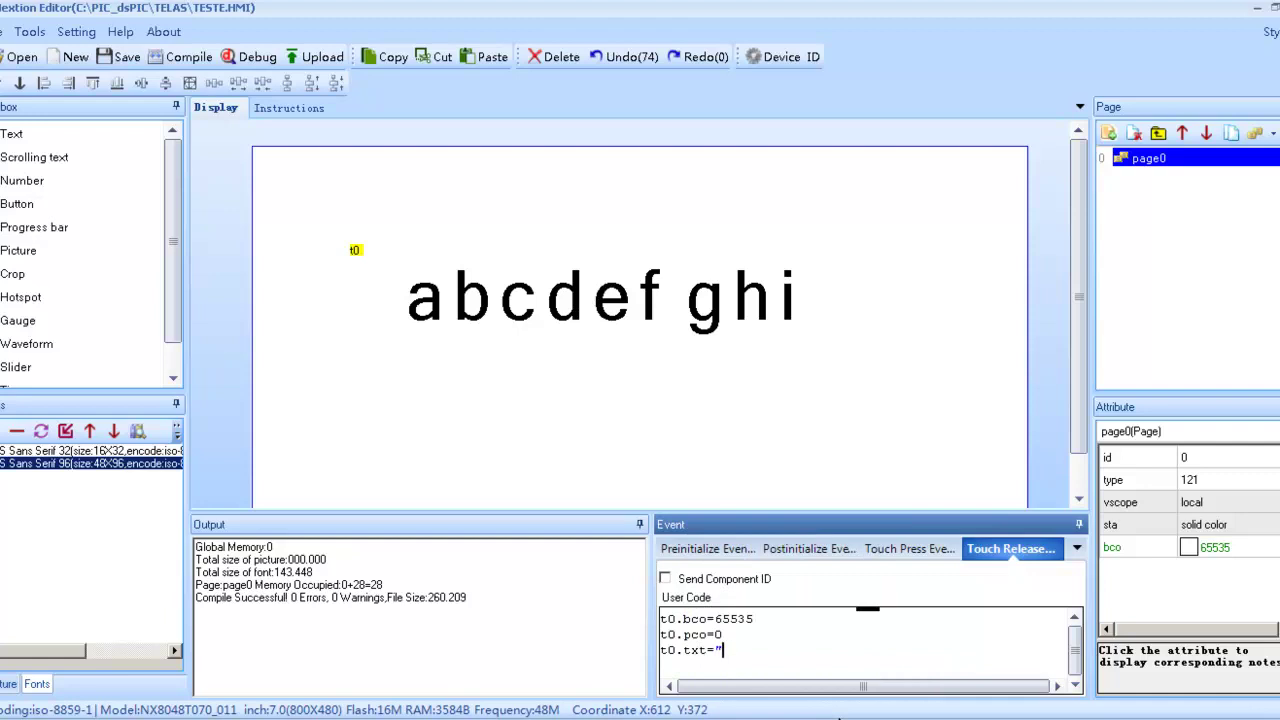
{"action": "type", "text": "solto\""}
- Run the project in the simulator, test touching t0 and the empty page area, and close the simulator
{"action": "left_click", "coordinate": [247, 56]}
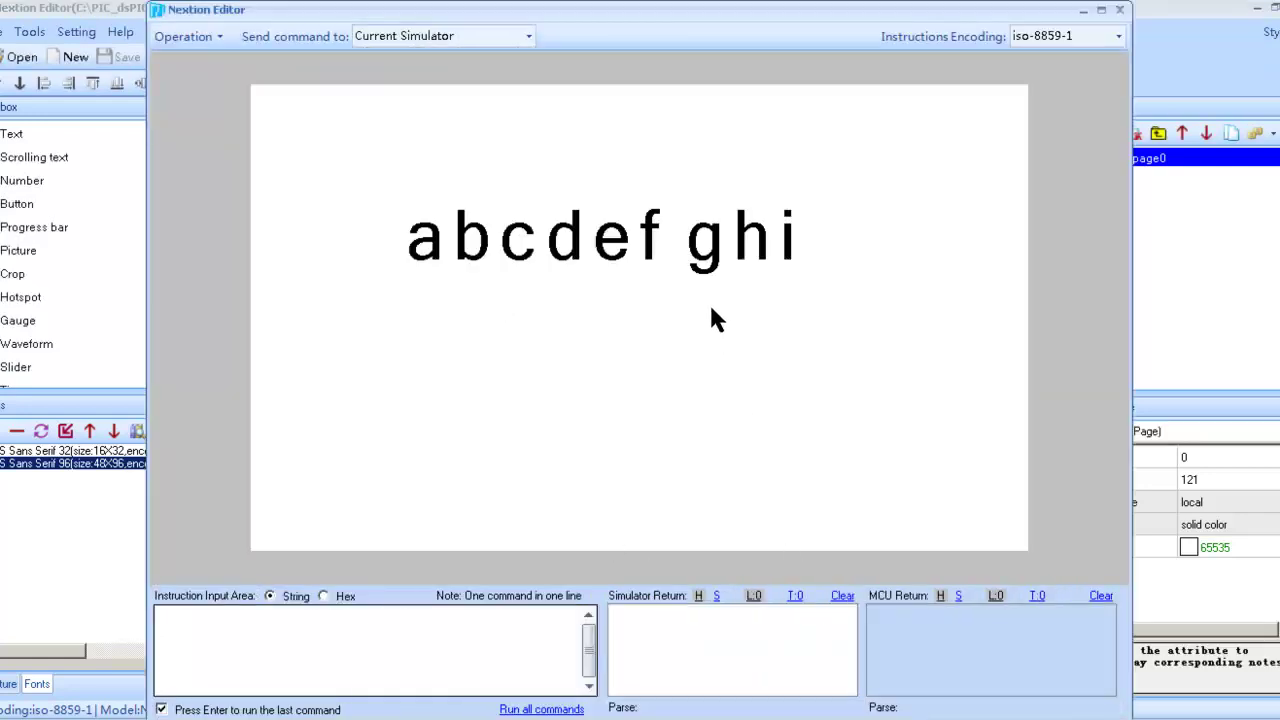
{"action": "left_click", "coordinate": [640, 249]}
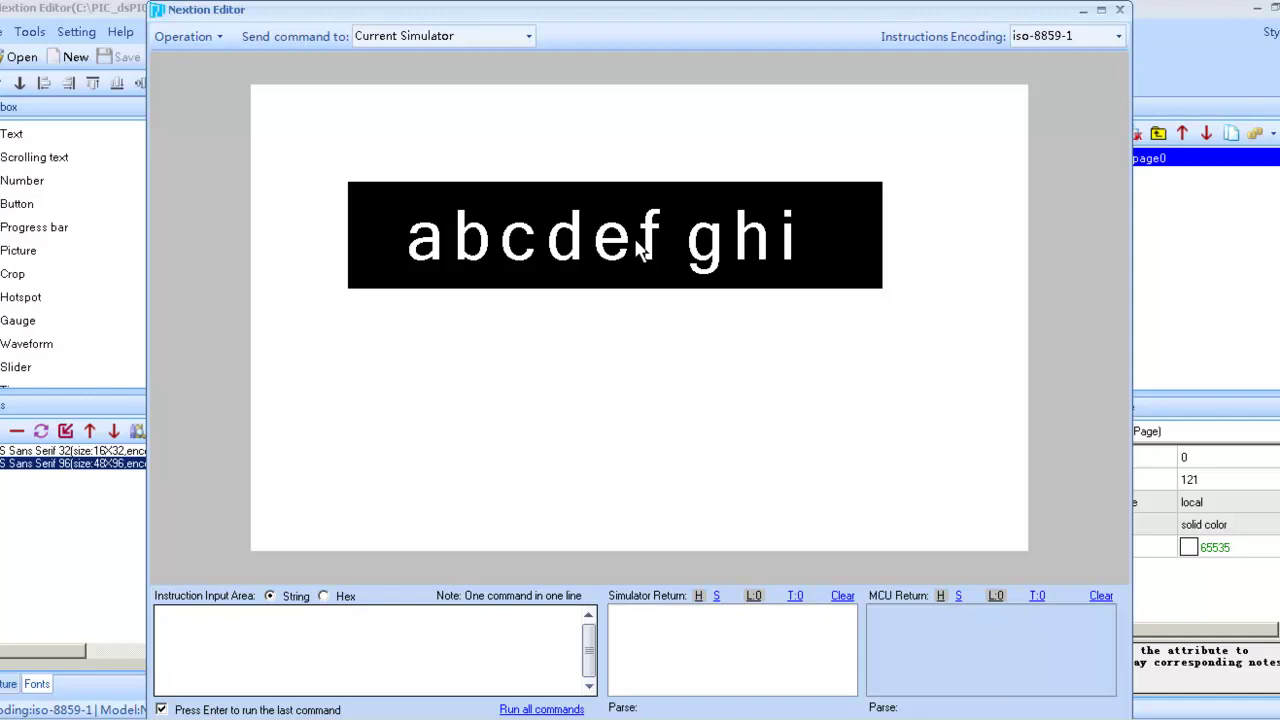
{"action": "left_click", "coordinate": [792, 242]}
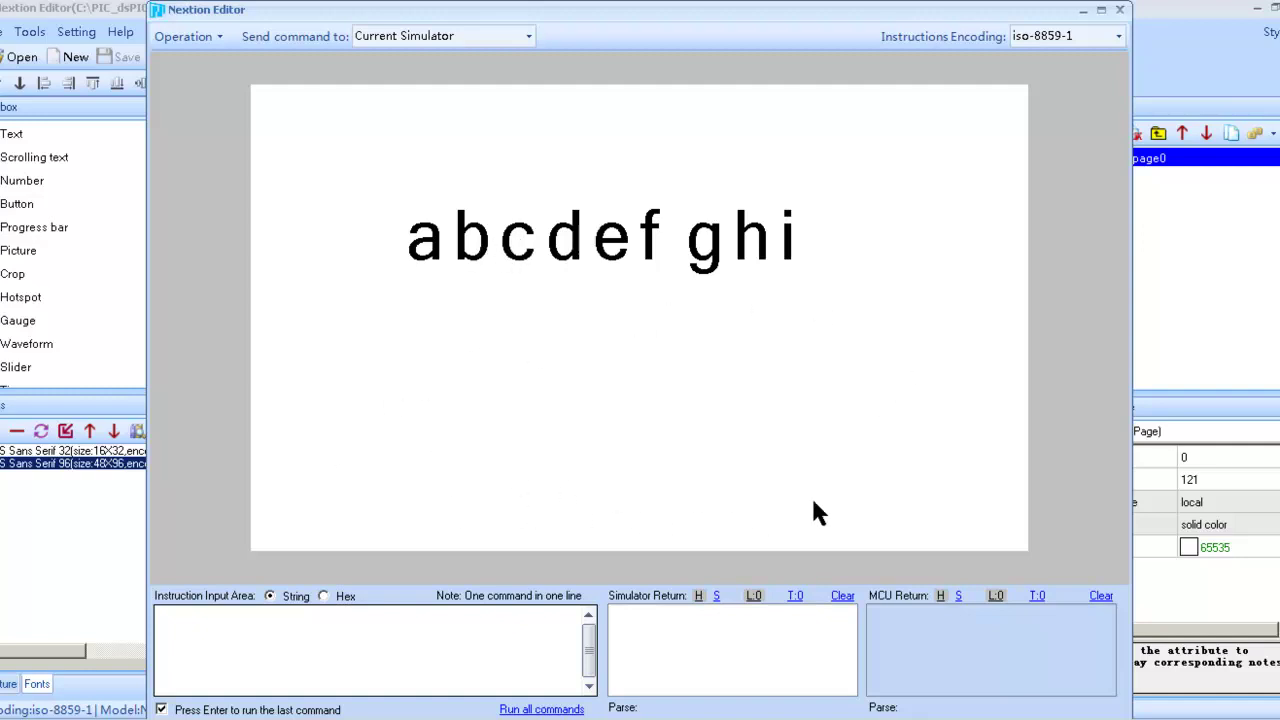
{"action": "left_click", "coordinate": [886, 441]}
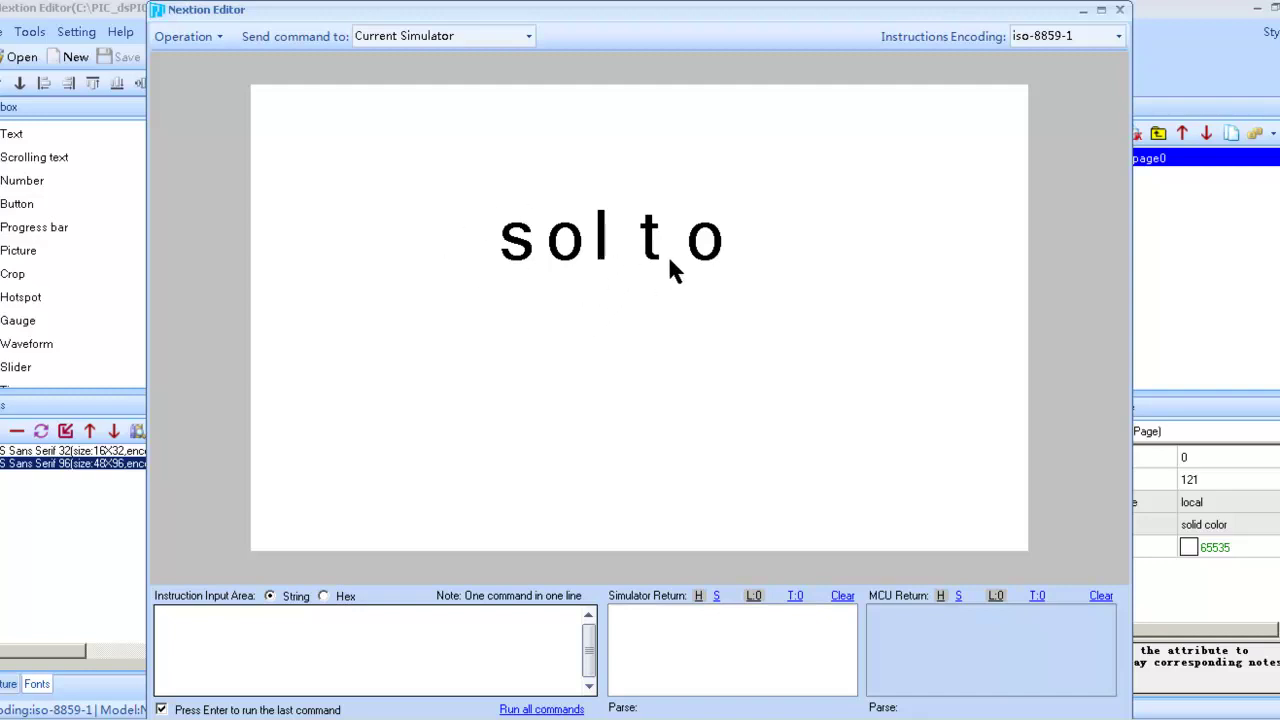
{"action": "left_click", "coordinate": [616, 238]}
{"action": "left_click", "coordinate": [1120, 10]}
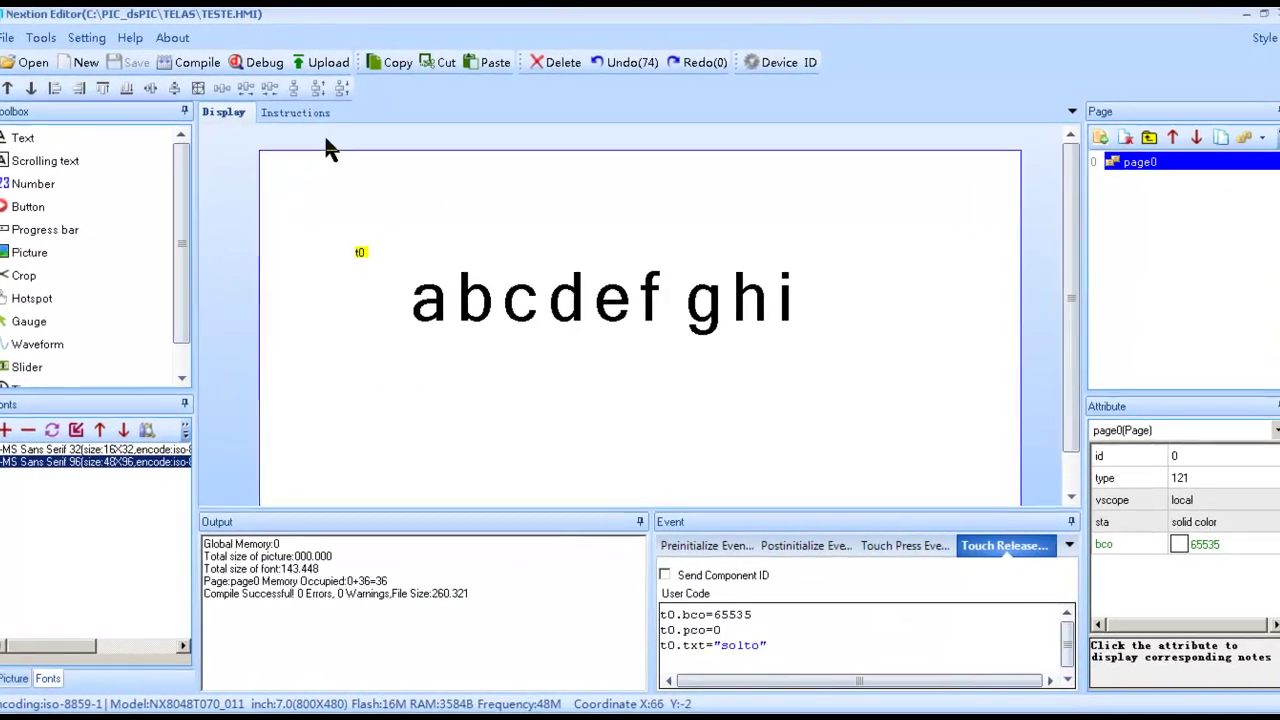
- Upload the project to the Nextion device using automatic COM port search at 115200 baud
{"action": "left_click", "coordinate": [325, 62]}
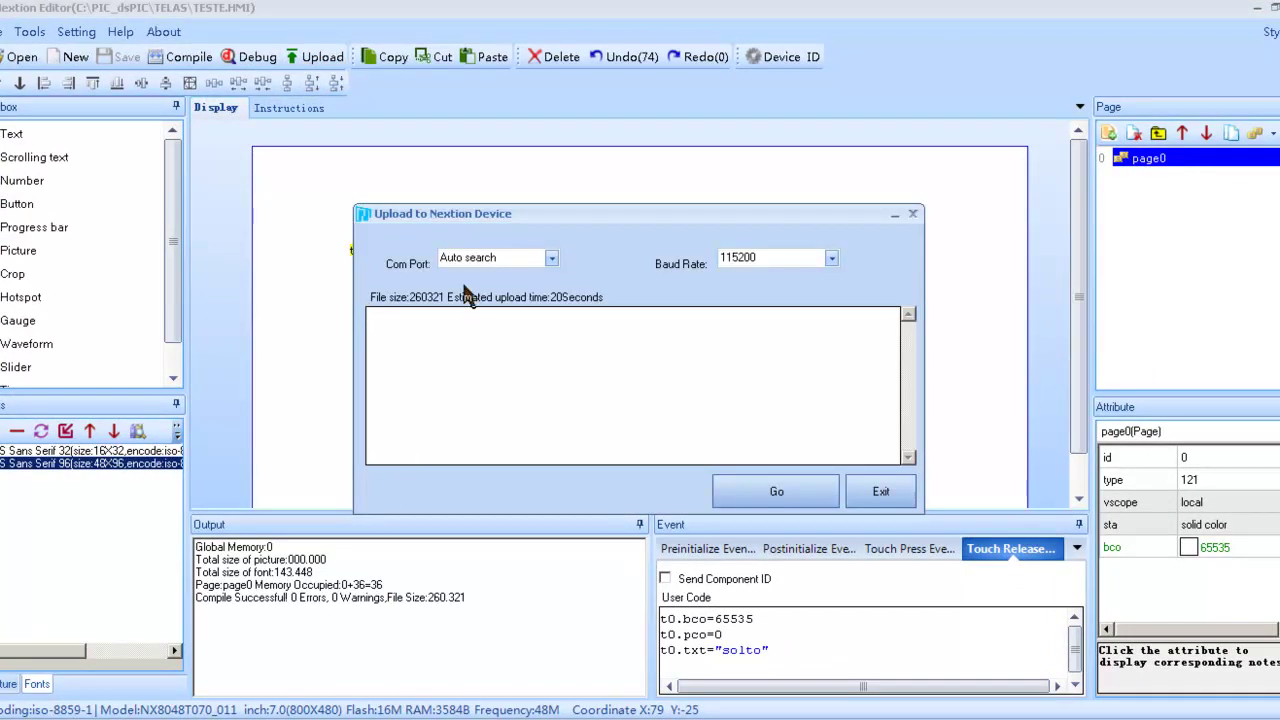
{"action": "left_click", "coordinate": [753, 493]}
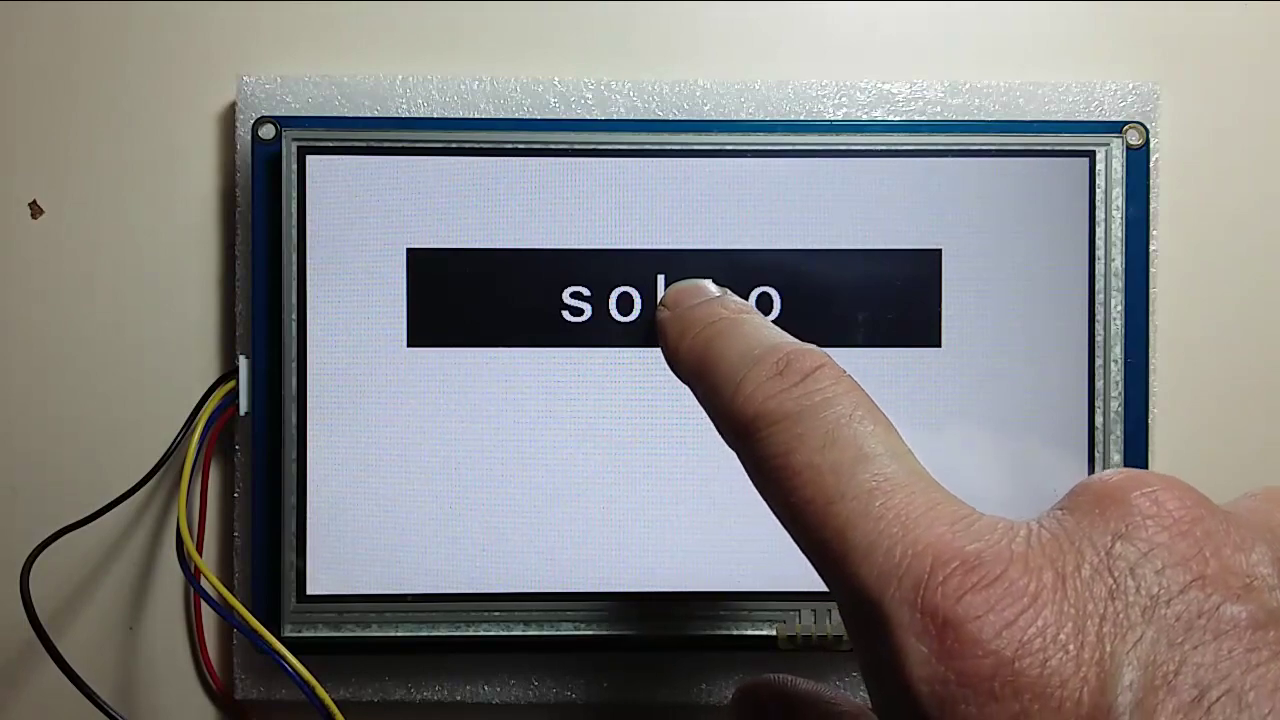
{"action": "left_click", "coordinate": [690, 298]}
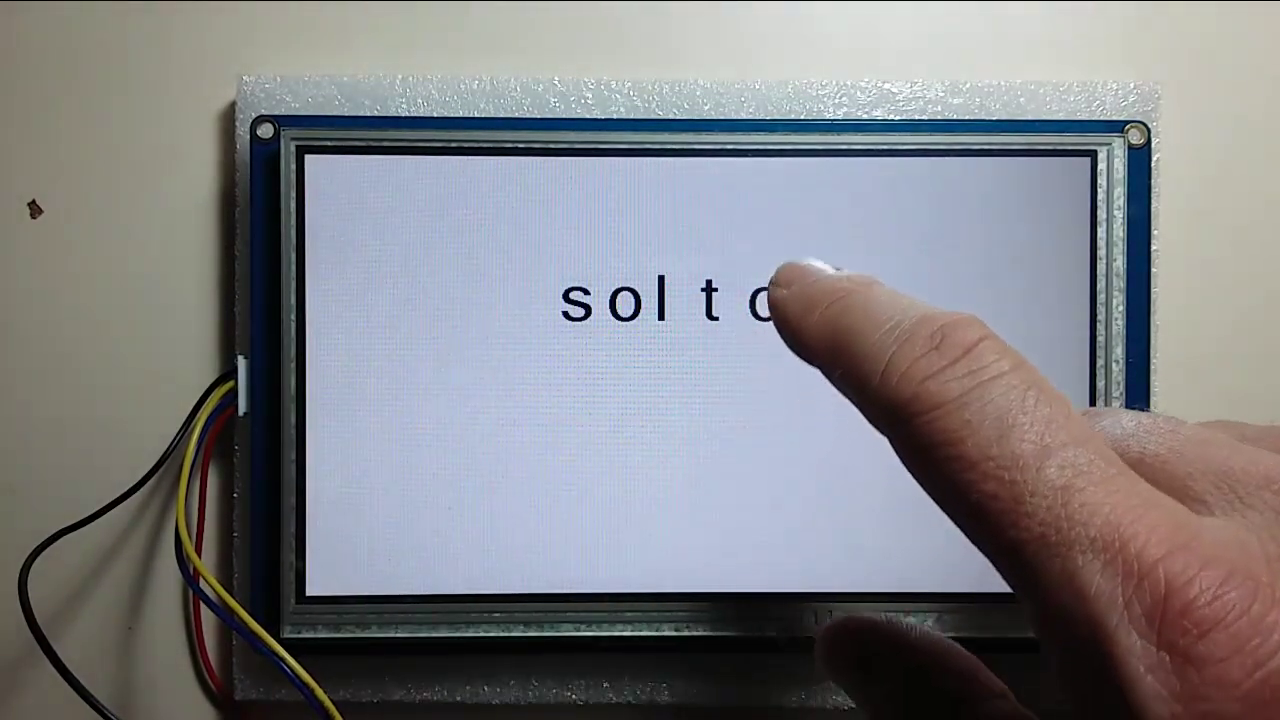
{"action": "left_click", "coordinate": [780, 300]}
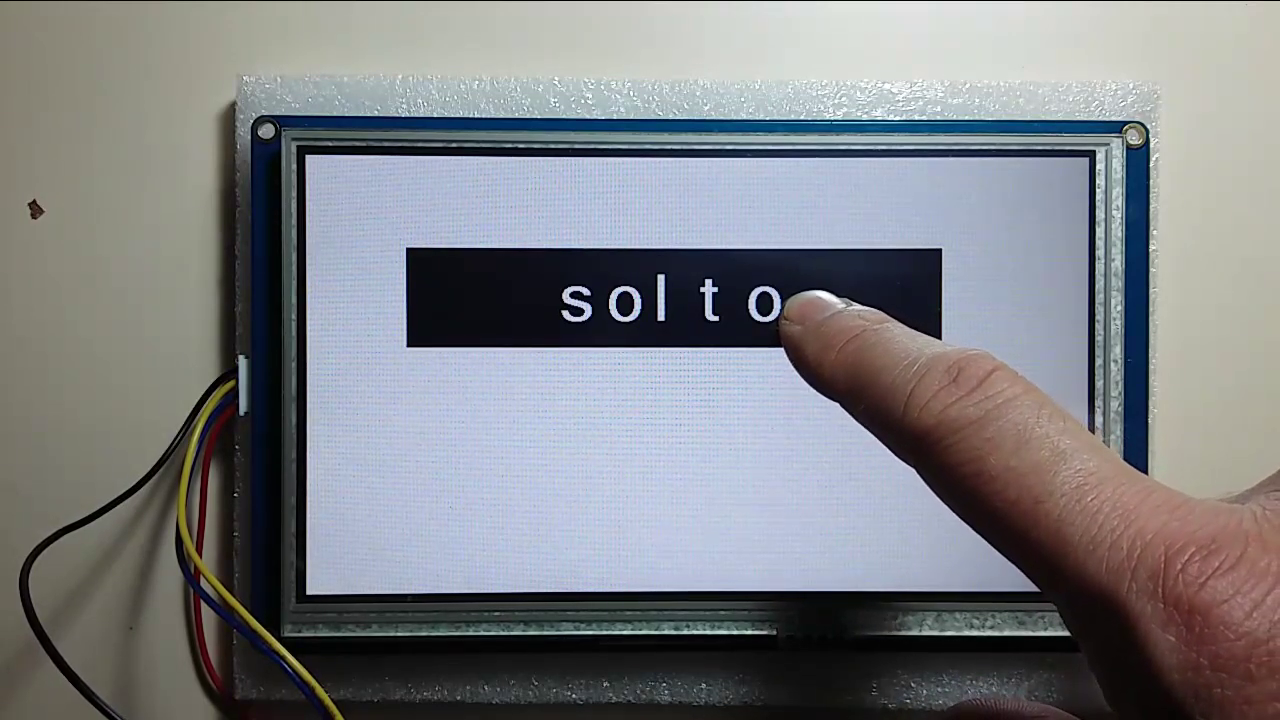
{"action": "left_click_drag", "start_coordinate": [785, 305], "coordinate": [785, 305]}
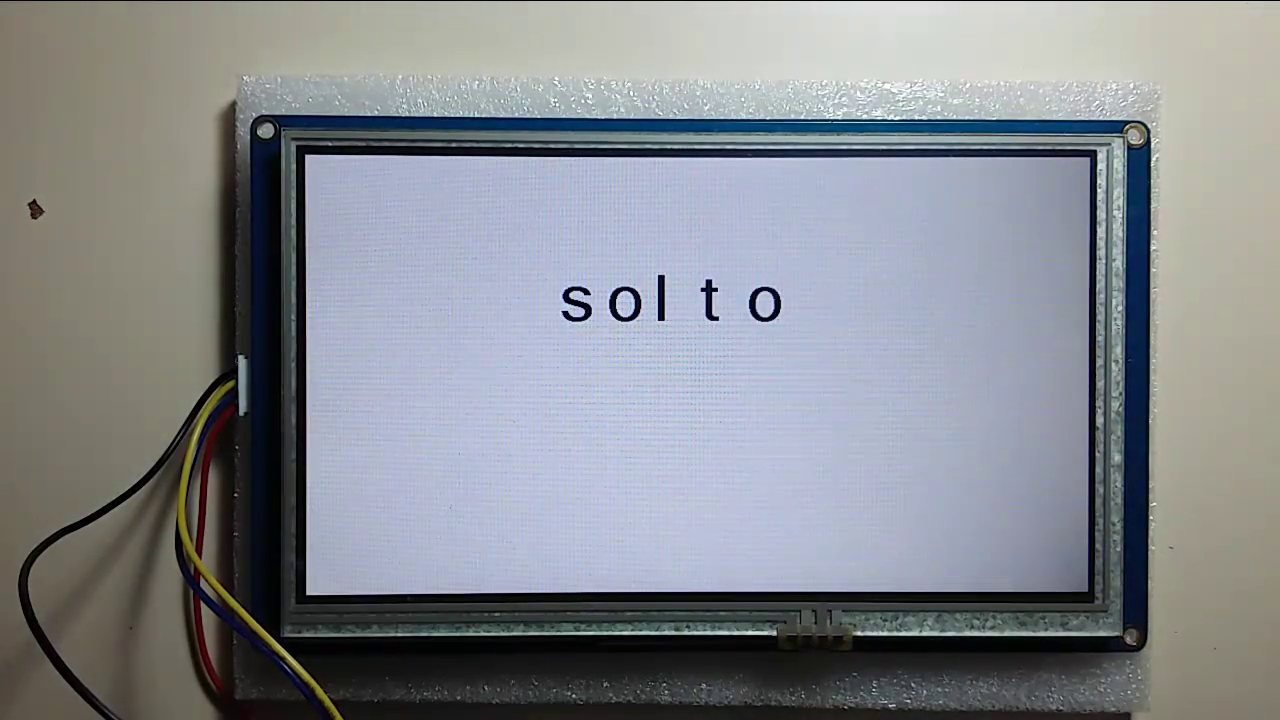